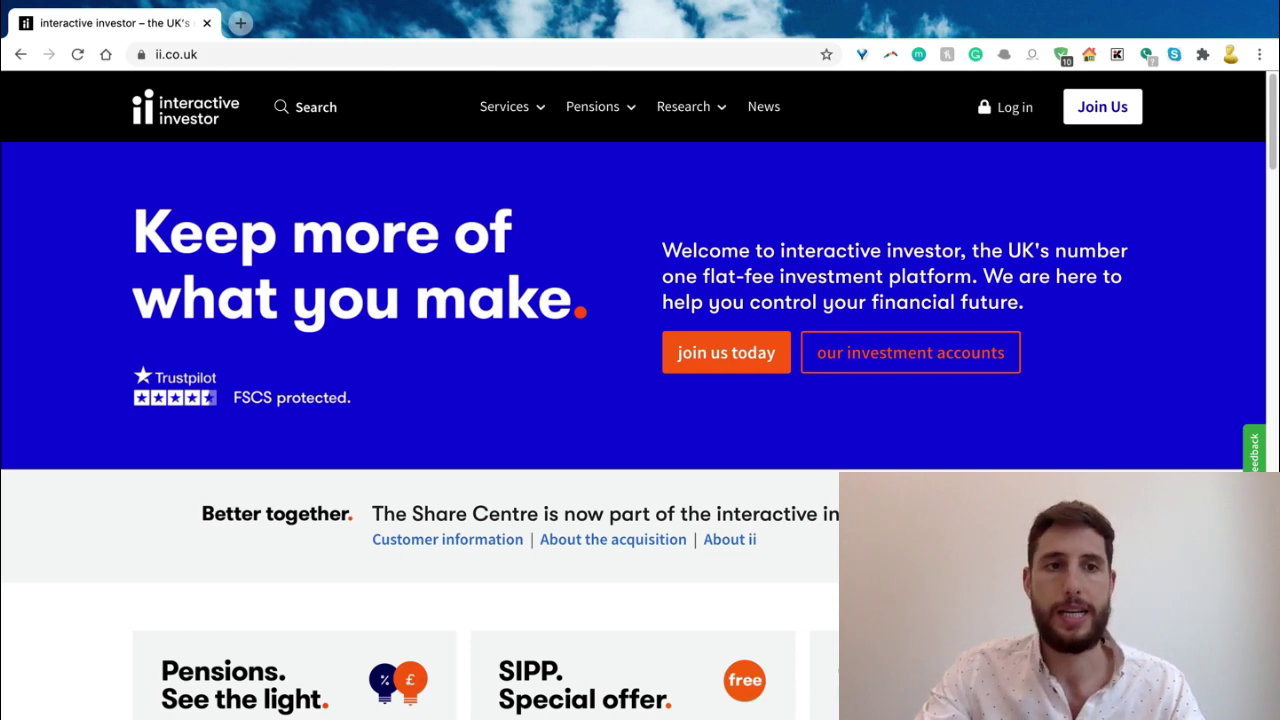
- Search for 'ii' in Chrome and open the interactive investor site at ii.co.uk
{"action": "key", "text": "ctrl+l"}
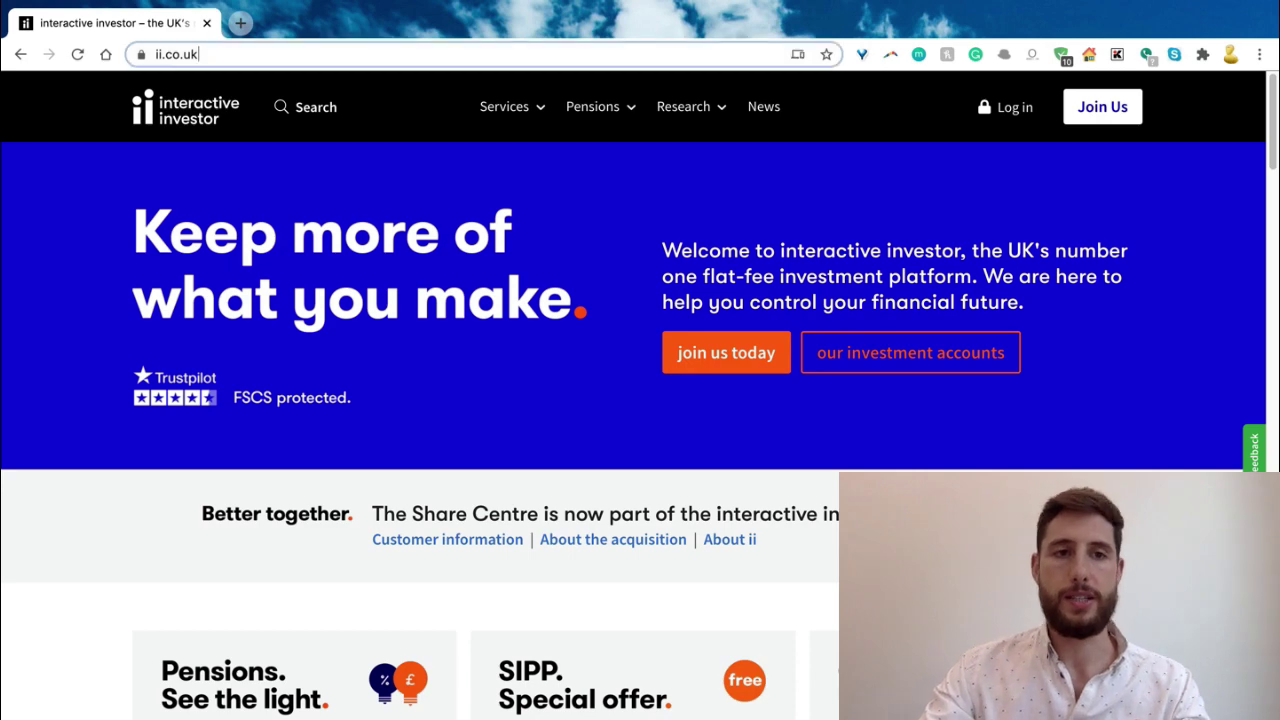
{"action": "type", "text": "ii"}
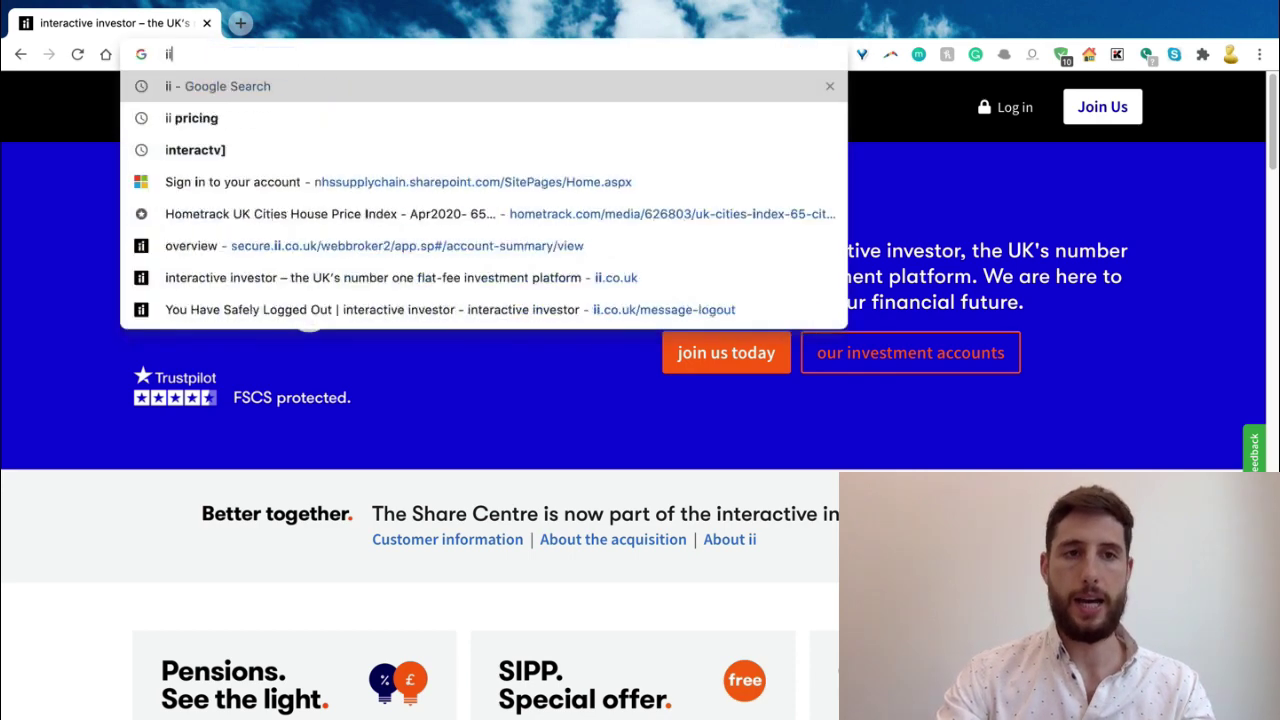
{"action": "key", "text": "Return"}
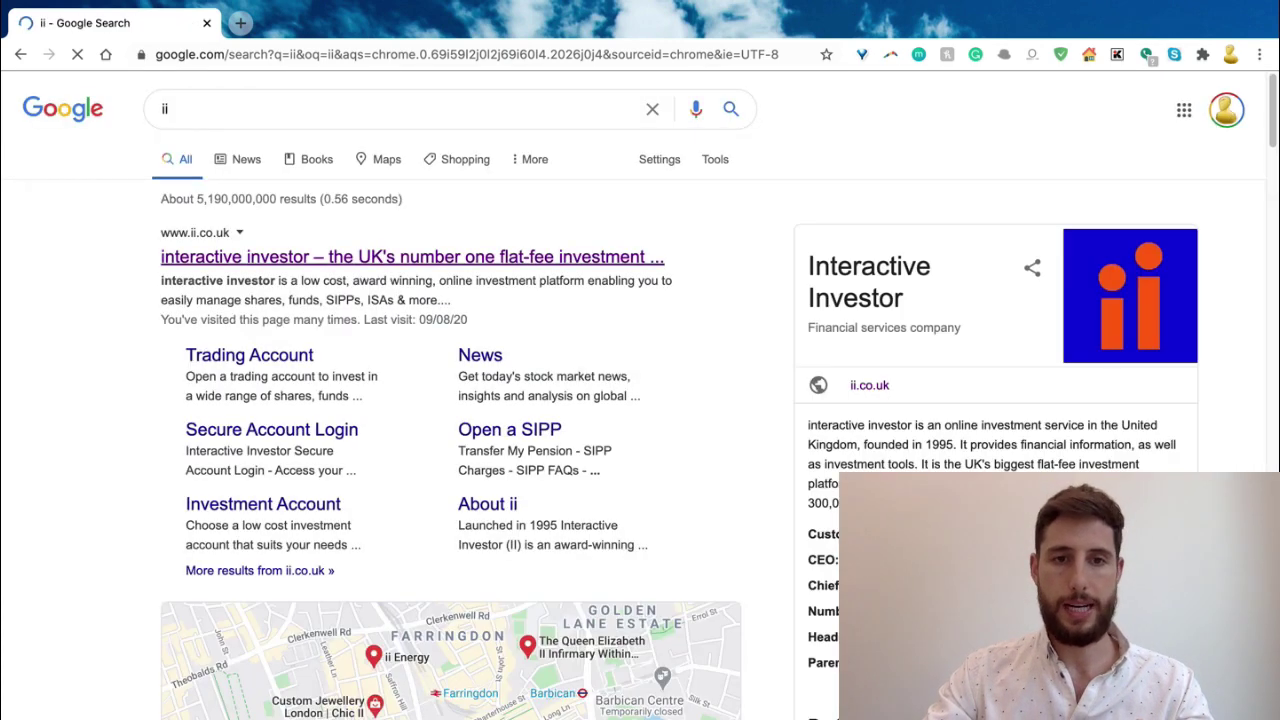
{"action": "left_click", "coordinate": [412, 257]}
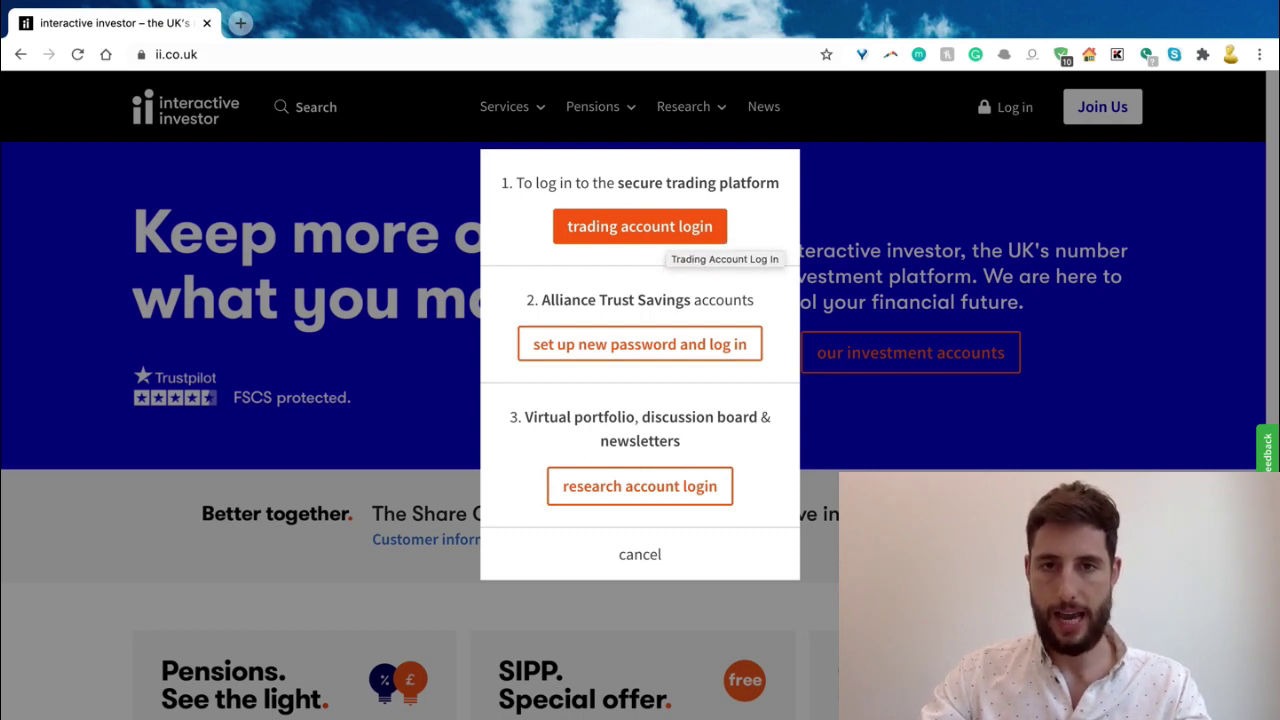
- Sign in through the trading account login with the account username and password
{"action": "left_click", "coordinate": [660, 238]}
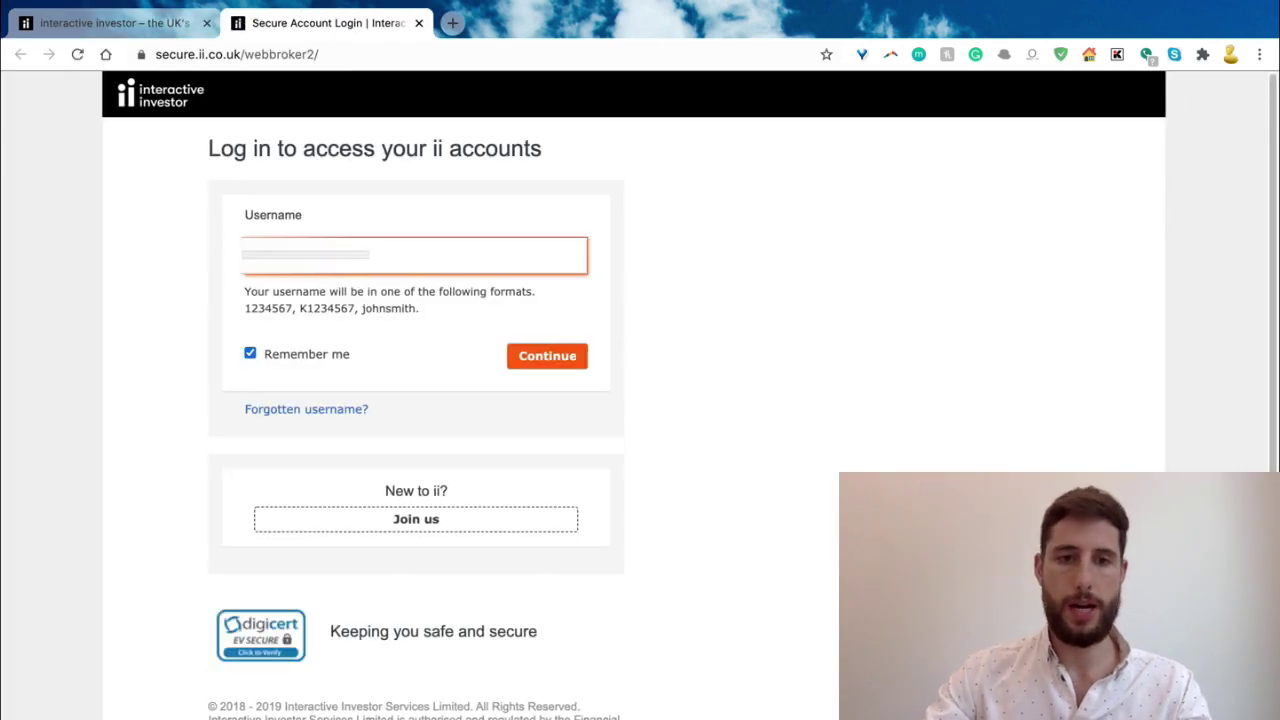
{"action": "key", "text": "Return"}
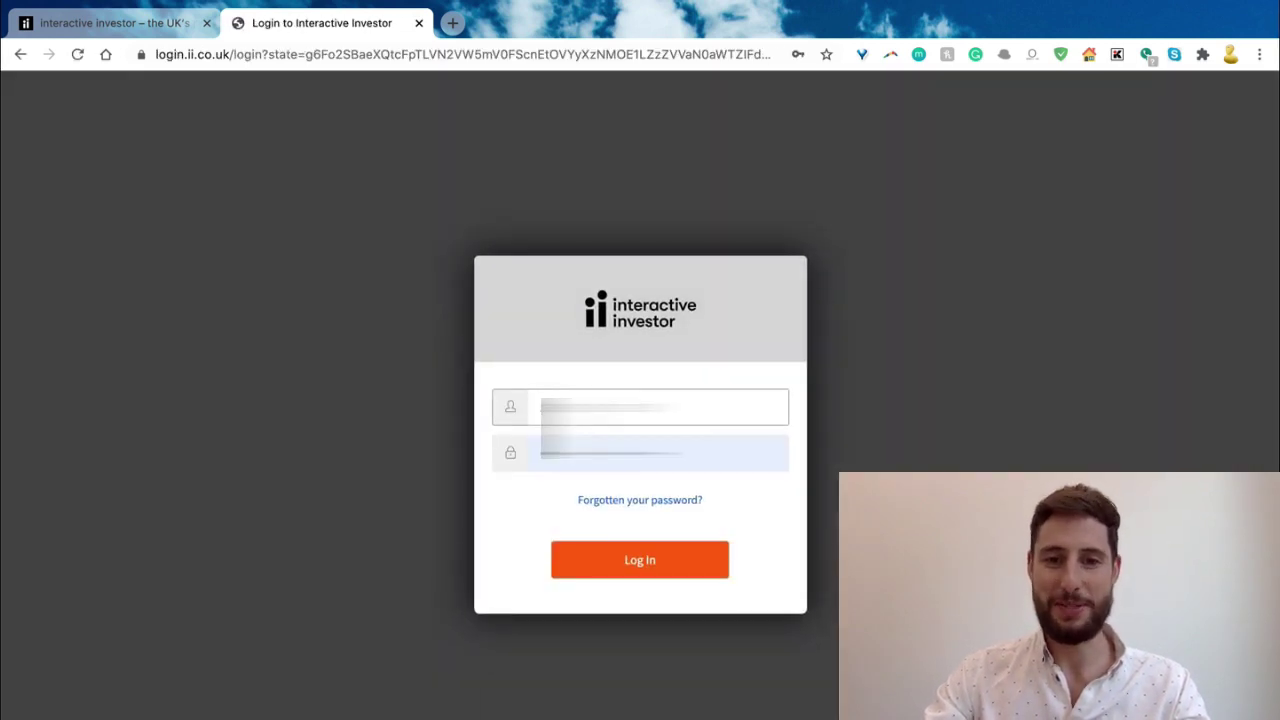
{"action": "key", "text": "Return"}
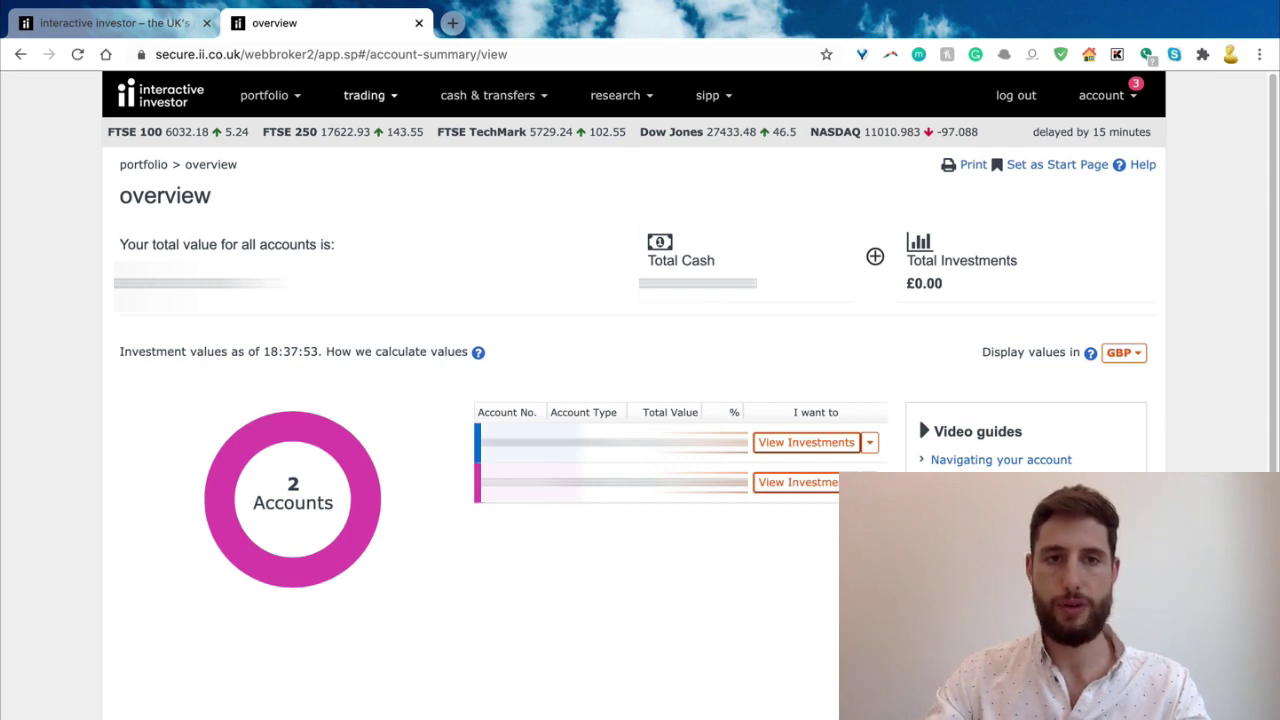
- Show the trading menu from the top navigation bar
{"action": "left_click", "coordinate": [364, 95]}
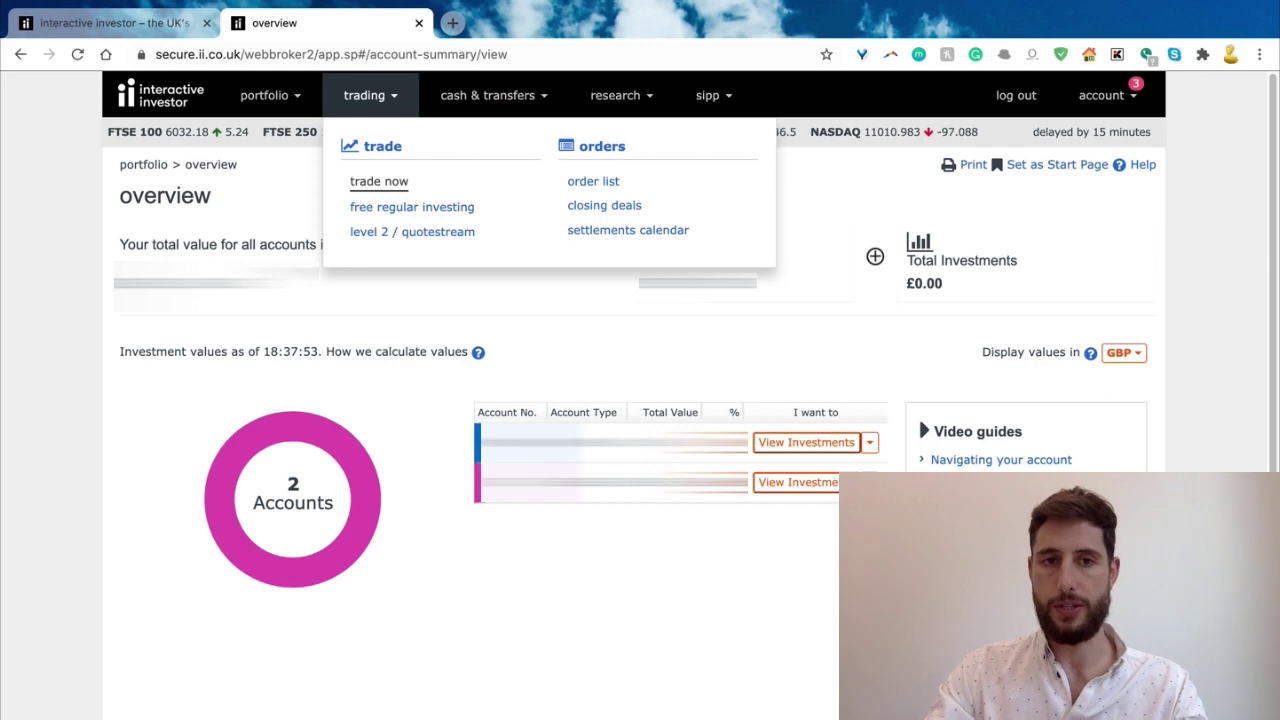
- Edit the free regular investing plan and delete all five existing investments
{"action": "left_click", "coordinate": [412, 206]}
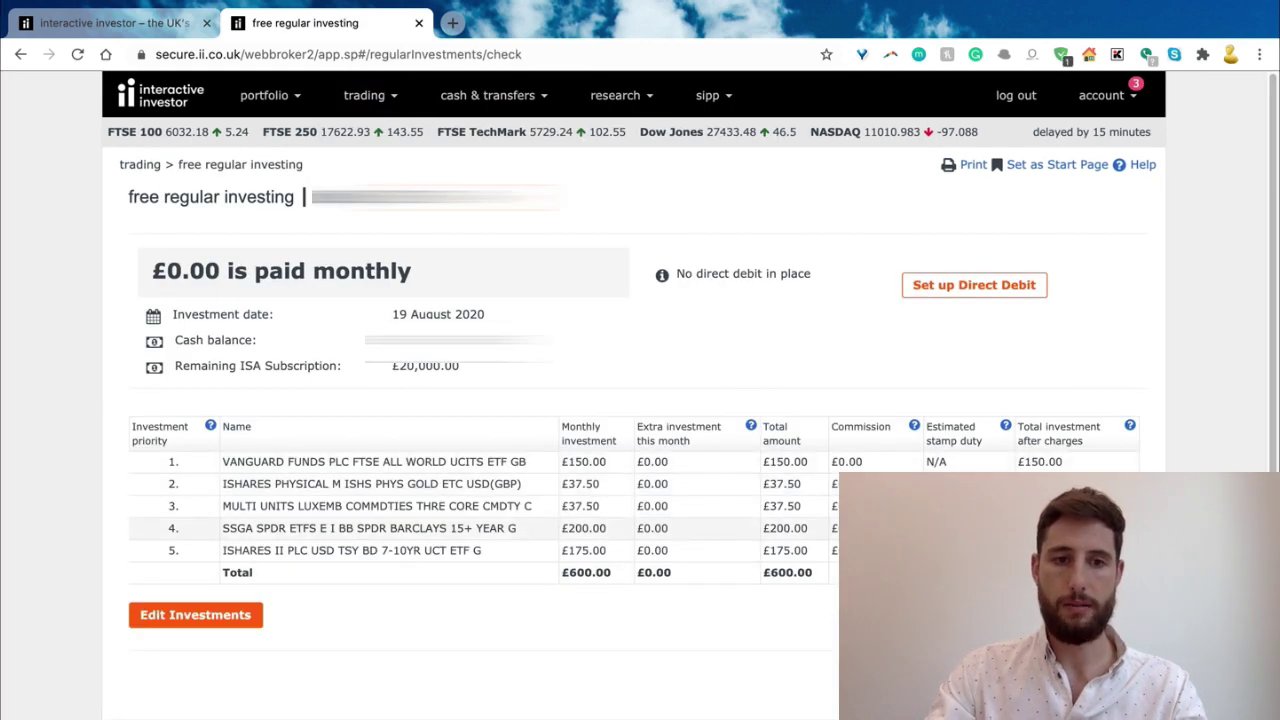
{"action": "left_click", "coordinate": [195, 614]}
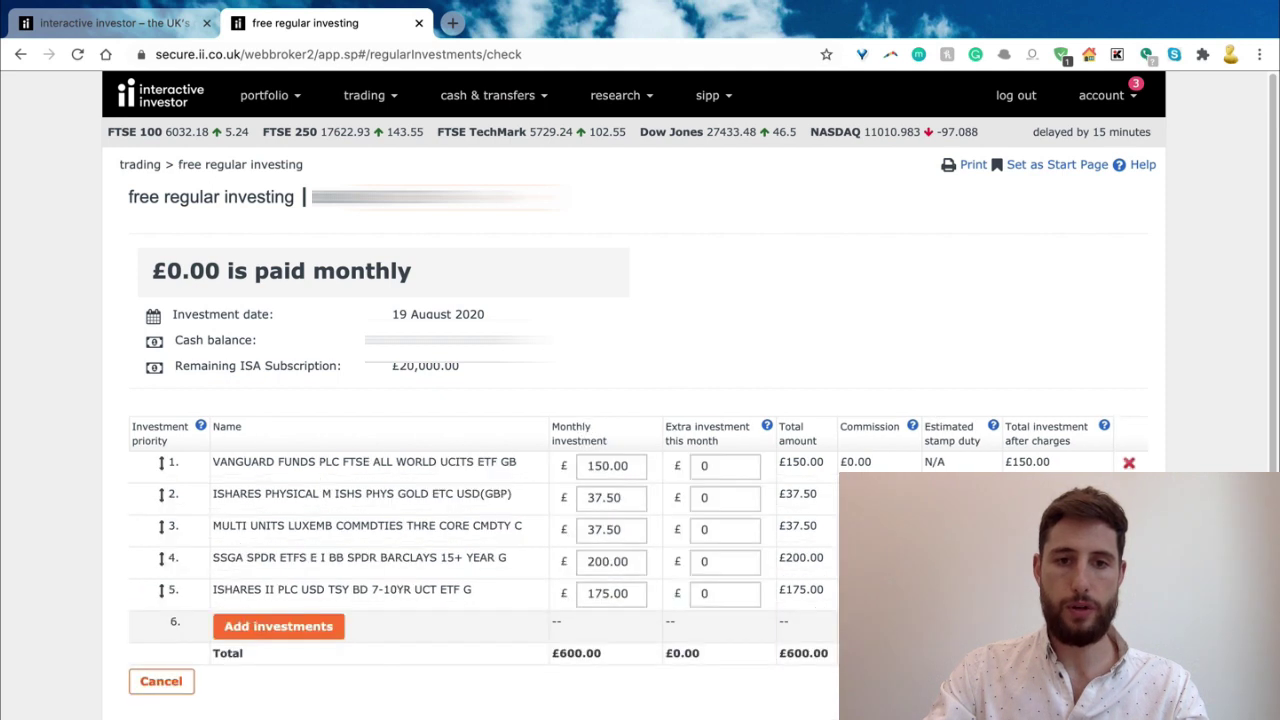
{"action": "left_click", "coordinate": [1129, 463]}
{"action": "triple_click", "coordinate": [1129, 463]}
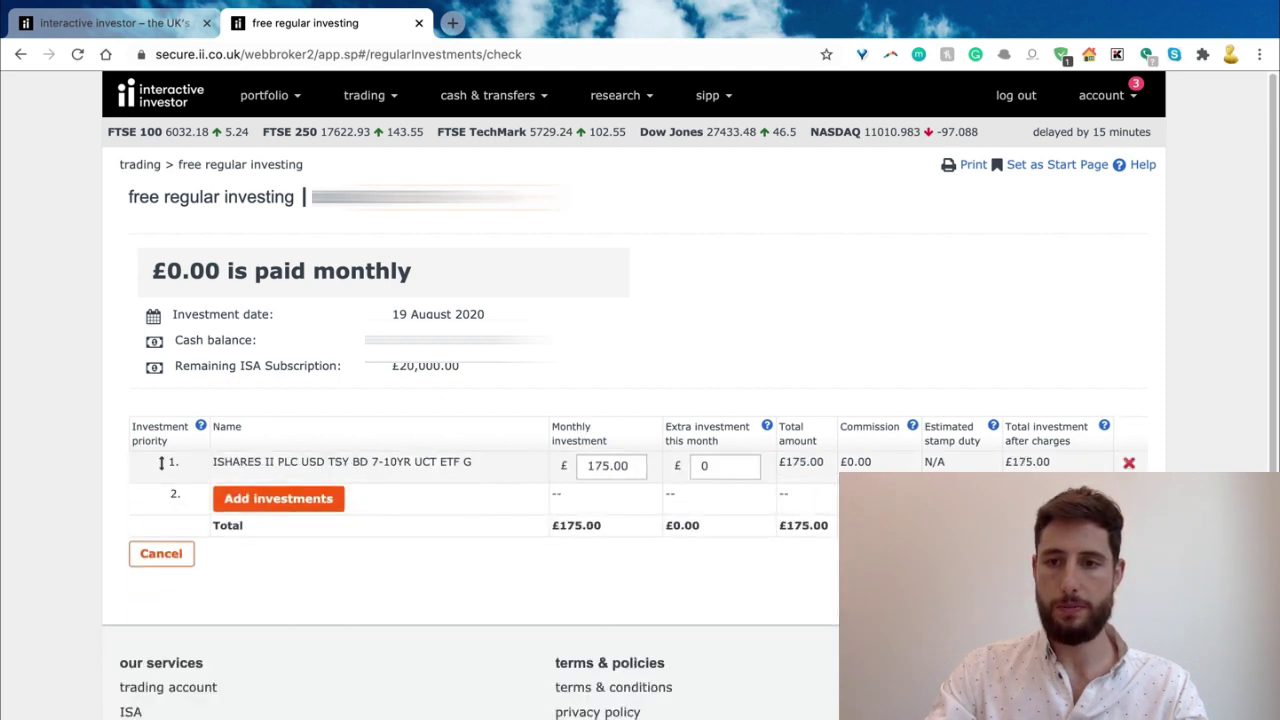
{"action": "left_click", "coordinate": [1129, 463]}
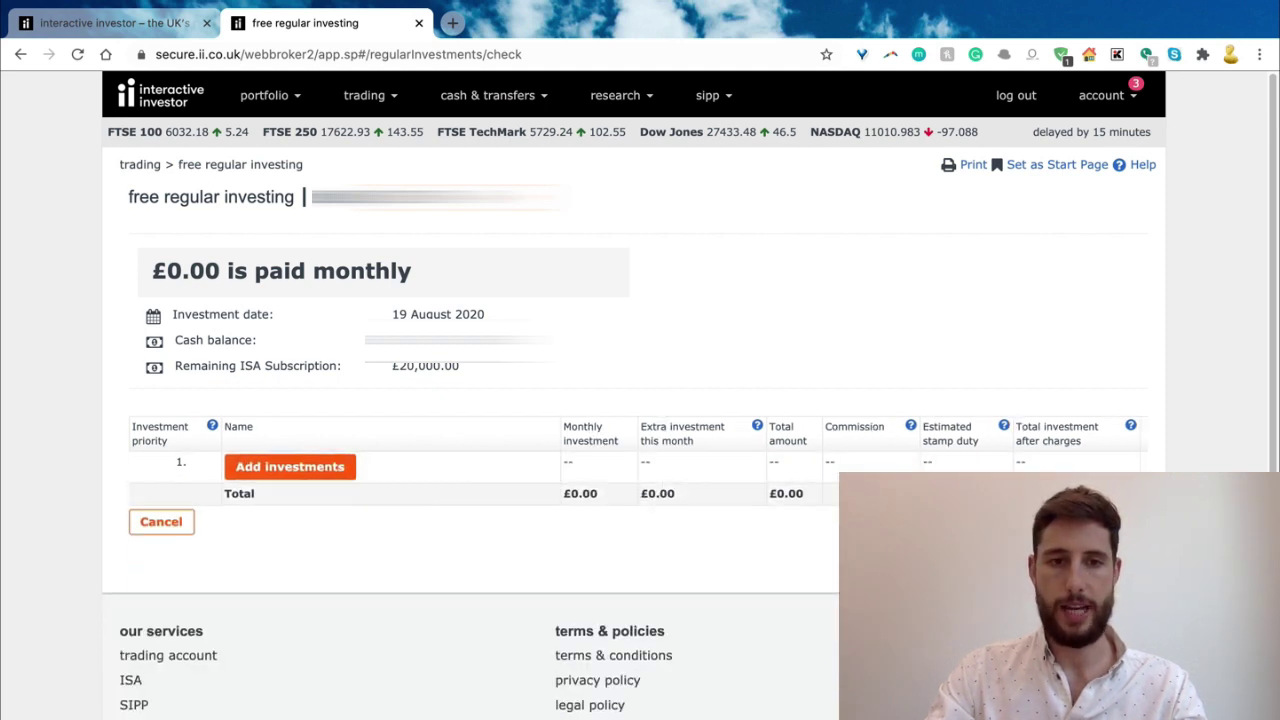
{"action": "scroll", "coordinate": [640, 400], "scroll_direction": "down", "scroll_amount": 1}
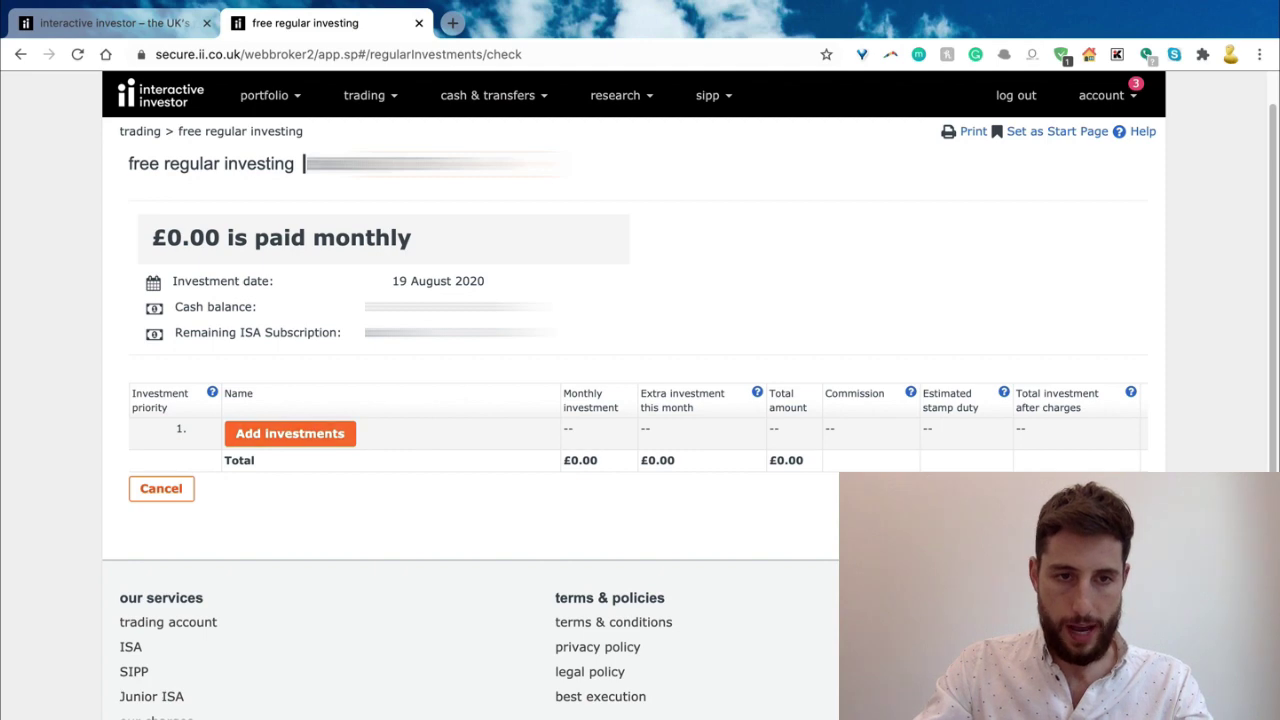
- Start adding an investment and set the search dialog to the UK Funds tab
{"action": "left_click", "coordinate": [290, 433]}
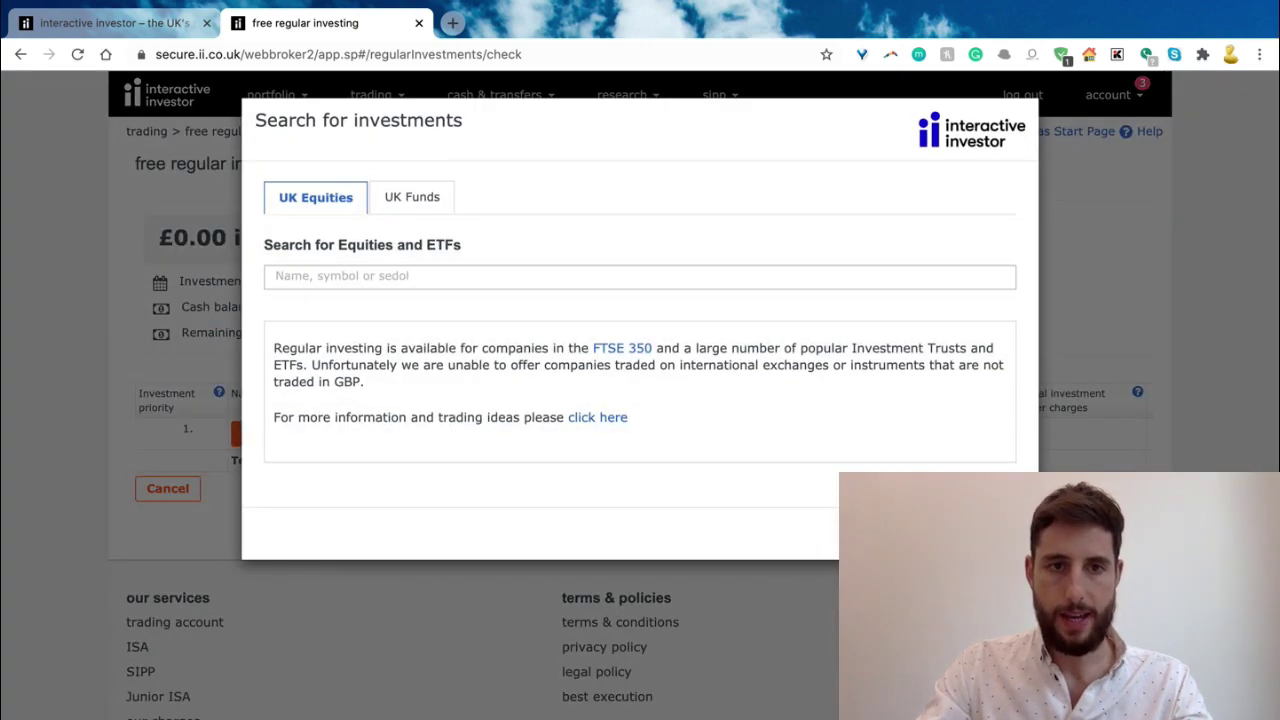
{"action": "left_click", "coordinate": [276, 276]}
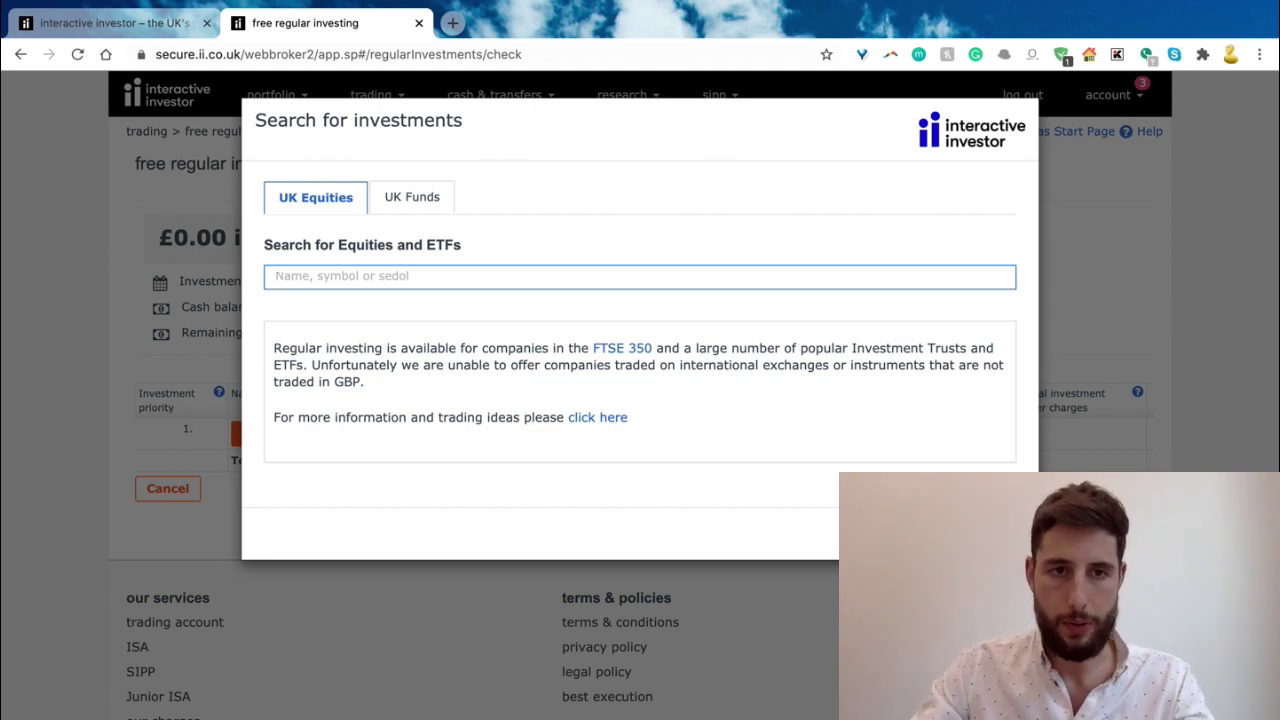
{"action": "left_click", "coordinate": [432, 197]}
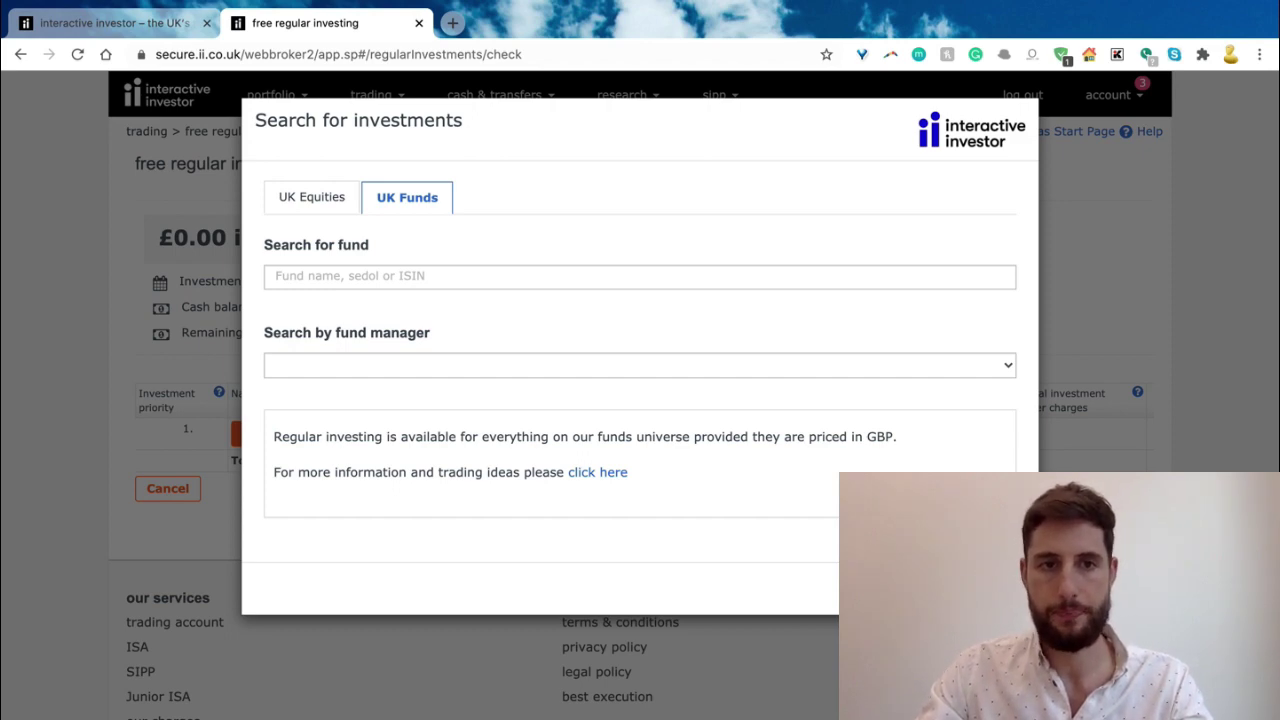
- Return the investment search dialog to the UK Equities tab
{"action": "left_click", "coordinate": [311, 197]}
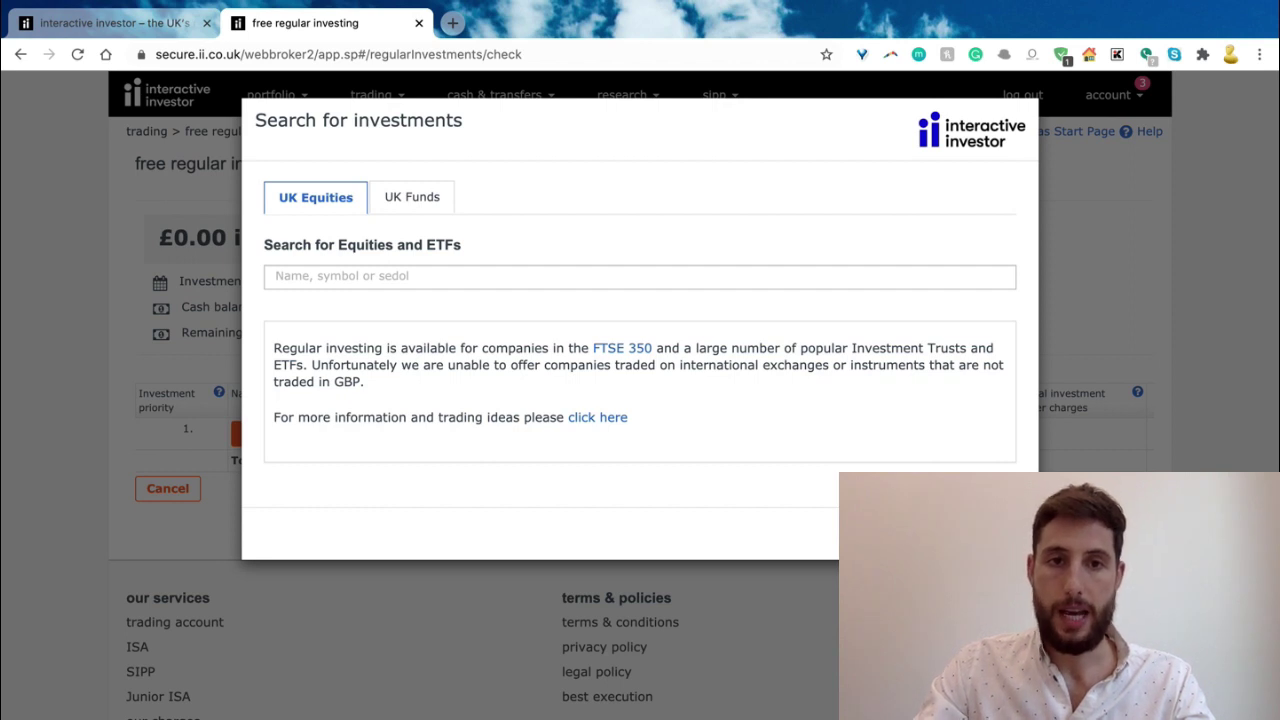
- Highlight 'ETFs' in the UK Equities heading and focus the search field
{"action": "left_click_drag", "start_coordinate": [426, 245], "coordinate": [454, 245]}
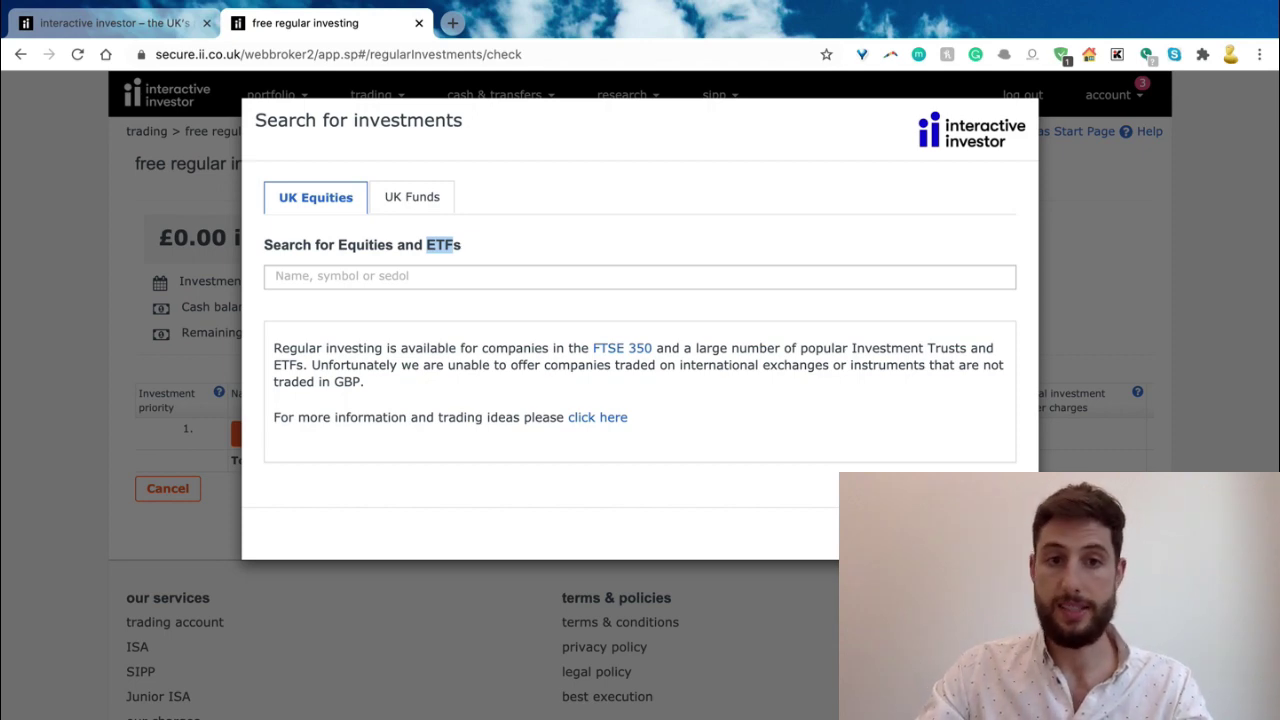
{"action": "left_click", "coordinate": [277, 276]}
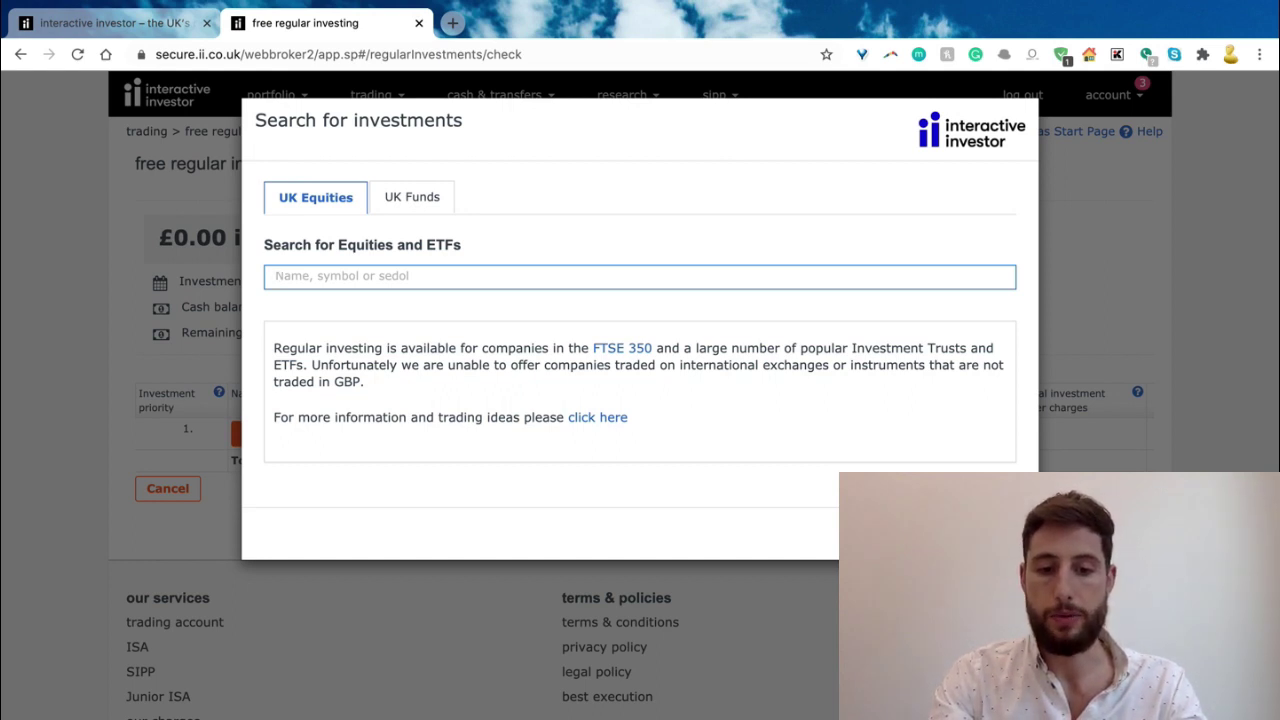
- Search 'all world' and pick VWRP, the Vanguard FTSE All World UCITS ETF, over PSRW
{"action": "type", "text": "all"}
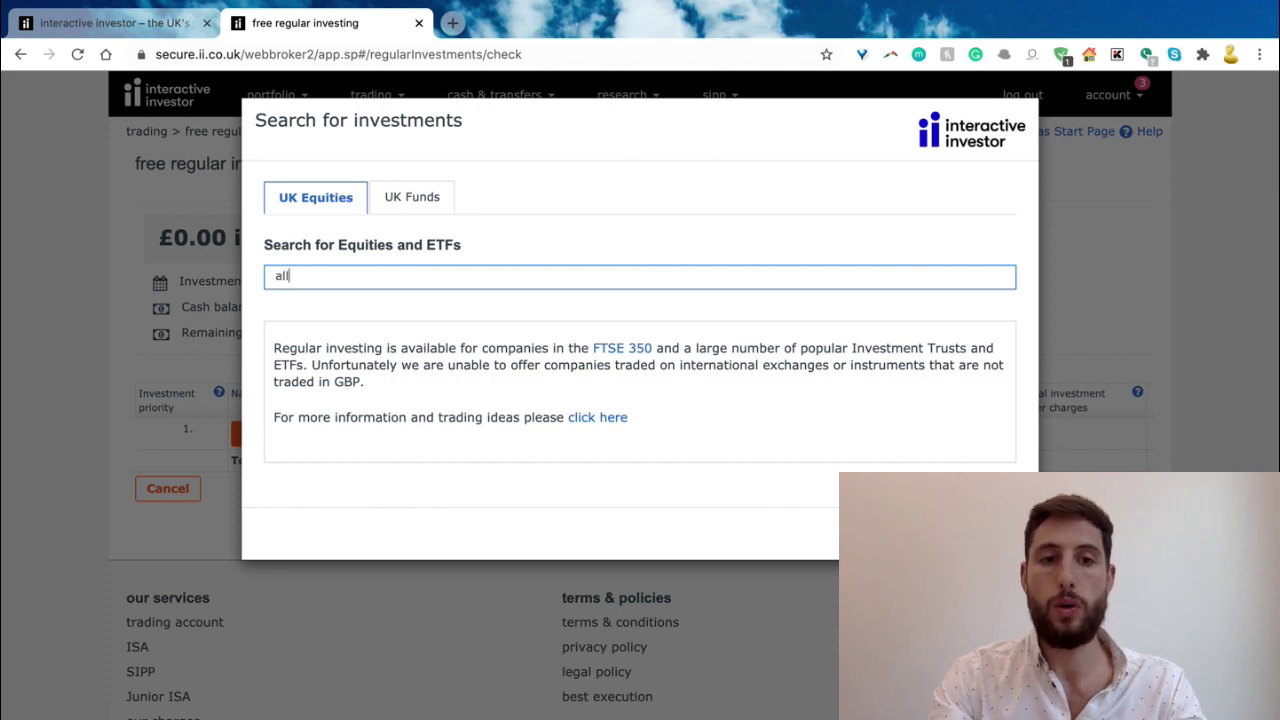
{"action": "type", "text": " world"}
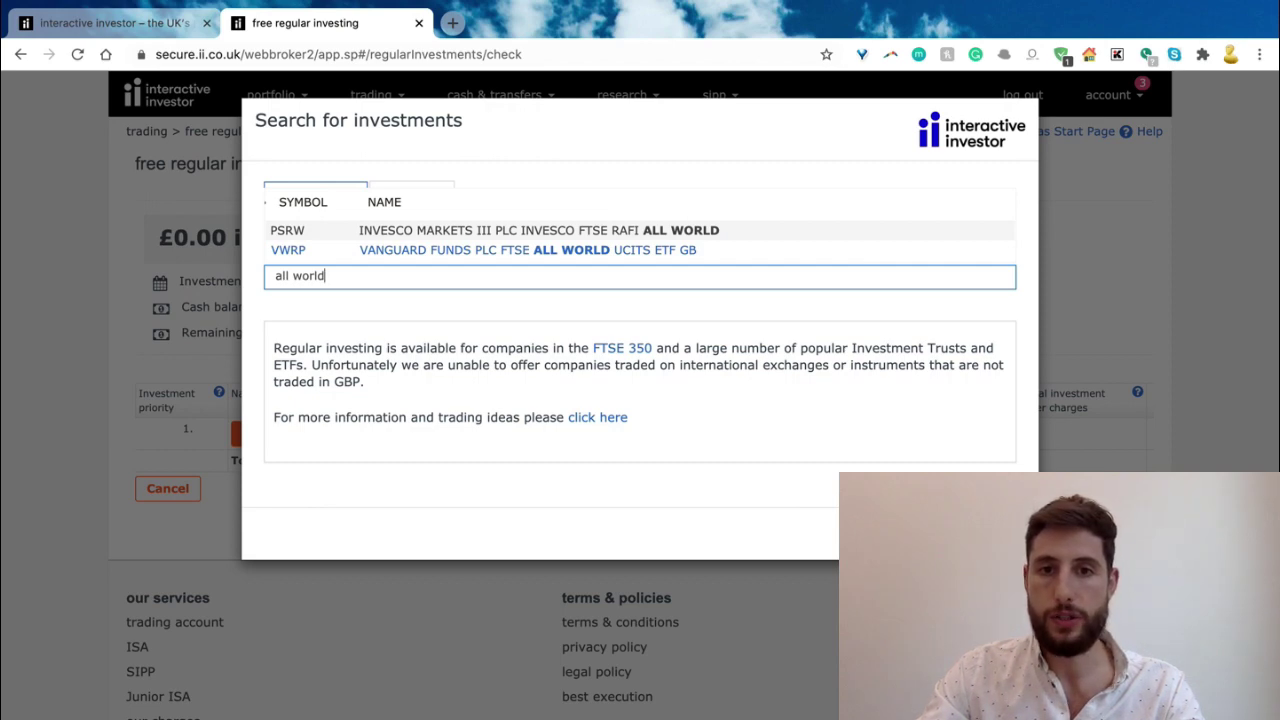
{"action": "key", "text": "Down"}
{"action": "key", "text": "Up"}
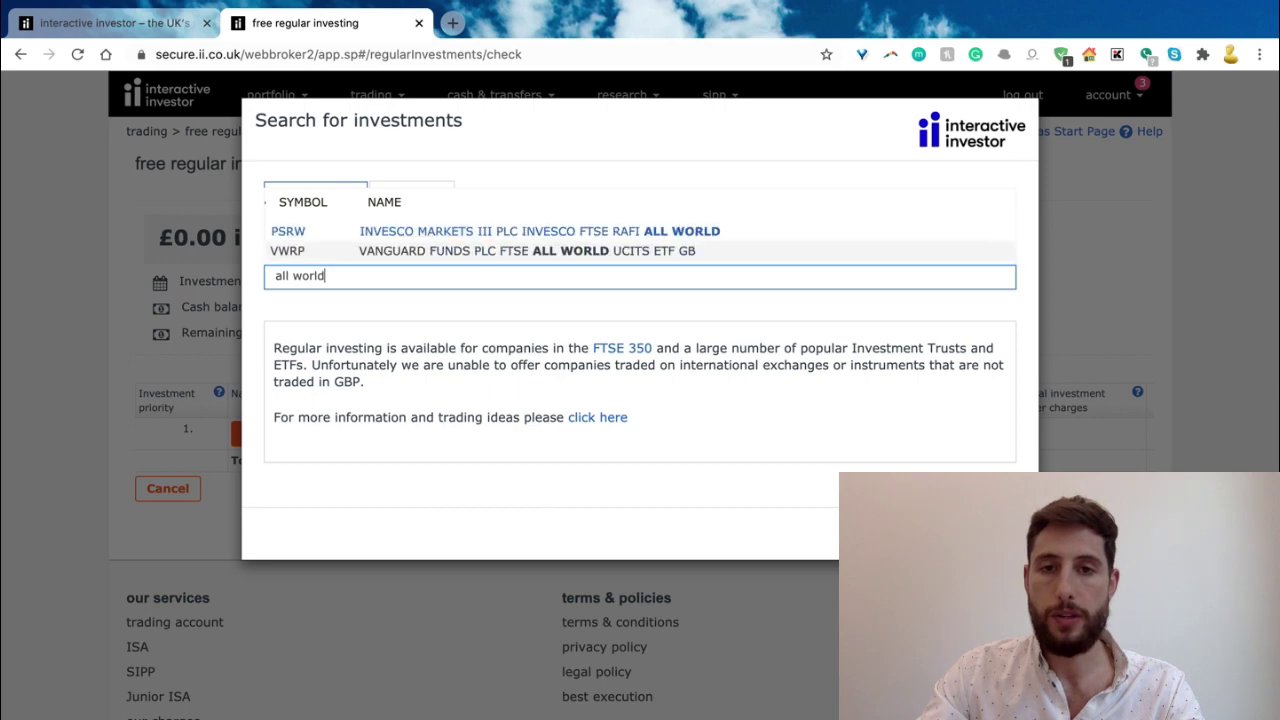
{"action": "key", "text": "Down"}
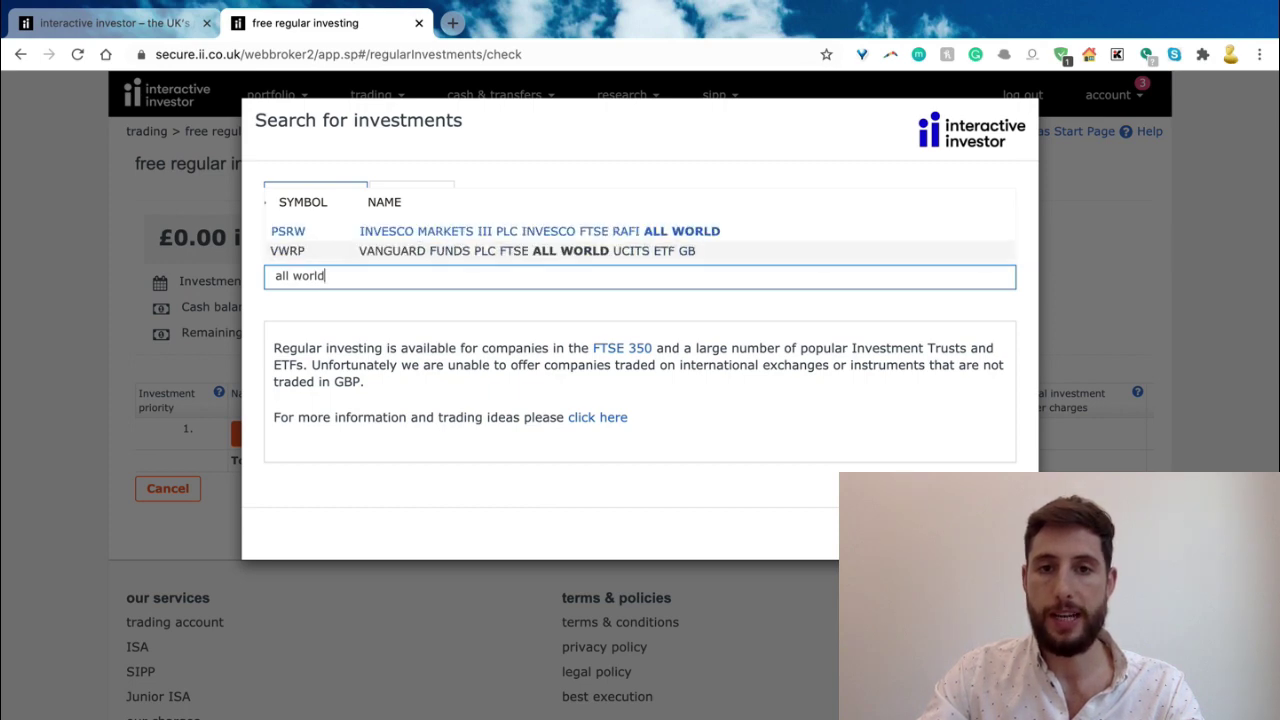
{"action": "key", "text": "Up"}
{"action": "key", "text": "Down"}
{"action": "key", "text": "Up"}
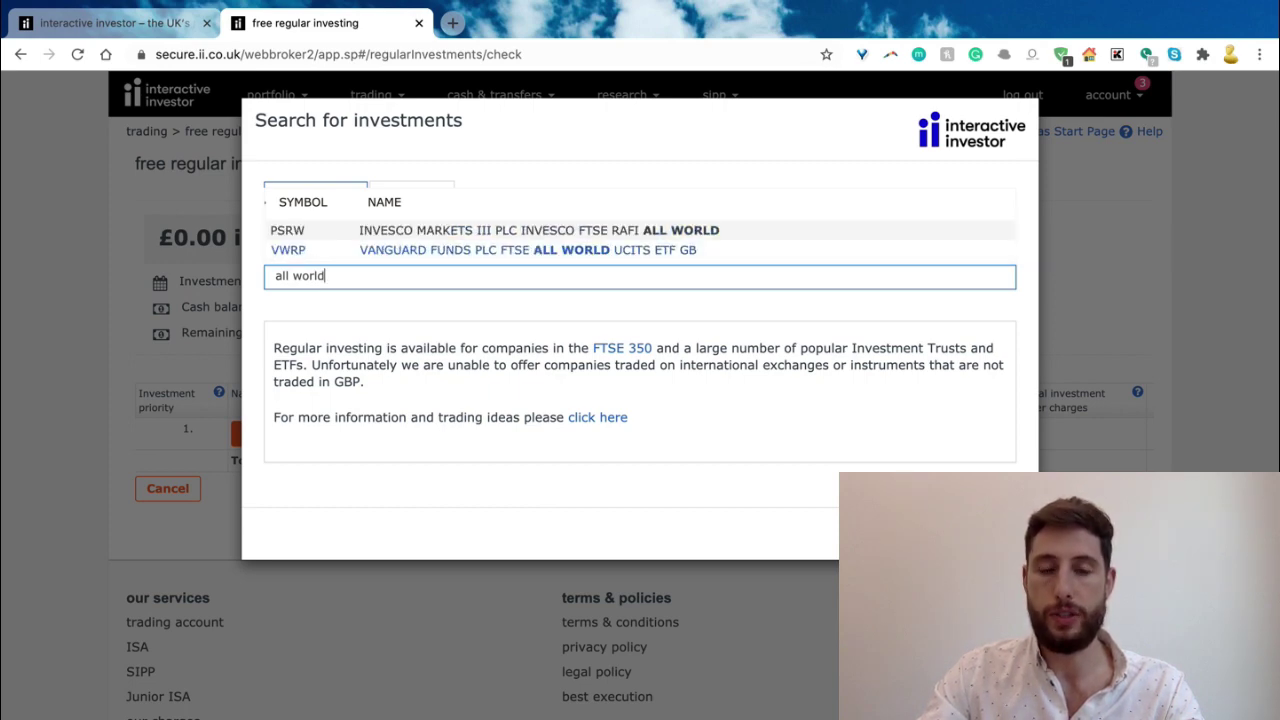
{"action": "key", "text": "Down"}
{"action": "key", "text": "Up"}
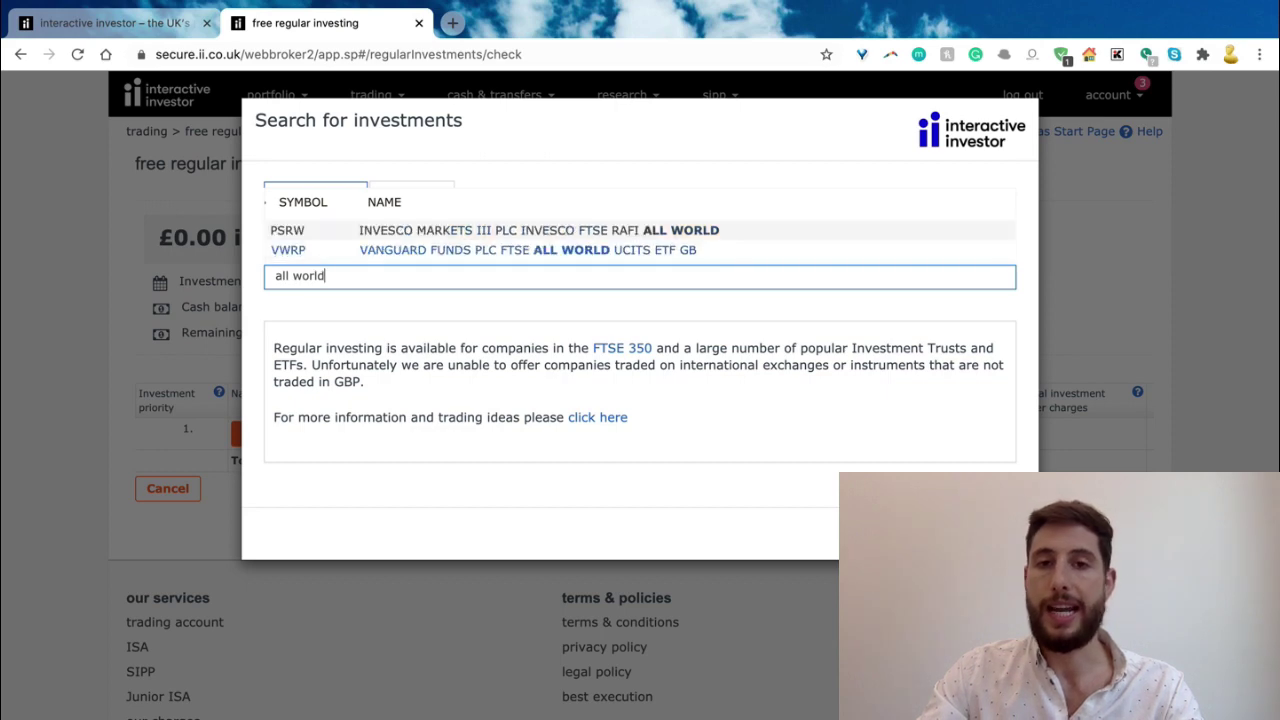
{"action": "key", "text": "Down"}
{"action": "key", "text": "Up"}
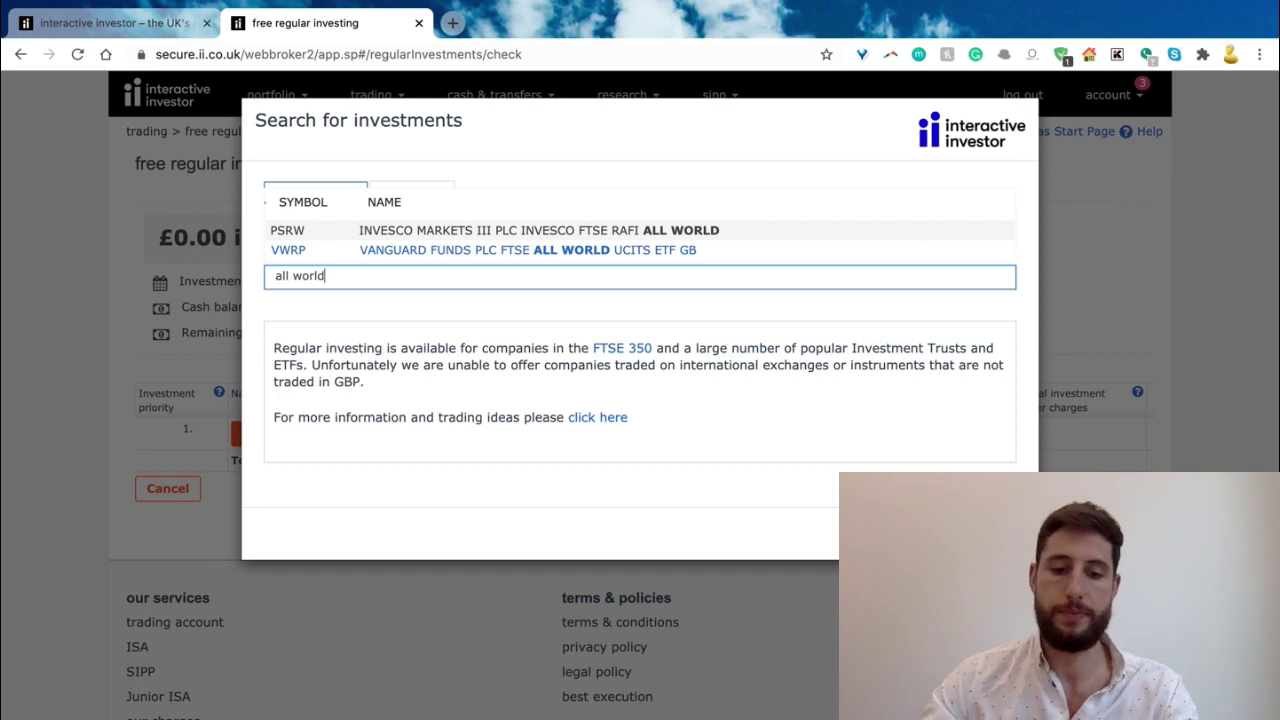
{"action": "key", "text": "Down"}
{"action": "key", "text": "Down"}
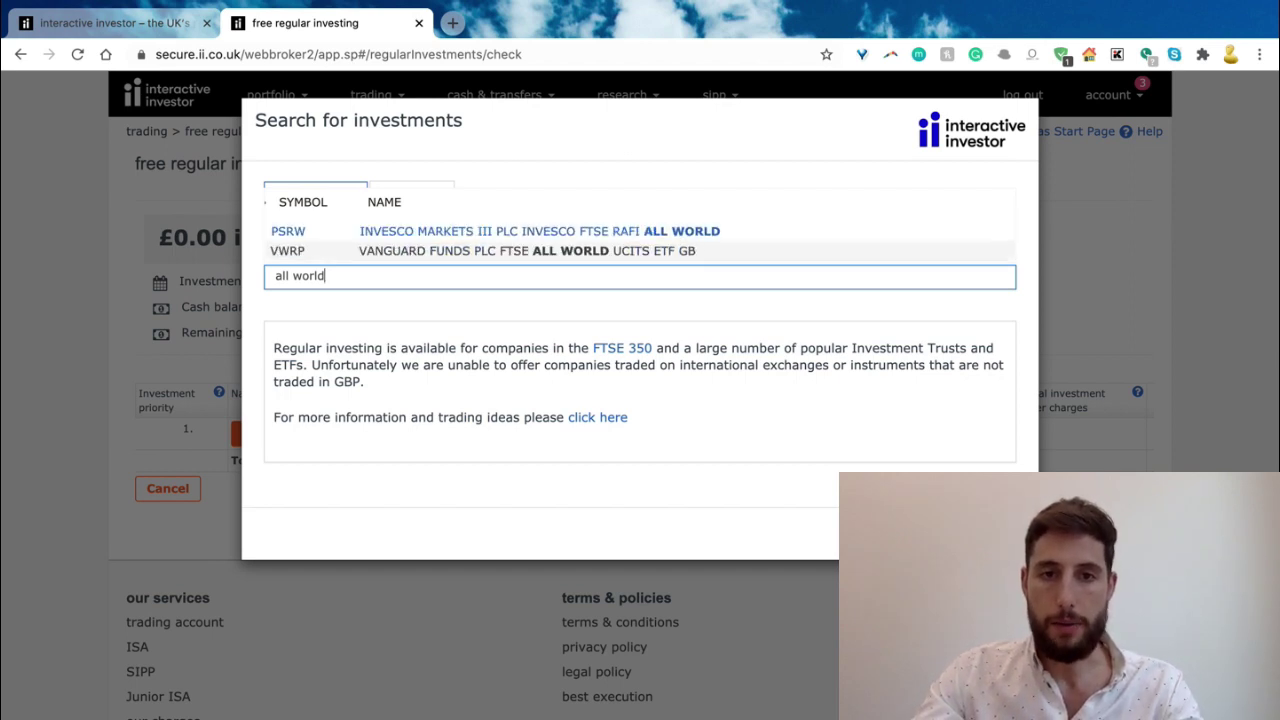
{"action": "key", "text": "Down"}
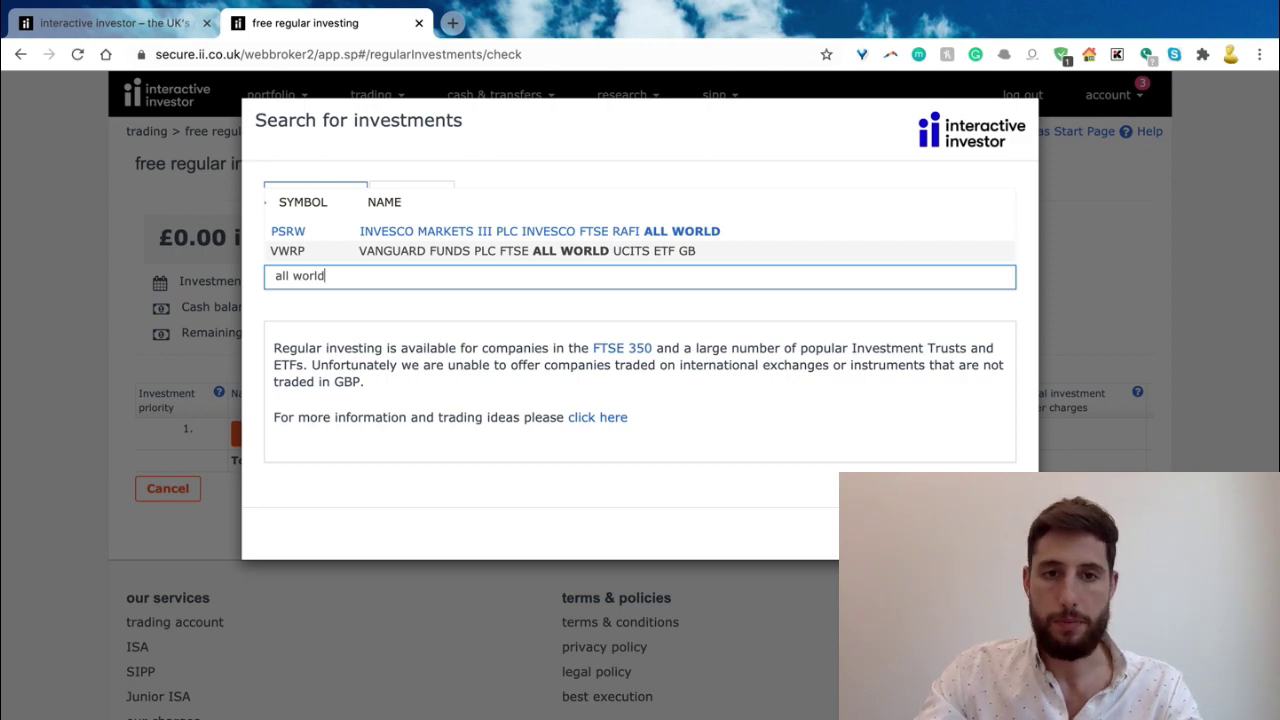
{"action": "key", "text": "Return"}
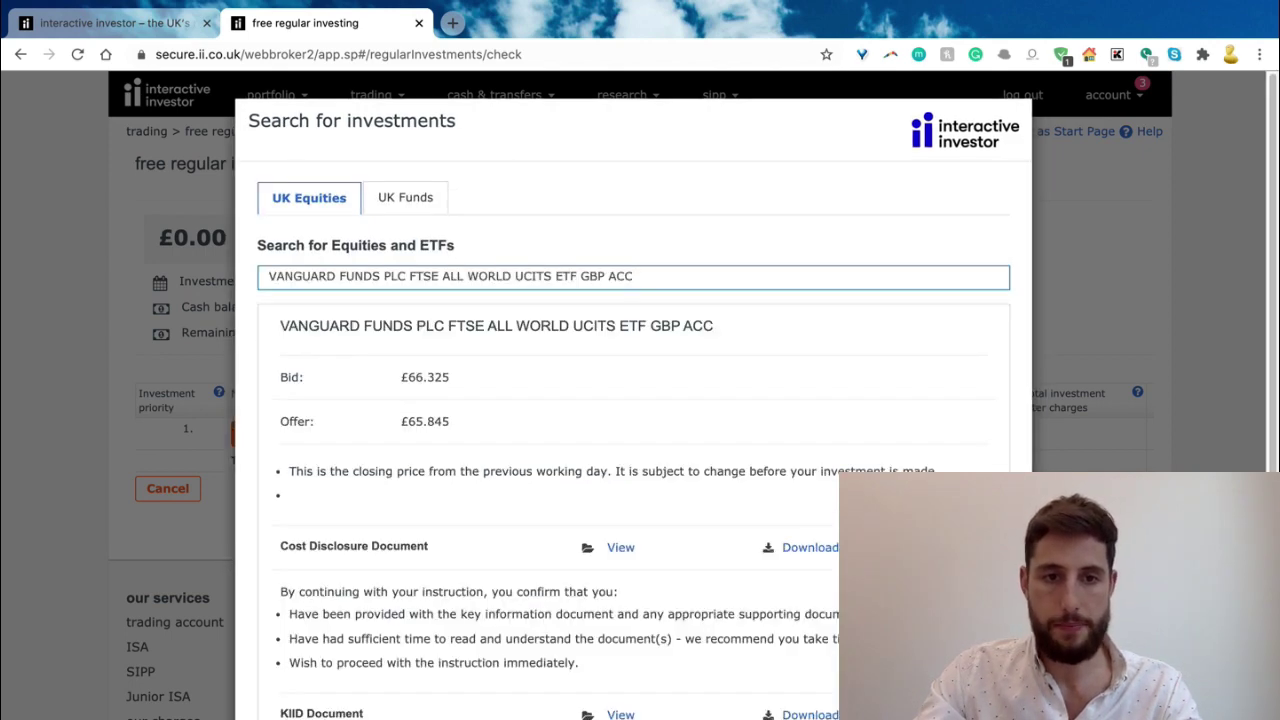
{"action": "scroll", "coordinate": [640, 400], "scroll_direction": "down", "scroll_amount": 2}
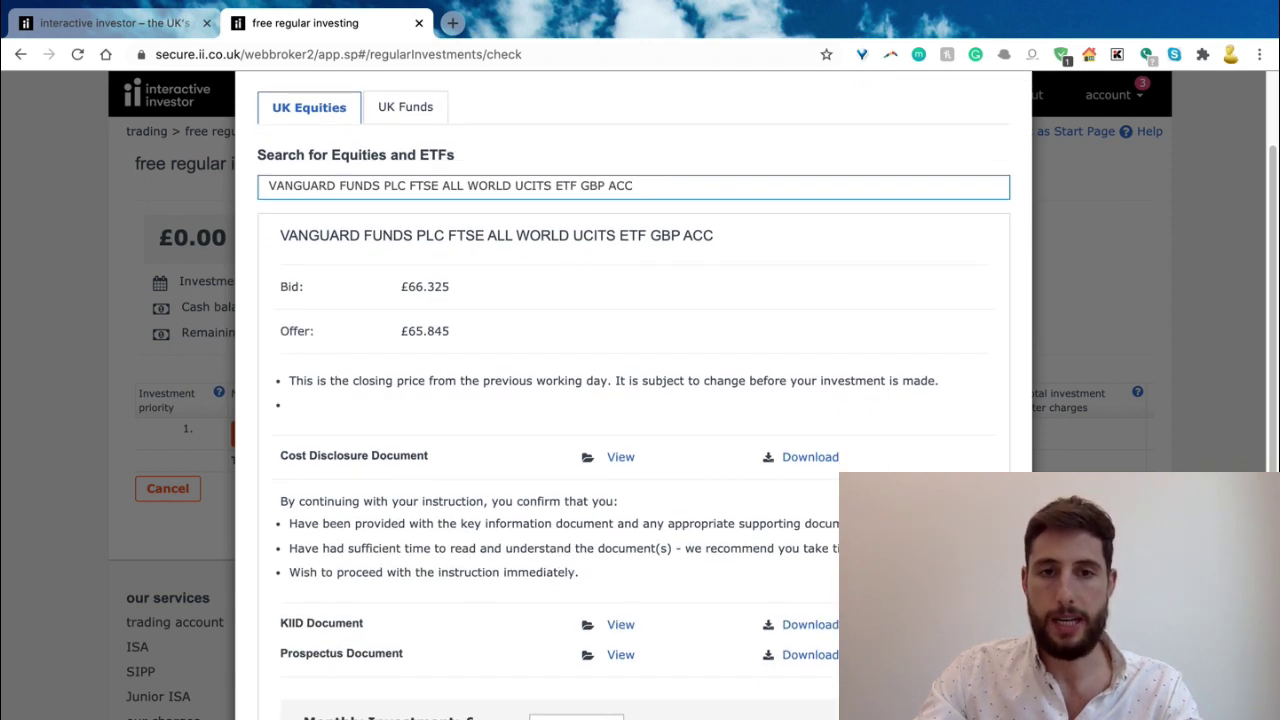
{"action": "scroll", "coordinate": [640, 400], "scroll_direction": "down", "scroll_amount": 1}
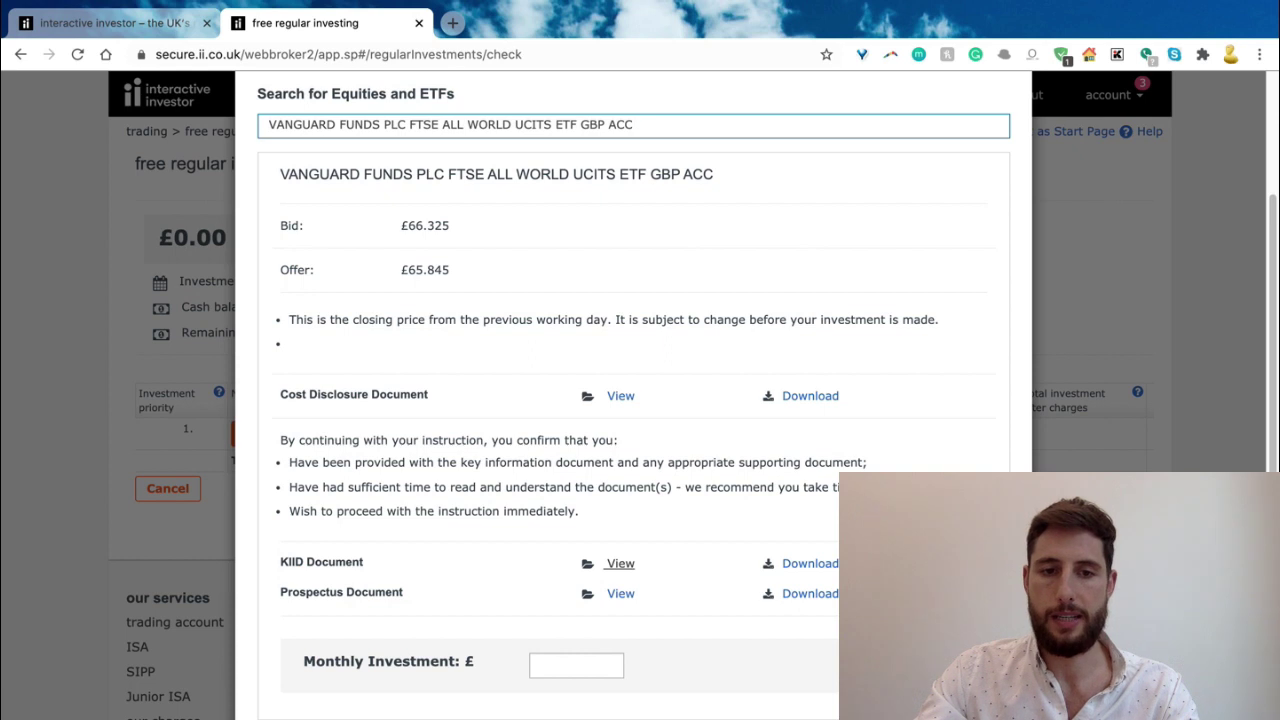
- View the fund's KIID zoomed in, highlighting 'passive management' and 'FTSE All-World Index'
{"action": "left_click", "coordinate": [620, 563]}
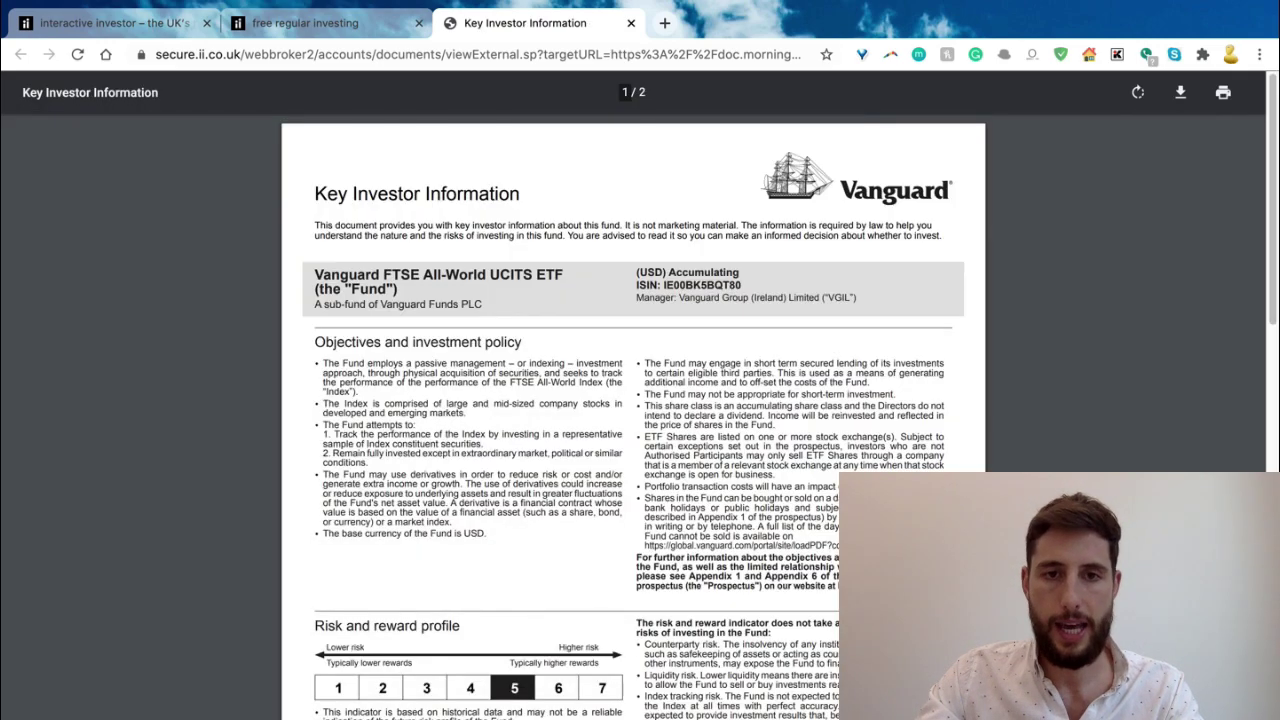
{"action": "key", "text": "super+plus"}
{"action": "key", "text": "super+plus"}
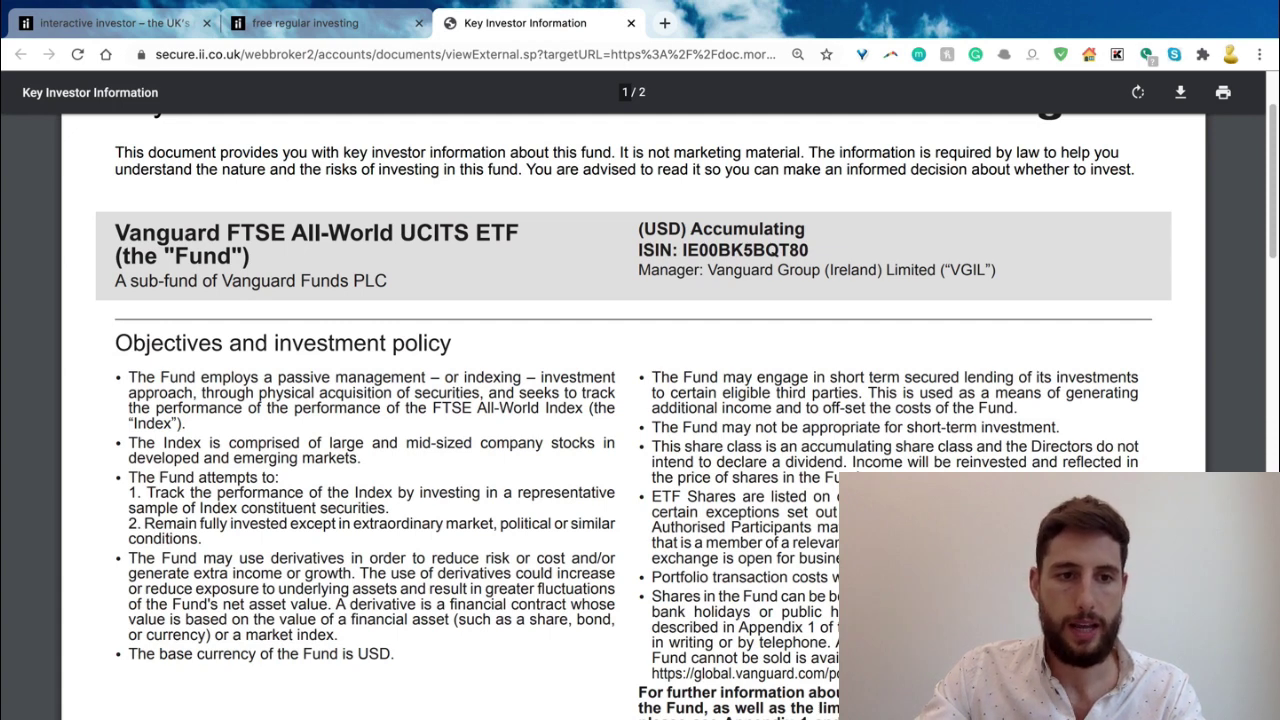
{"action": "left_click_drag", "start_coordinate": [274, 377], "coordinate": [541, 377]}
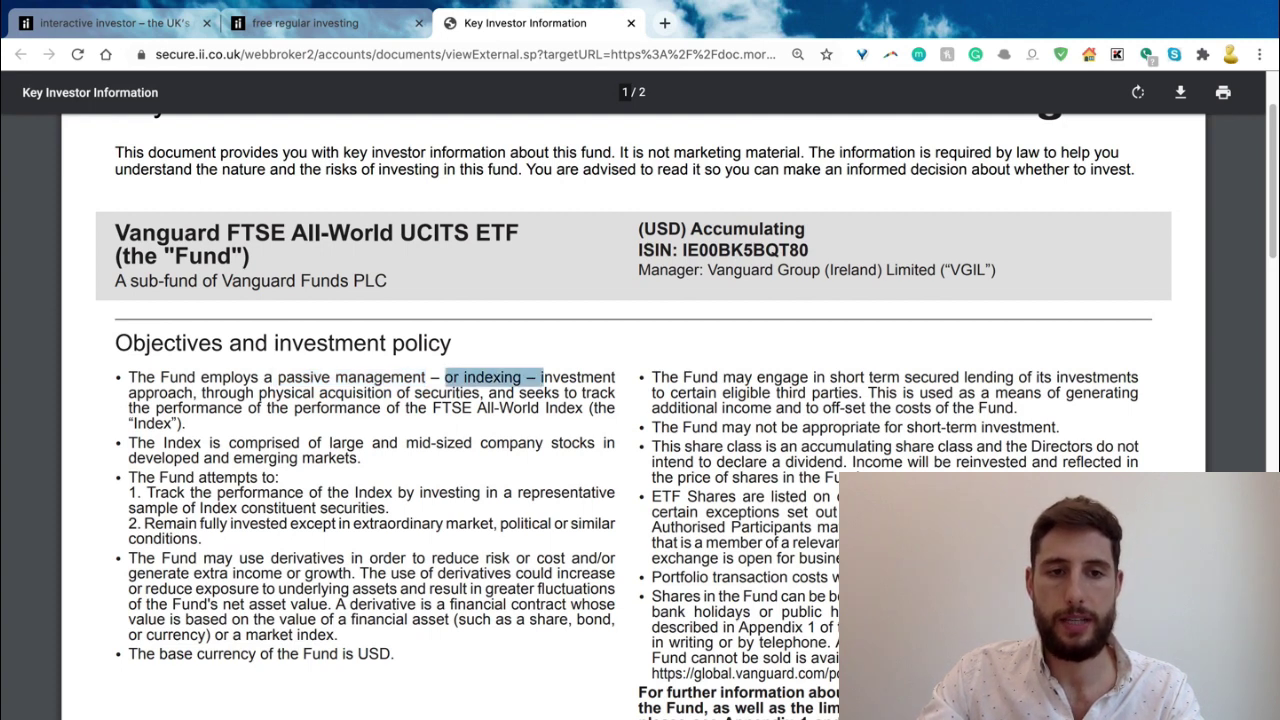
{"action": "left_click_drag", "start_coordinate": [276, 377], "coordinate": [440, 377]}
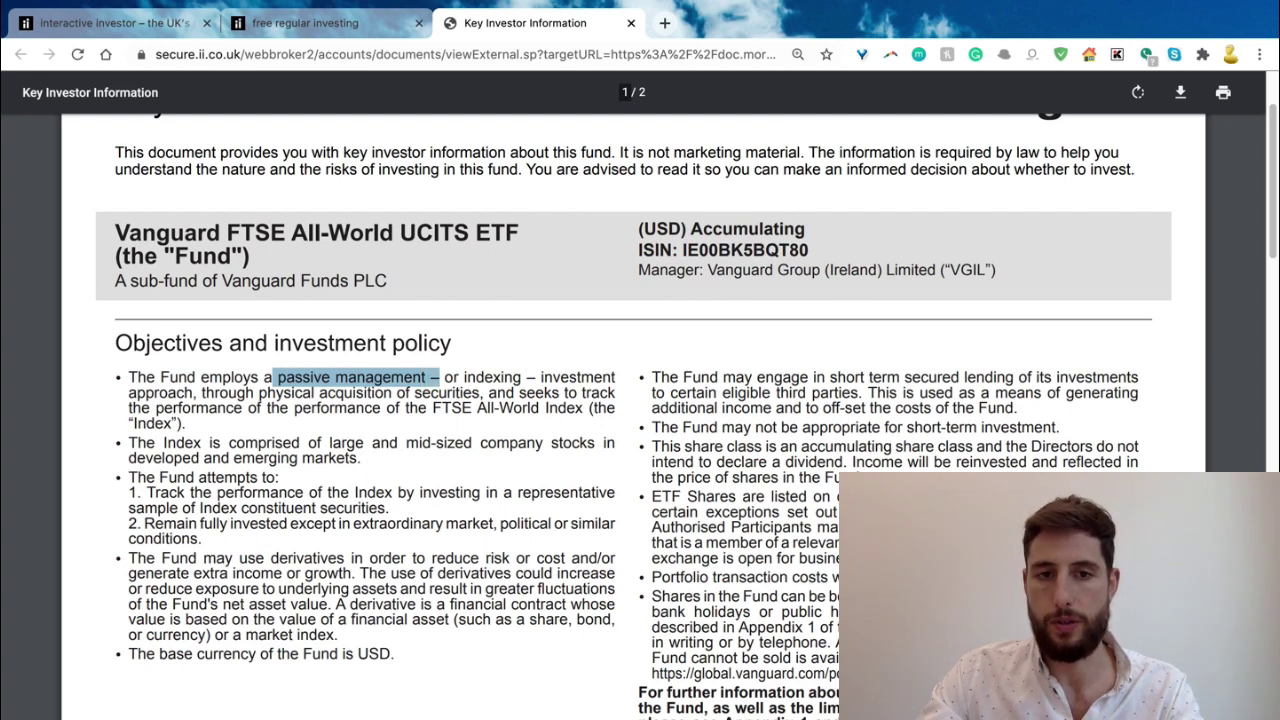
{"action": "left_click_drag", "start_coordinate": [264, 377], "coordinate": [335, 377]}
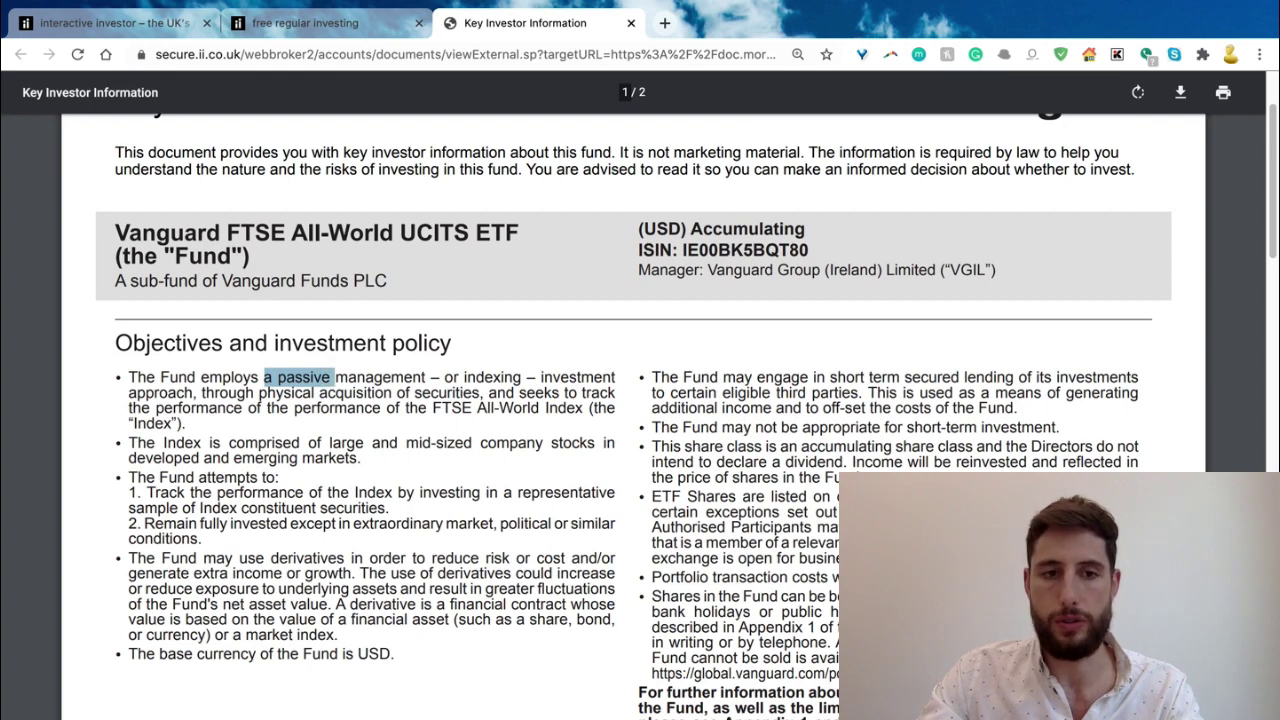
{"action": "left_click_drag", "start_coordinate": [202, 392], "coordinate": [480, 392]}
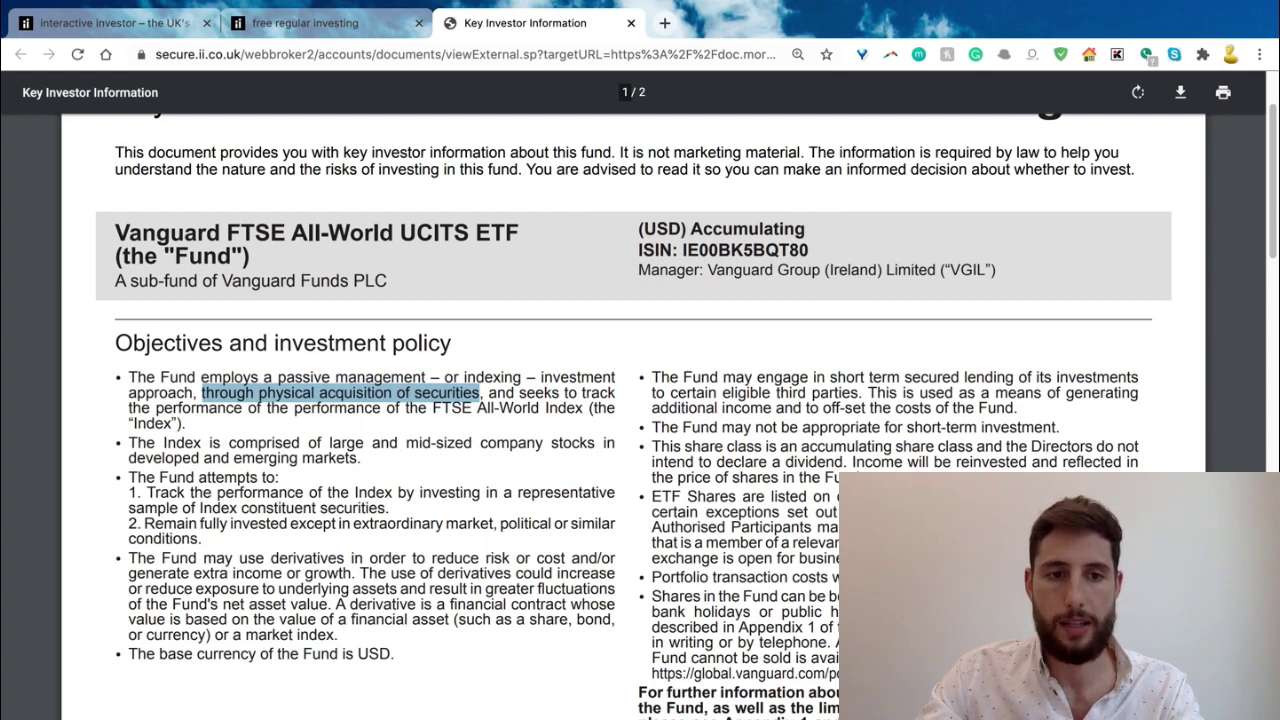
{"action": "left_click_drag", "start_coordinate": [430, 407], "coordinate": [583, 407]}
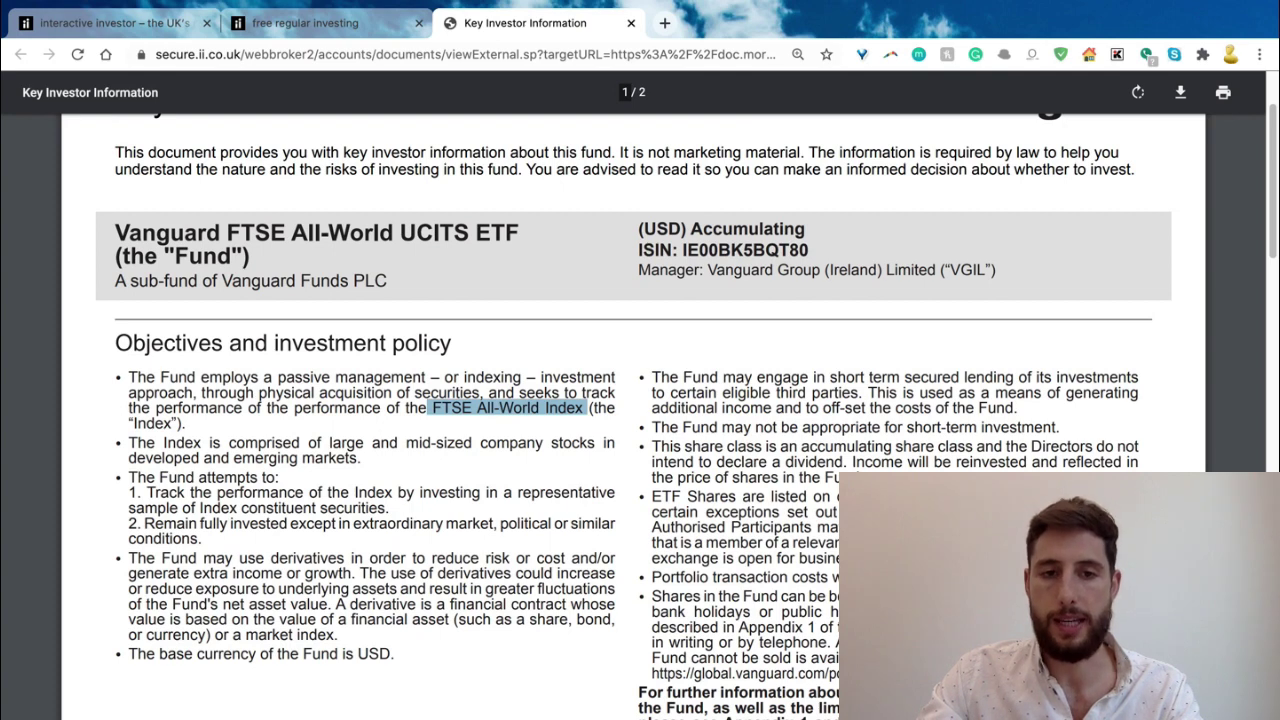
{"action": "left_click_drag", "start_coordinate": [428, 407], "coordinate": [585, 407]}
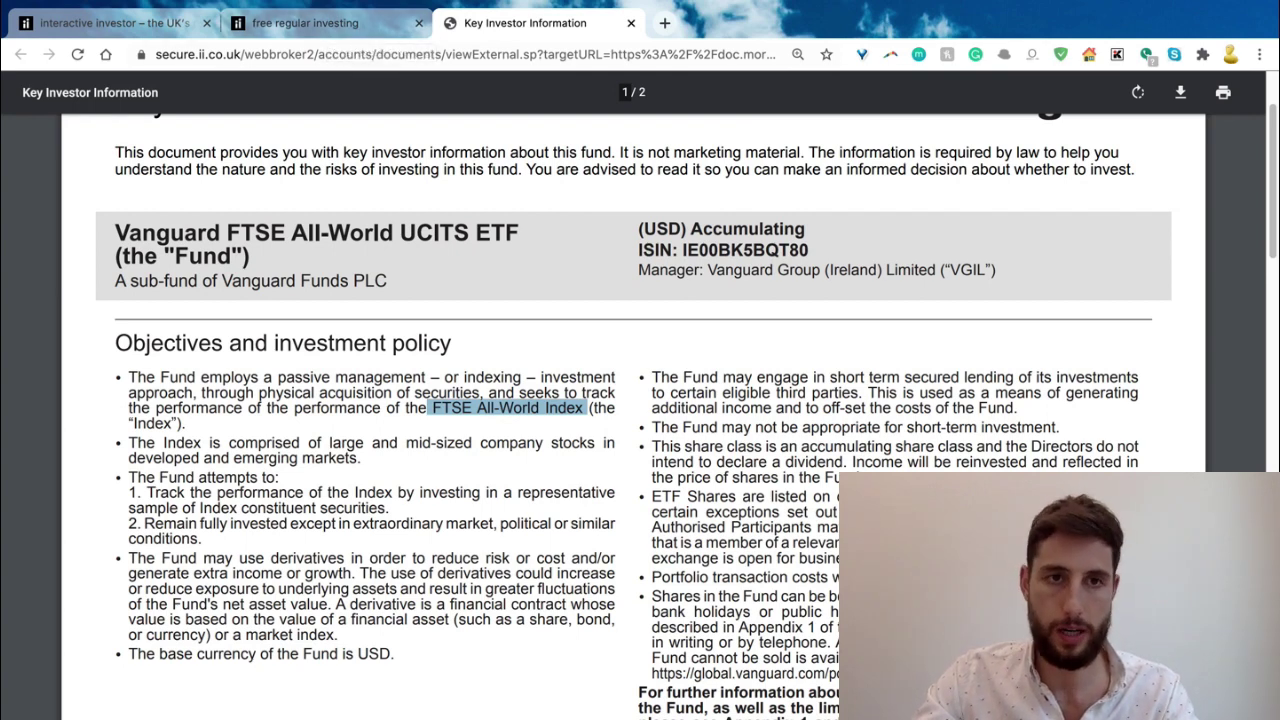
- Go back to the regular investing tab and bring up the fund's cost disclosure document
{"action": "left_click", "coordinate": [305, 22]}
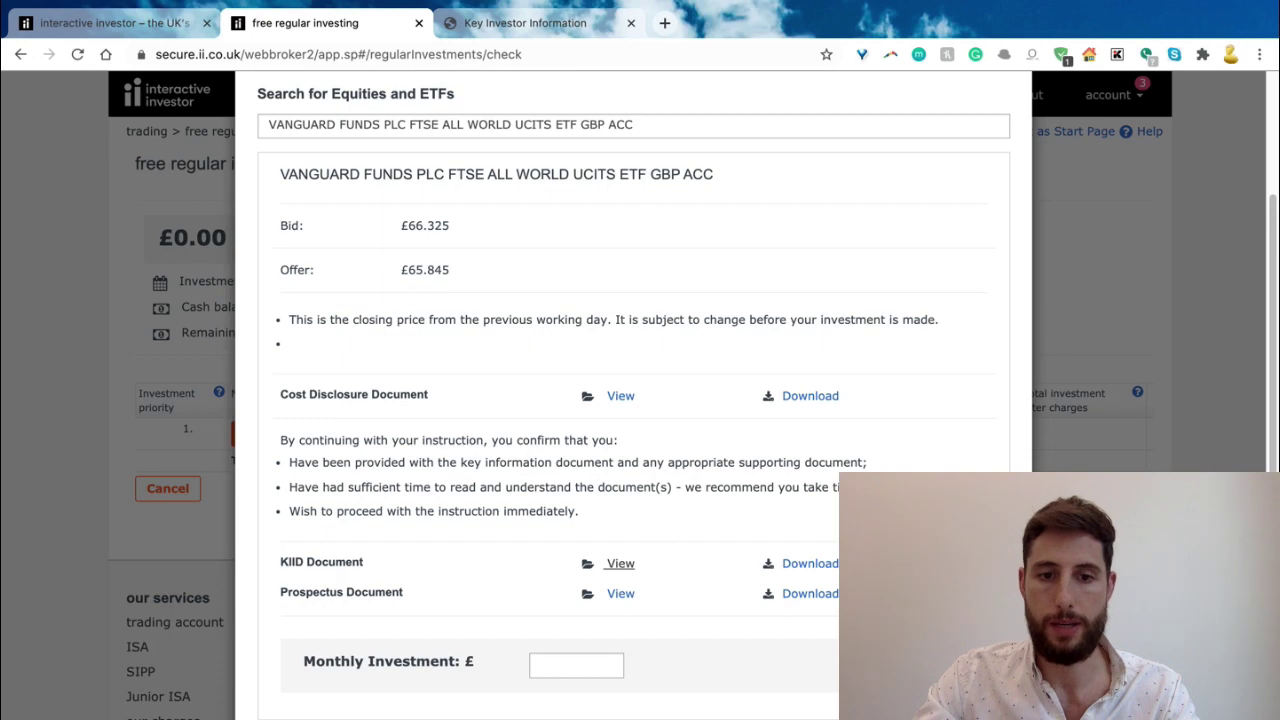
{"action": "left_click", "coordinate": [525, 22]}
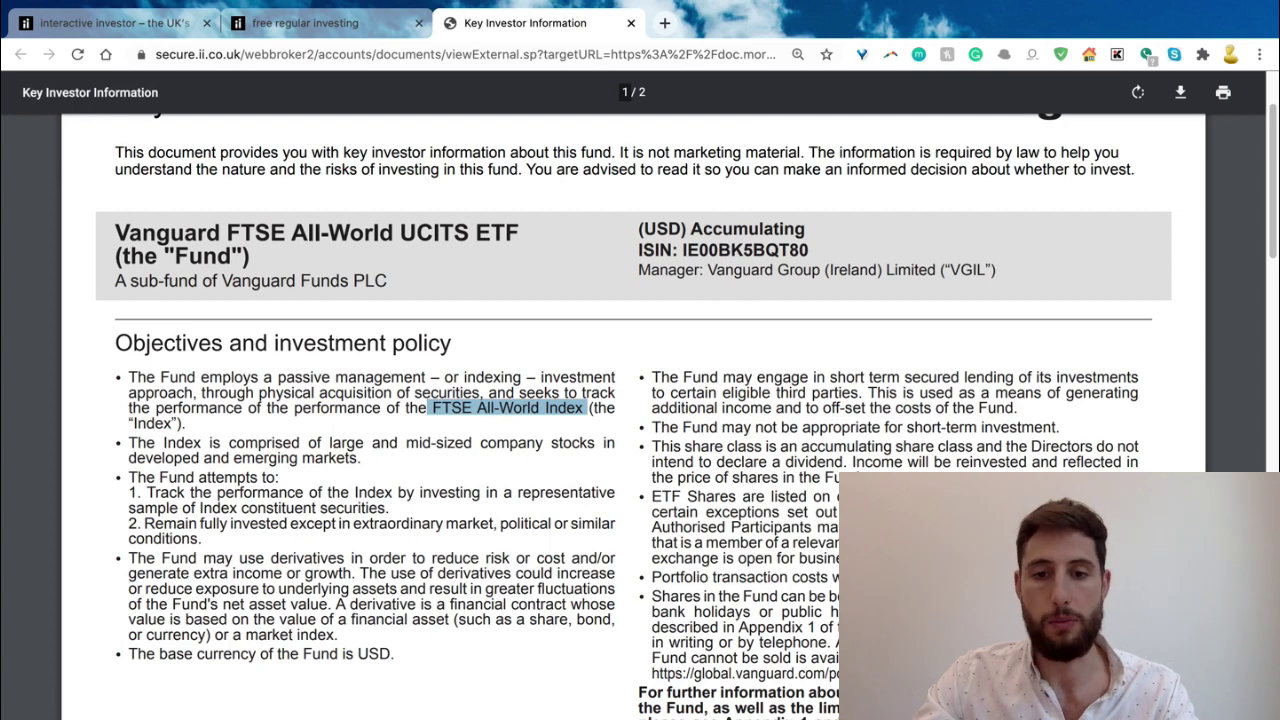
{"action": "scroll", "coordinate": [640, 400], "scroll_direction": "up", "scroll_amount": 1}
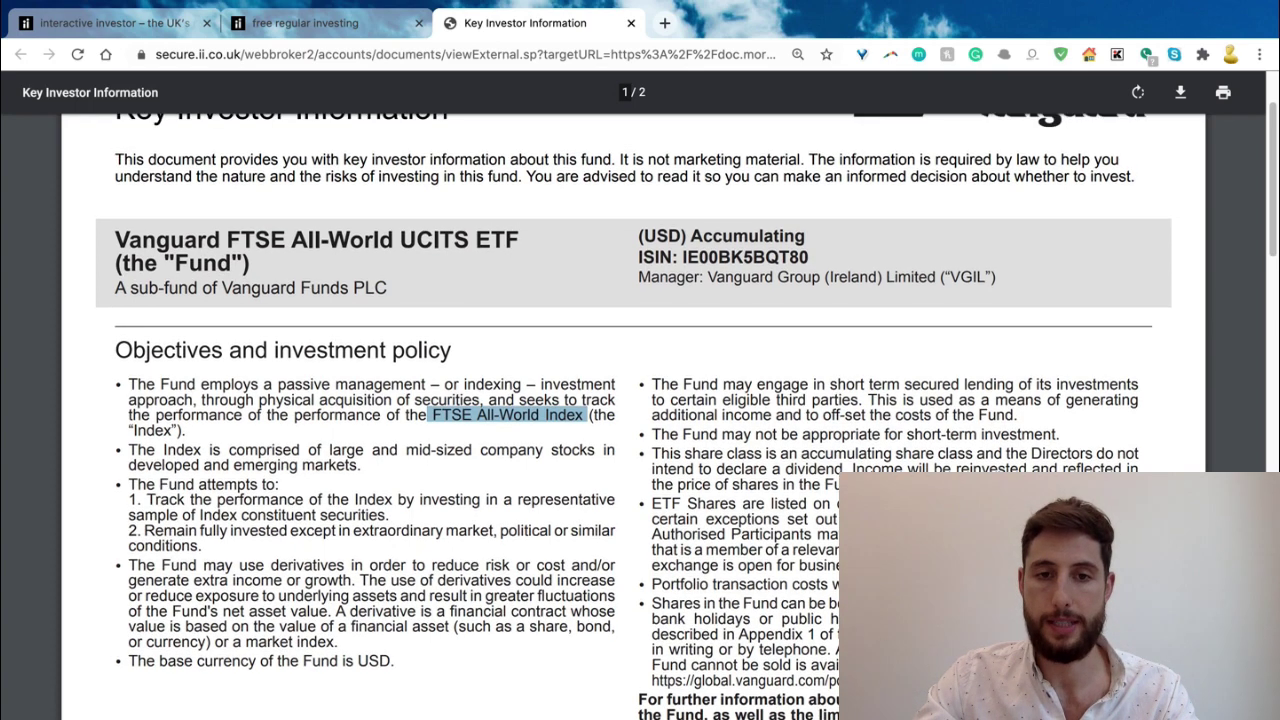
{"action": "scroll", "coordinate": [640, 400], "scroll_direction": "down", "scroll_amount": 1}
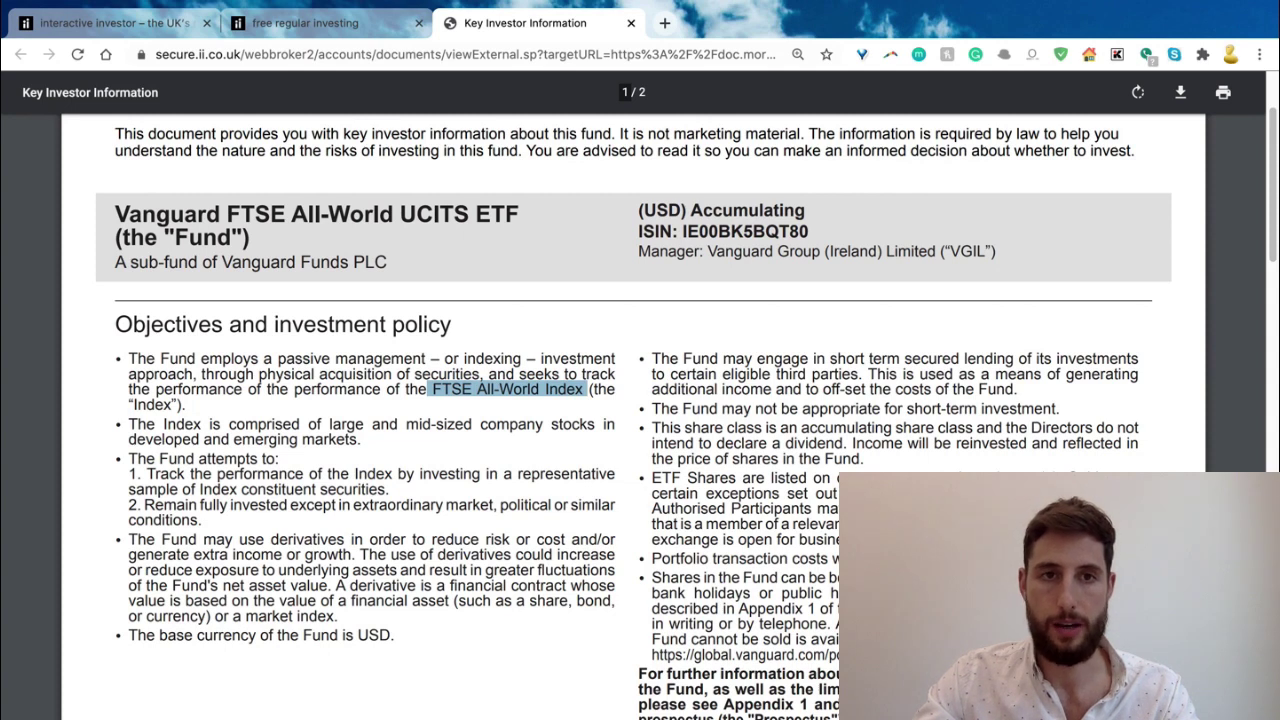
{"action": "key", "text": "ctrl+shift+Tab"}
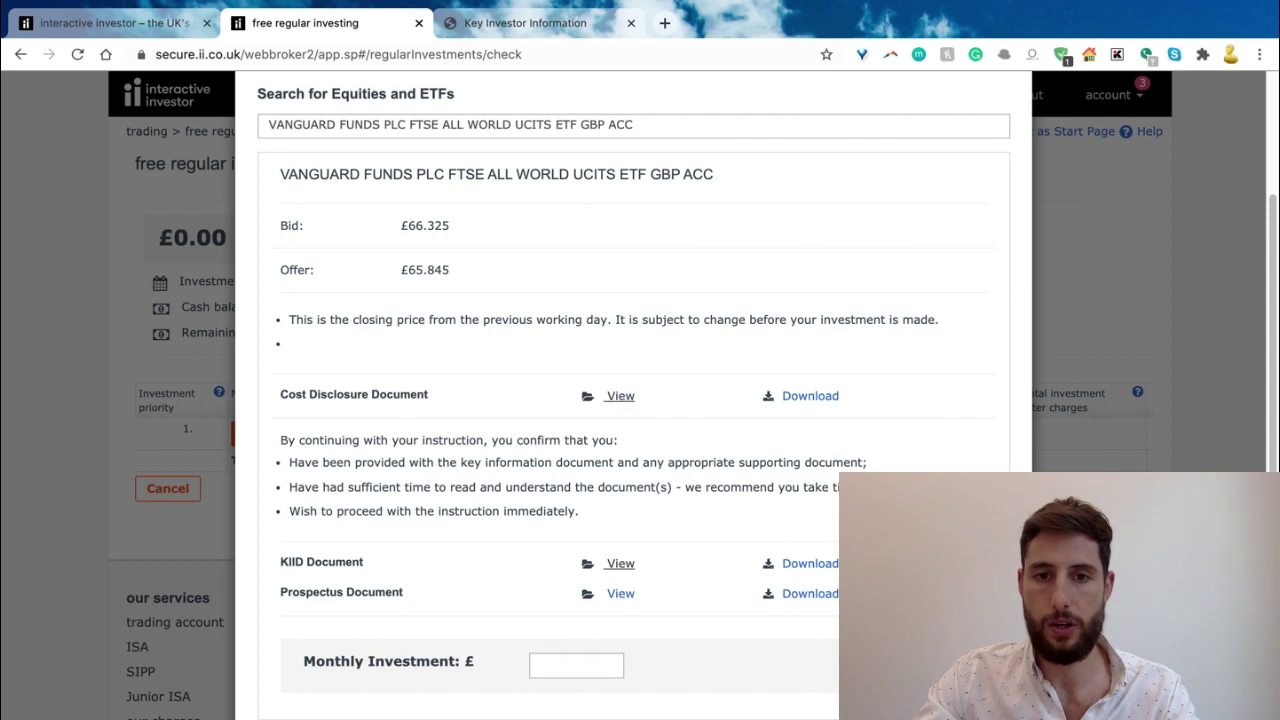
{"action": "left_click", "coordinate": [620, 395]}
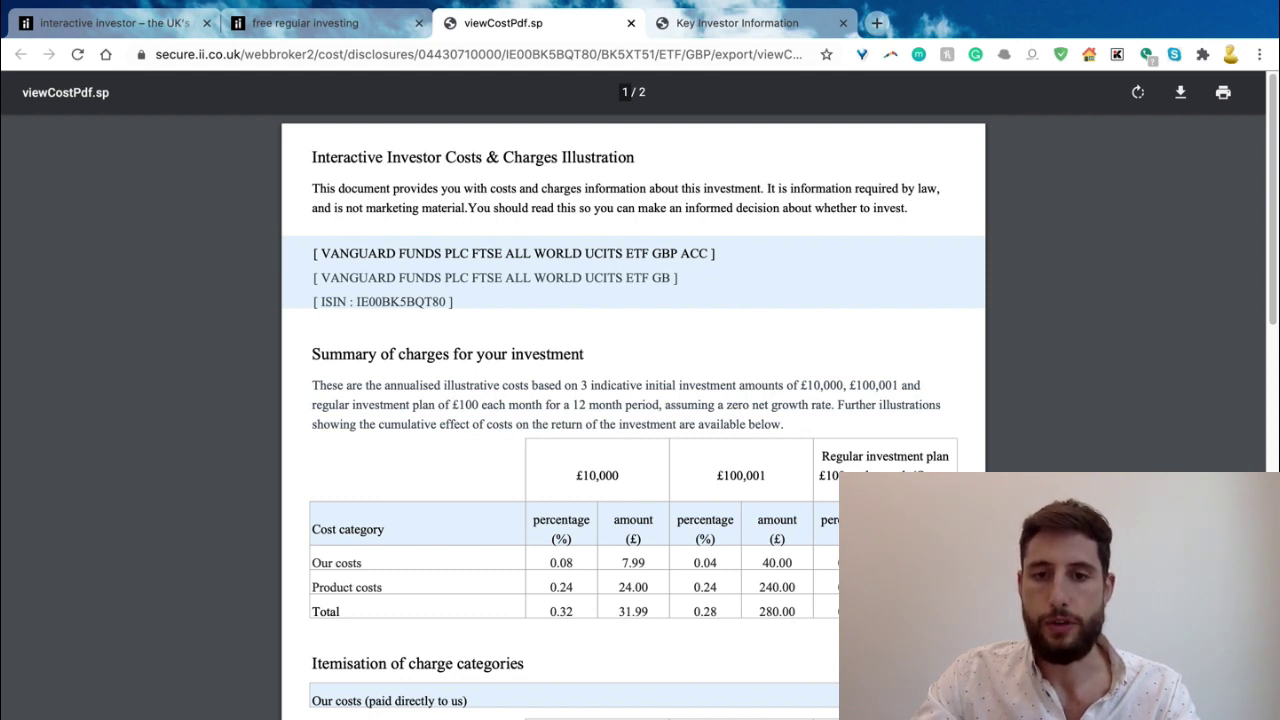
- Review the Costs & Charges table, then return to the Vanguard ETF dialog tab
{"action": "left_click_drag", "start_coordinate": [820, 456], "coordinate": [928, 472]}
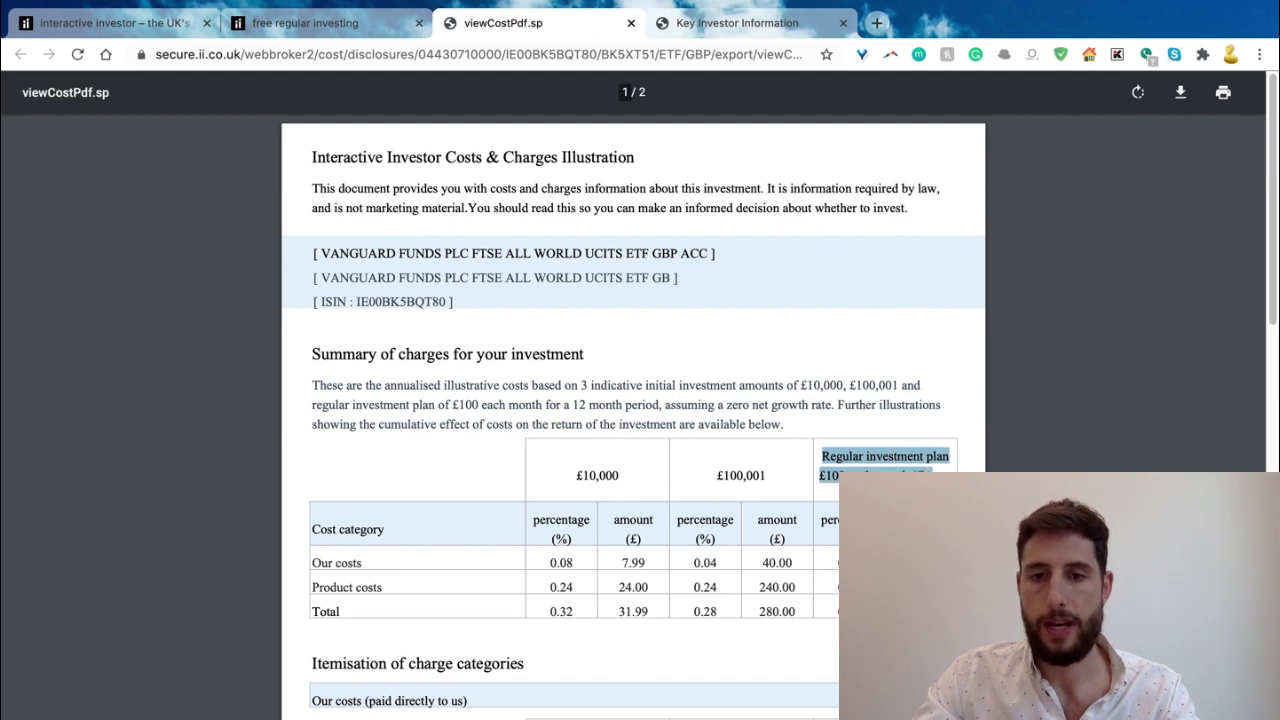
{"action": "left_click", "coordinate": [928, 472]}
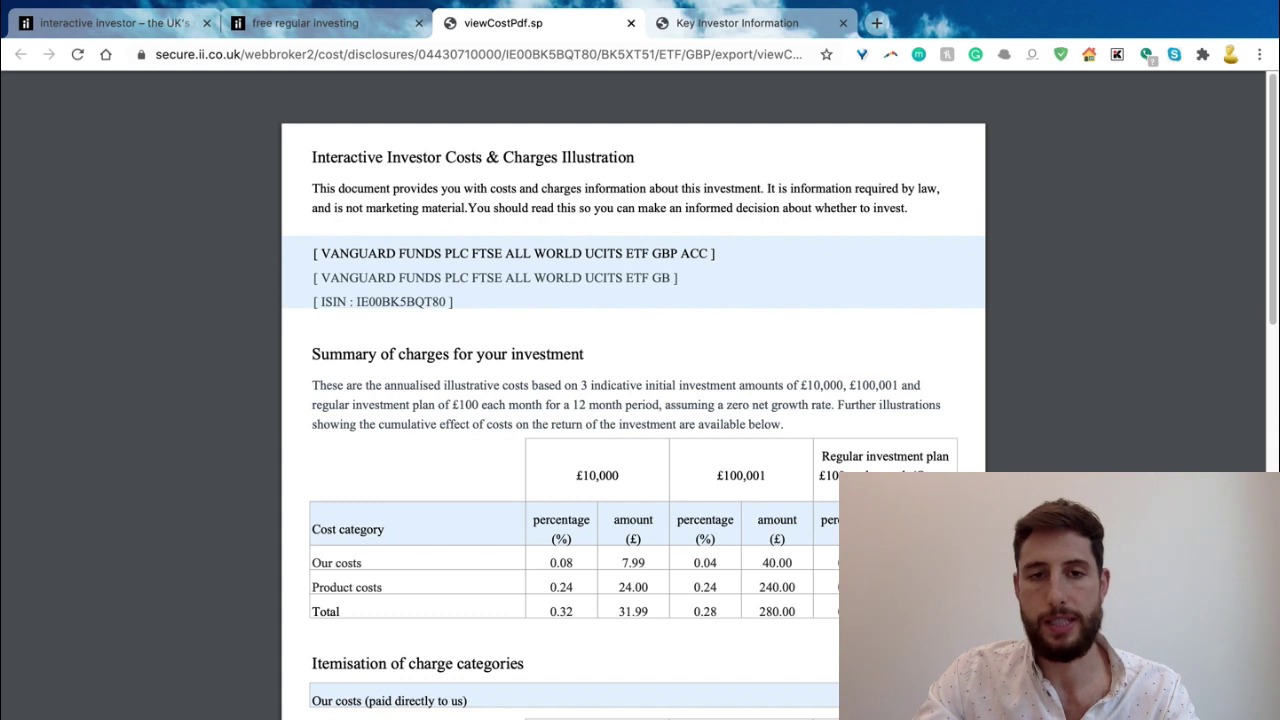
{"action": "left_click_drag", "start_coordinate": [505, 253], "coordinate": [583, 253]}
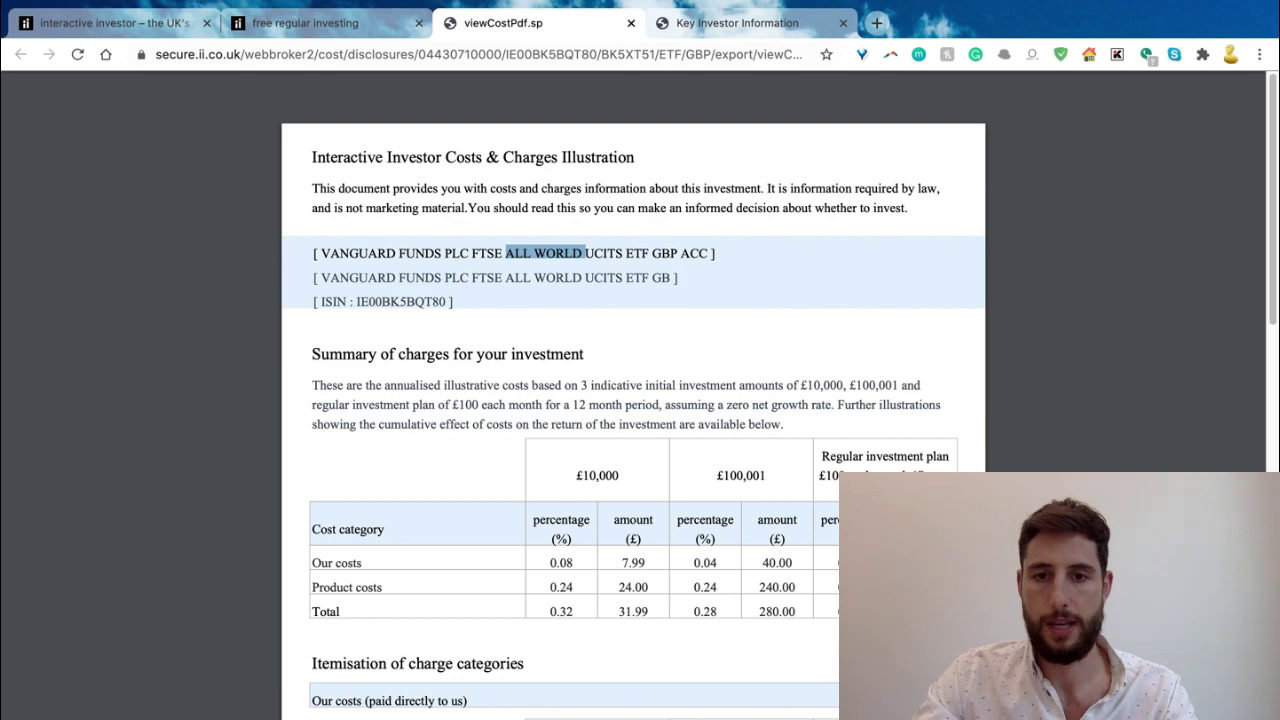
{"action": "scroll", "coordinate": [633, 400], "scroll_direction": "down", "scroll_amount": 2}
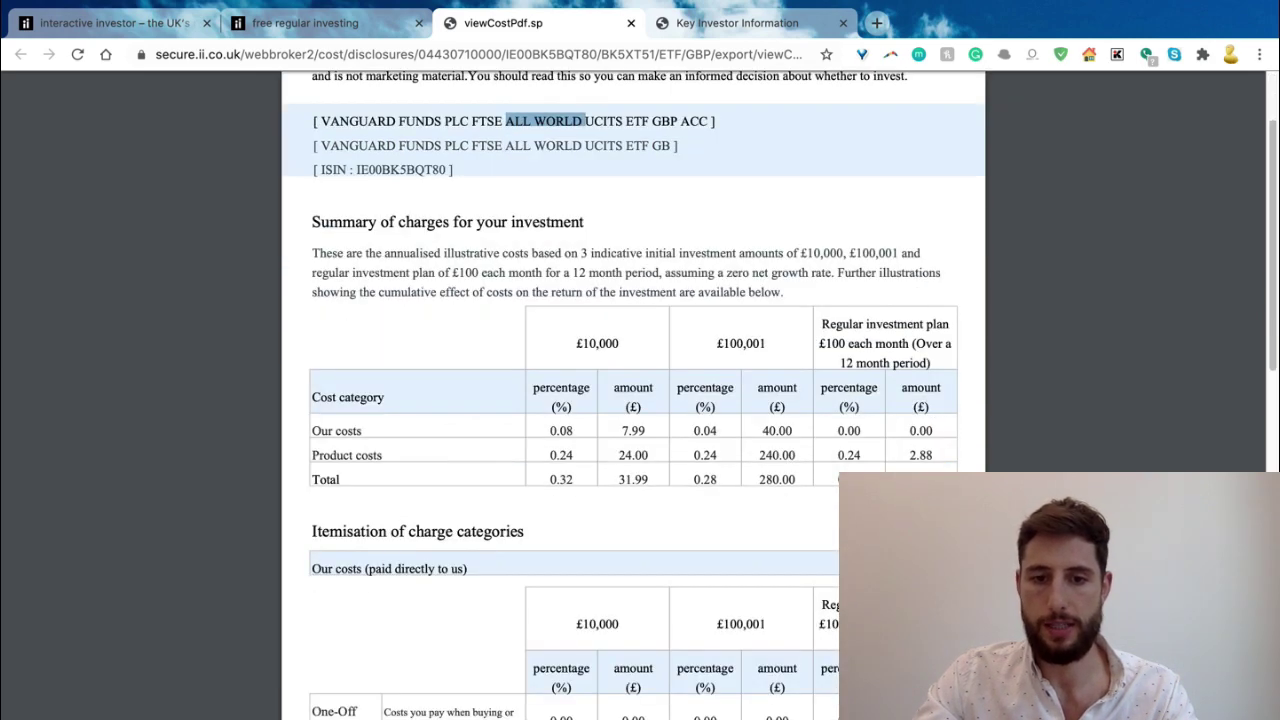
{"action": "left_click", "coordinate": [305, 22]}
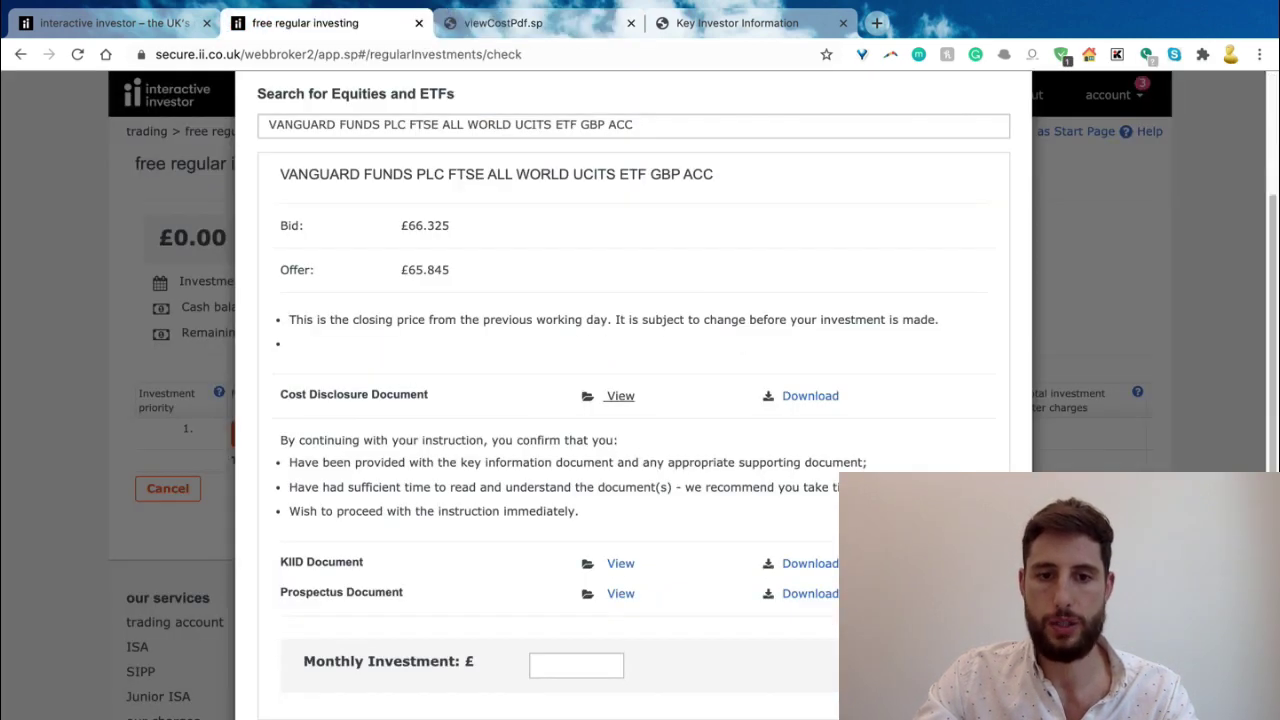
{"action": "left_click", "coordinate": [576, 665]}
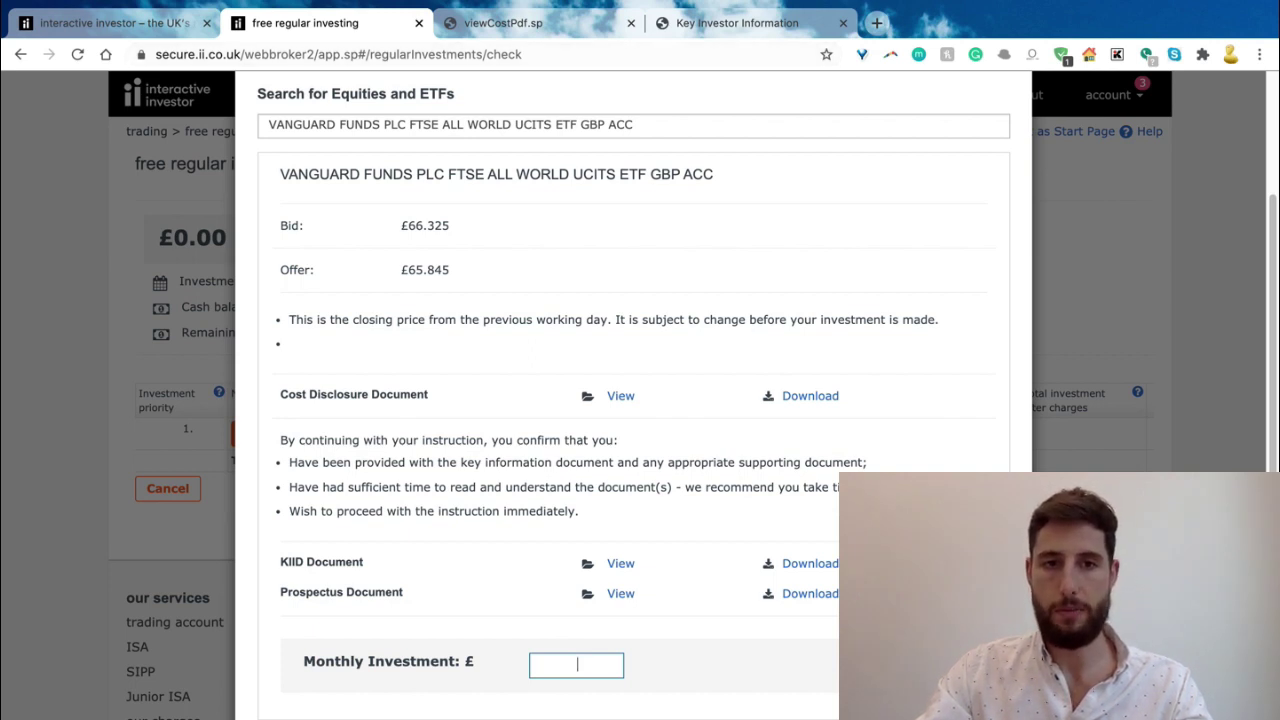
{"action": "left_click", "coordinate": [522, 54]}
{"action": "left_click", "coordinate": [522, 54]}
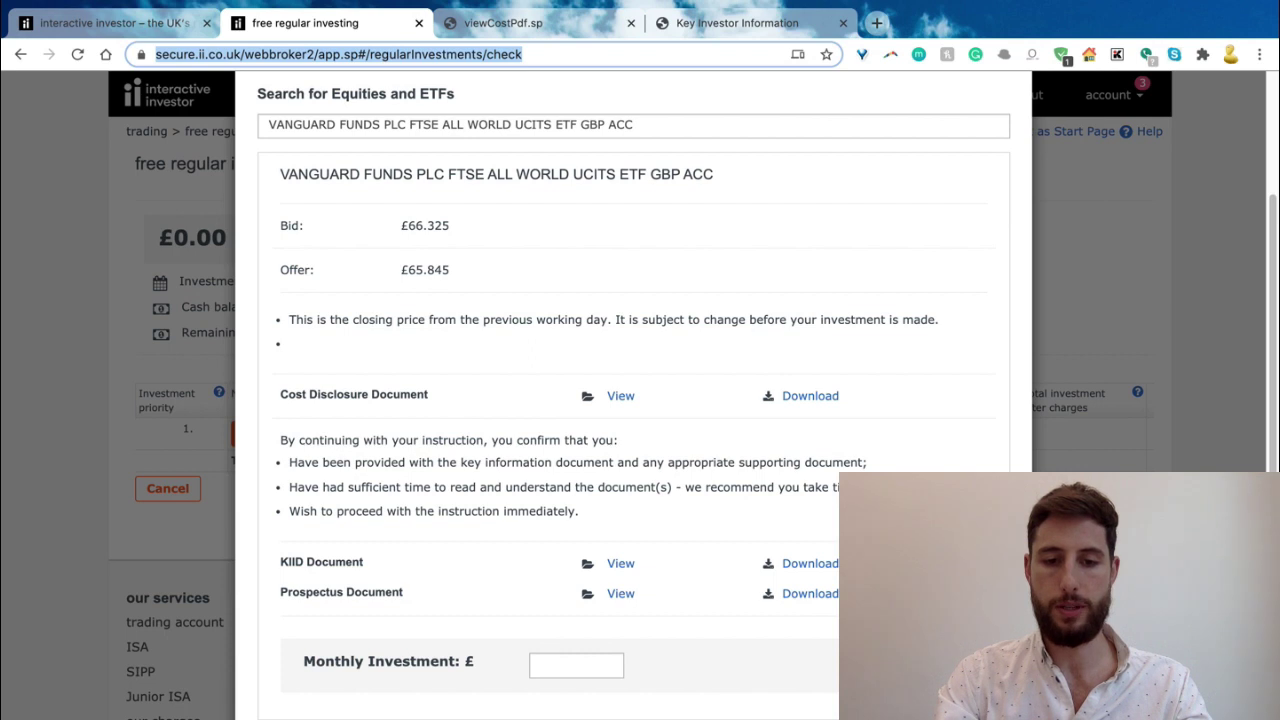
- Calculate 30%*1000 = 300 in Chrome's address bar and enter 300 as the Vanguard fund's monthly amount
{"action": "type", "text": "30"}
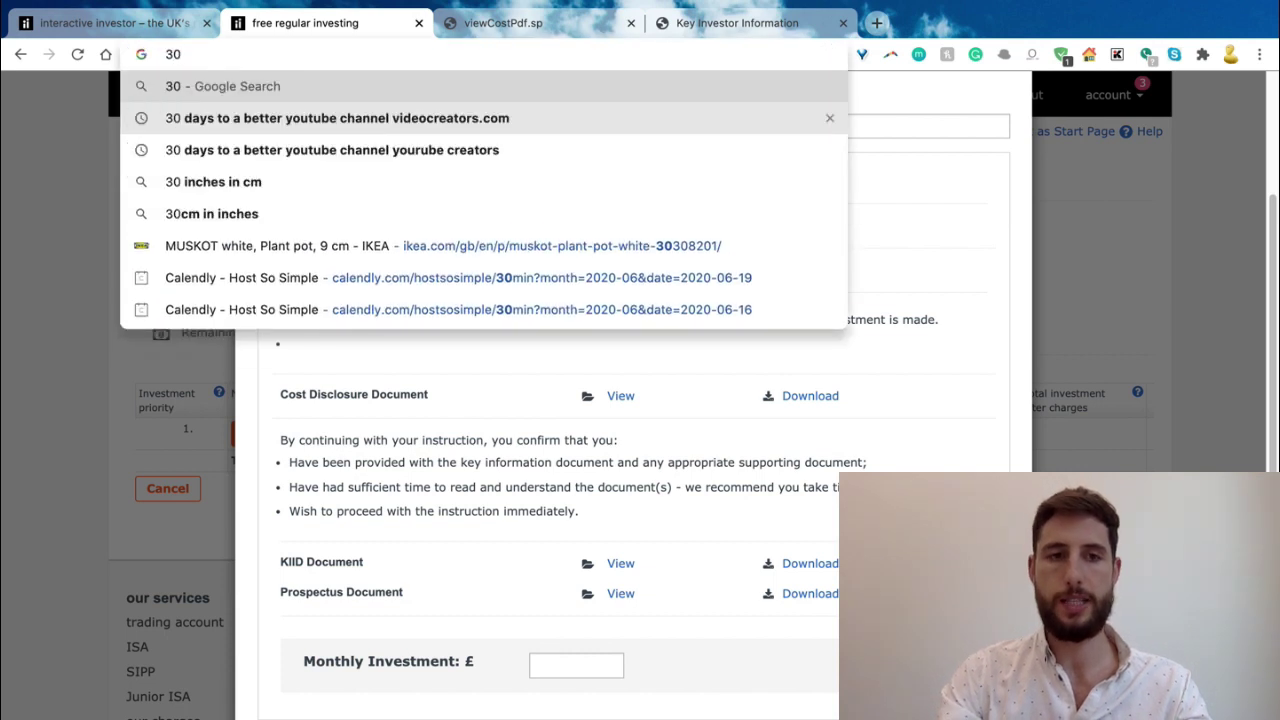
{"action": "type", "text": "%*"}
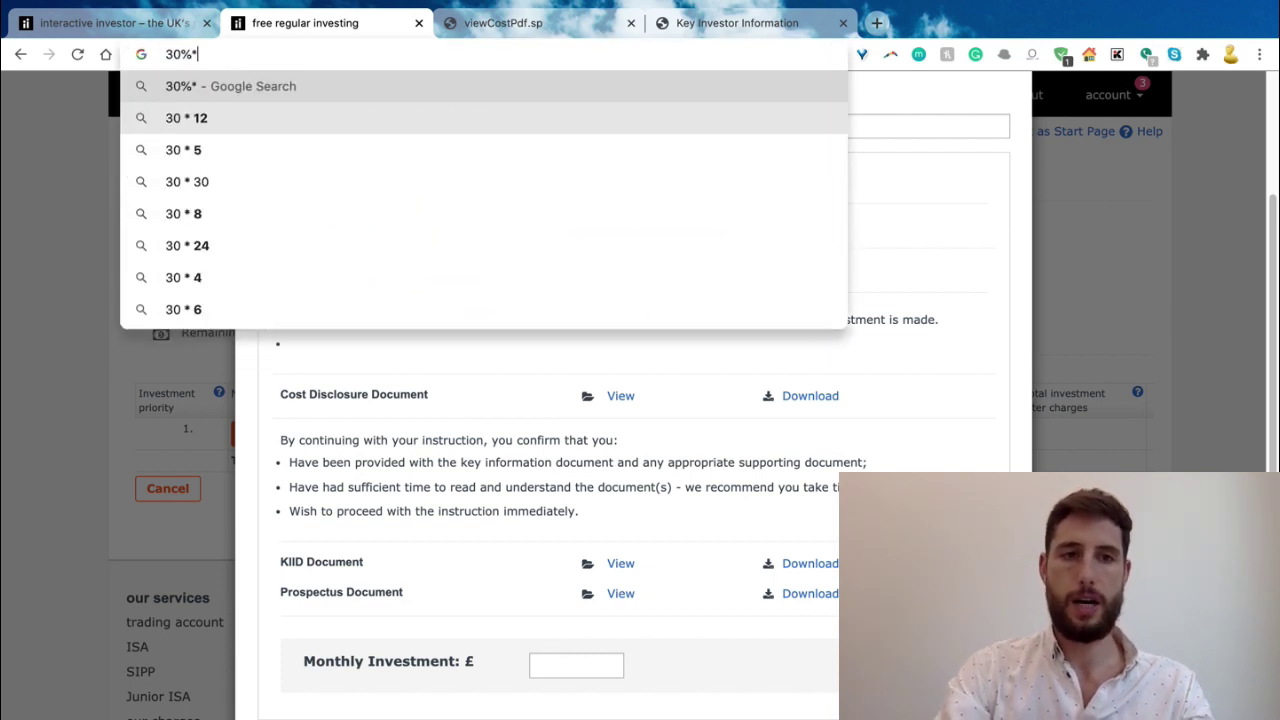
{"action": "type", "text": "1000"}
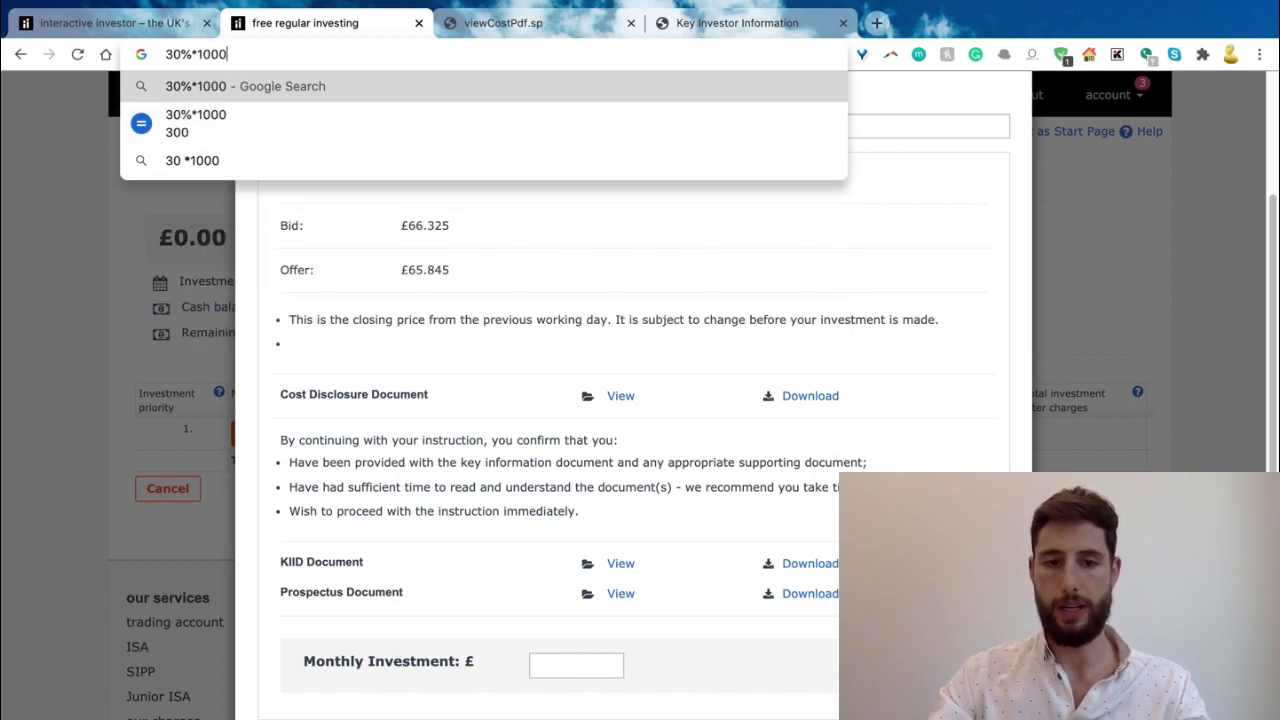
{"action": "left_click", "coordinate": [576, 665]}
{"action": "type", "text": "300"}
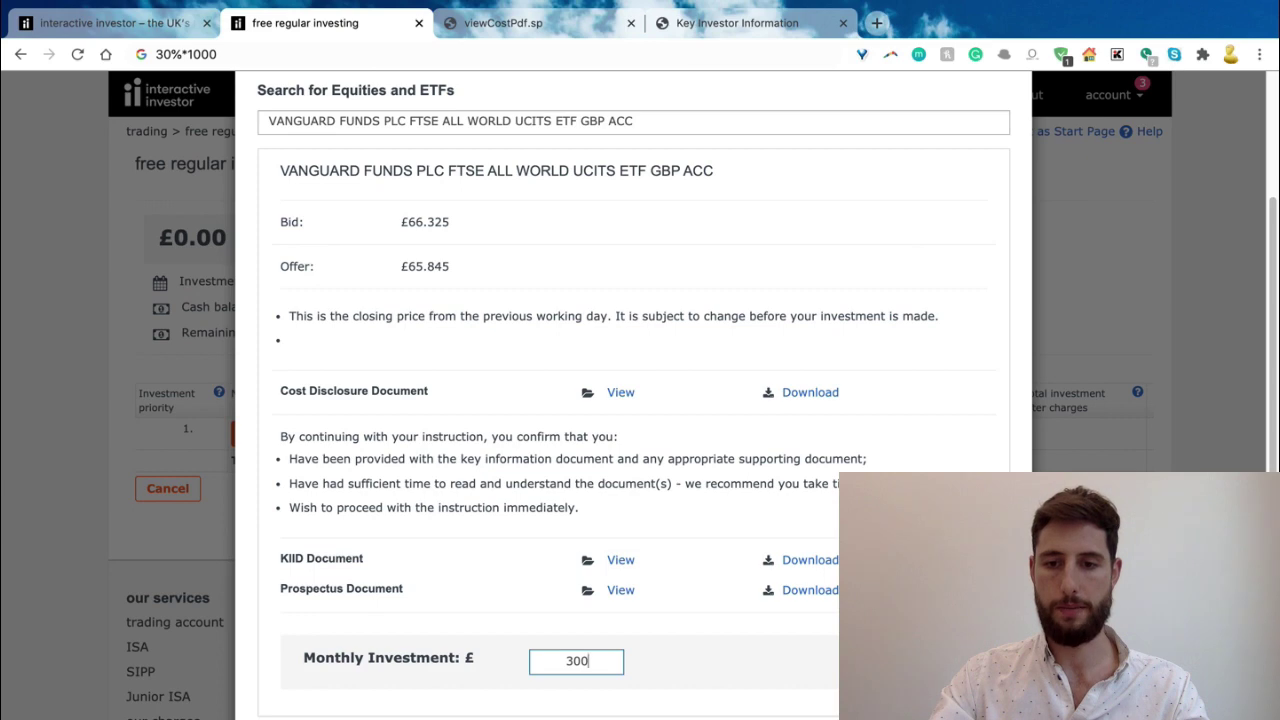
- Add the Vanguard All-World ETF to the regular investing plan at £300 a month
{"action": "key", "text": "Return"}
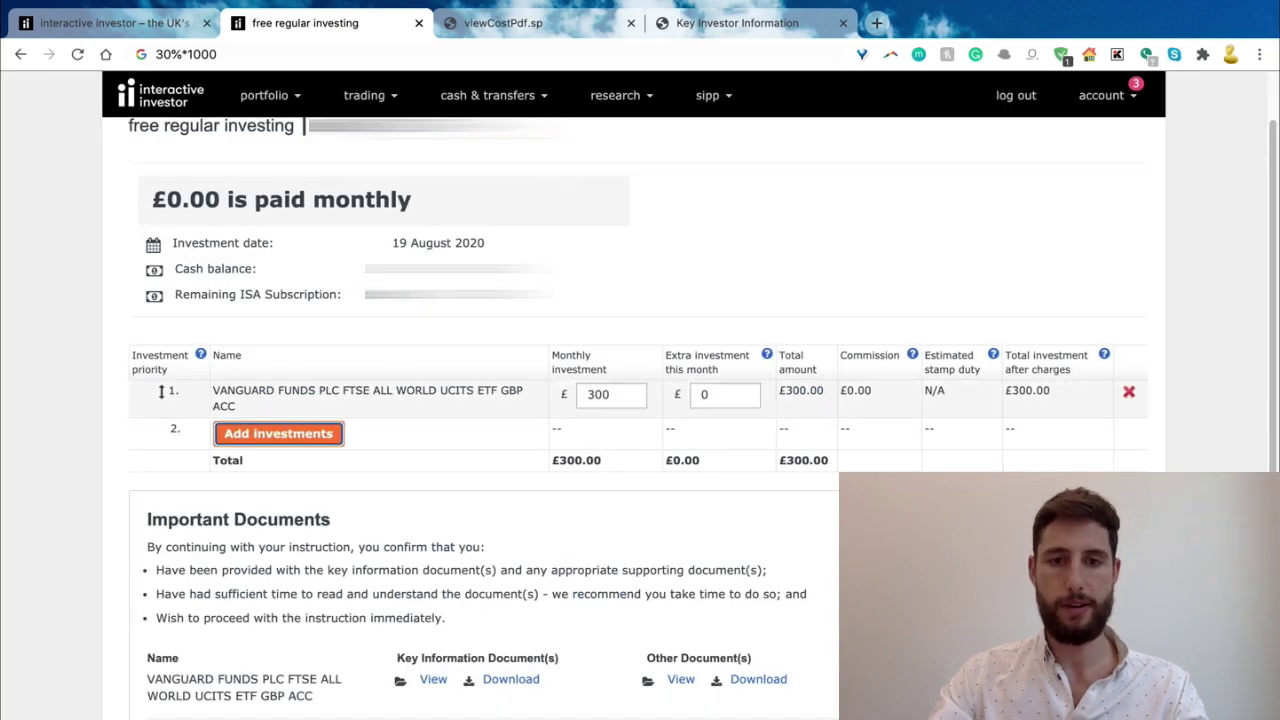
{"action": "scroll", "coordinate": [640, 400], "scroll_direction": "down", "scroll_amount": 4}
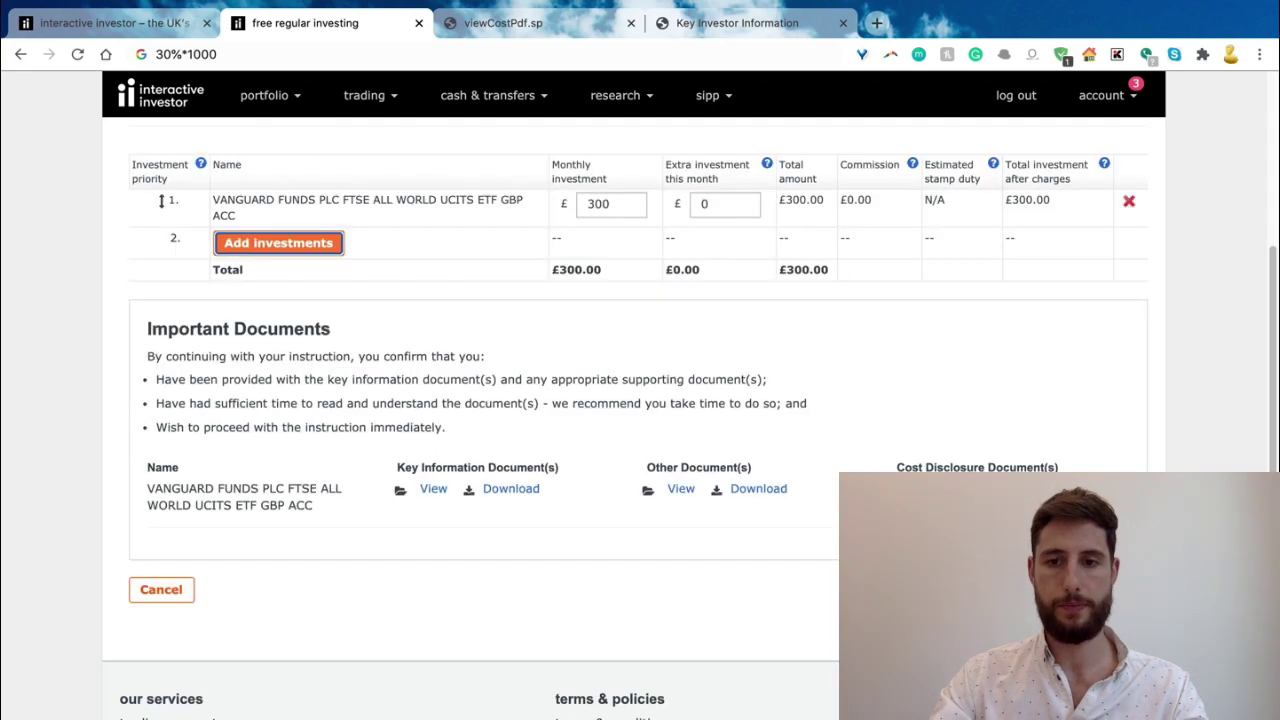
{"action": "scroll", "coordinate": [640, 400], "scroll_direction": "up", "scroll_amount": 5}
{"action": "scroll", "coordinate": [640, 400], "scroll_direction": "down", "scroll_amount": 2}
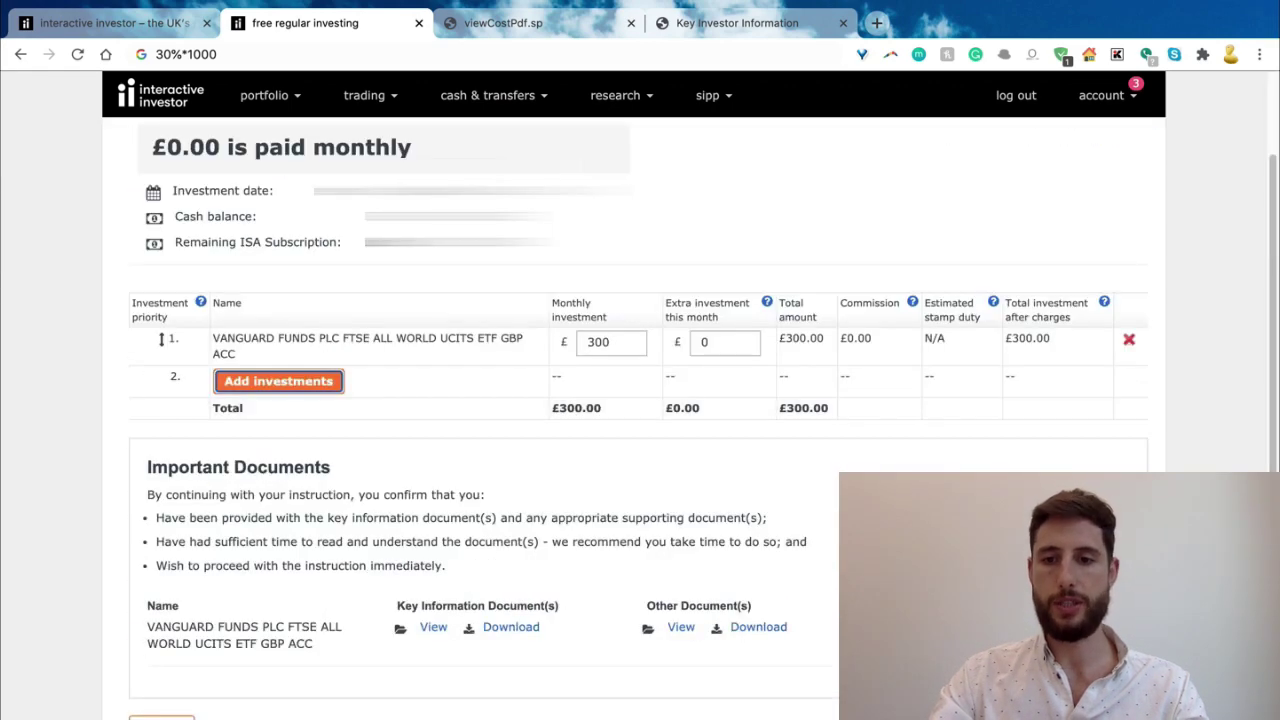
- Save the plan changes, then reopen the plan to add another investment
{"action": "key", "text": "Return"}
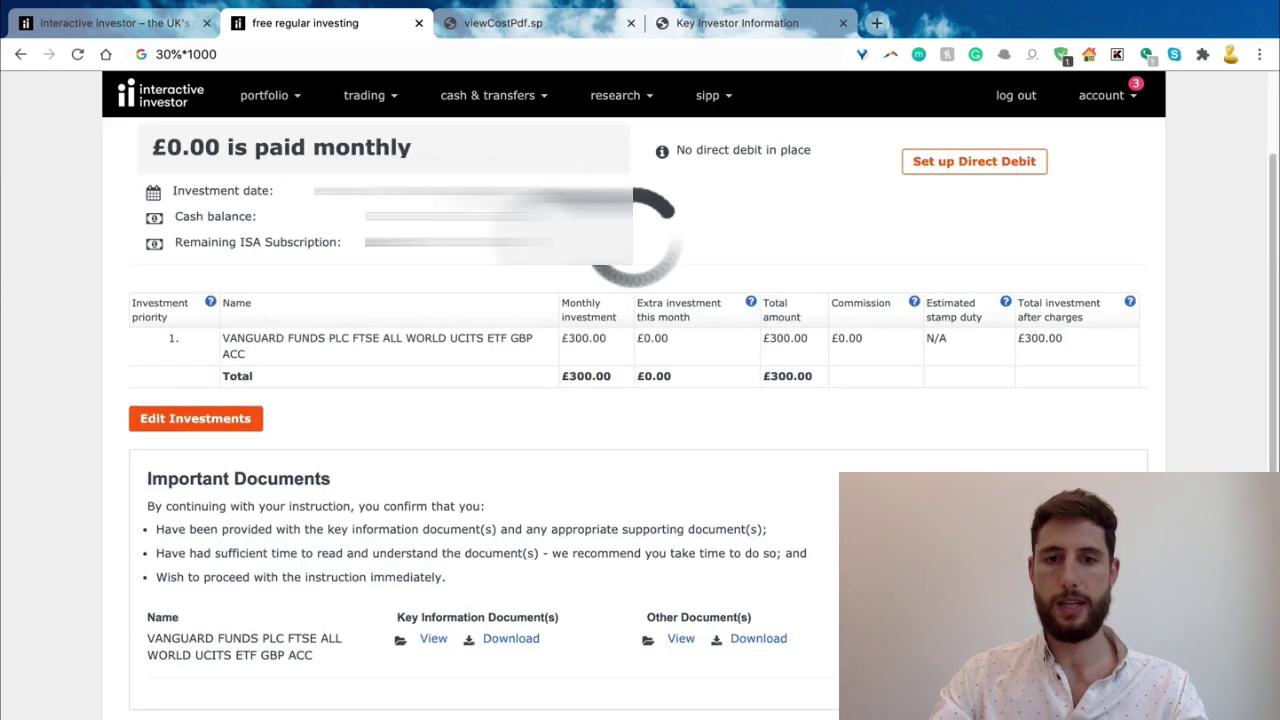
{"action": "scroll", "coordinate": [640, 400], "scroll_direction": "down", "scroll_amount": 3}
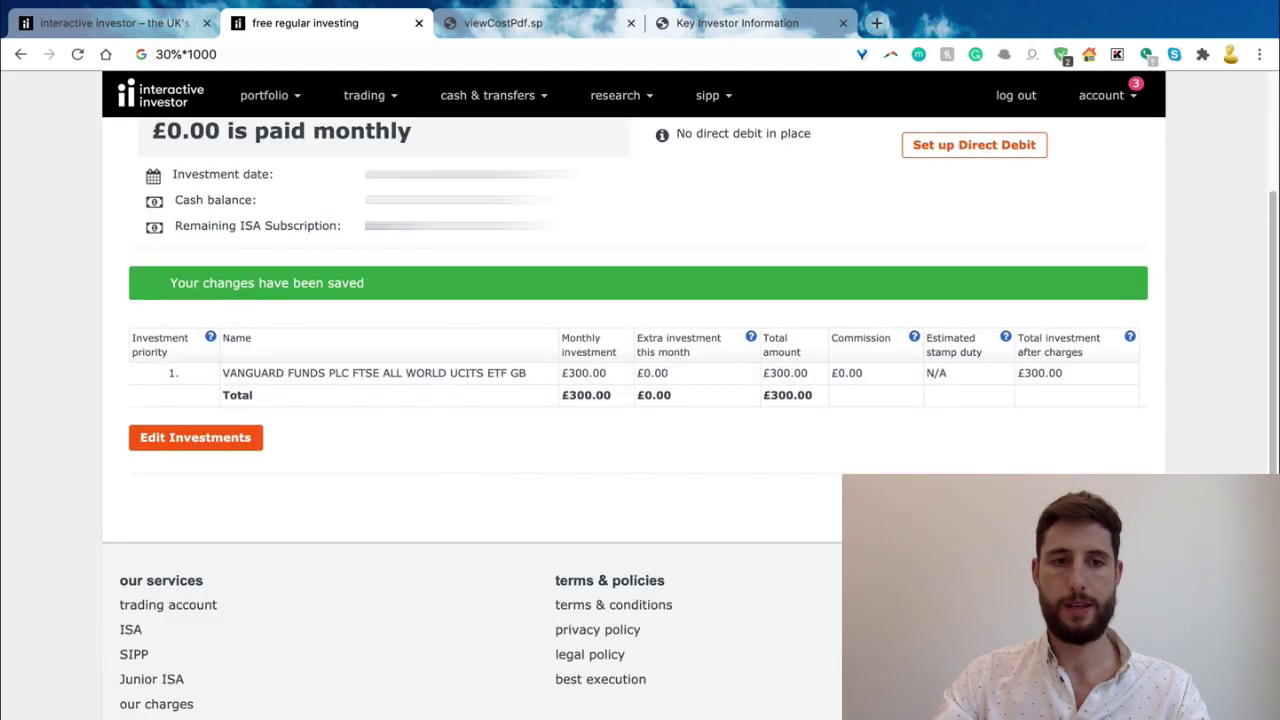
{"action": "left_click", "coordinate": [195, 437]}
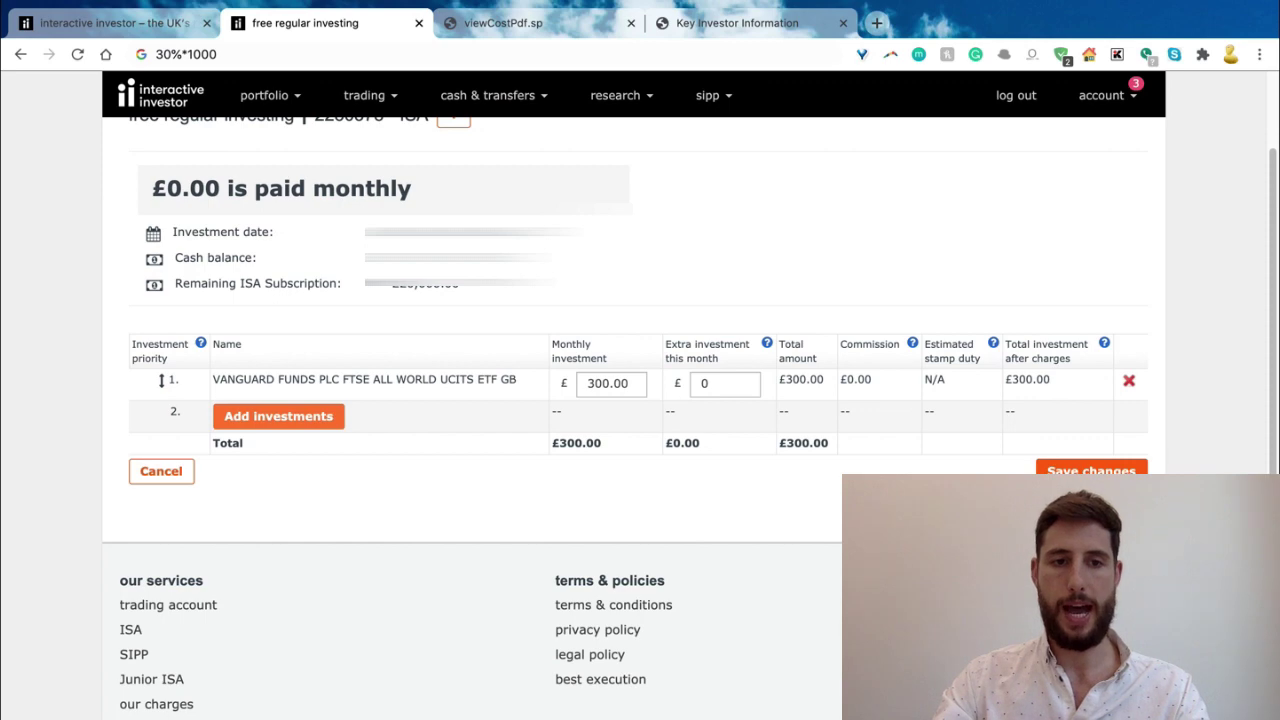
{"action": "left_click", "coordinate": [278, 416]}
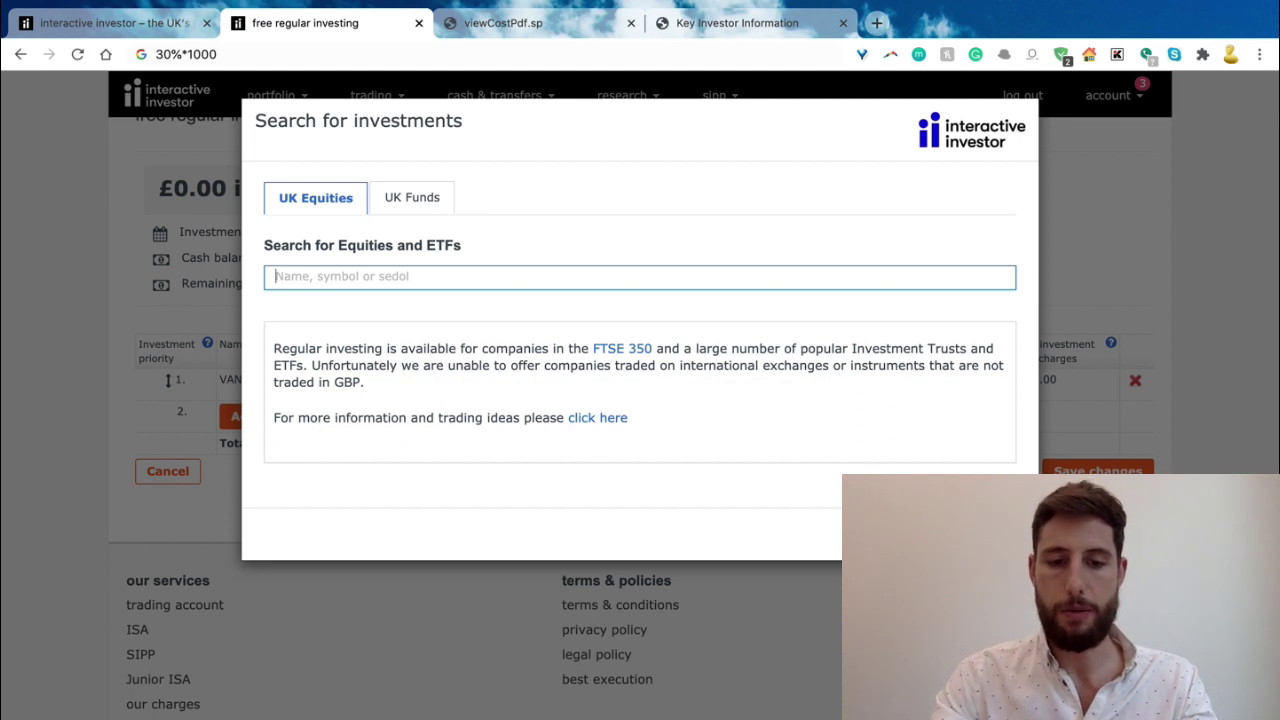
- Try the searches '15-30' and '15+', then settle on '15' to list GLTL and IBGL
{"action": "type", "text": "15"}
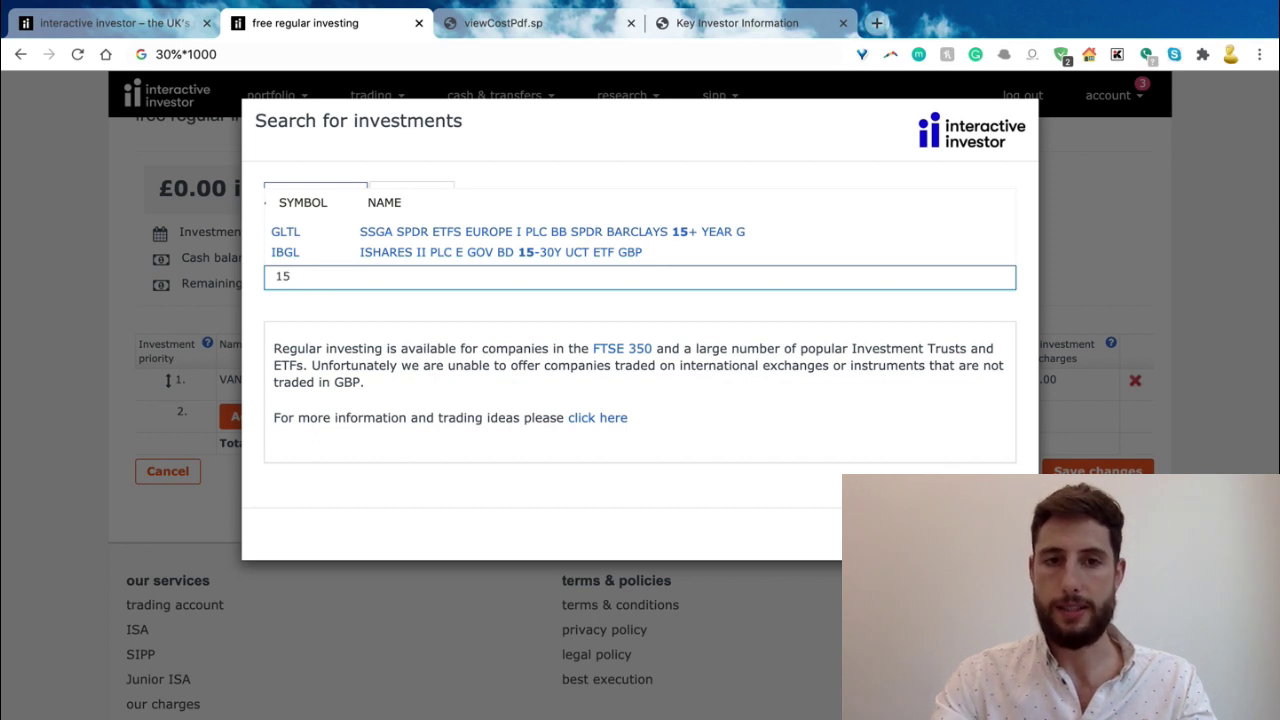
{"action": "type", "text": "-30"}
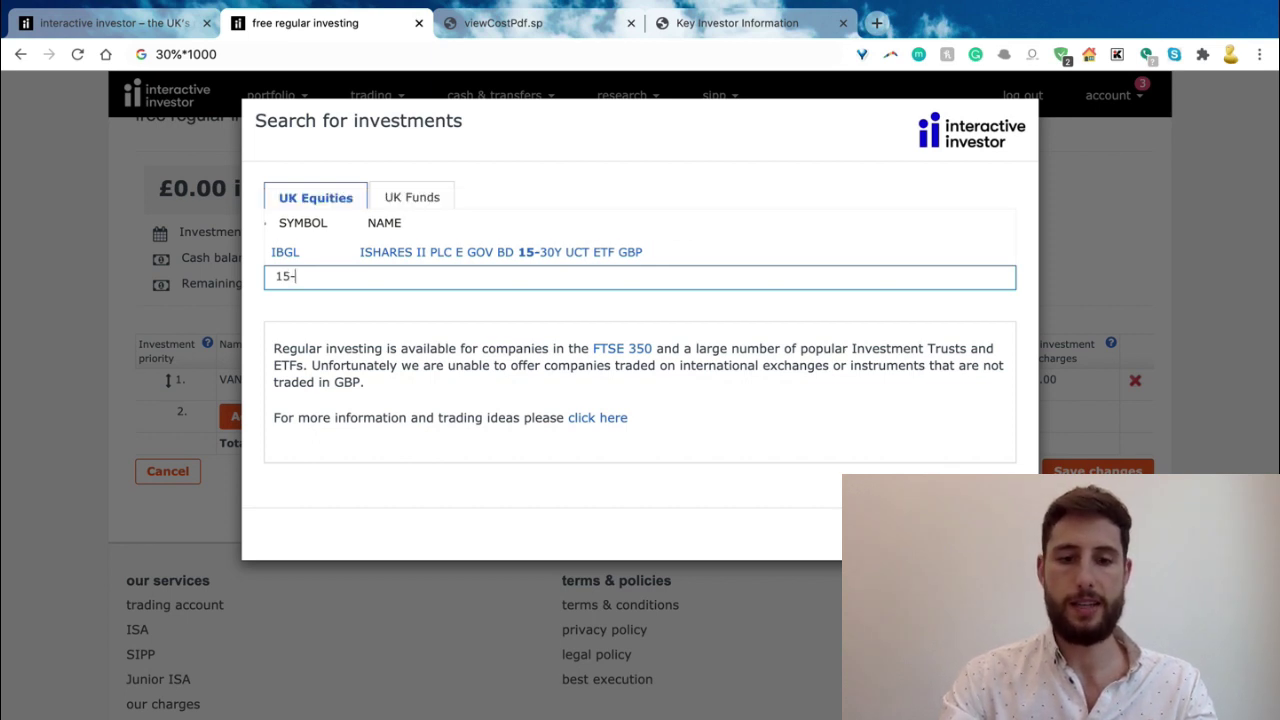
{"action": "key", "text": "BackSpace"}
{"action": "key", "text": "BackSpace"}
{"action": "key", "text": "BackSpace"}
{"action": "key", "text": "BackSpace"}
{"action": "key", "text": "BackSpace"}
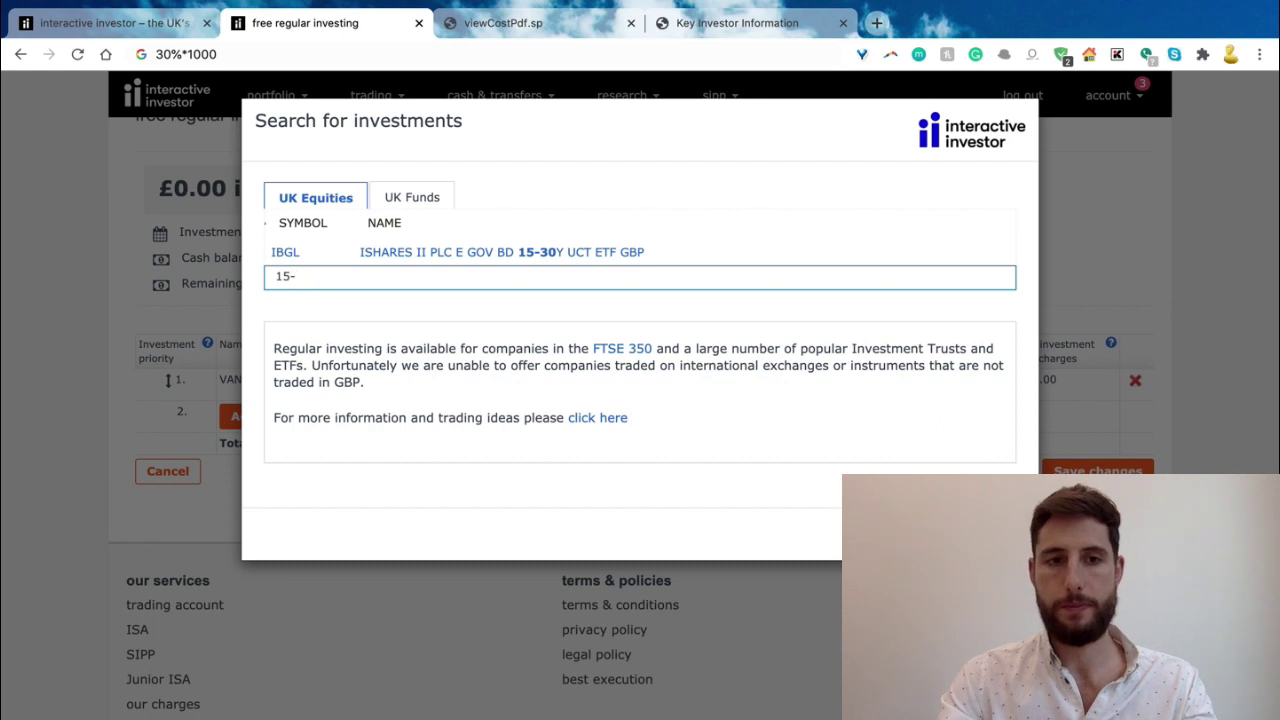
{"action": "type", "text": "15"}
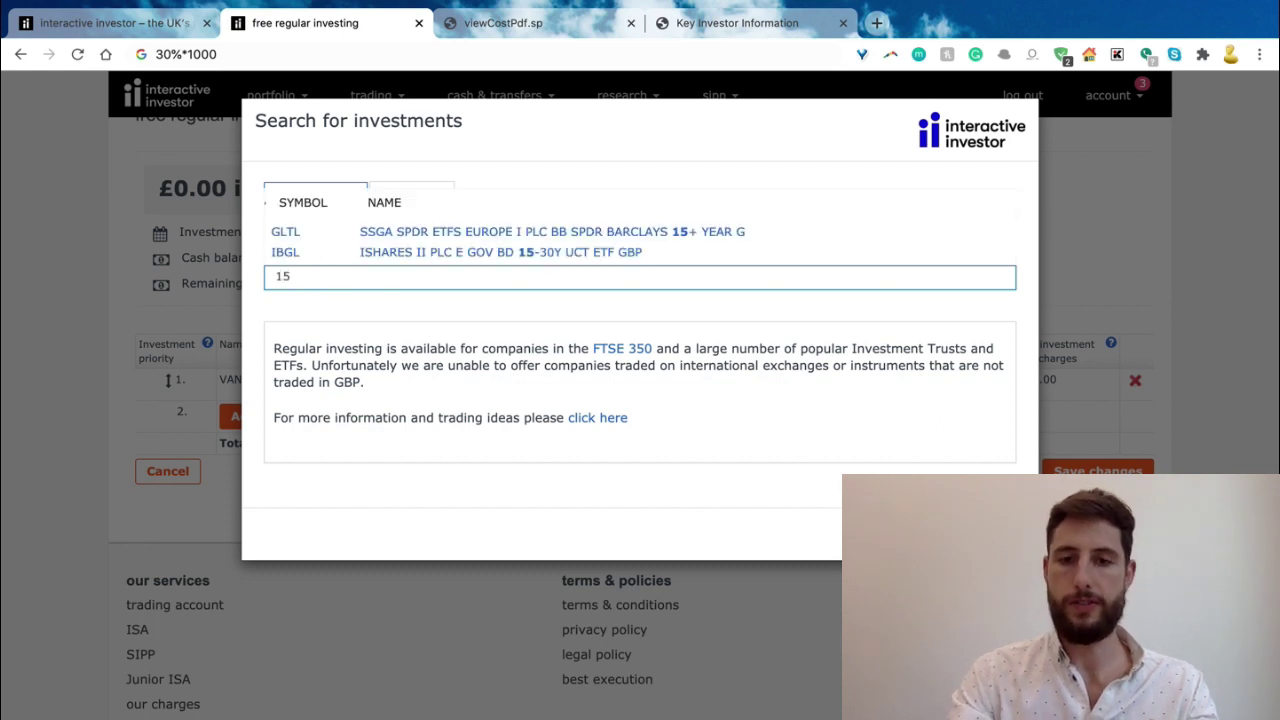
{"action": "type", "text": "+"}
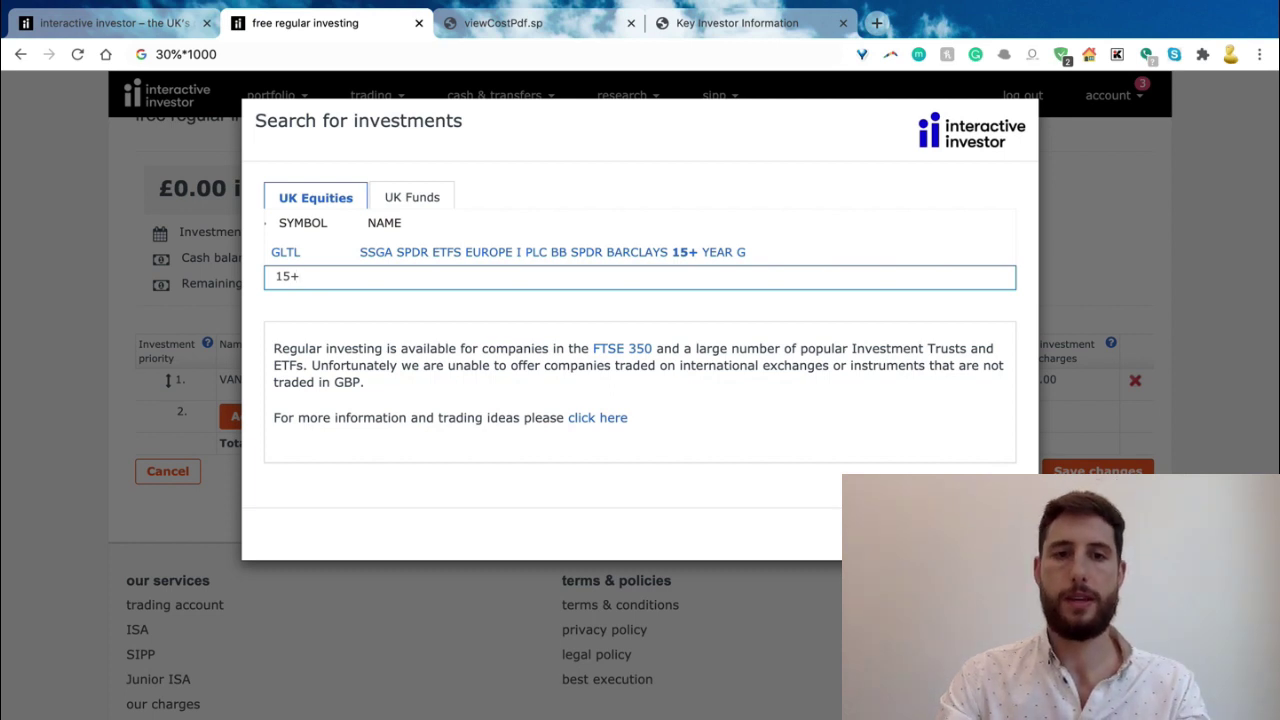
{"action": "key", "text": "BackSpace"}
{"action": "key", "text": "BackSpace"}
{"action": "key", "text": "BackSpace"}
{"action": "type", "text": "15"}
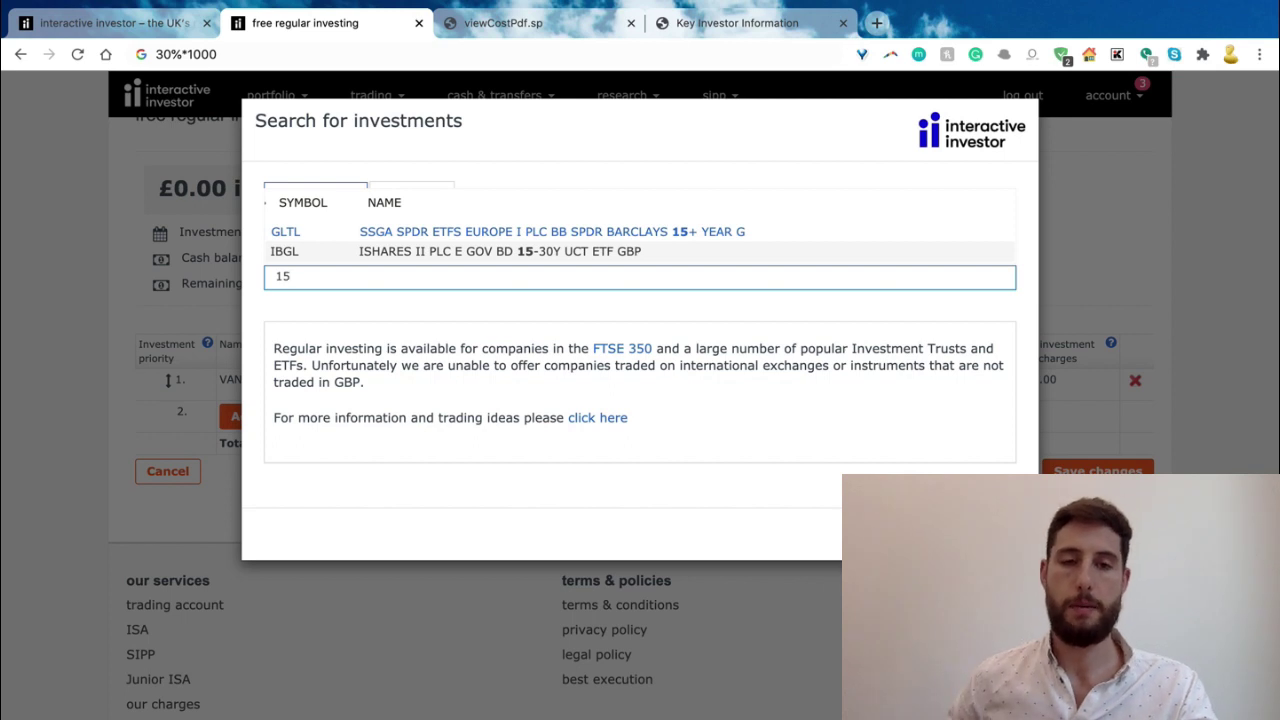
{"action": "type", "text": "f"}
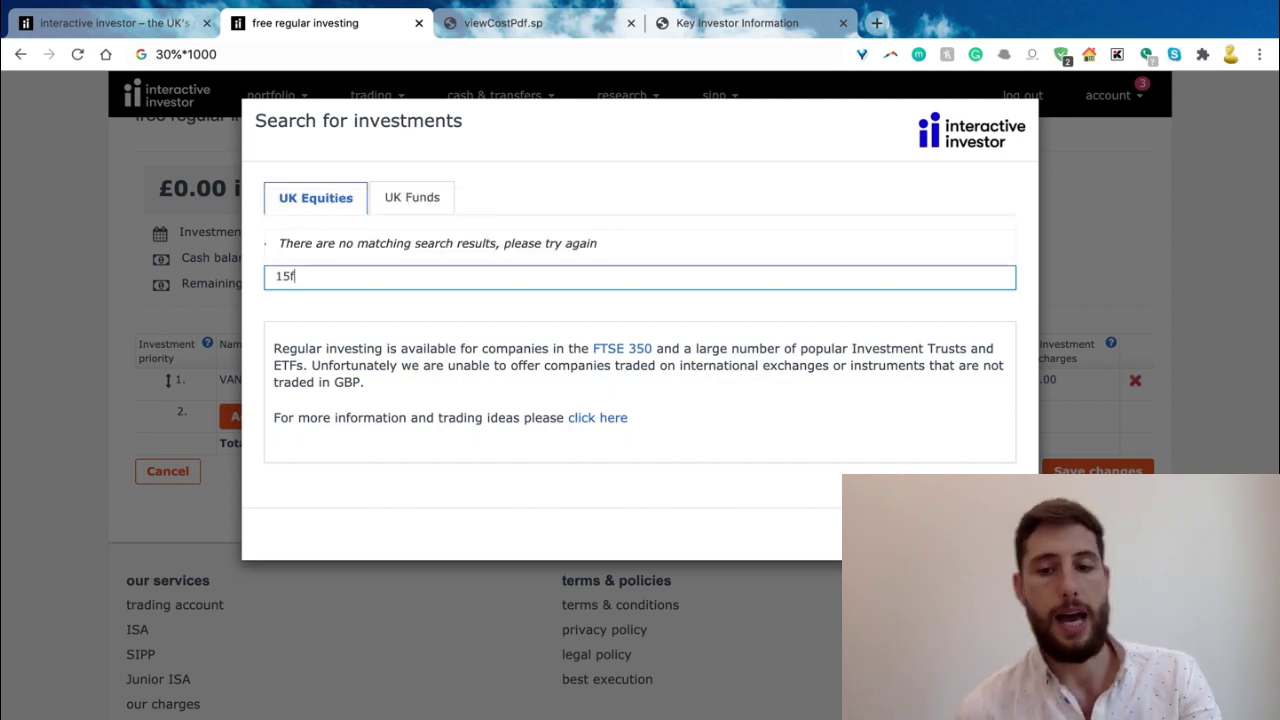
{"action": "key", "text": "BackSpace"}
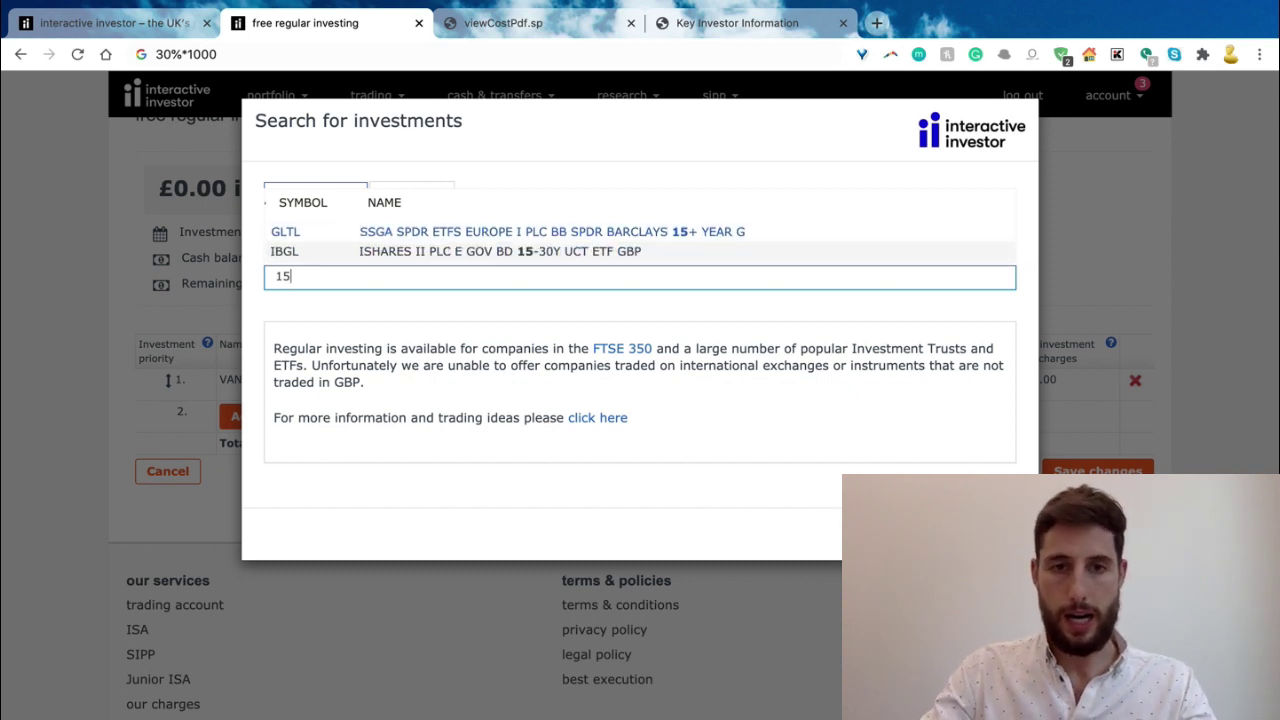
{"action": "key", "text": "Return"}
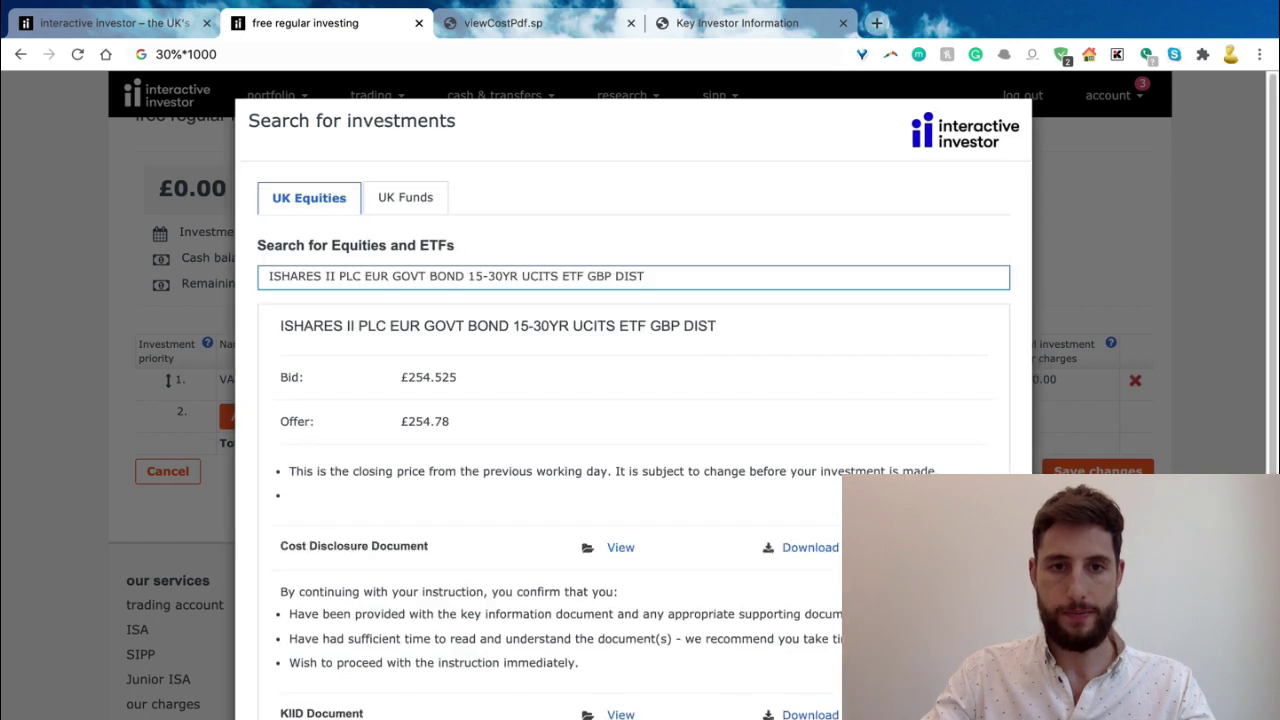
{"action": "scroll", "coordinate": [633, 400], "scroll_direction": "down", "scroll_amount": 3}
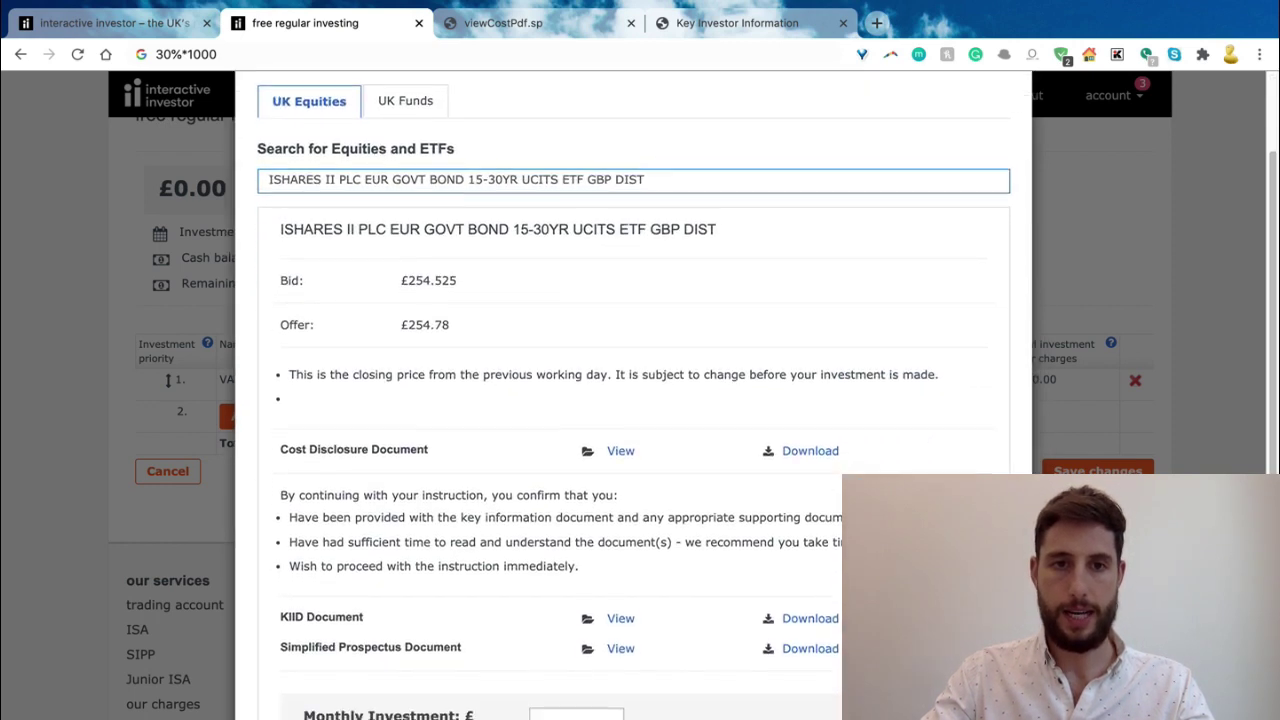
{"action": "double_click", "coordinate": [428, 260]}
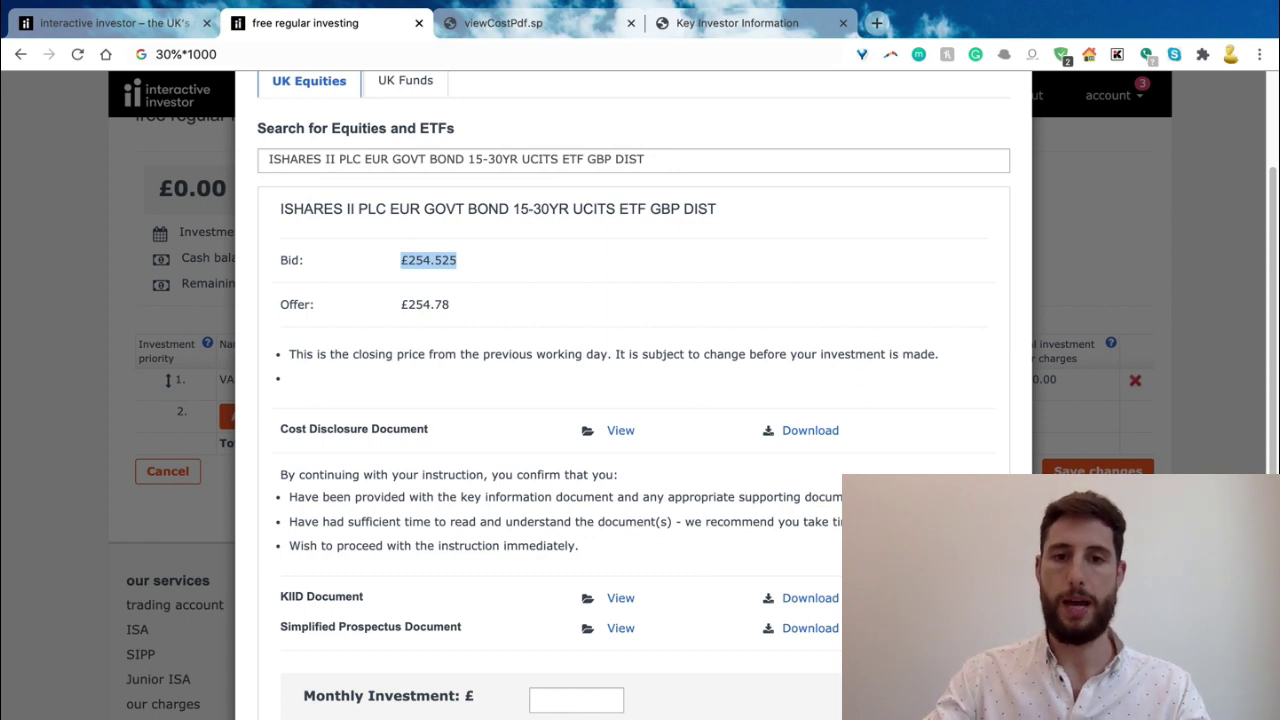
{"action": "scroll", "coordinate": [633, 400], "scroll_direction": "down", "scroll_amount": 1}
{"action": "scroll", "coordinate": [633, 400], "scroll_direction": "down", "scroll_amount": 1}
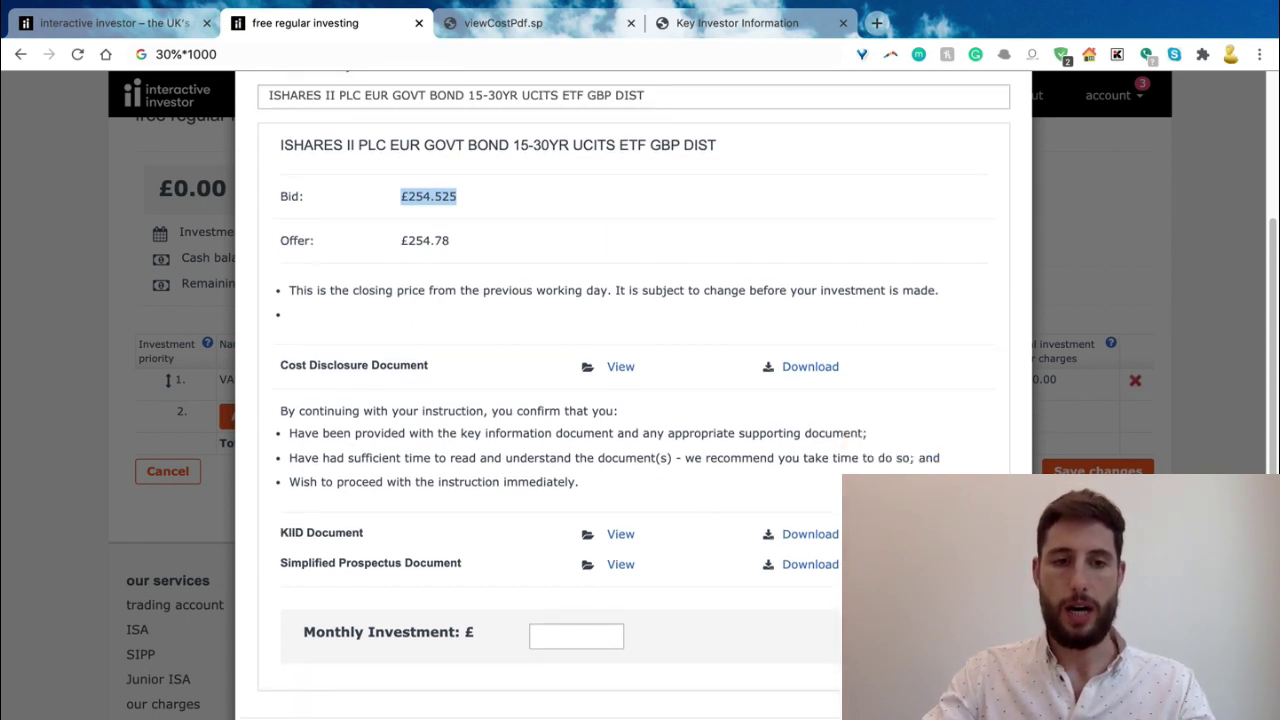
{"action": "left_click", "coordinate": [356, 532]}
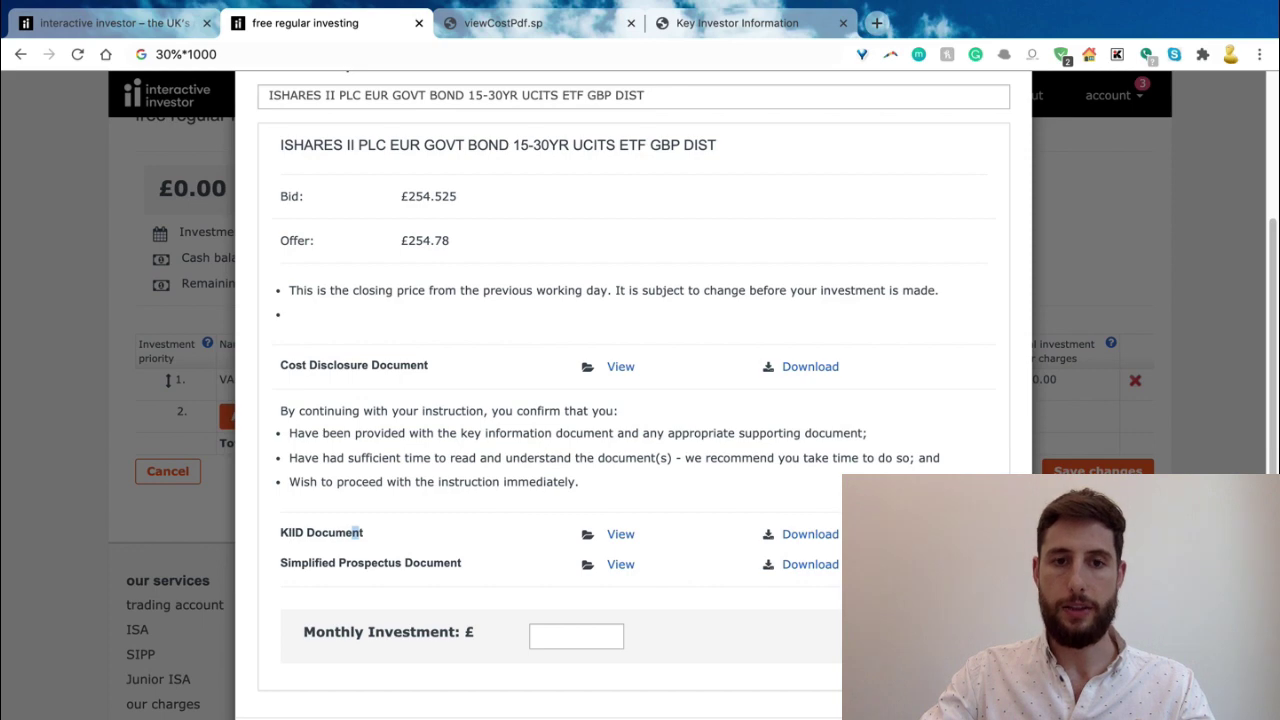
{"action": "scroll", "coordinate": [633, 400], "scroll_direction": "up", "scroll_amount": 3}
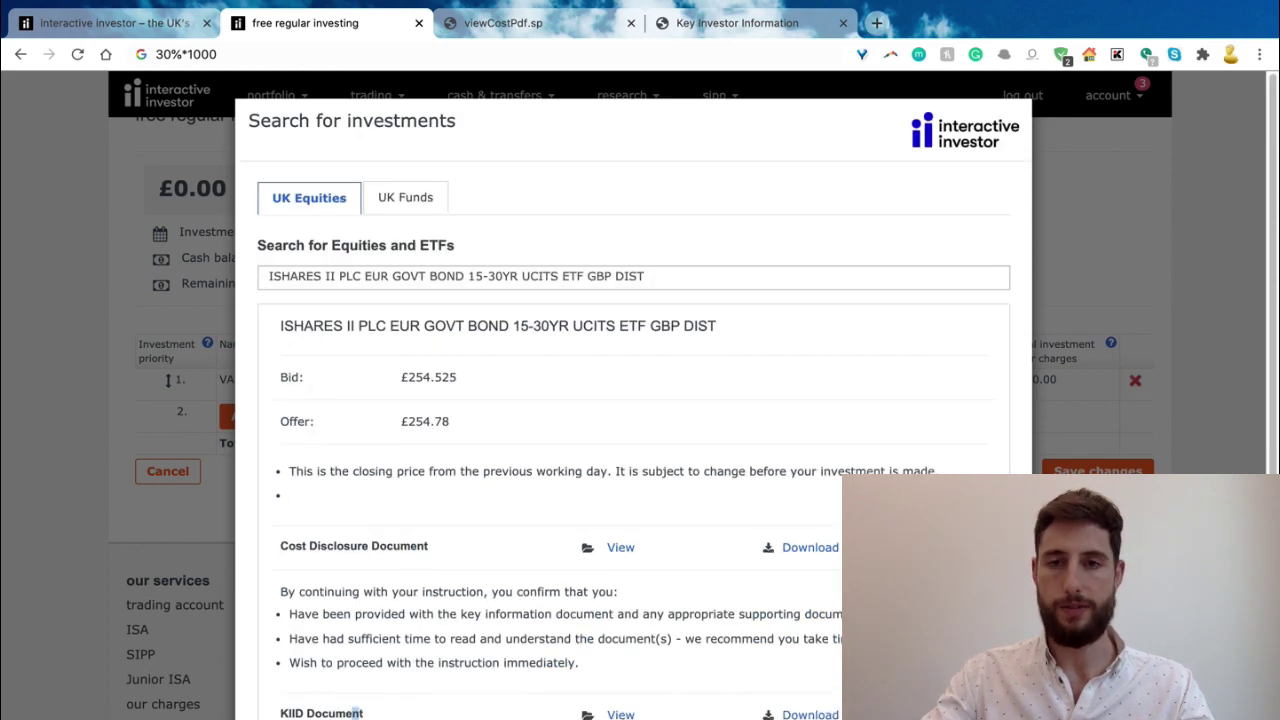
{"action": "scroll", "coordinate": [357, 713], "scroll_direction": "down", "scroll_amount": 2}
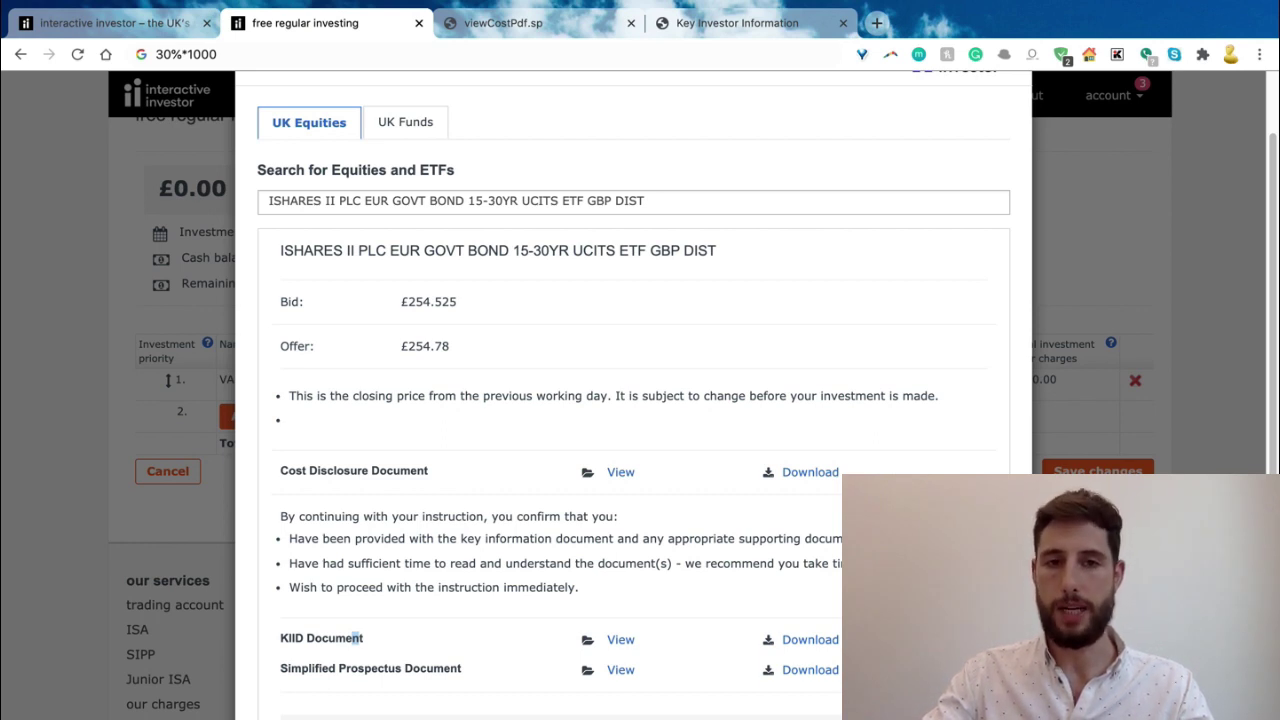
{"action": "left_click_drag", "start_coordinate": [458, 302], "coordinate": [400, 302]}
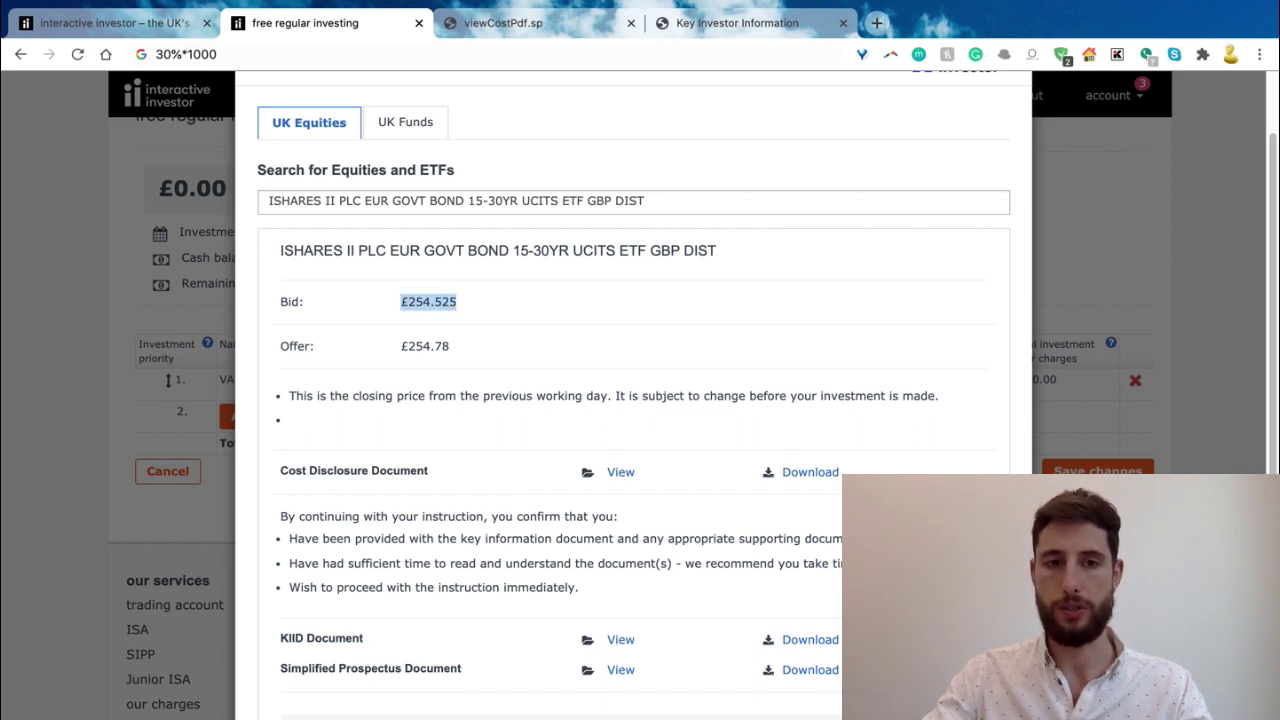
{"action": "left_click_drag", "start_coordinate": [280, 250], "coordinate": [716, 250]}
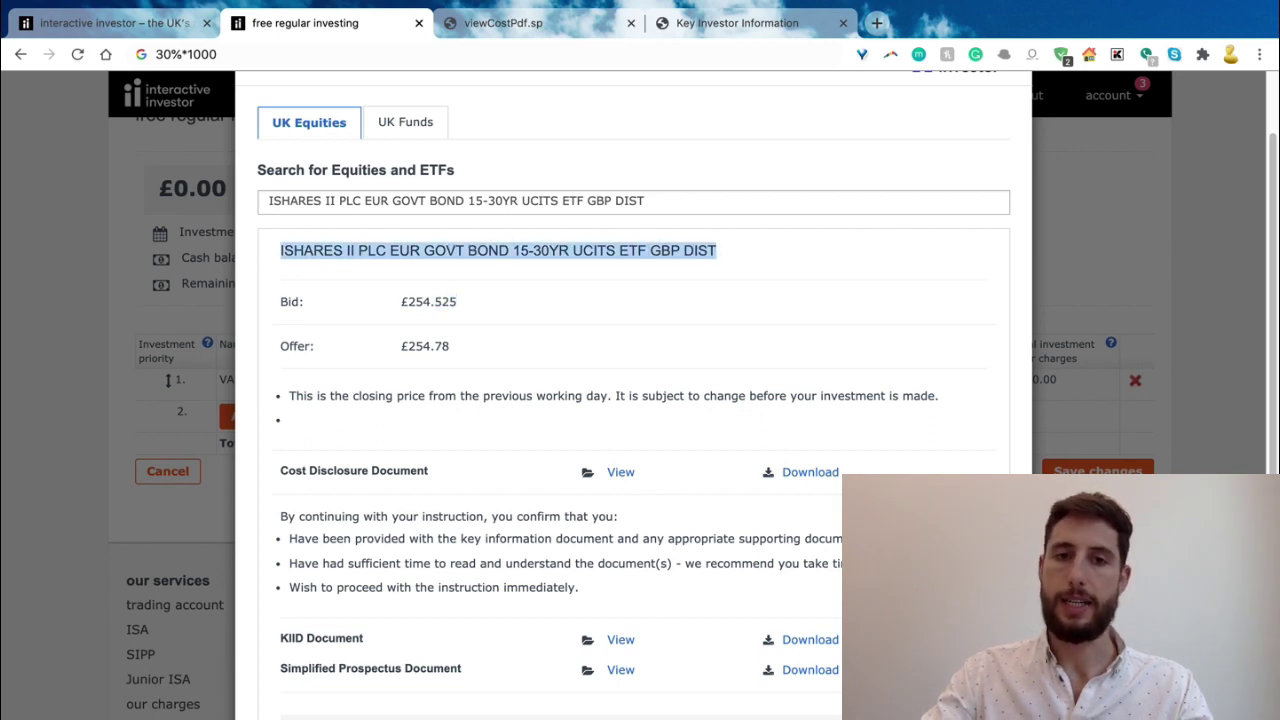
{"action": "left_click_drag", "start_coordinate": [458, 301], "coordinate": [400, 301]}
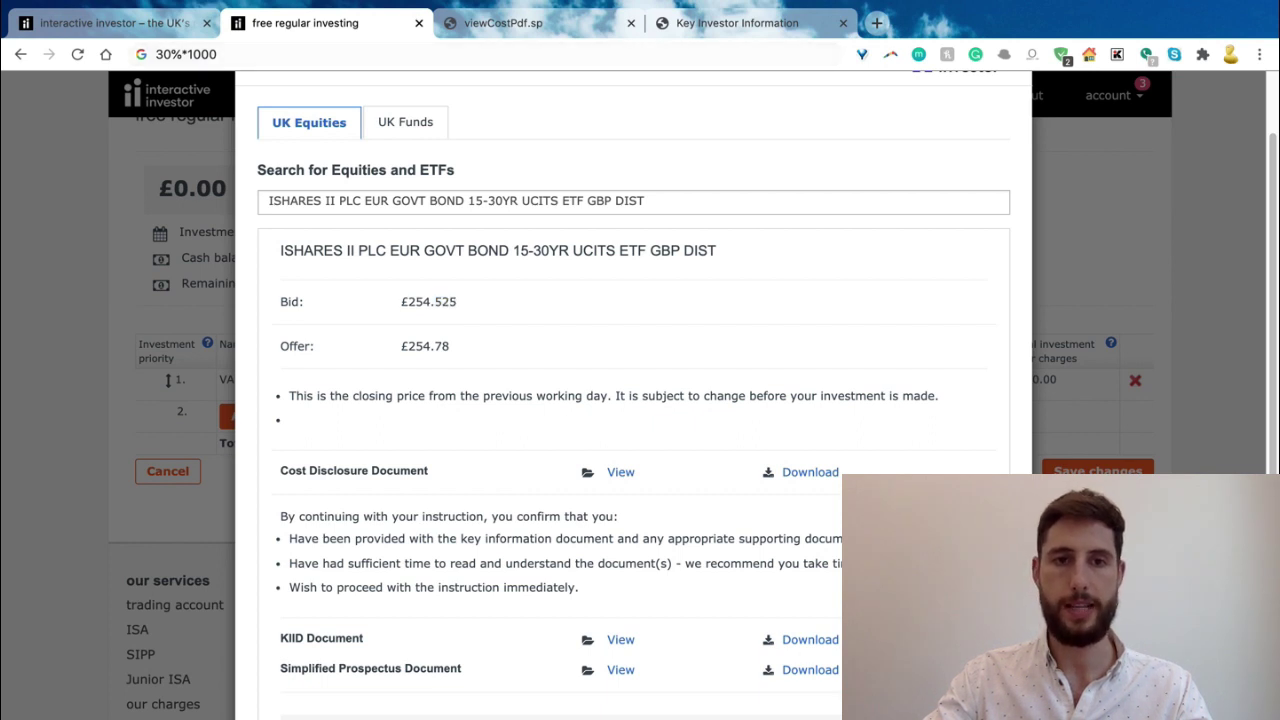
{"action": "left_click_drag", "start_coordinate": [458, 301], "coordinate": [400, 301]}
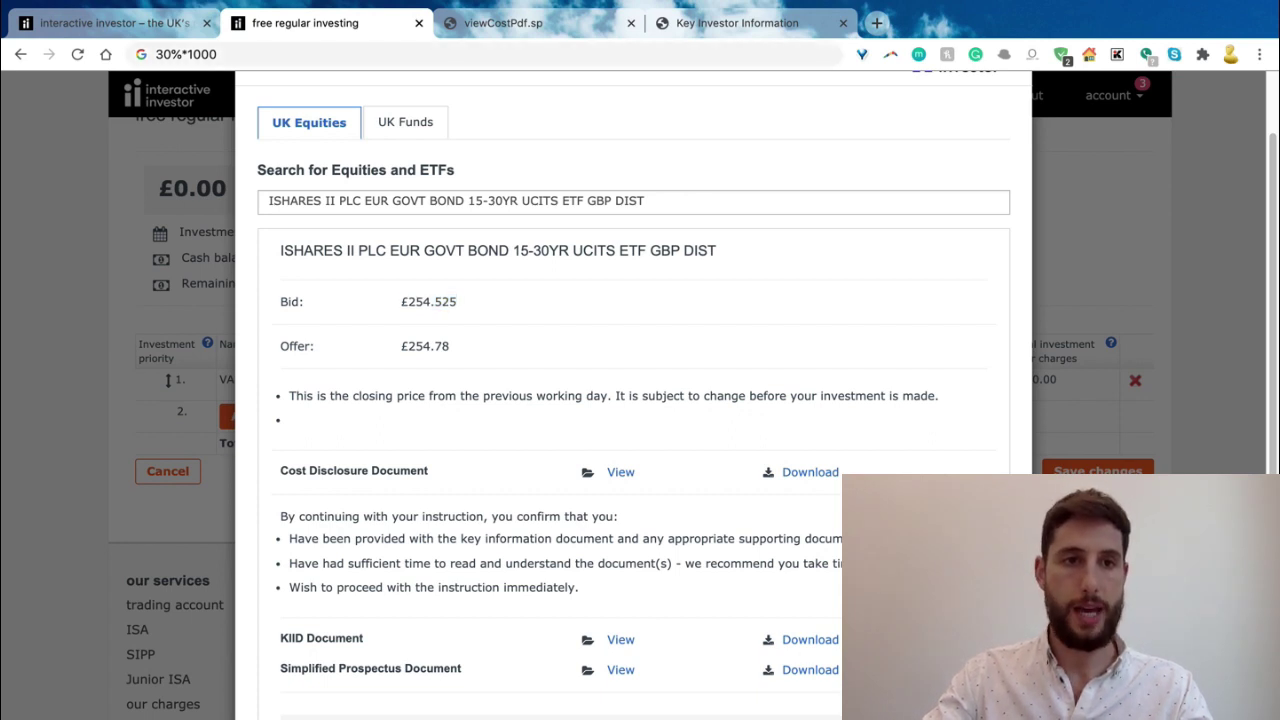
{"action": "left_click", "coordinate": [186, 54]}
- Recalculate 40%*1000 = 400 and enter 400 as the EUR govt bond ETF's monthly amount
{"action": "left_click", "coordinate": [172, 54]}
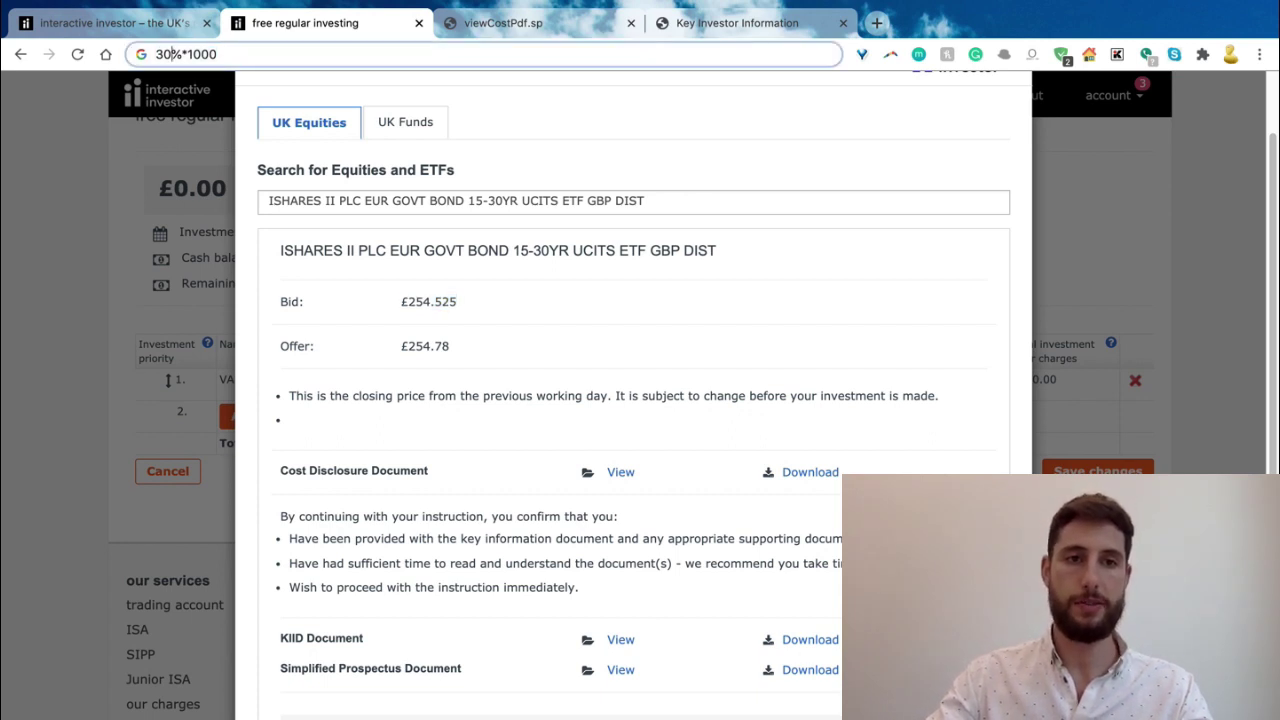
{"action": "key", "text": "BackSpace"}
{"action": "key", "text": "BackSpace"}
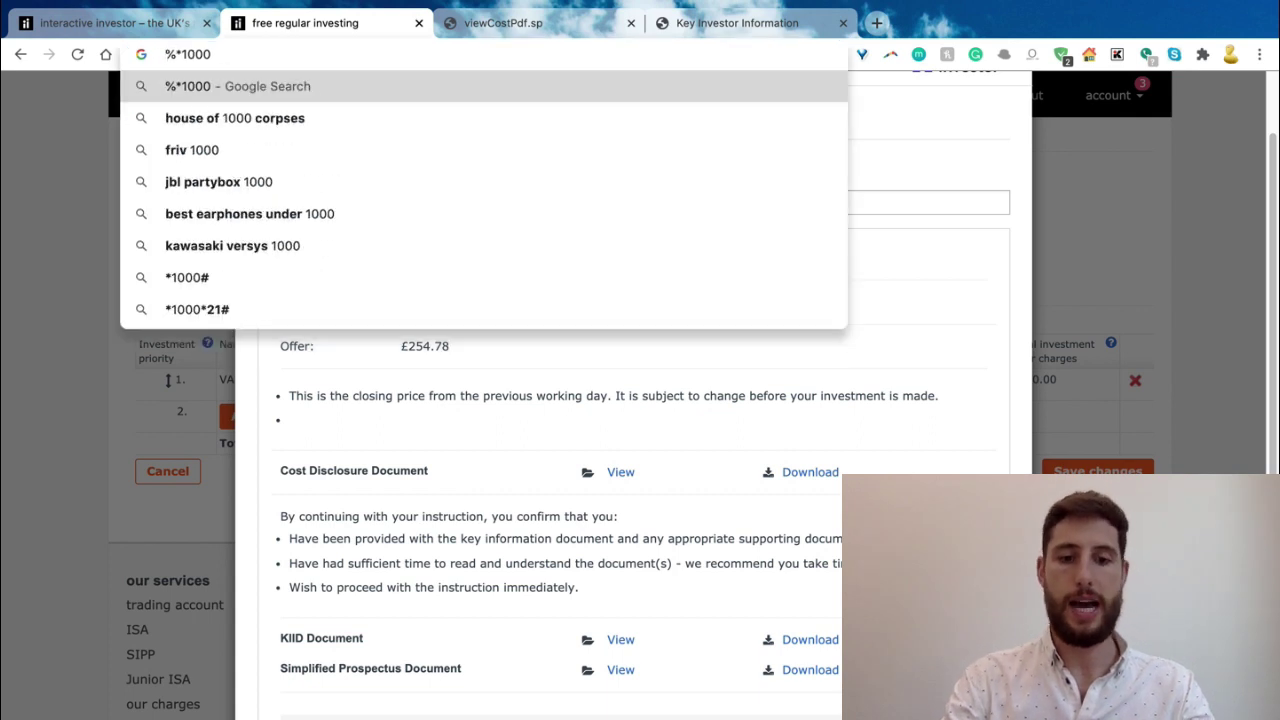
{"action": "type", "text": "40"}
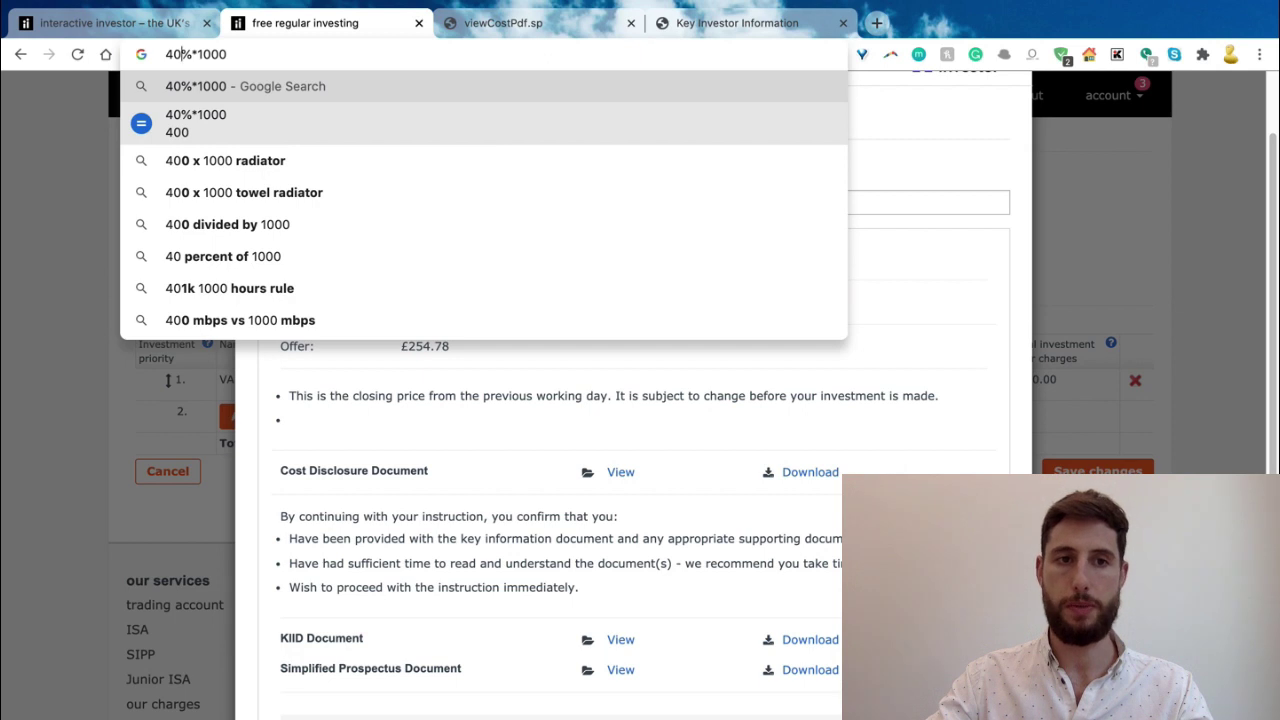
{"action": "key", "text": "Escape"}
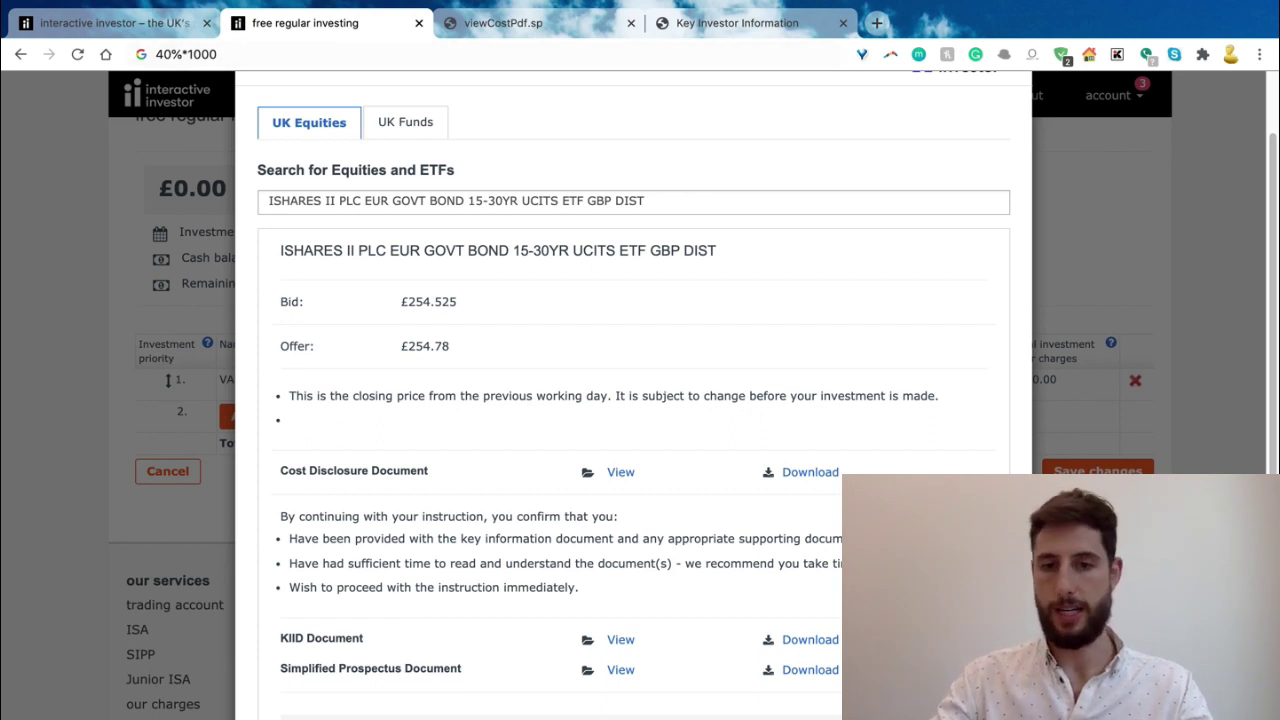
{"action": "scroll", "coordinate": [640, 400], "scroll_direction": "down", "scroll_amount": 1}
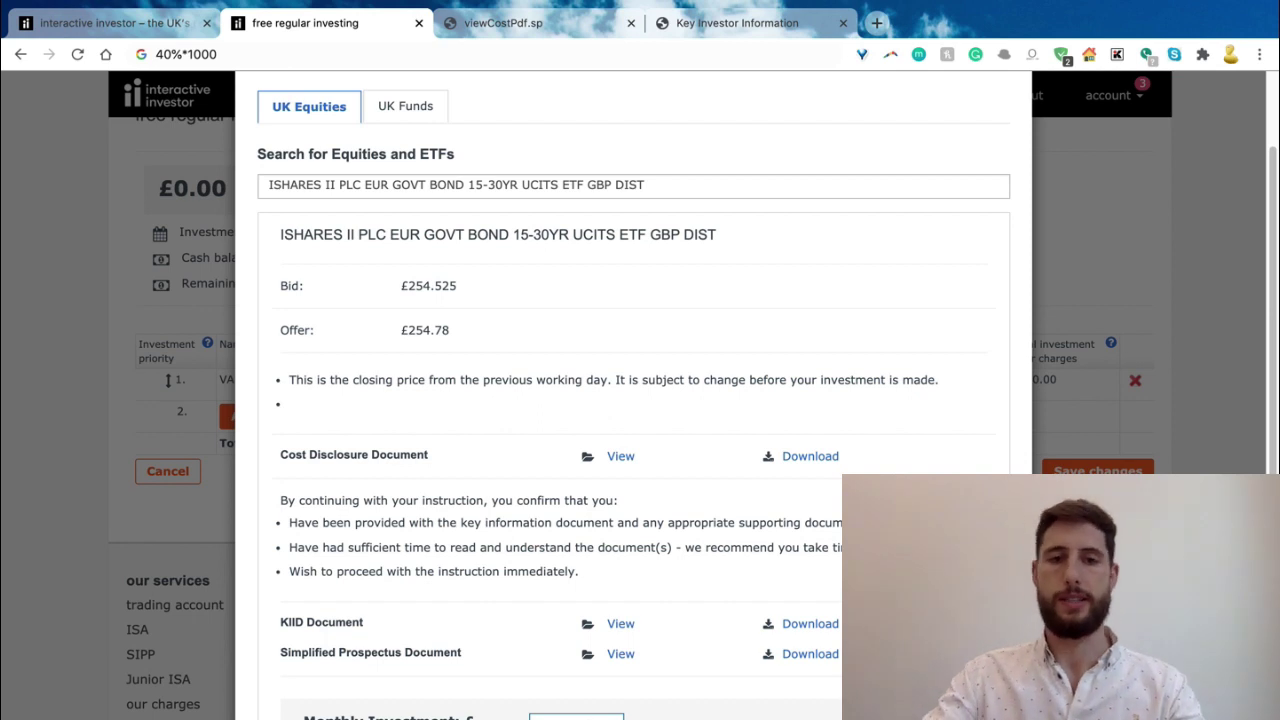
{"action": "scroll", "coordinate": [576, 400], "scroll_direction": "down", "scroll_amount": 2}
{"action": "left_click", "coordinate": [590, 635]}
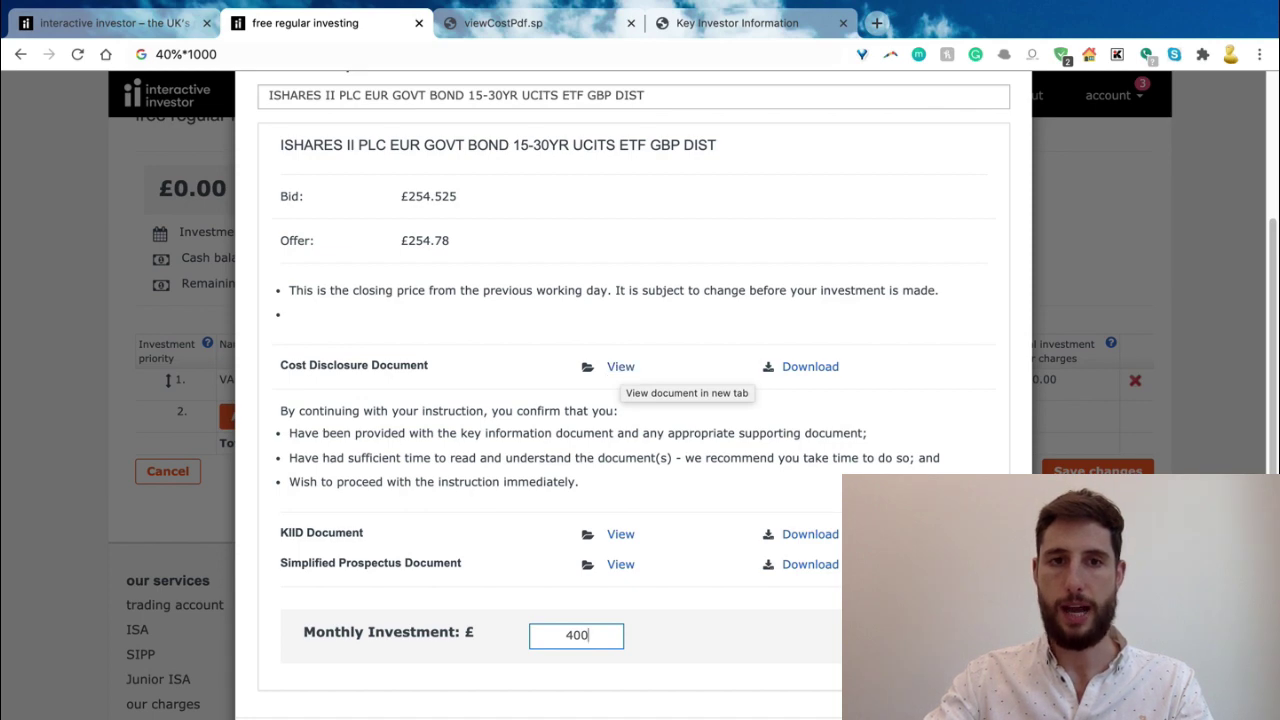
{"action": "key", "text": "ctrl+Tab"}
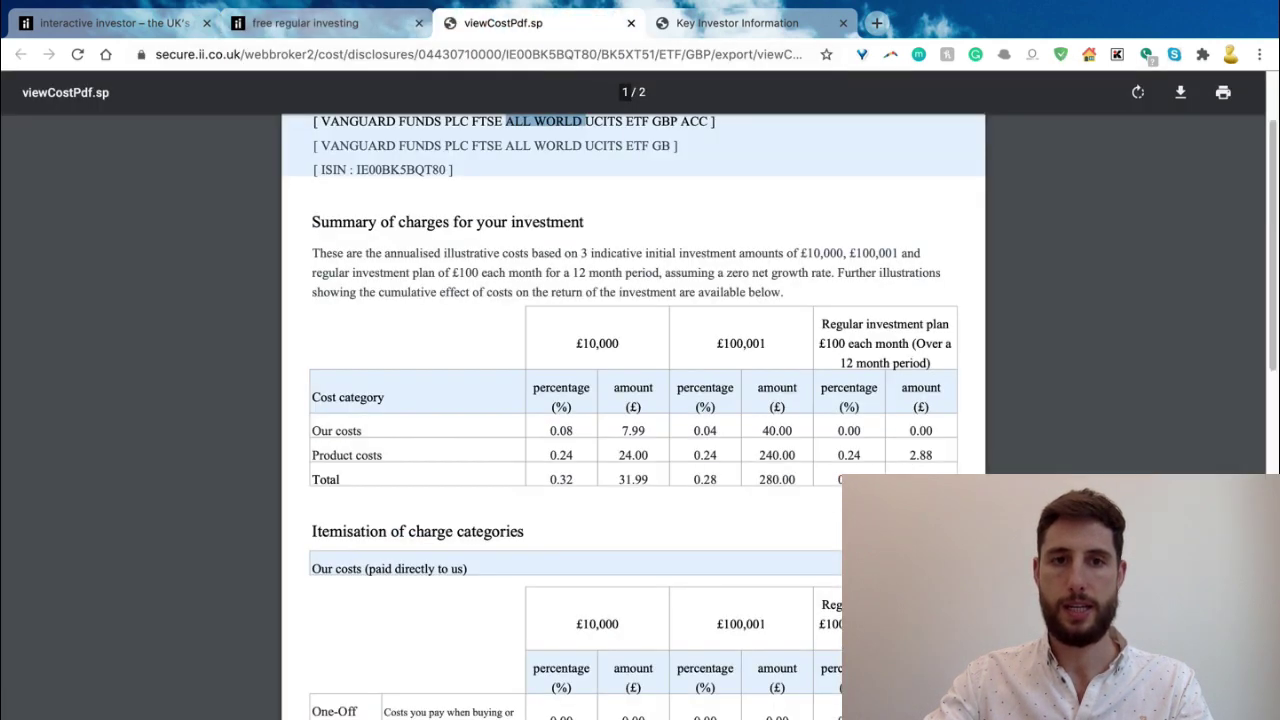
- Open the bond ETF's Cost Disclosure Document and KIID Document in new tabs
{"action": "key", "text": "ctrl+shift+Tab"}
{"action": "left_click", "coordinate": [617, 366]}
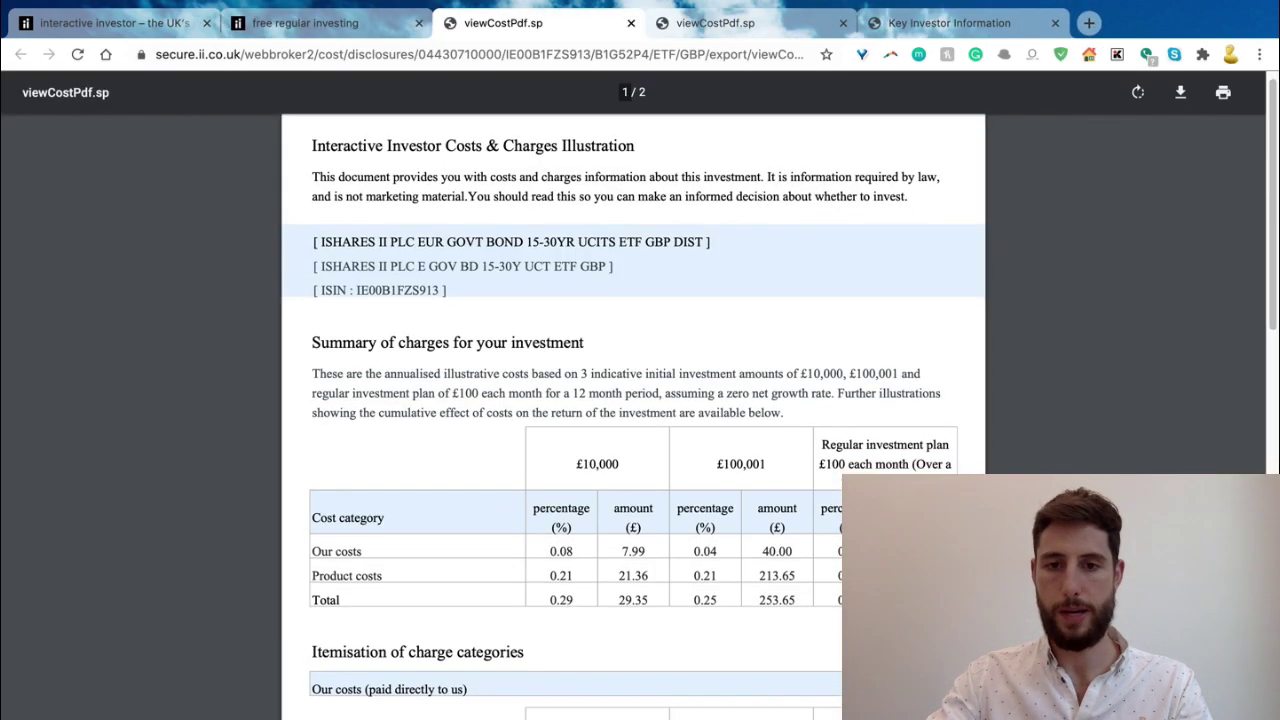
{"action": "scroll", "coordinate": [633, 417], "scroll_direction": "down", "scroll_amount": 1}
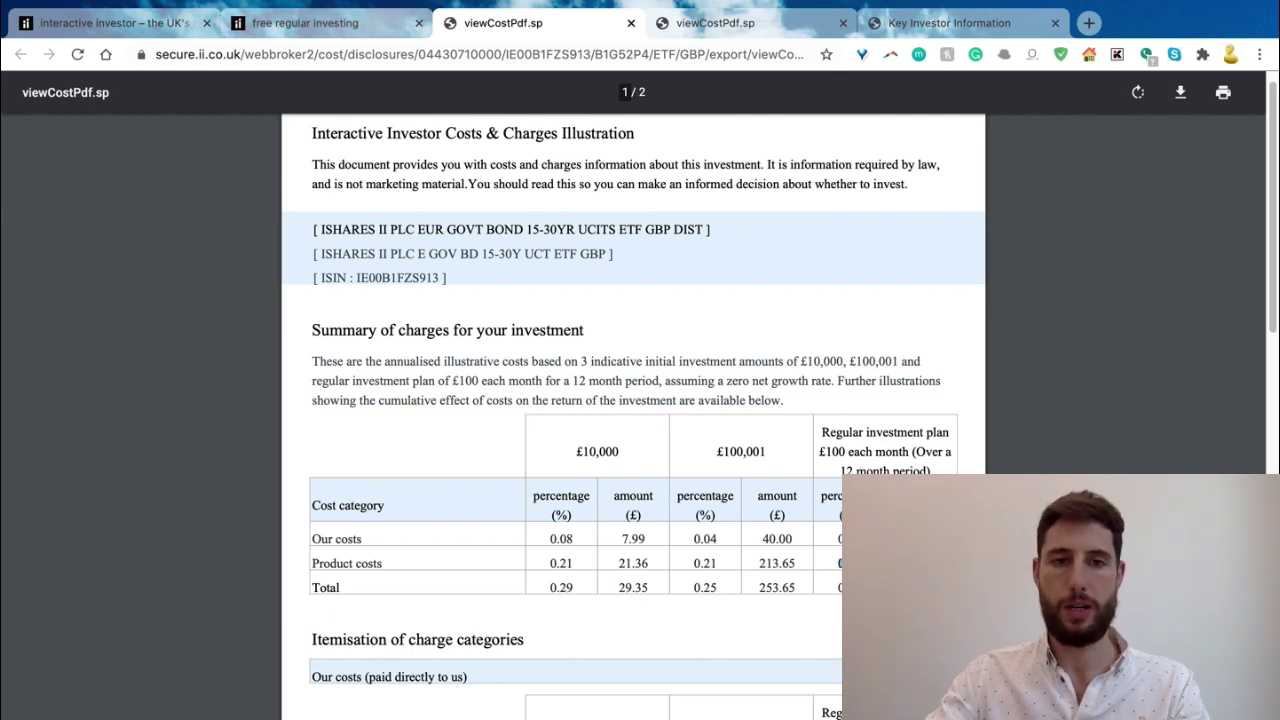
{"action": "key", "text": "ctrl+shift+Tab"}
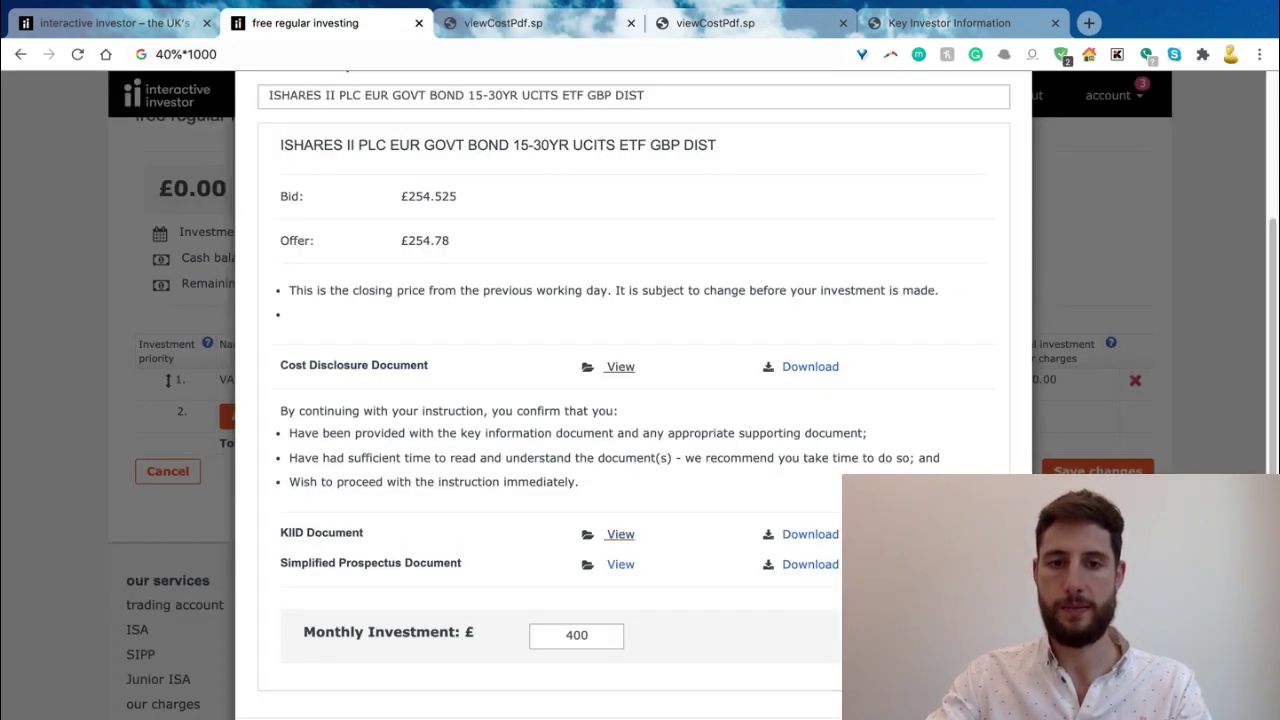
{"action": "left_click", "coordinate": [620, 534]}
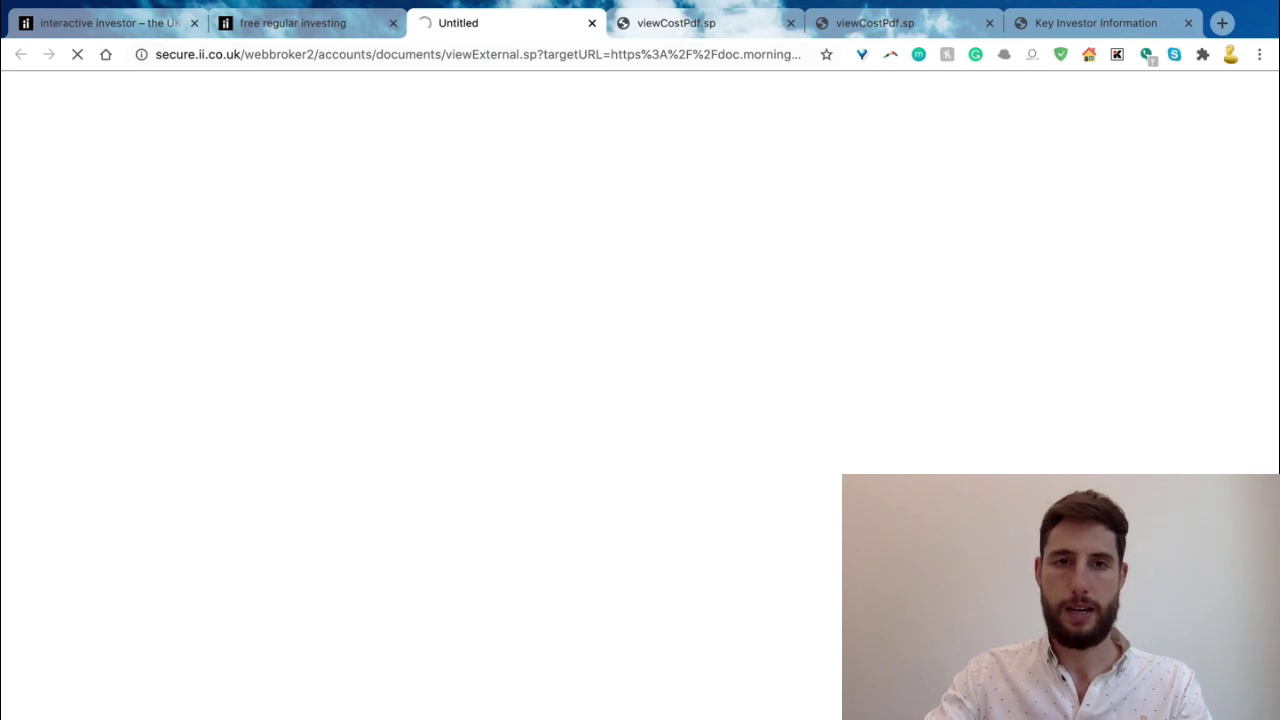
{"action": "key", "text": "ctrl+shift+Tab"}
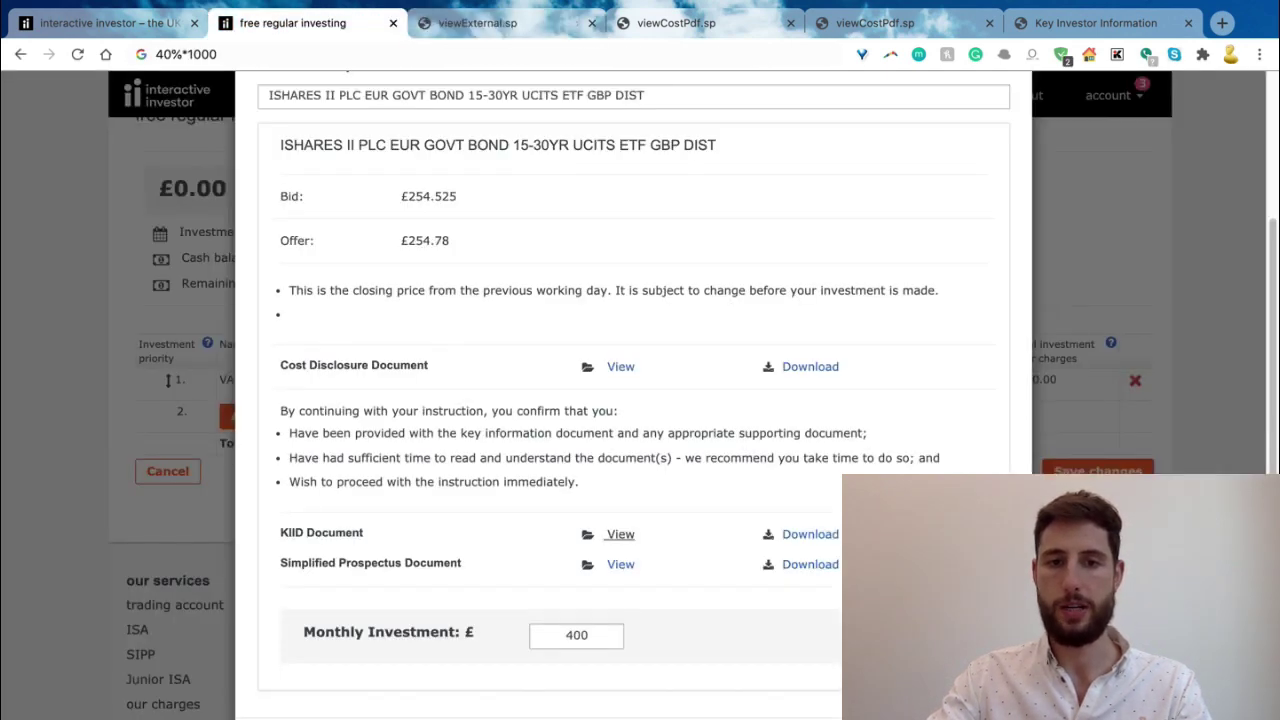
- Review the KIID PDF, zooming in and highlighting the fund name and benchmark index
{"action": "key", "text": "ctrl+Tab"}
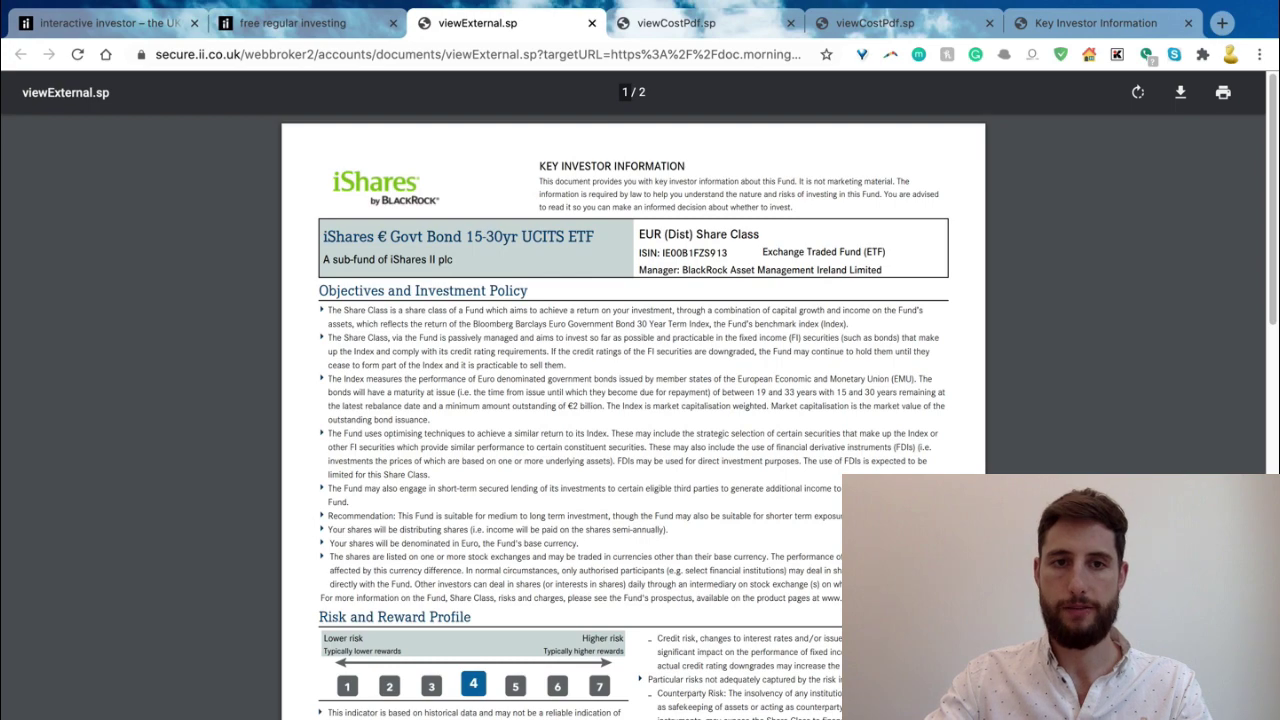
{"action": "left_click_drag", "start_coordinate": [323, 236], "coordinate": [668, 236]}
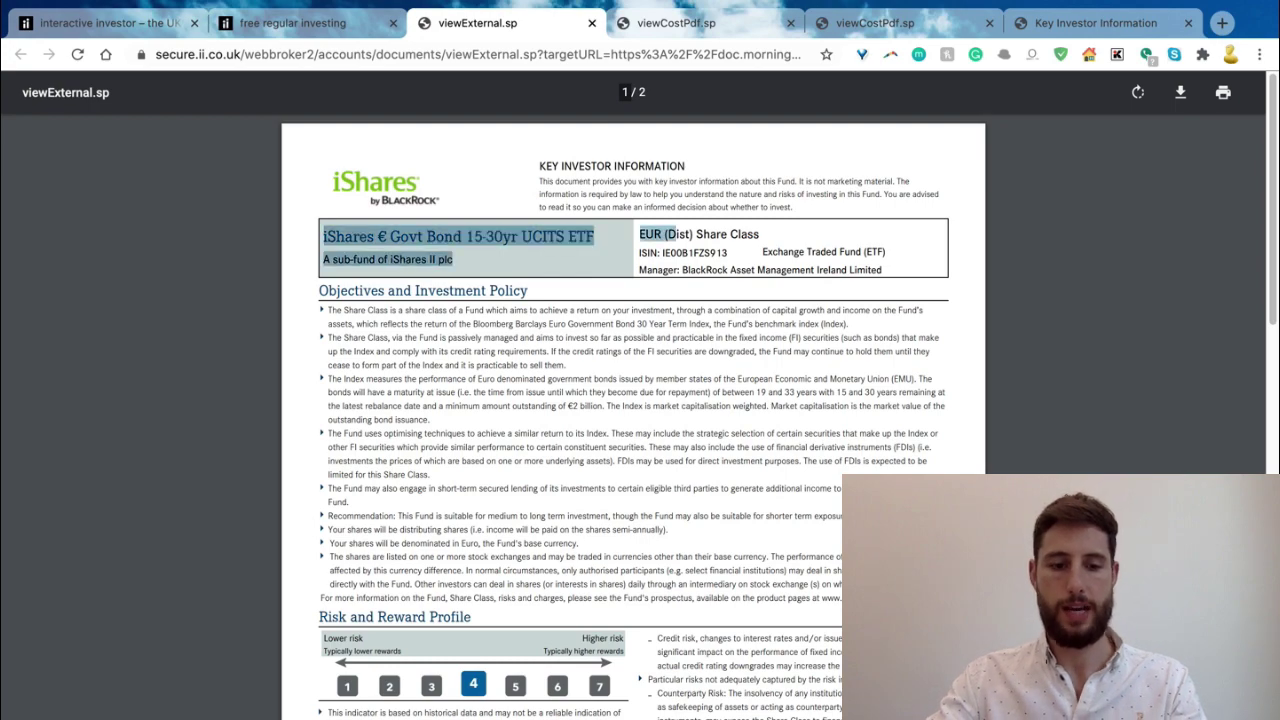
{"action": "key", "text": "ctrl+plus"}
{"action": "key", "text": "ctrl+plus"}
{"action": "key", "text": "ctrl+plus"}
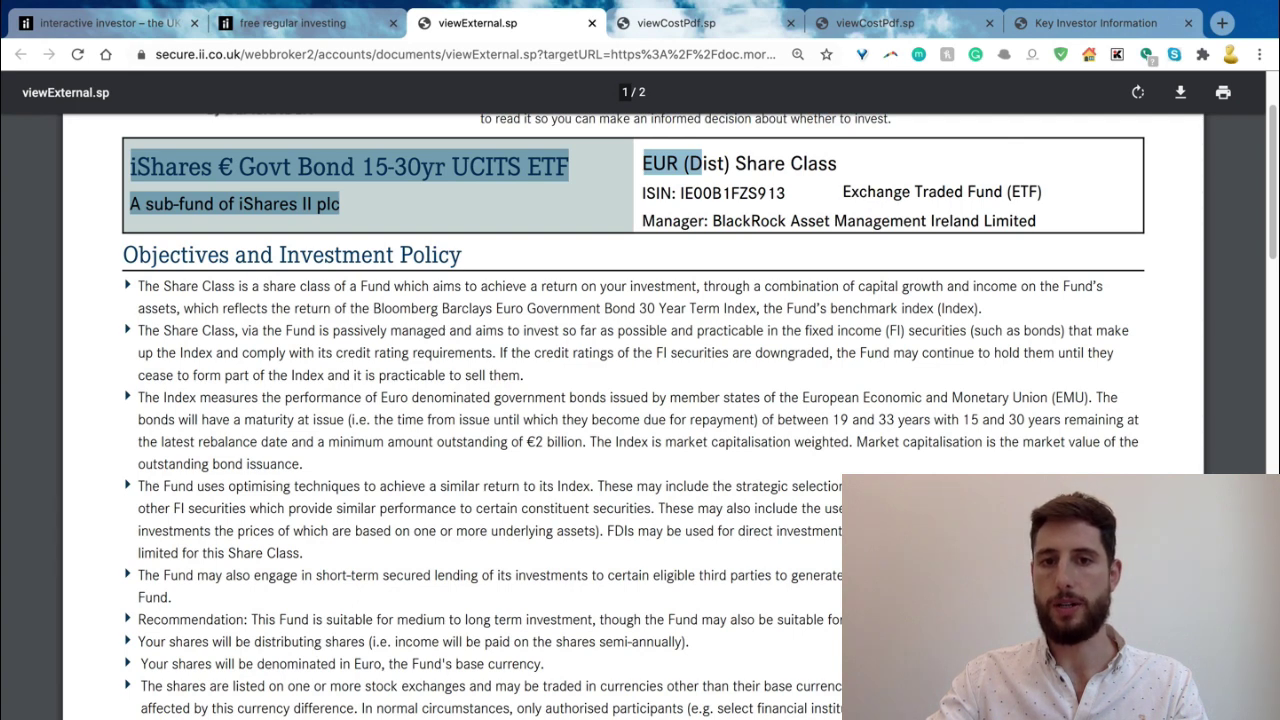
{"action": "left_click_drag", "start_coordinate": [982, 308], "coordinate": [400, 308]}
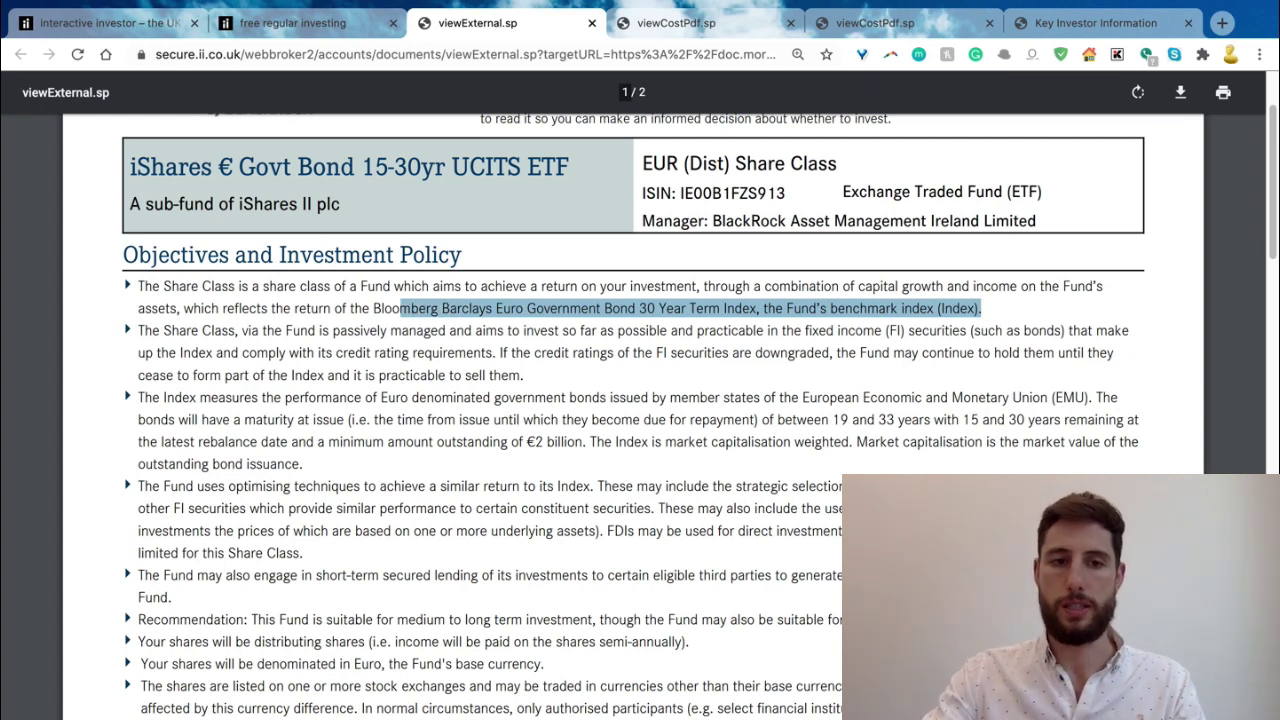
{"action": "key", "text": "ctrl+shift+Tab"}
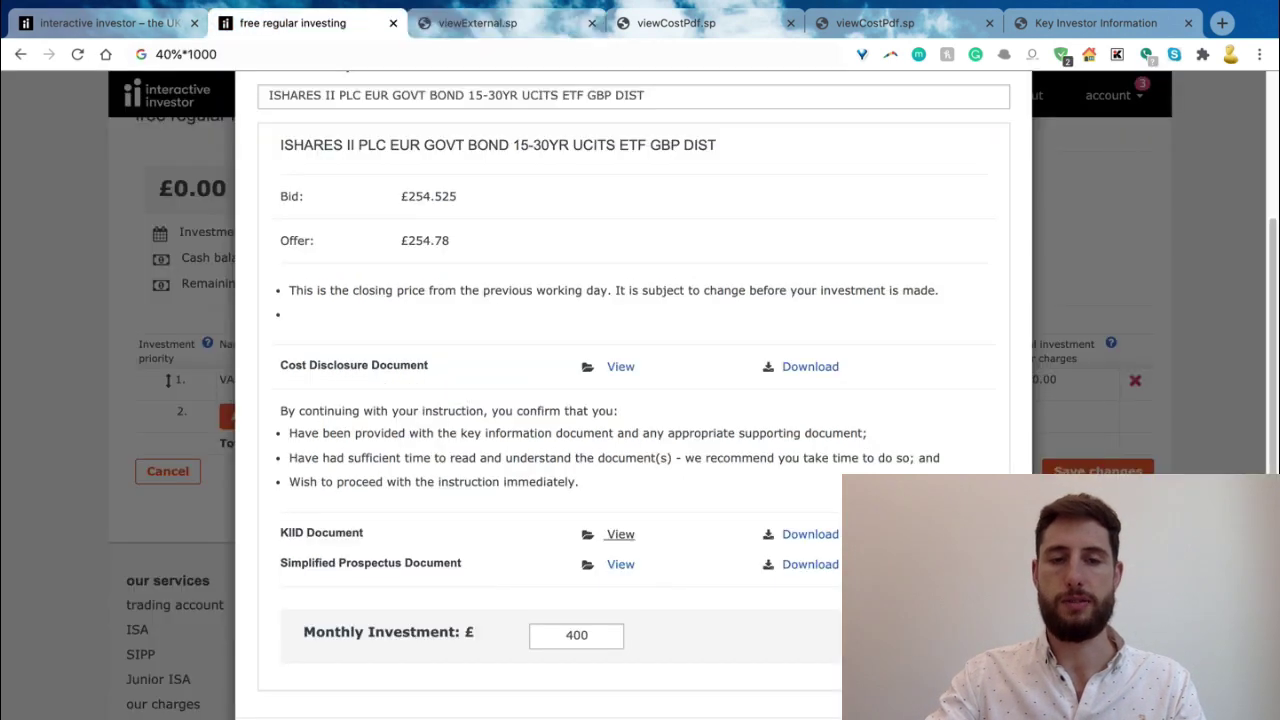
- Add the iShares EUR Govt Bond 15-30yr ETF at £400, totalling £700, and reopen the search
{"action": "scroll", "coordinate": [640, 400], "scroll_direction": "up", "scroll_amount": 2}
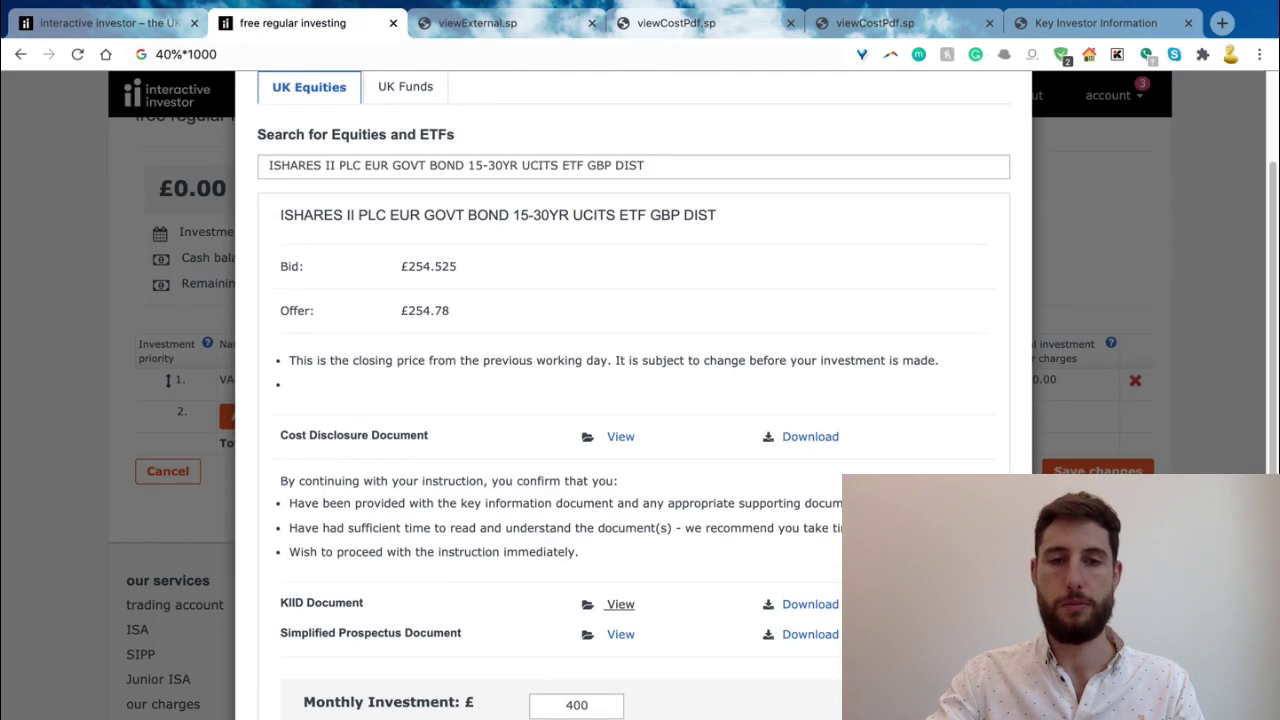
{"action": "scroll", "coordinate": [640, 400], "scroll_direction": "up", "scroll_amount": 1}
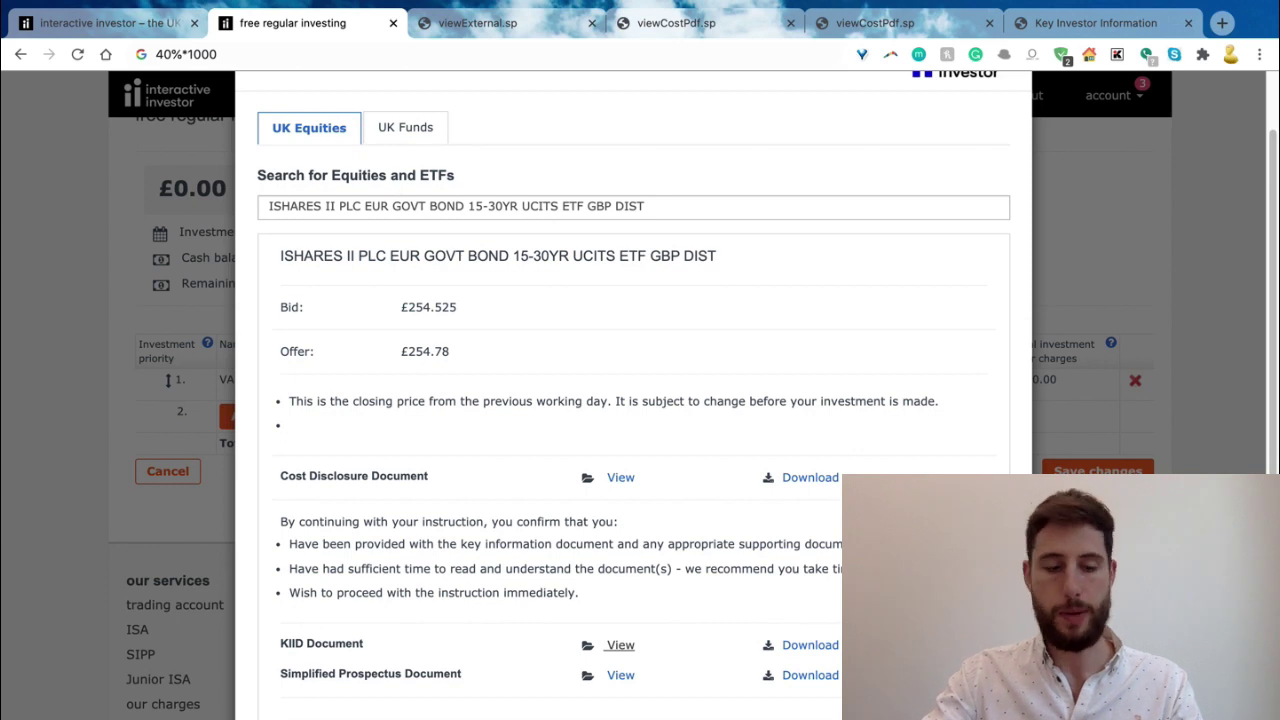
{"action": "scroll", "coordinate": [640, 400], "scroll_direction": "down", "scroll_amount": 2}
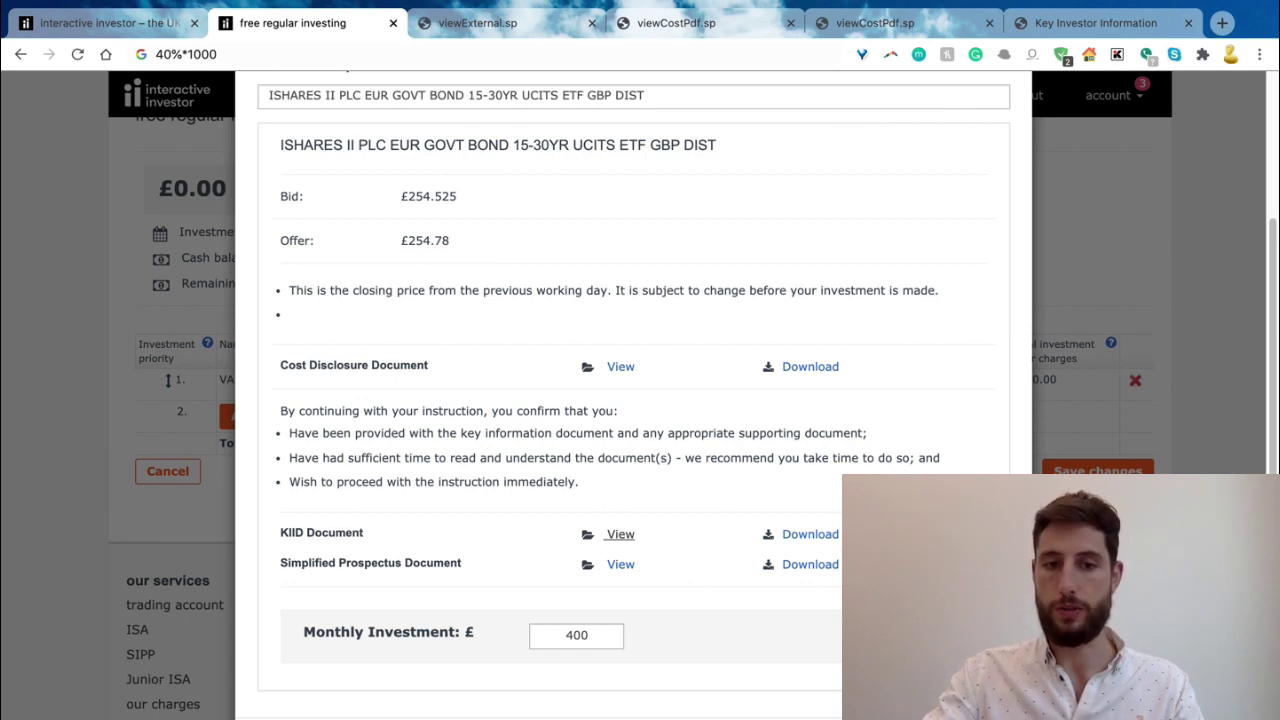
{"action": "key", "text": "Return"}
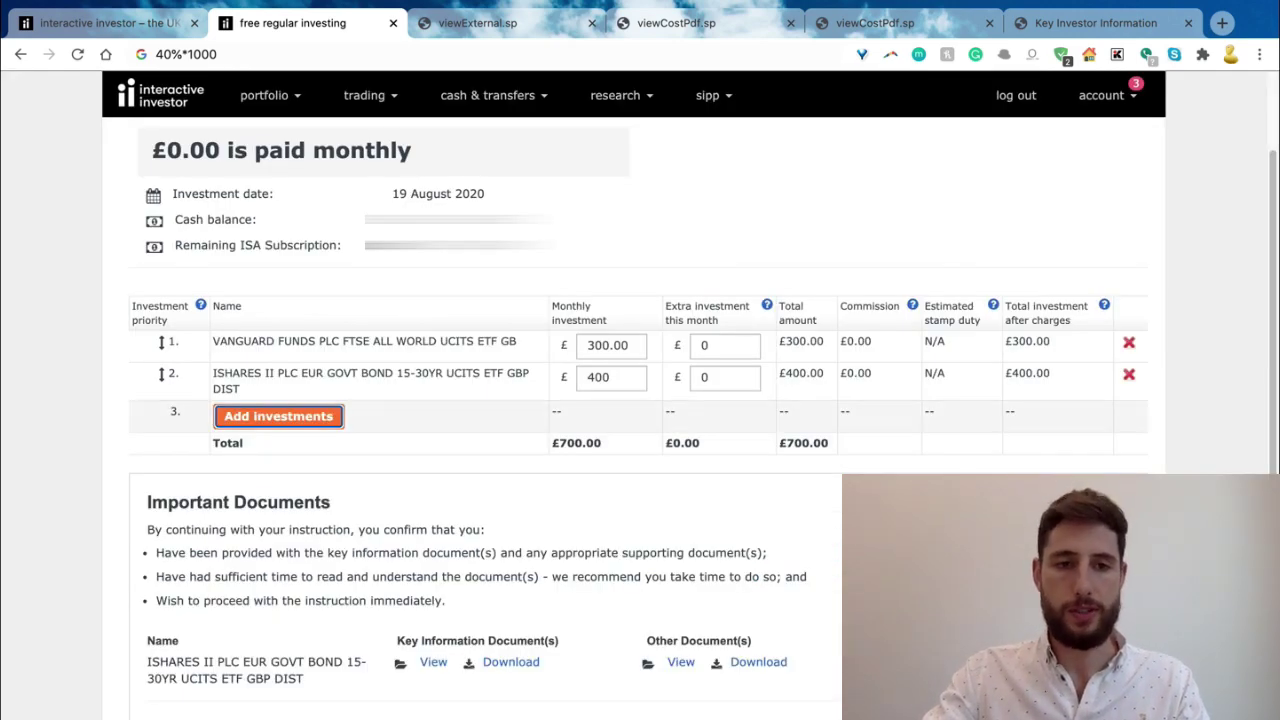
{"action": "key", "text": "Return"}
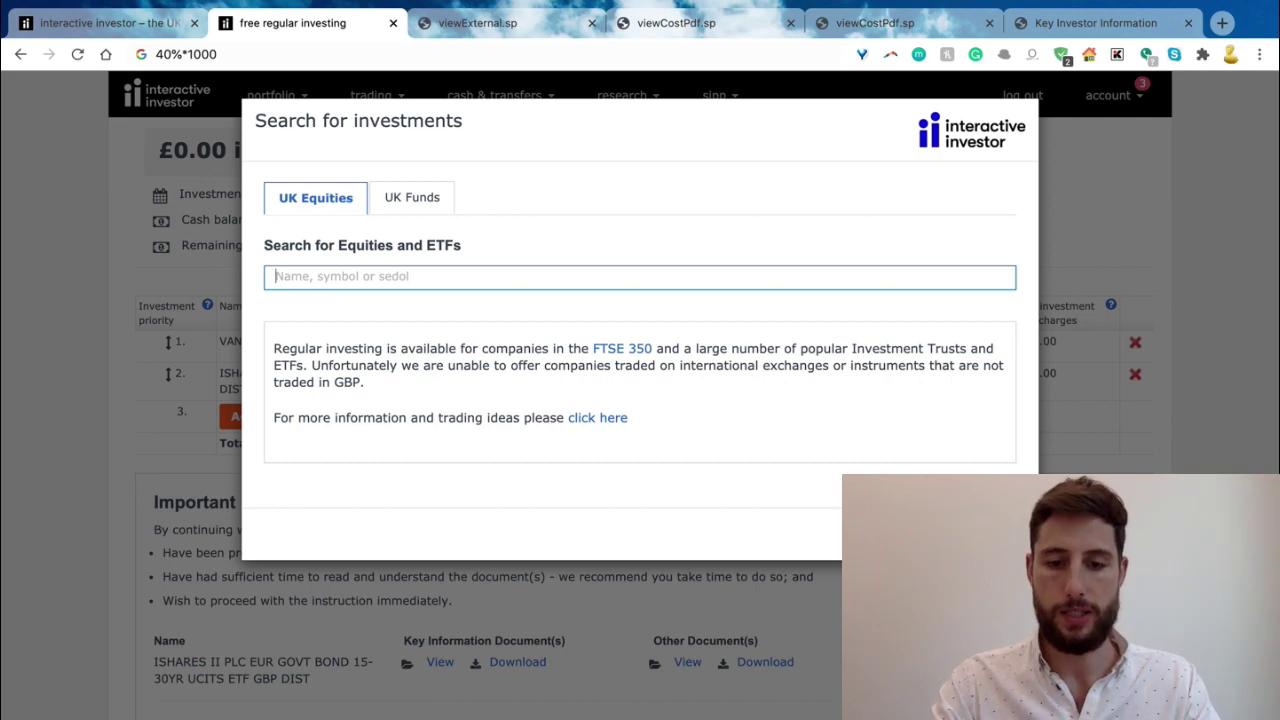
- Search '7-10', select the IBGM EUR Govt Bond 7-10yr ETF and check its bid price
{"action": "type", "text": "7"}
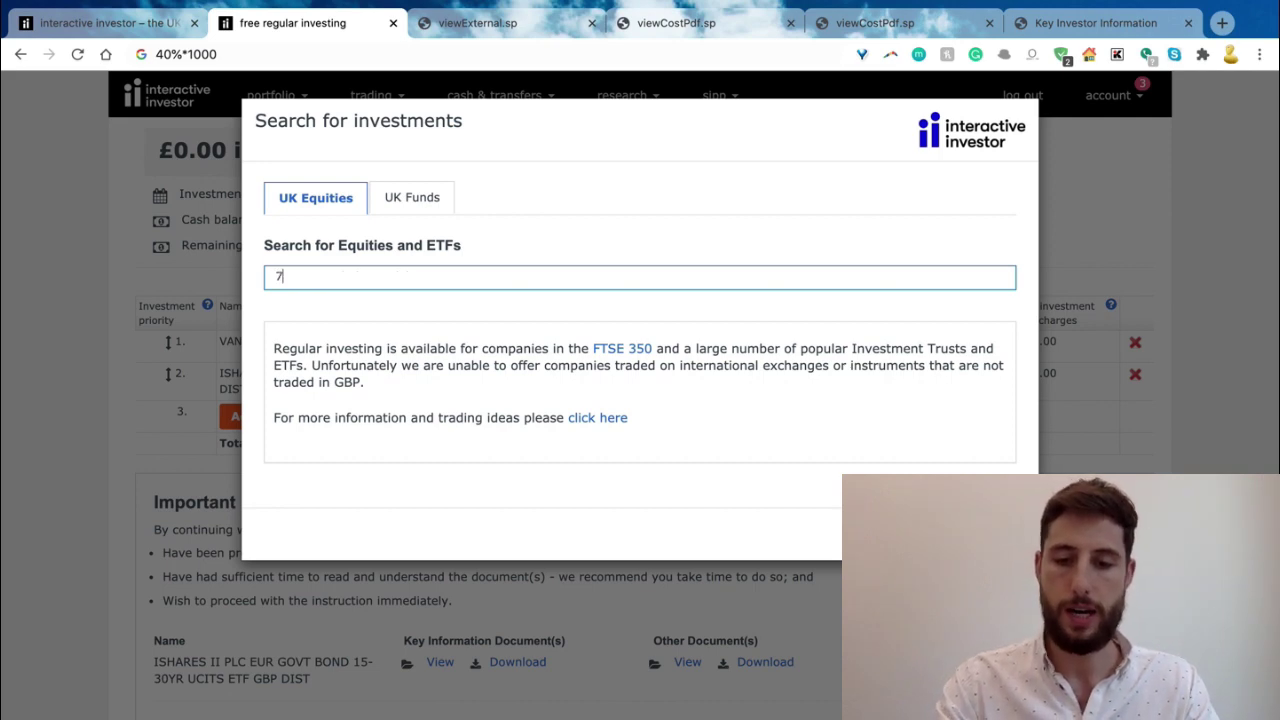
{"action": "type", "text": "-10"}
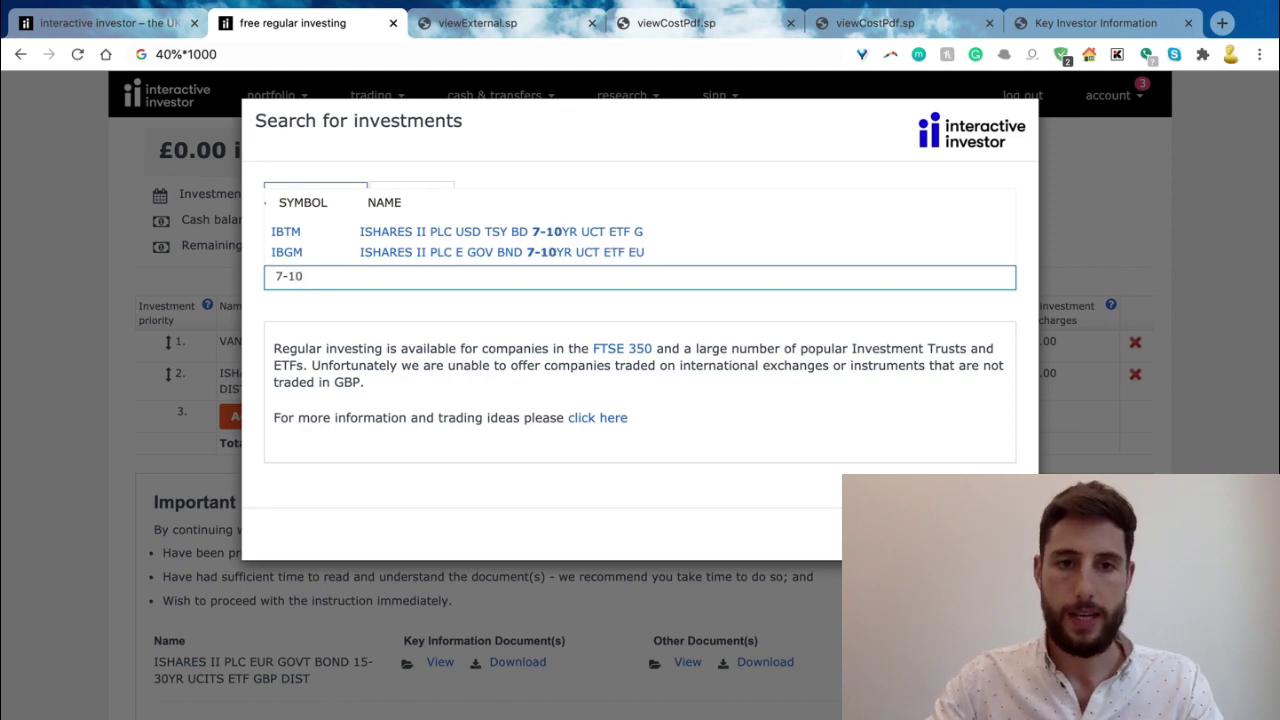
{"action": "key", "text": "Down"}
{"action": "key", "text": "Down"}
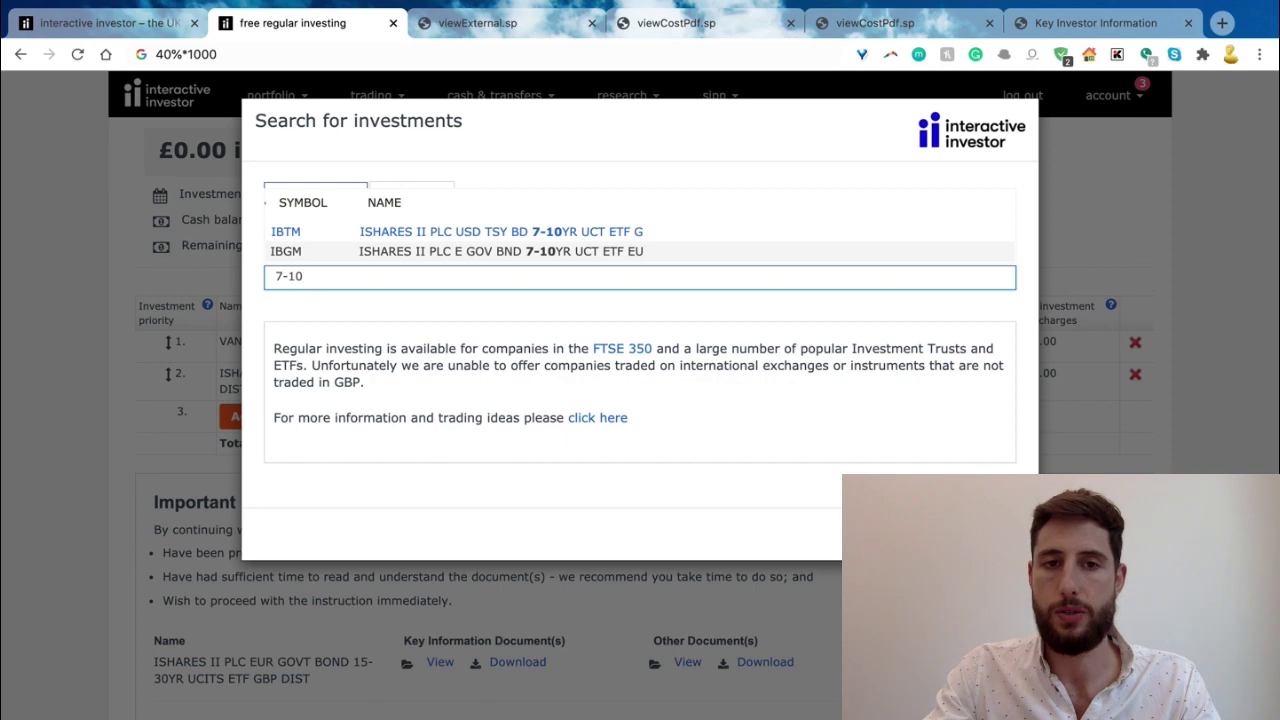
{"action": "key", "text": "Return"}
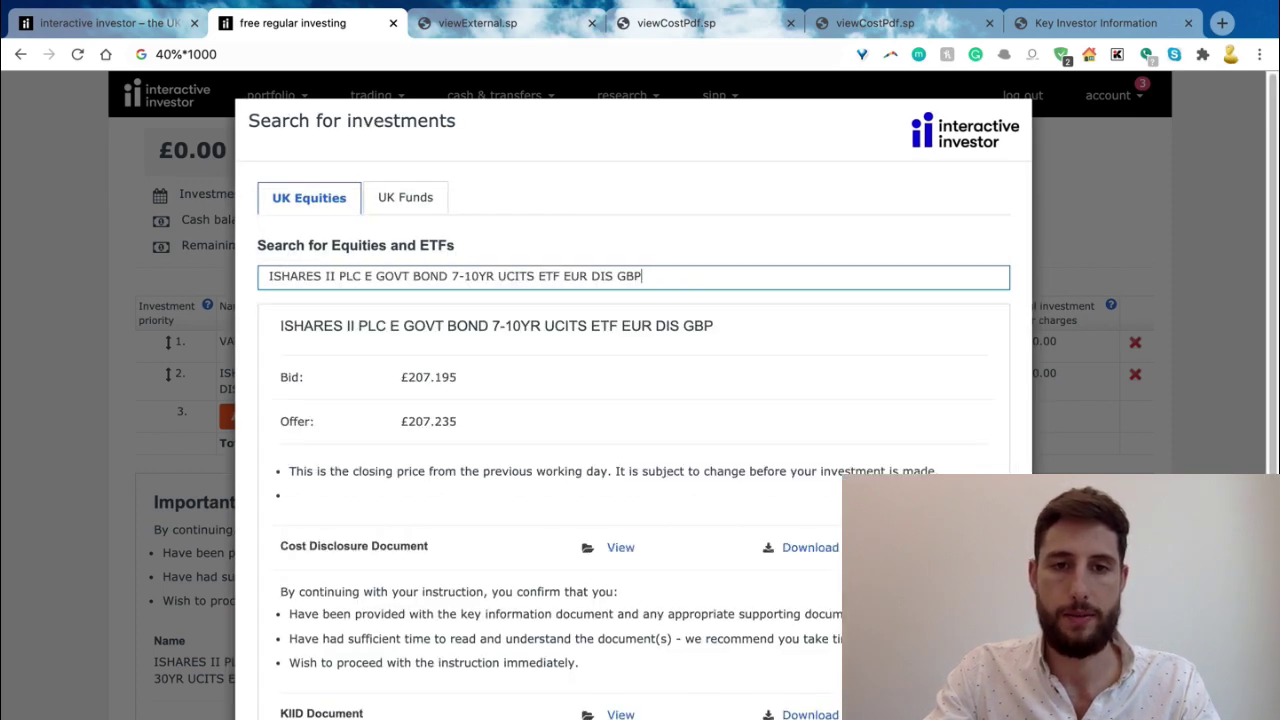
{"action": "left_click_drag", "start_coordinate": [714, 326], "coordinate": [280, 326]}
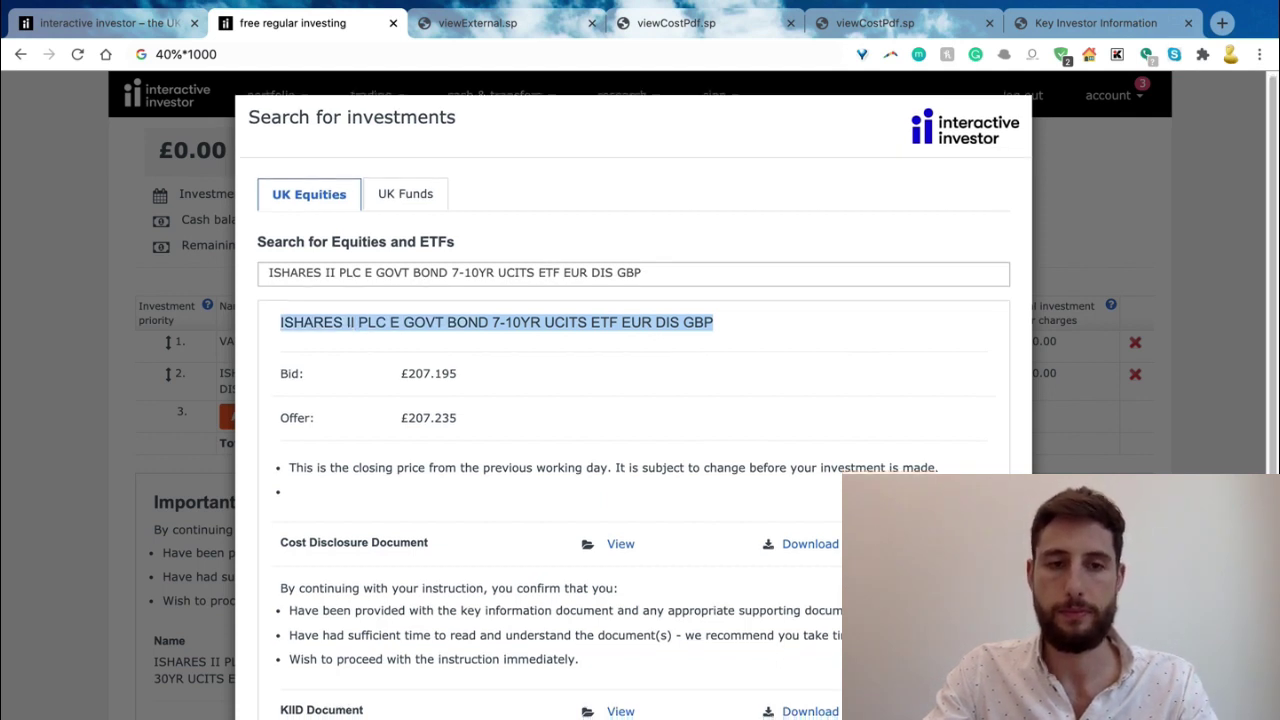
{"action": "scroll", "coordinate": [633, 400], "scroll_direction": "down", "scroll_amount": 1}
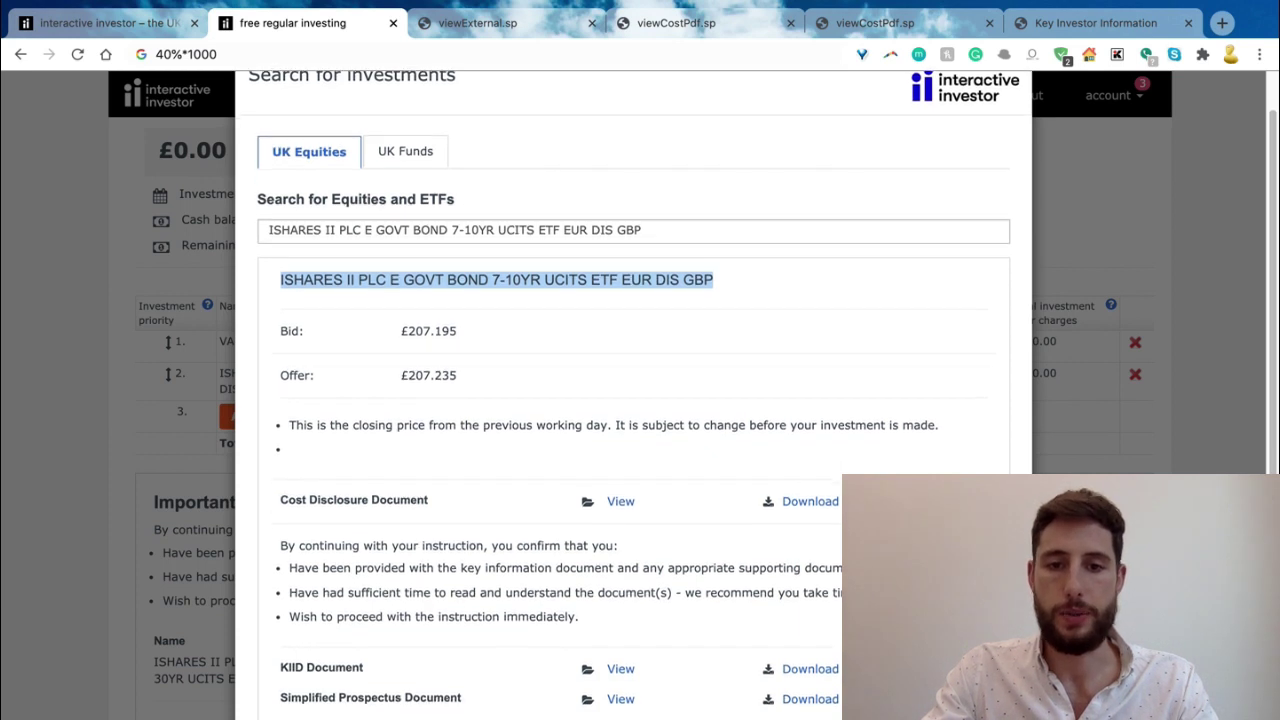
{"action": "scroll", "coordinate": [633, 400], "scroll_direction": "down", "scroll_amount": 1}
{"action": "left_click_drag", "start_coordinate": [458, 277], "coordinate": [400, 277]}
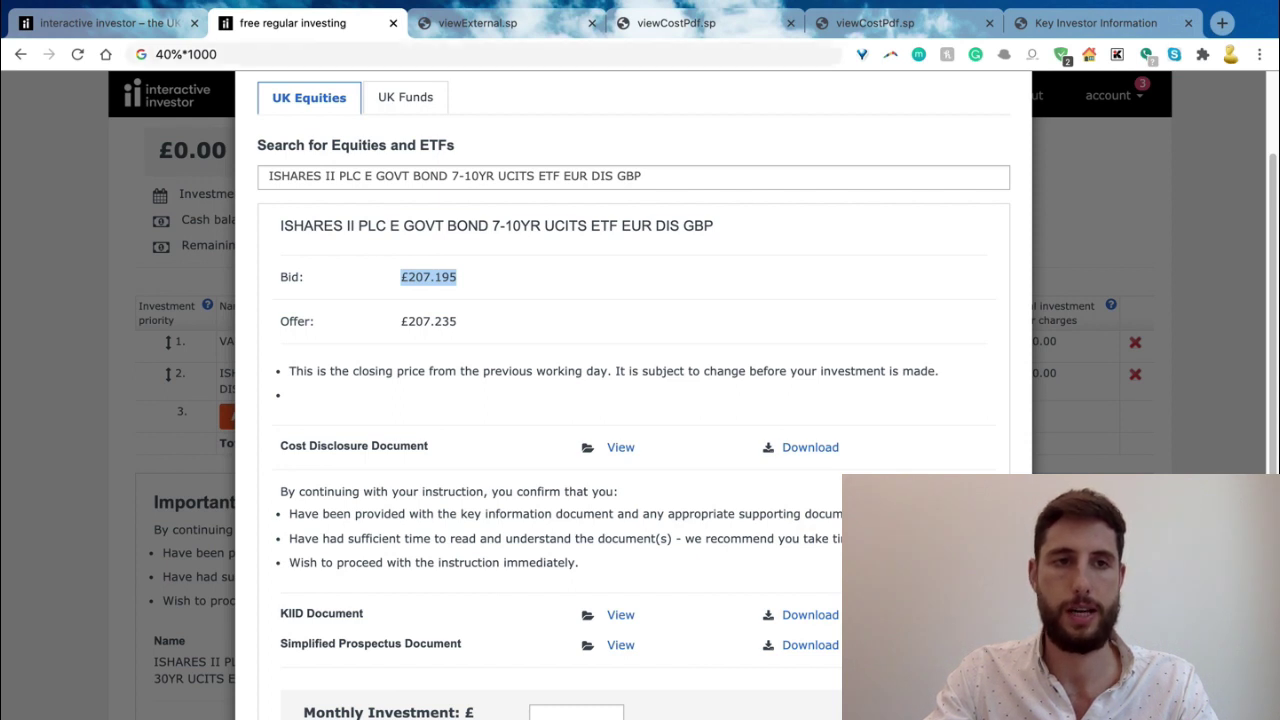
- Calculate 15% of 1000 and add IBGM at £150 monthly, bringing the total to £850
{"action": "left_click", "coordinate": [186, 54]}
{"action": "left_click", "coordinate": [170, 54]}
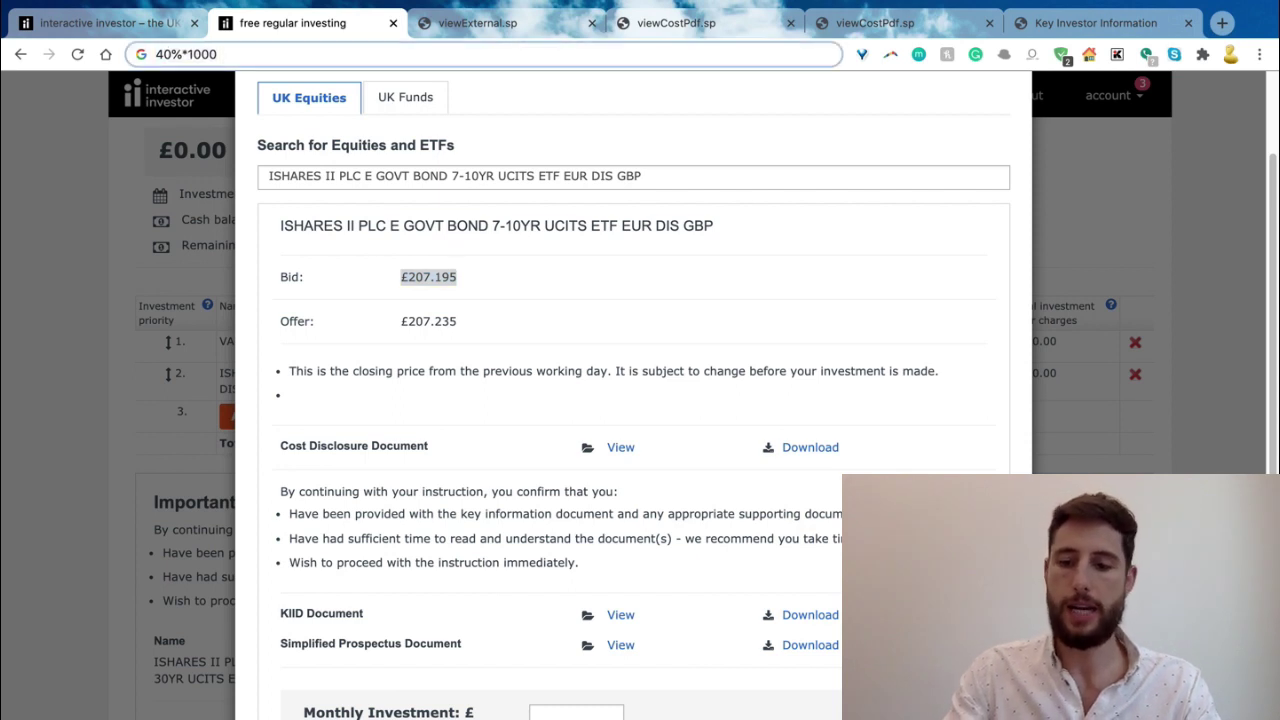
{"action": "key", "text": "BackSpace"}
{"action": "key", "text": "BackSpace"}
{"action": "type", "text": "15"}
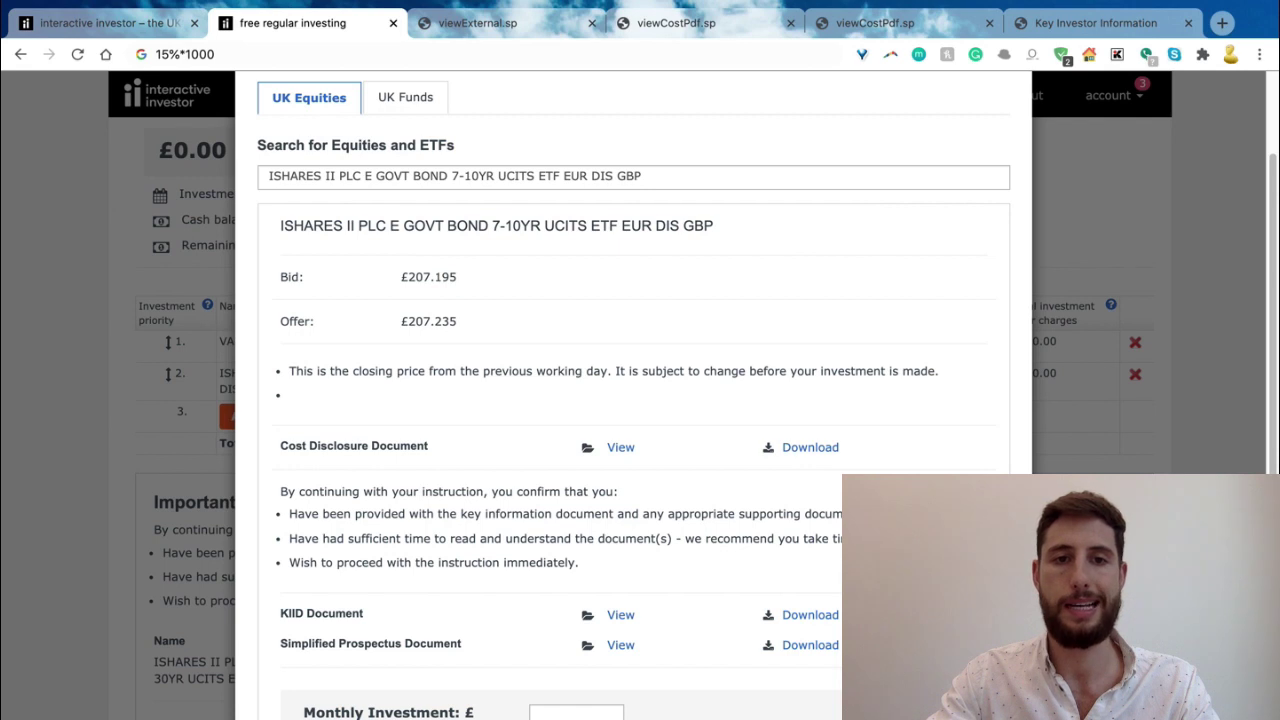
{"action": "left_click_drag", "start_coordinate": [458, 277], "coordinate": [400, 277]}
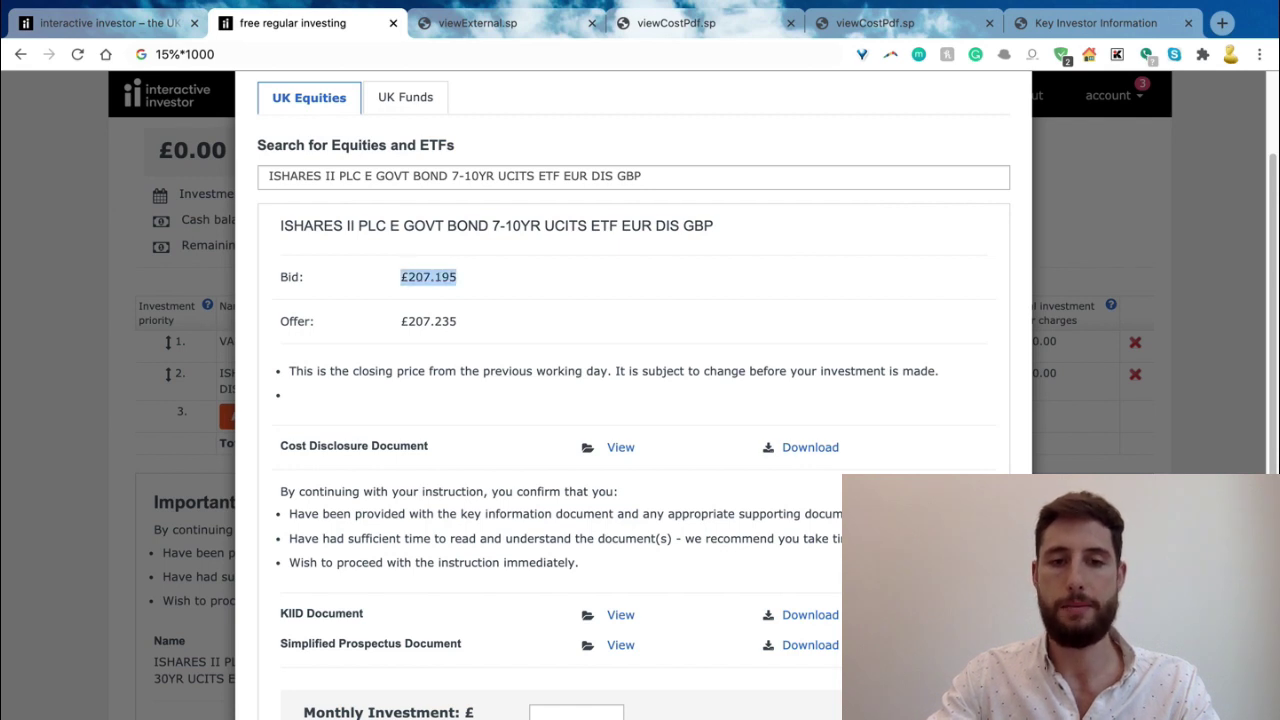
{"action": "left_click", "coordinate": [576, 712]}
{"action": "type", "text": "1"}
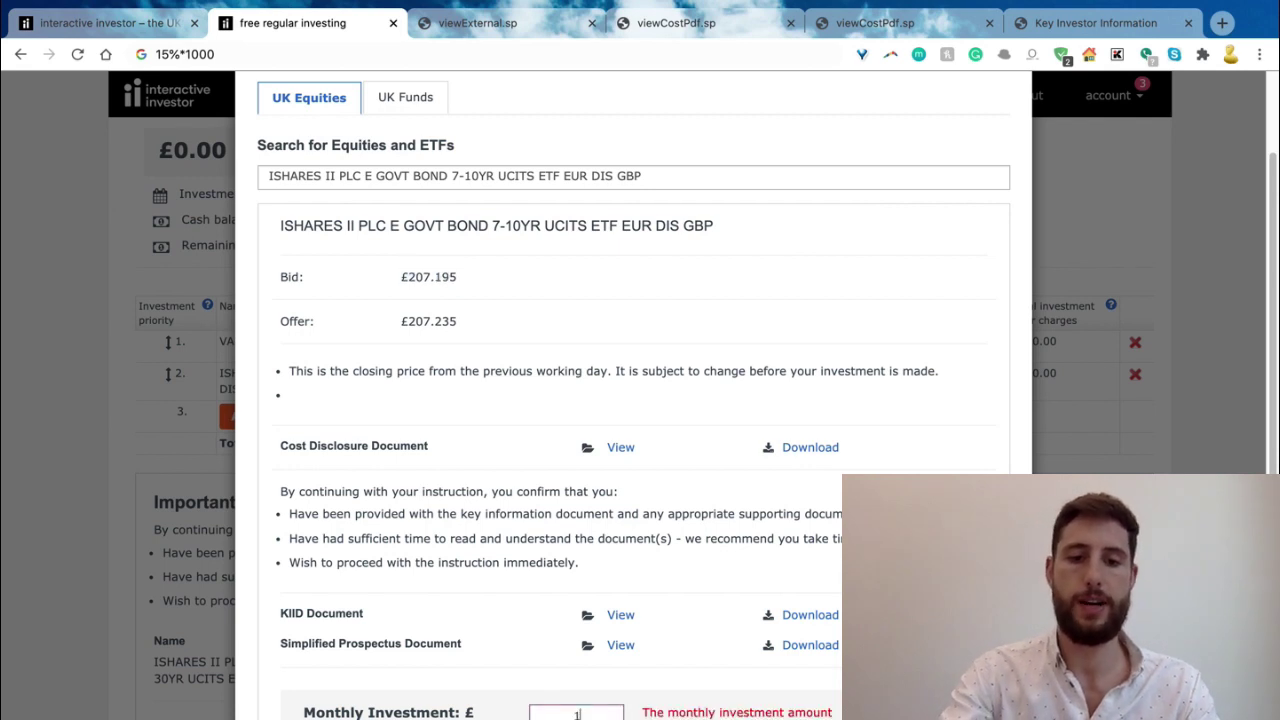
{"action": "type", "text": "50"}
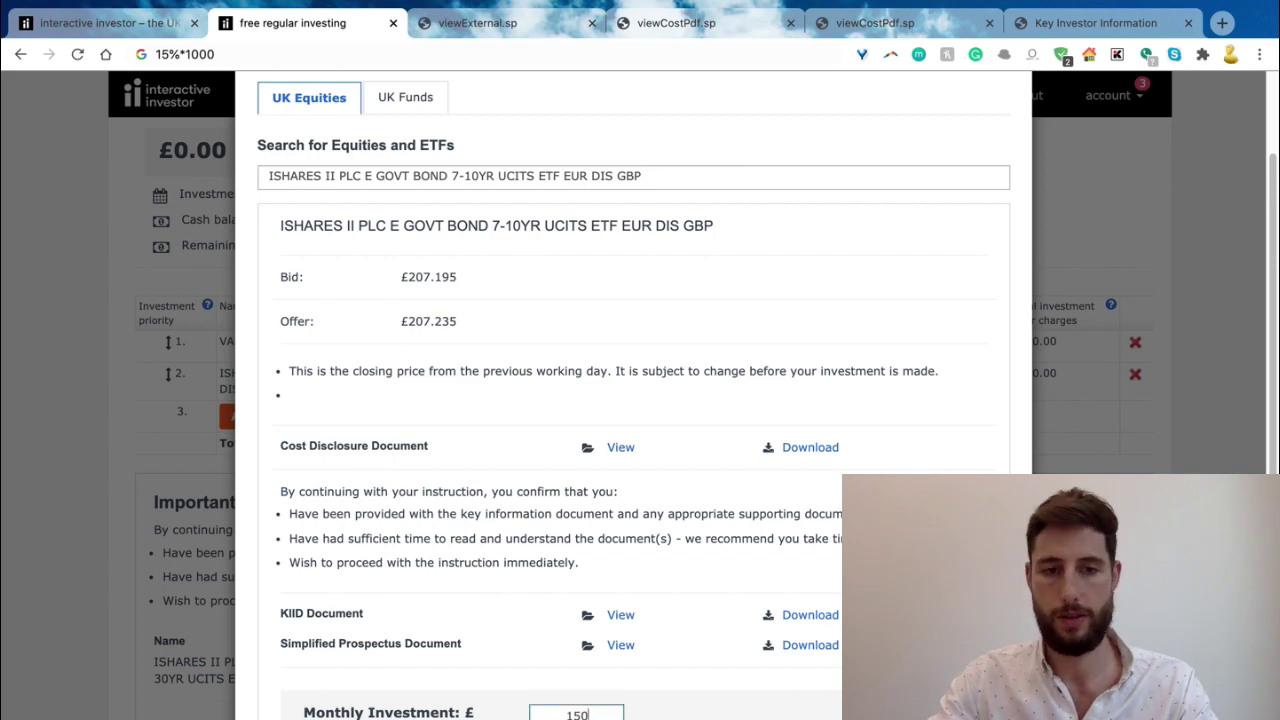
{"action": "scroll", "coordinate": [640, 400], "scroll_direction": "down", "scroll_amount": 1}
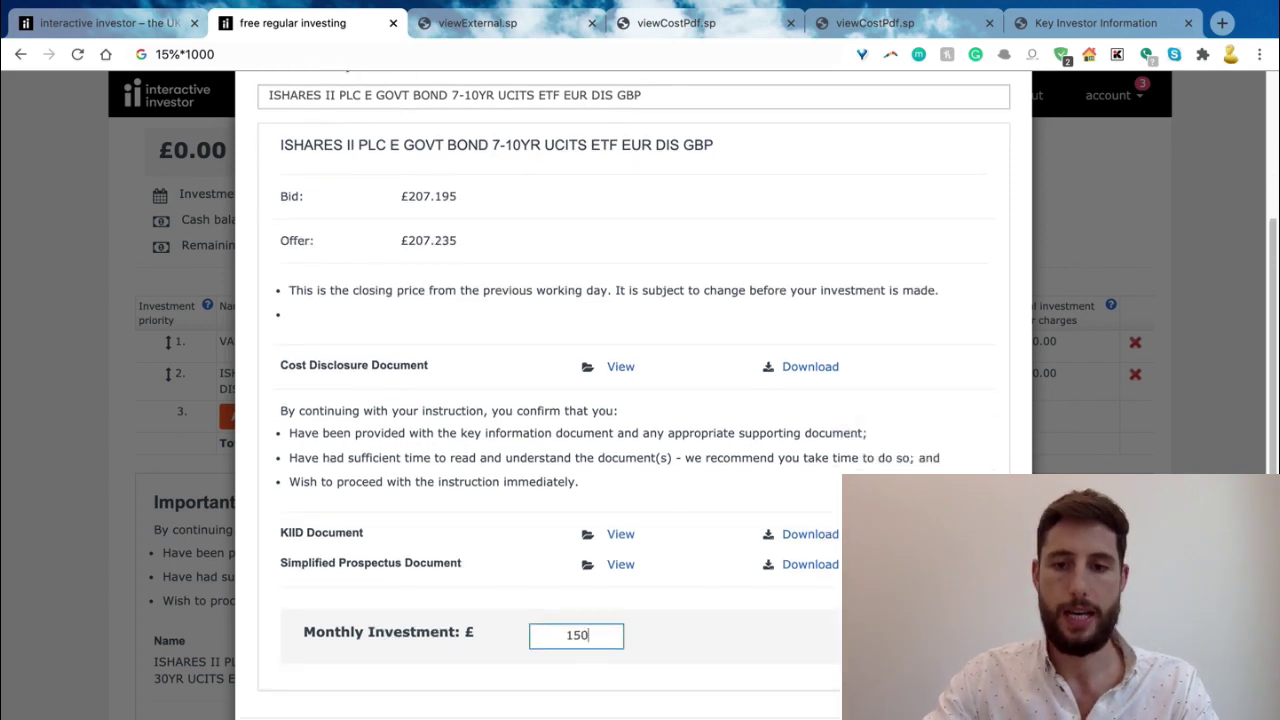
{"action": "key", "text": "Return"}
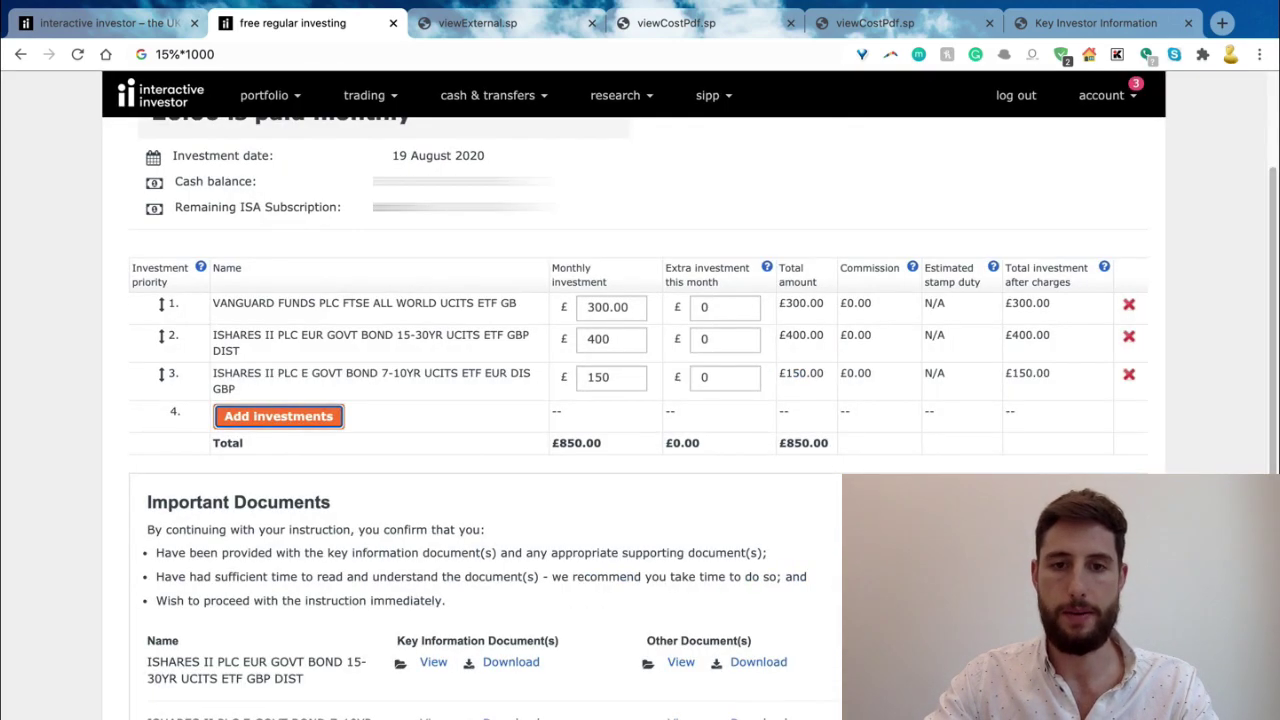
- Read the share-price minimum error and remove the 7-10yr EUR bond row, leaving £700
{"action": "scroll", "coordinate": [640, 400], "scroll_direction": "down", "scroll_amount": 3}
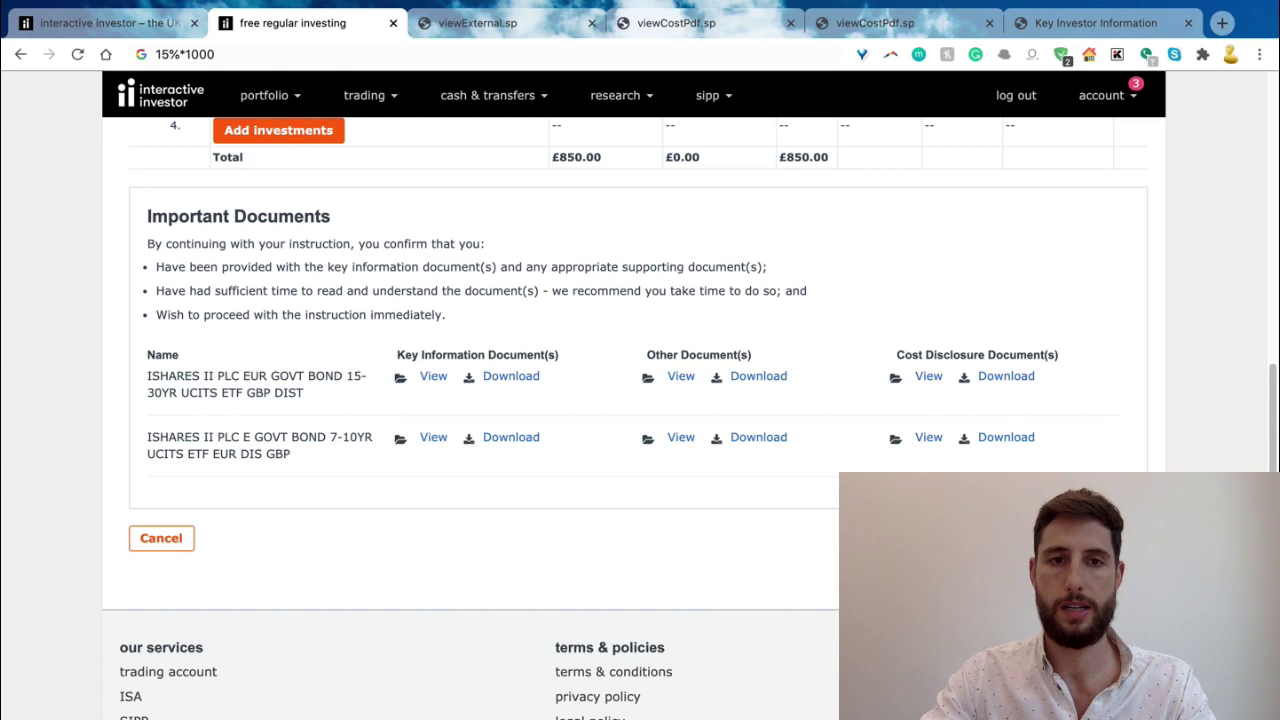
{"action": "scroll", "coordinate": [680, 533], "scroll_direction": "up", "scroll_amount": 2}
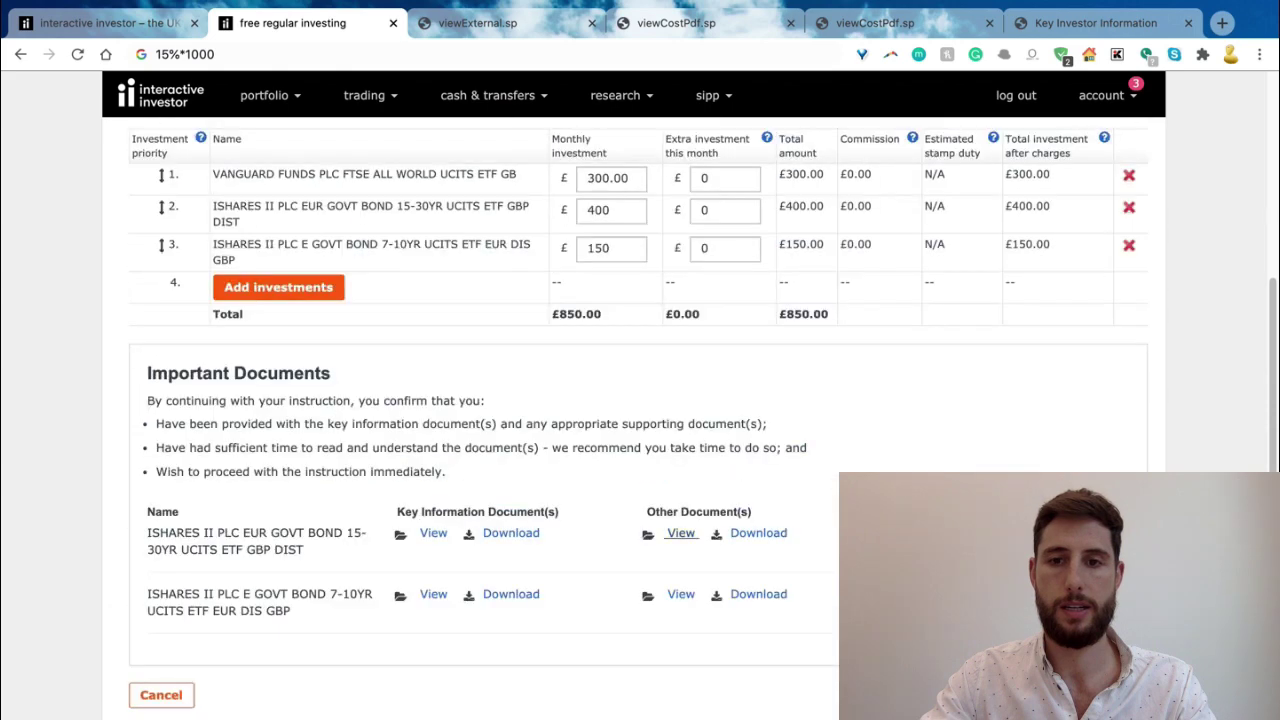
{"action": "scroll", "coordinate": [640, 400], "scroll_direction": "up", "scroll_amount": 5}
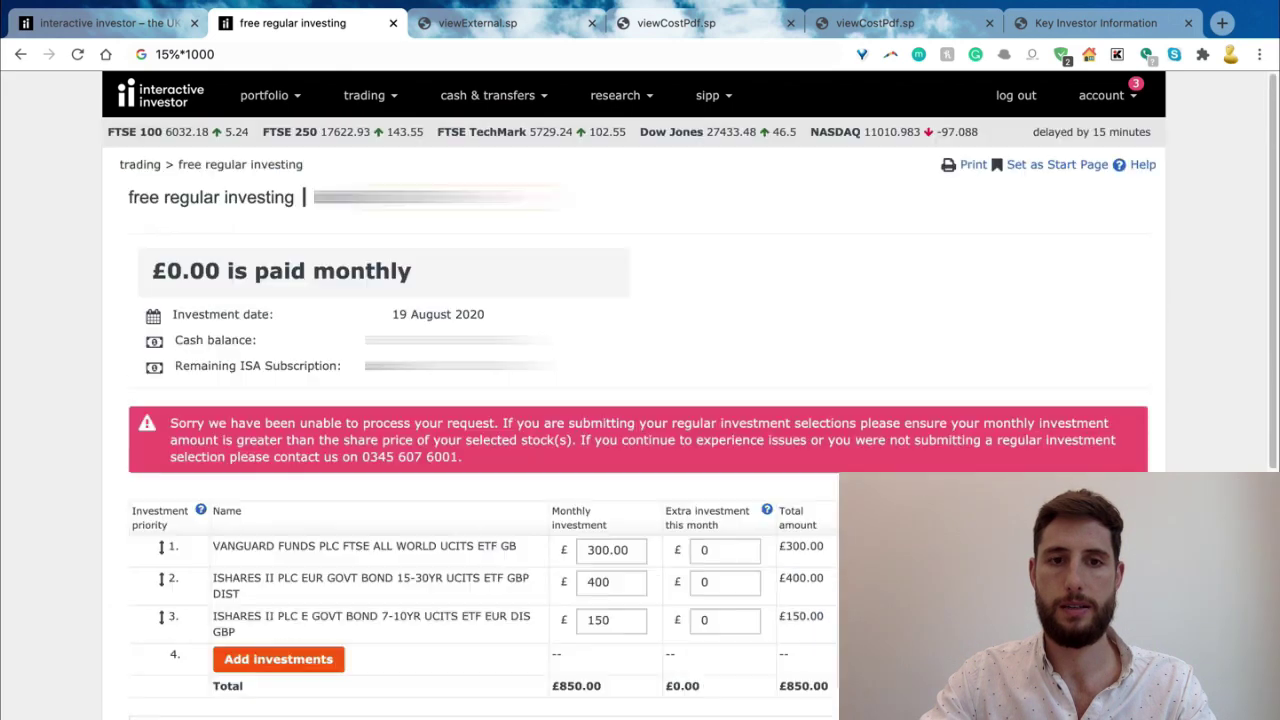
{"action": "left_click_drag", "start_coordinate": [170, 422], "coordinate": [462, 456]}
{"action": "scroll", "coordinate": [640, 400], "scroll_direction": "down", "scroll_amount": 2}
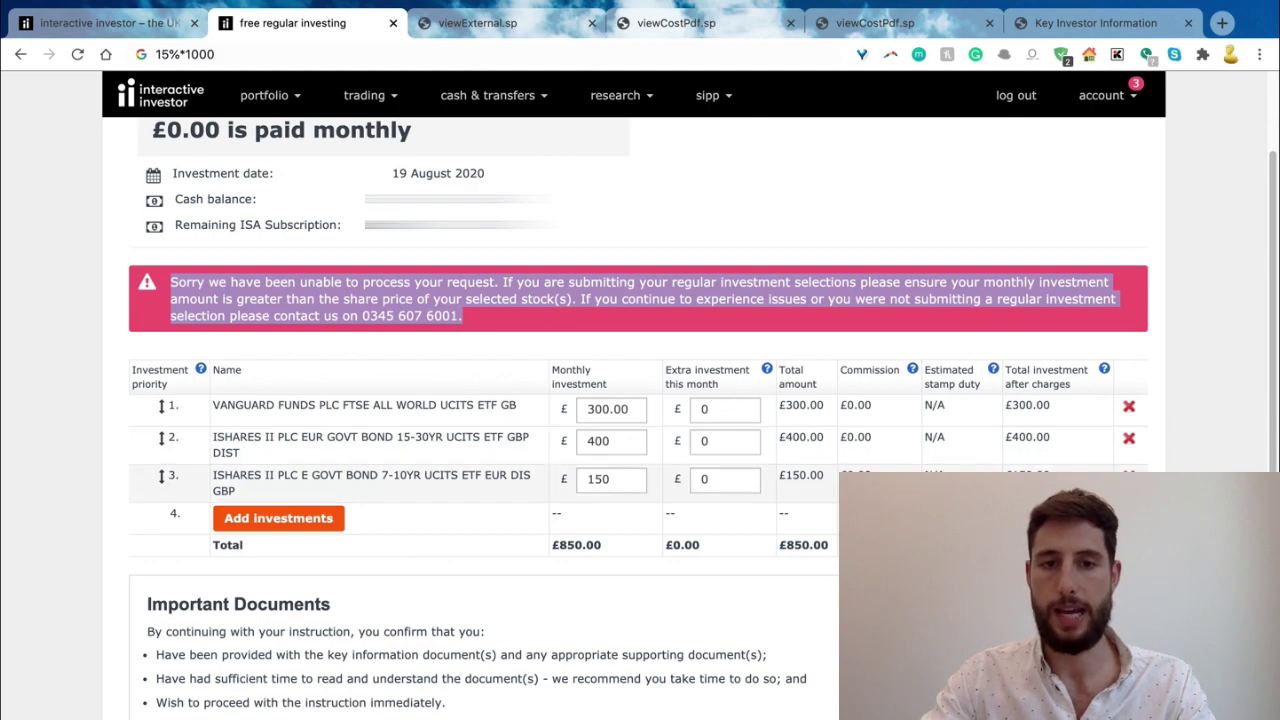
{"action": "double_click", "coordinate": [600, 479]}
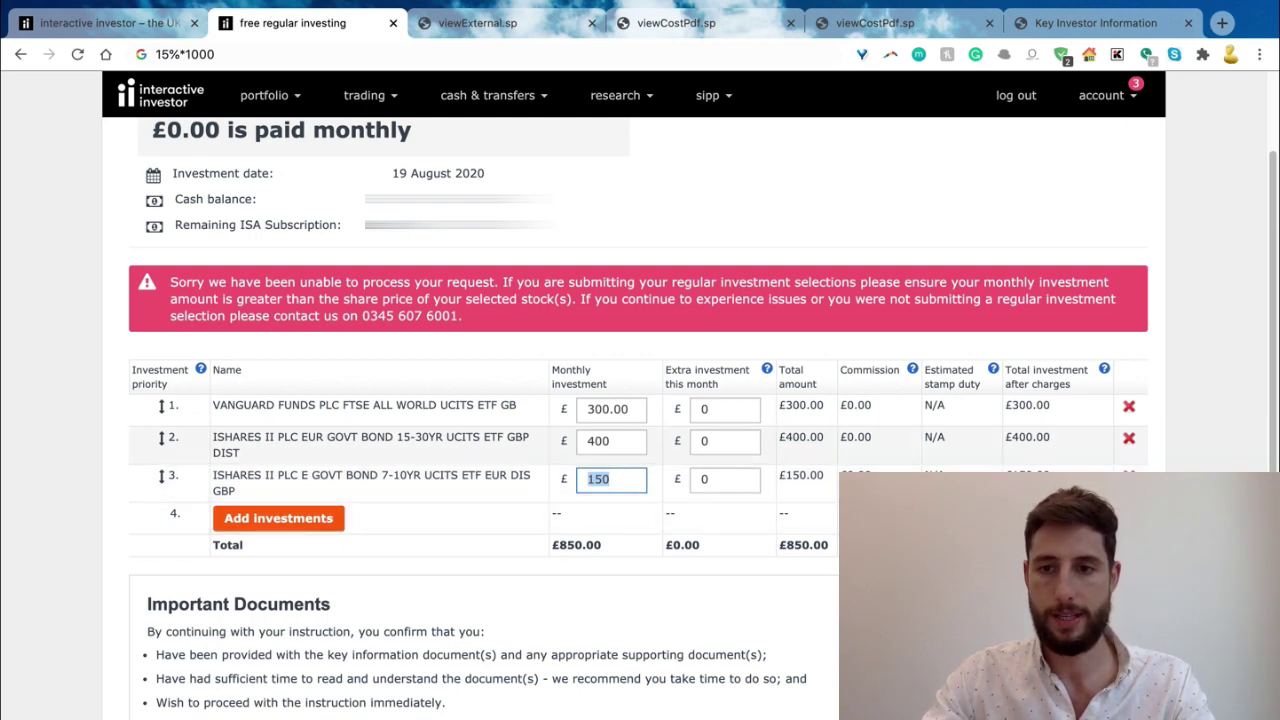
{"action": "key", "text": "Return"}
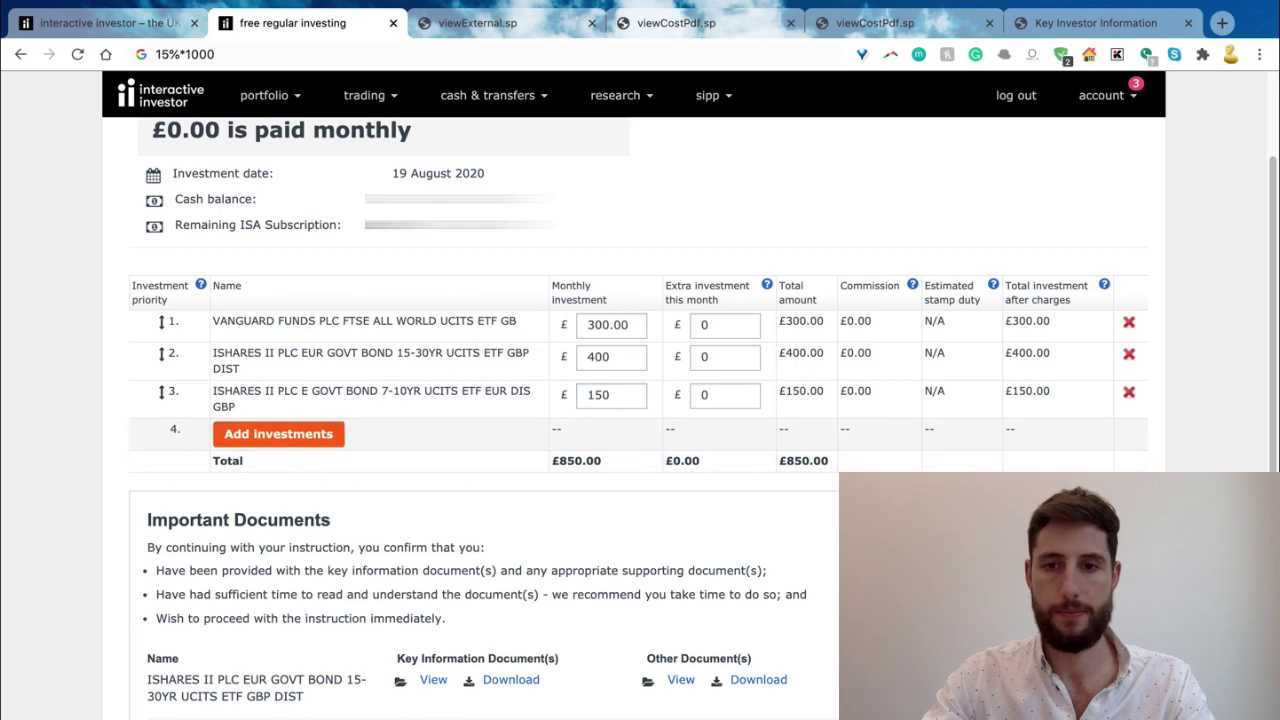
{"action": "left_click", "coordinate": [1129, 392]}
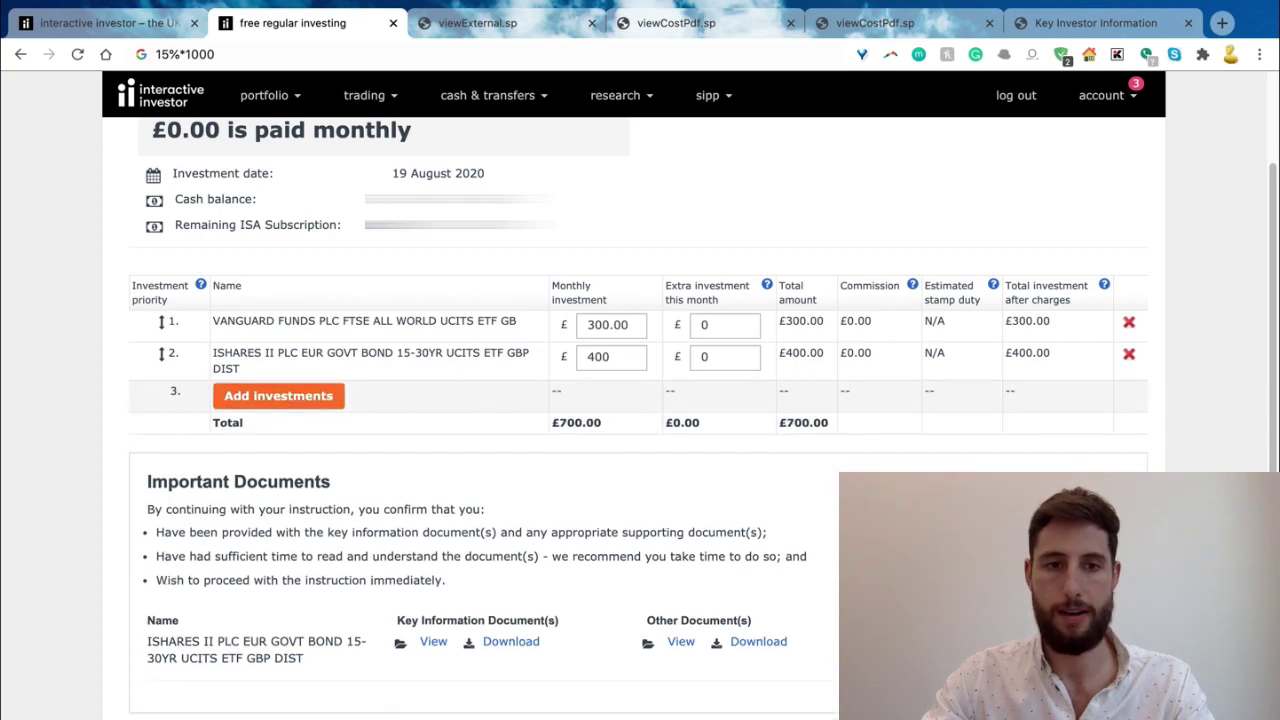
{"action": "left_click", "coordinate": [278, 394]}
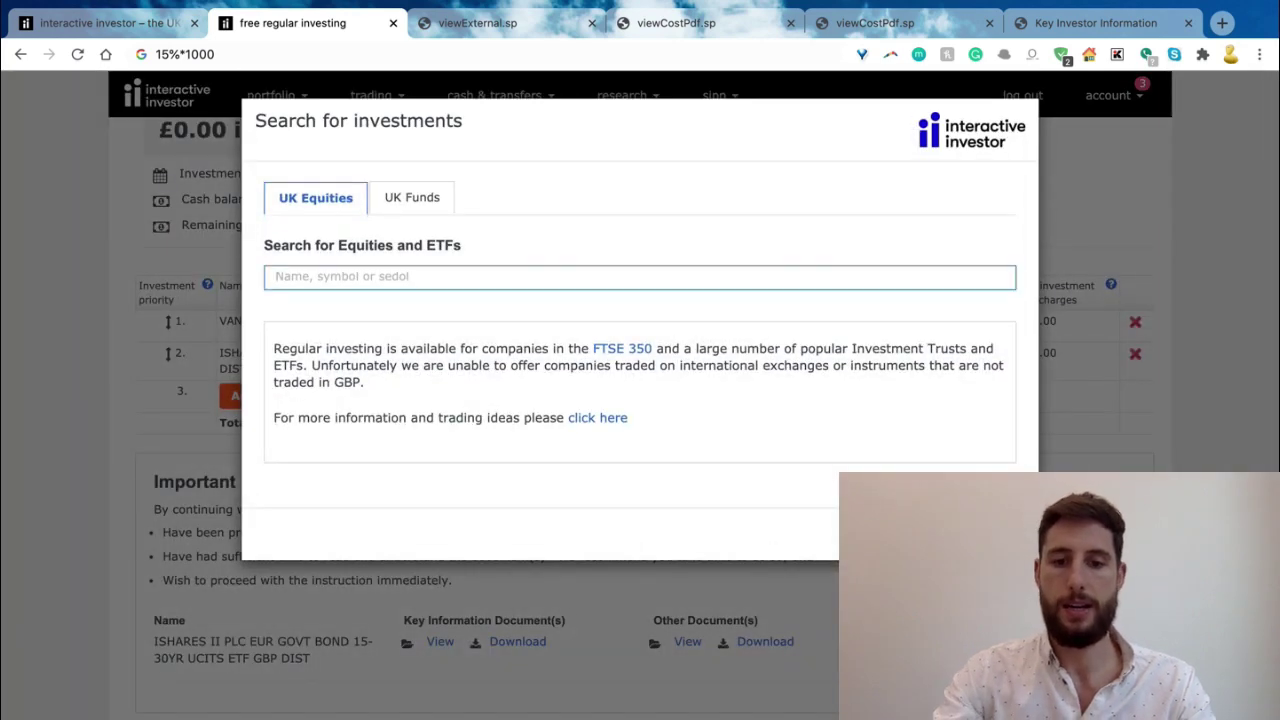
{"action": "type", "text": "7-10"}
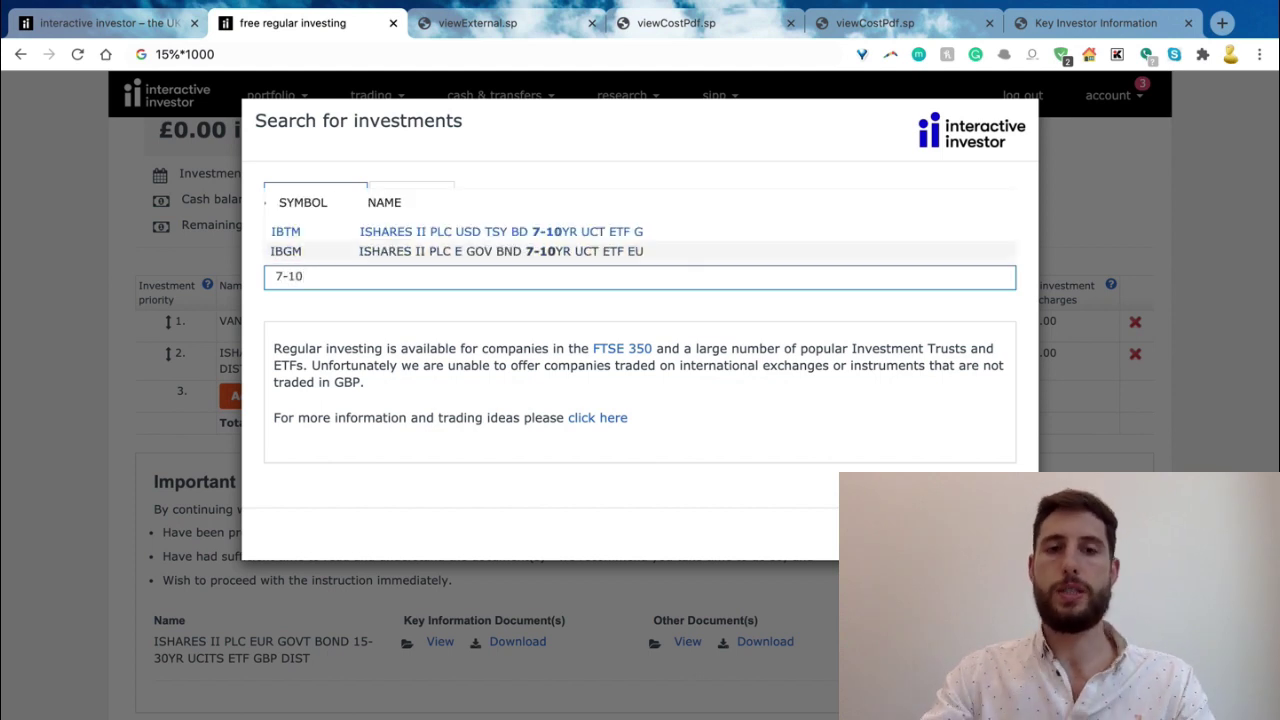
{"action": "key", "text": "Return"}
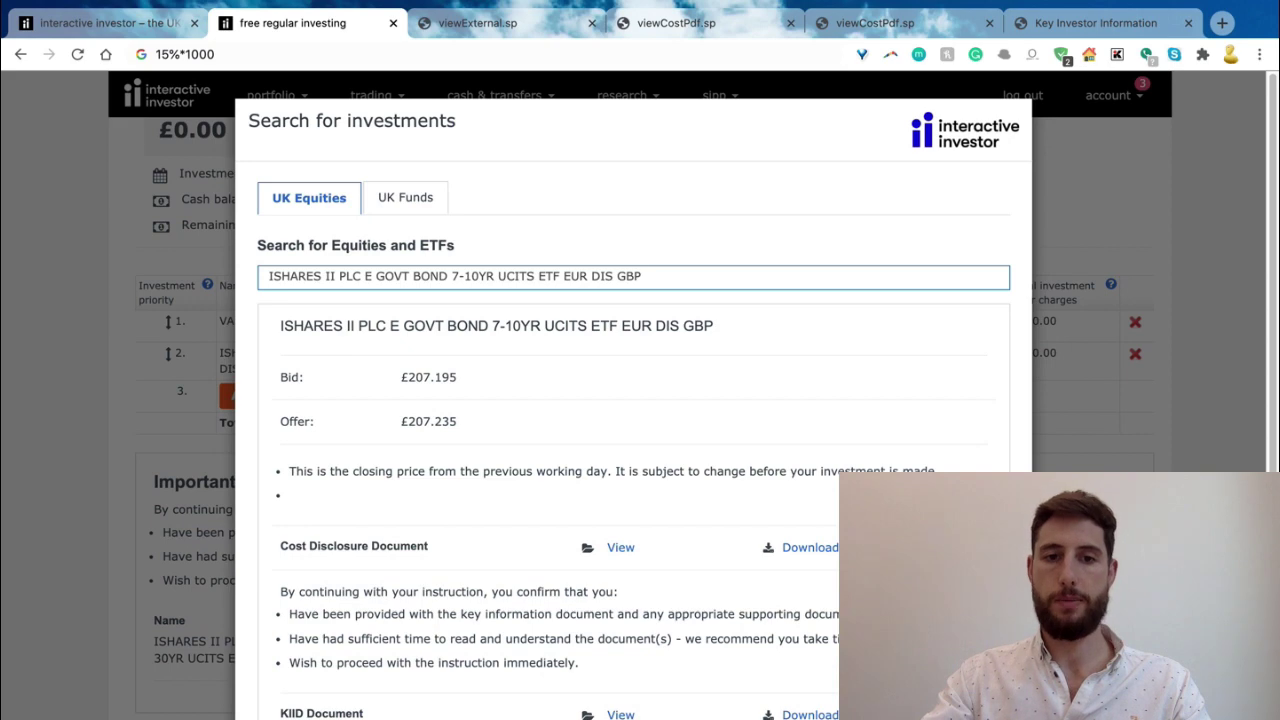
{"action": "left_click_drag", "start_coordinate": [401, 421], "coordinate": [457, 421]}
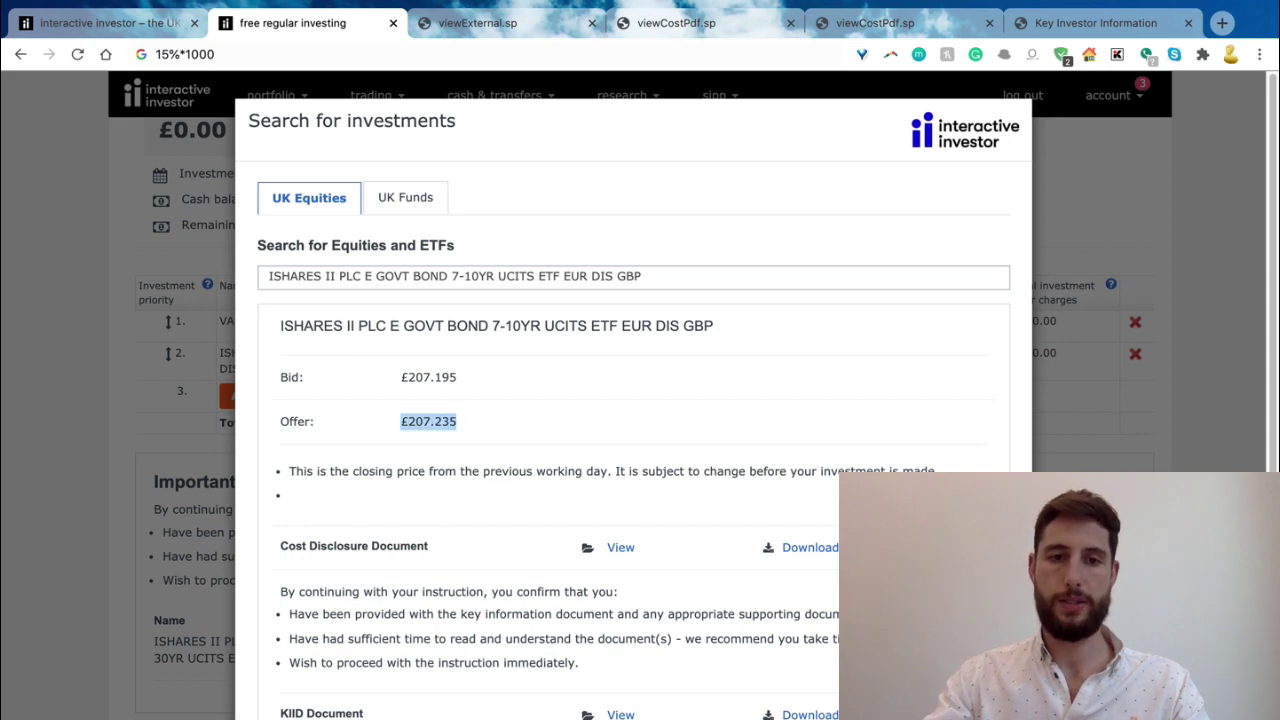
{"action": "mouse_move", "coordinate": [408, 377]}
{"action": "left_mouse_down"}
{"action": "mouse_move", "coordinate": [456, 377]}
{"action": "mouse_move", "coordinate": [400, 377]}
{"action": "left_mouse_up"}
{"action": "scroll", "coordinate": [634, 400], "scroll_direction": "down", "scroll_amount": 3}
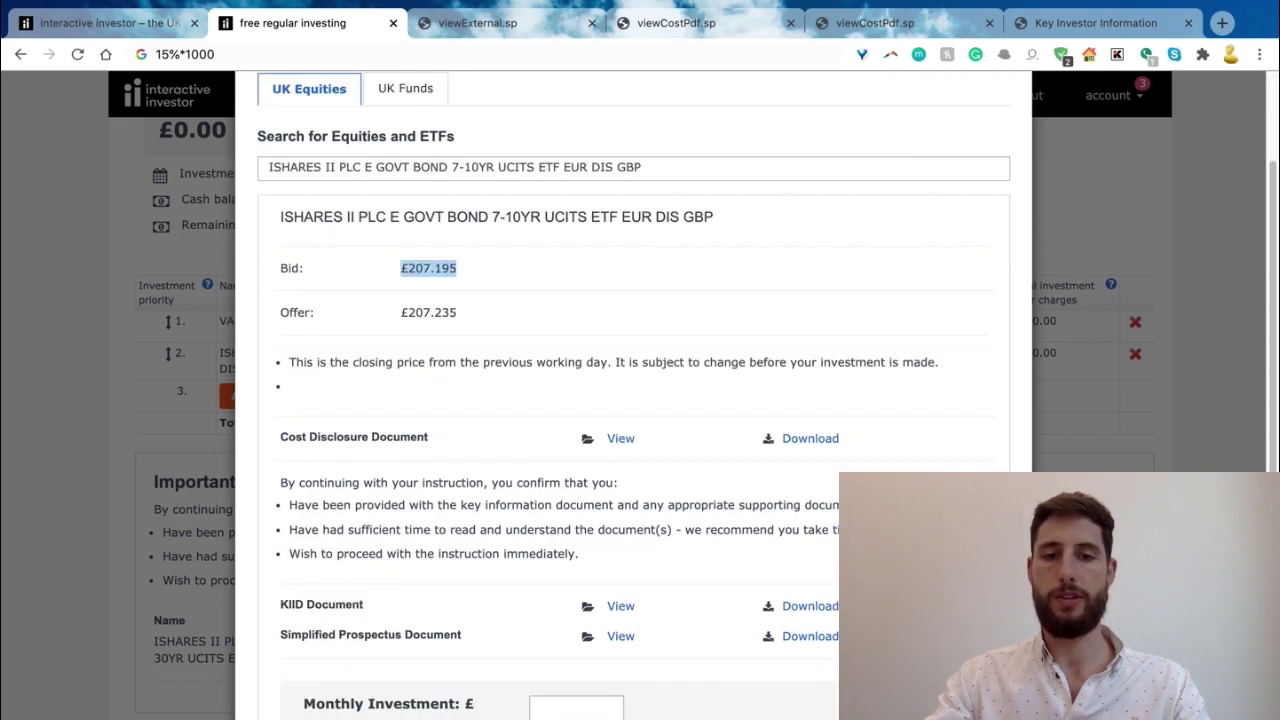
{"action": "scroll", "coordinate": [634, 400], "scroll_direction": "up", "scroll_amount": 3}
{"action": "scroll", "coordinate": [634, 400], "scroll_direction": "down", "scroll_amount": 3}
{"action": "scroll", "coordinate": [634, 400], "scroll_direction": "up", "scroll_amount": 2}
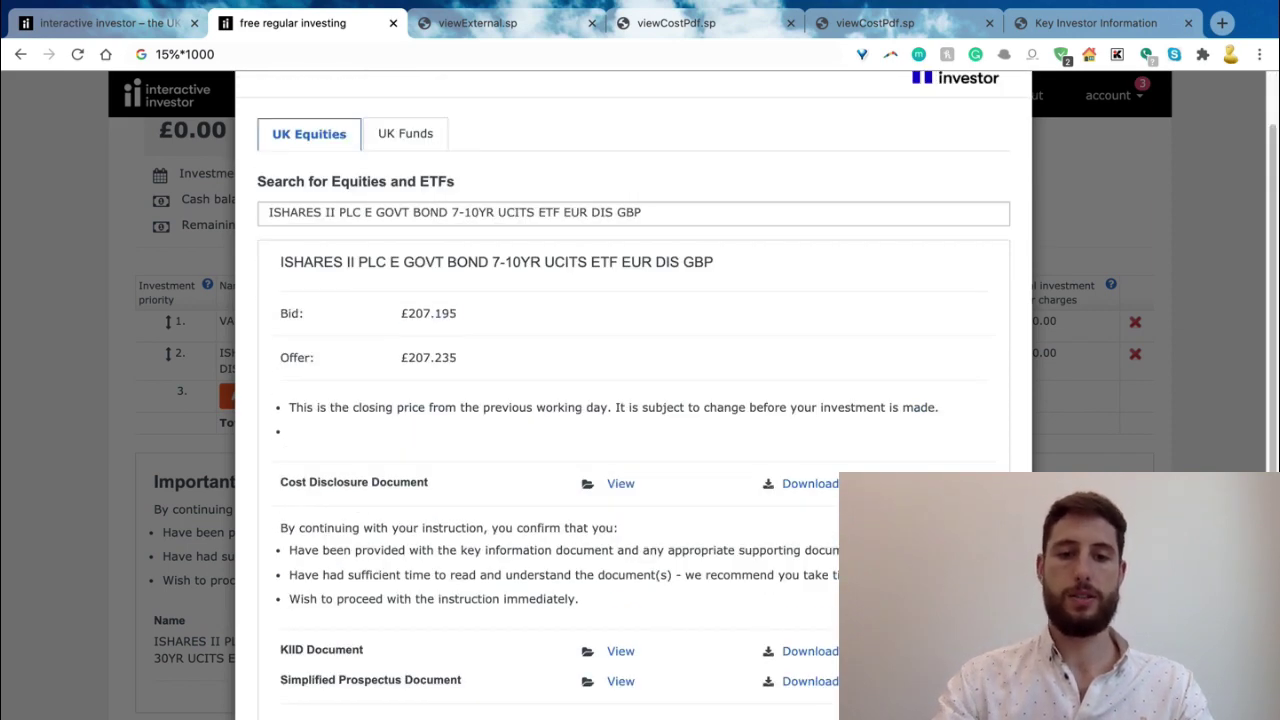
{"action": "scroll", "coordinate": [640, 400], "scroll_direction": "down", "scroll_amount": 2}
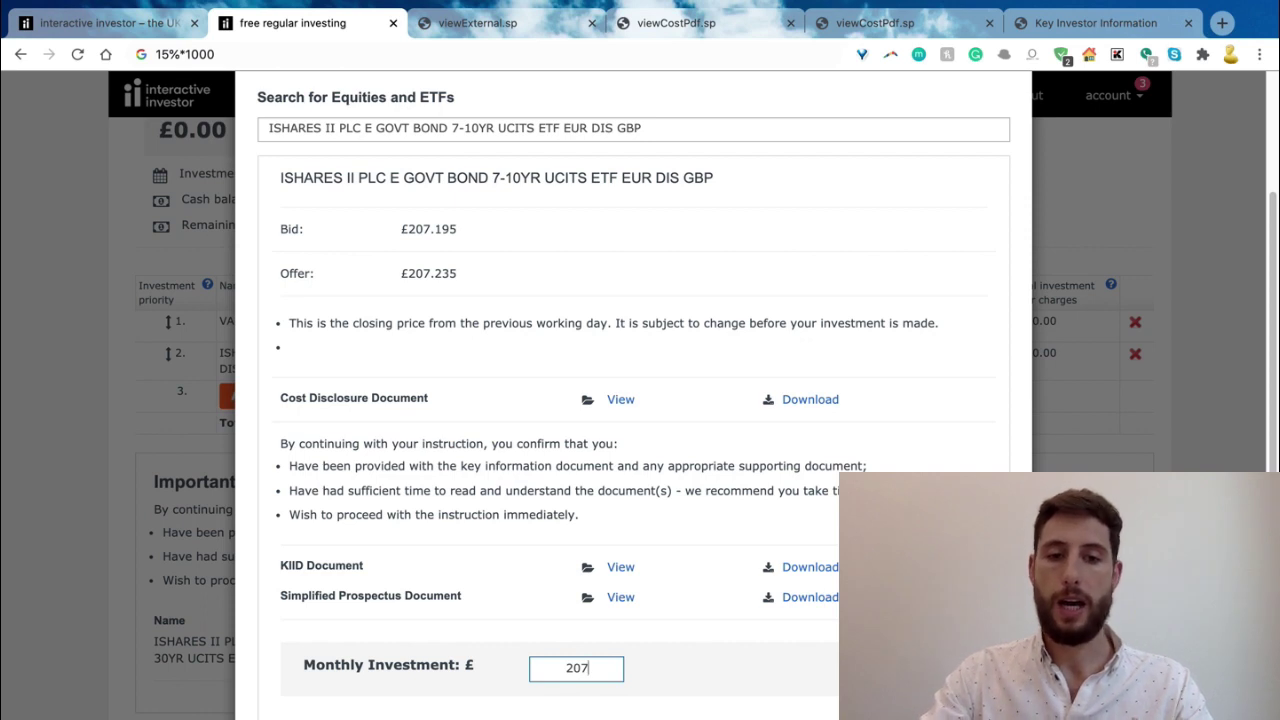
{"action": "scroll", "coordinate": [634, 400], "scroll_direction": "down", "scroll_amount": 1}
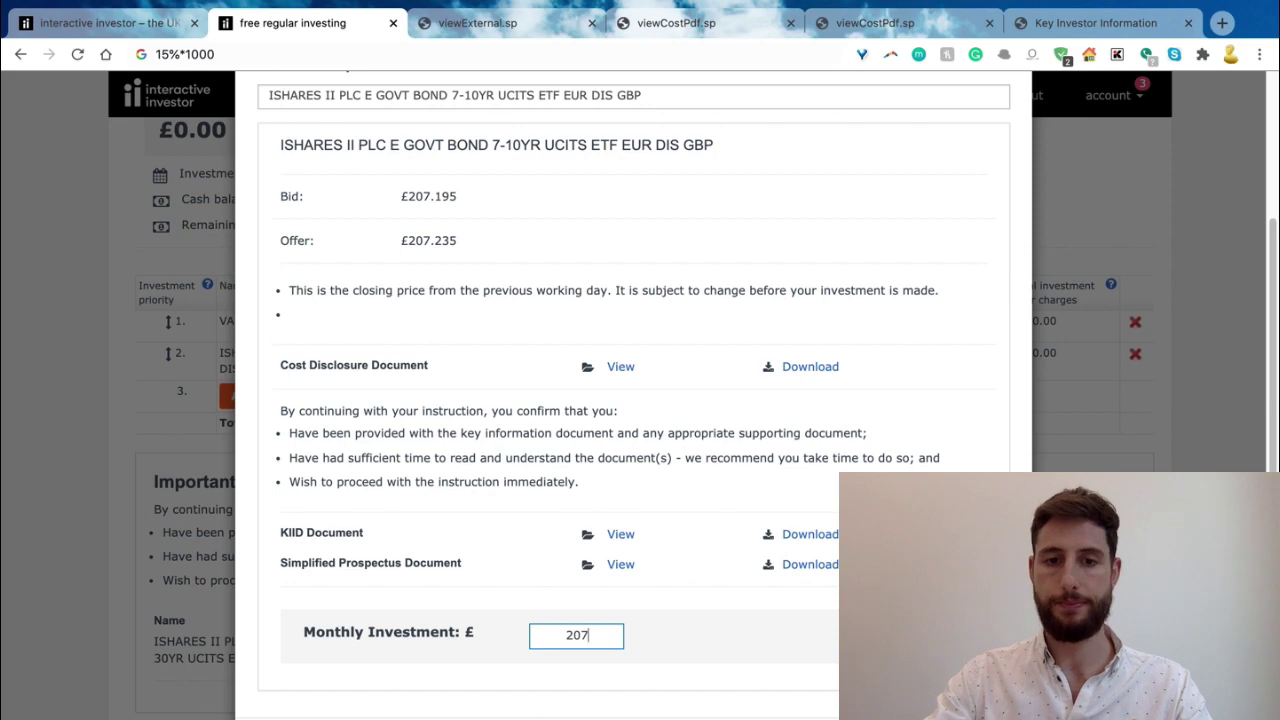
{"action": "key", "text": "ctrl+a"}
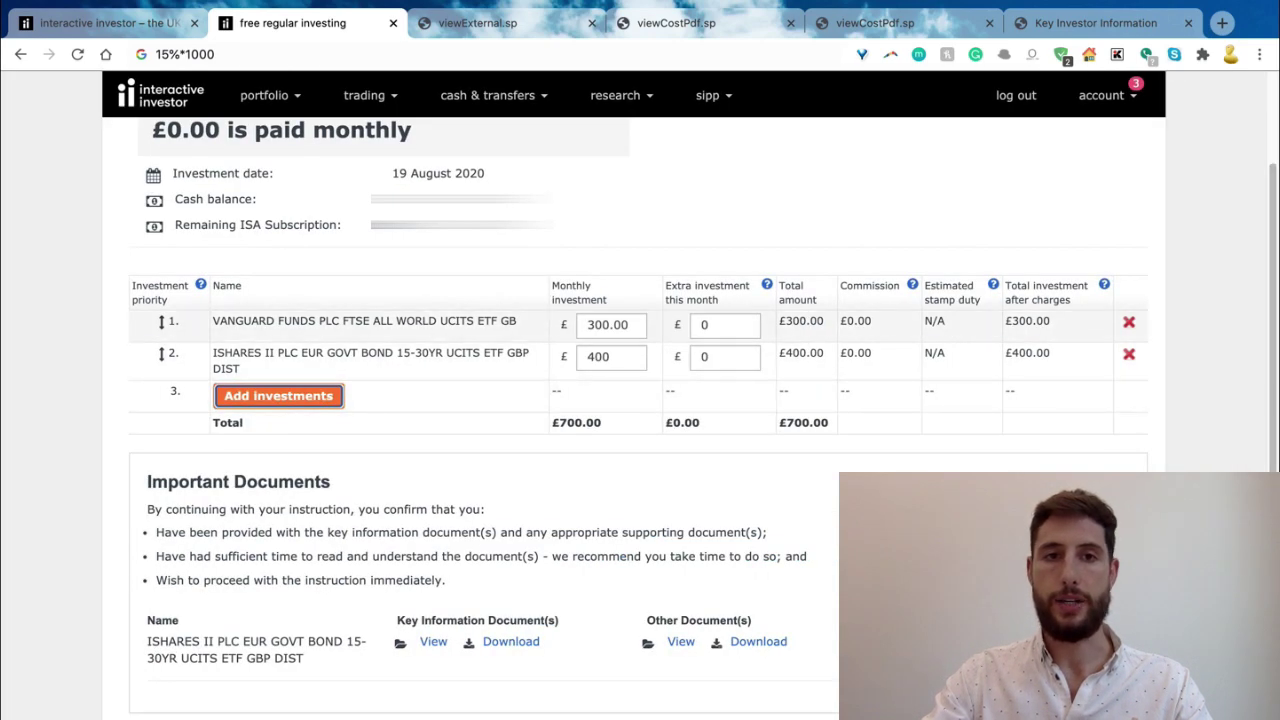
- Dismiss the trading options menu and open the Search for investments dialog from Add investments
{"action": "left_click", "coordinate": [366, 95]}
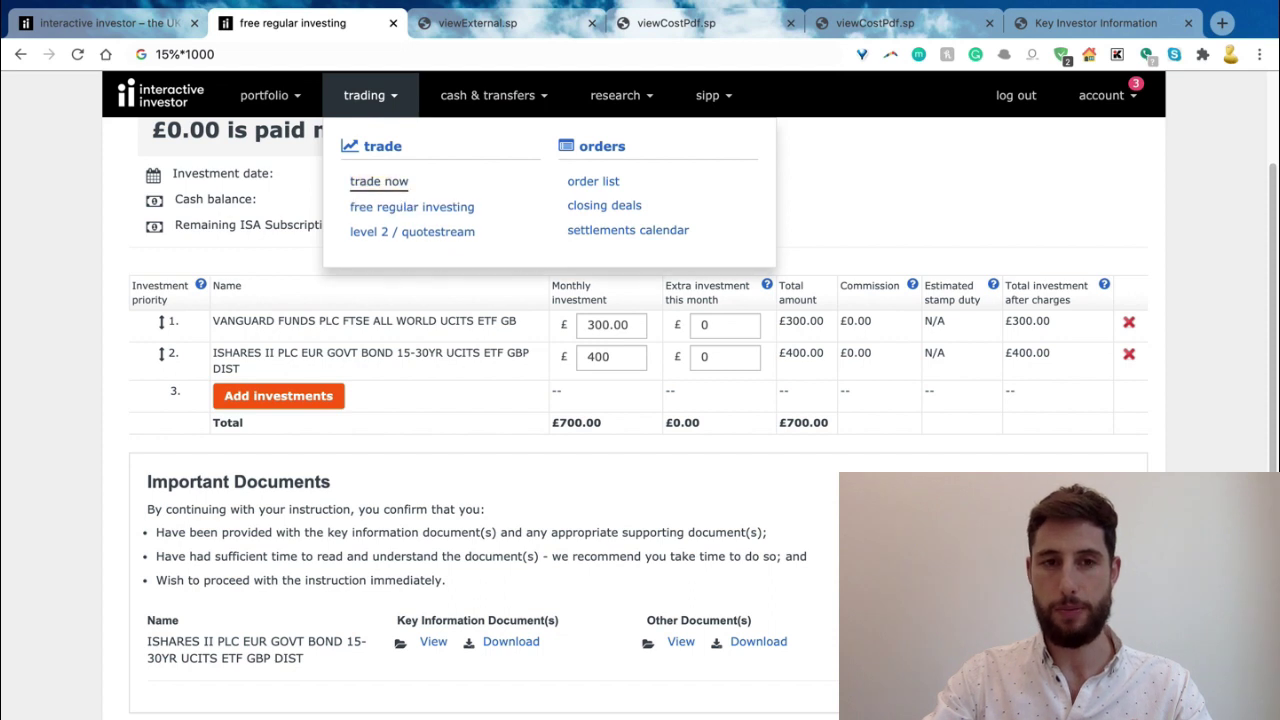
{"action": "triple_click", "coordinate": [412, 205]}
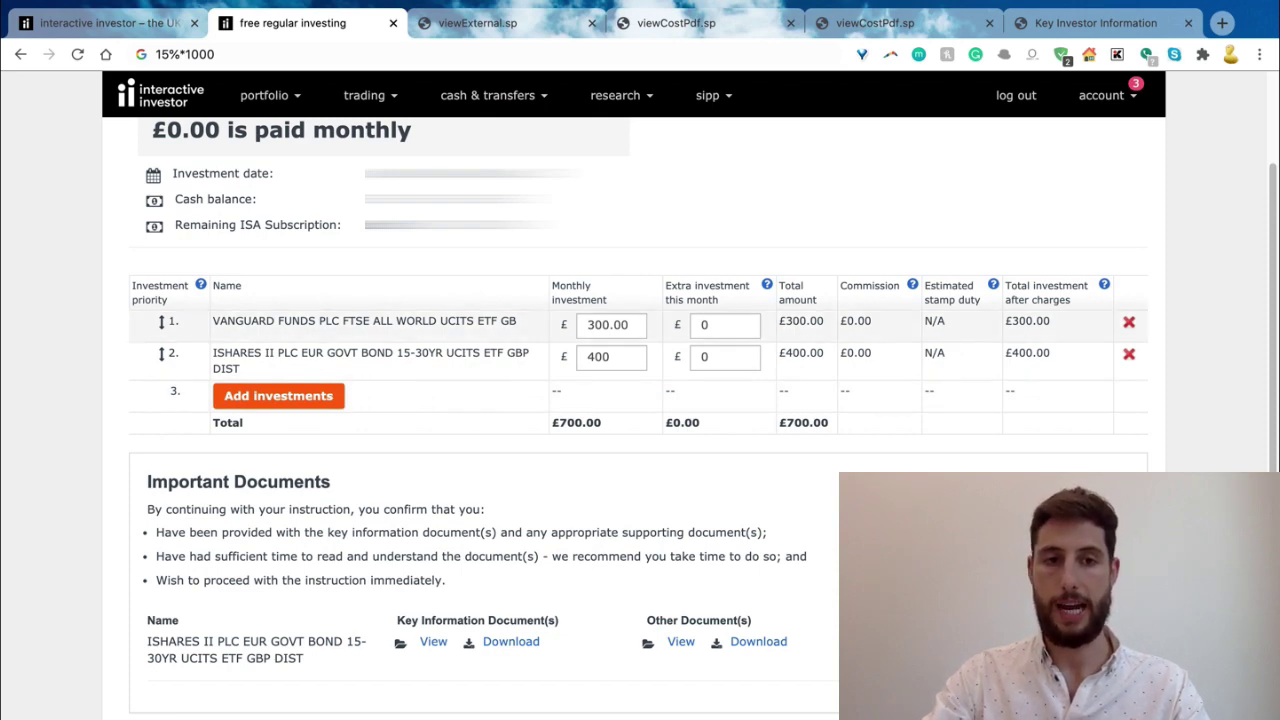
{"action": "left_click", "coordinate": [278, 395]}
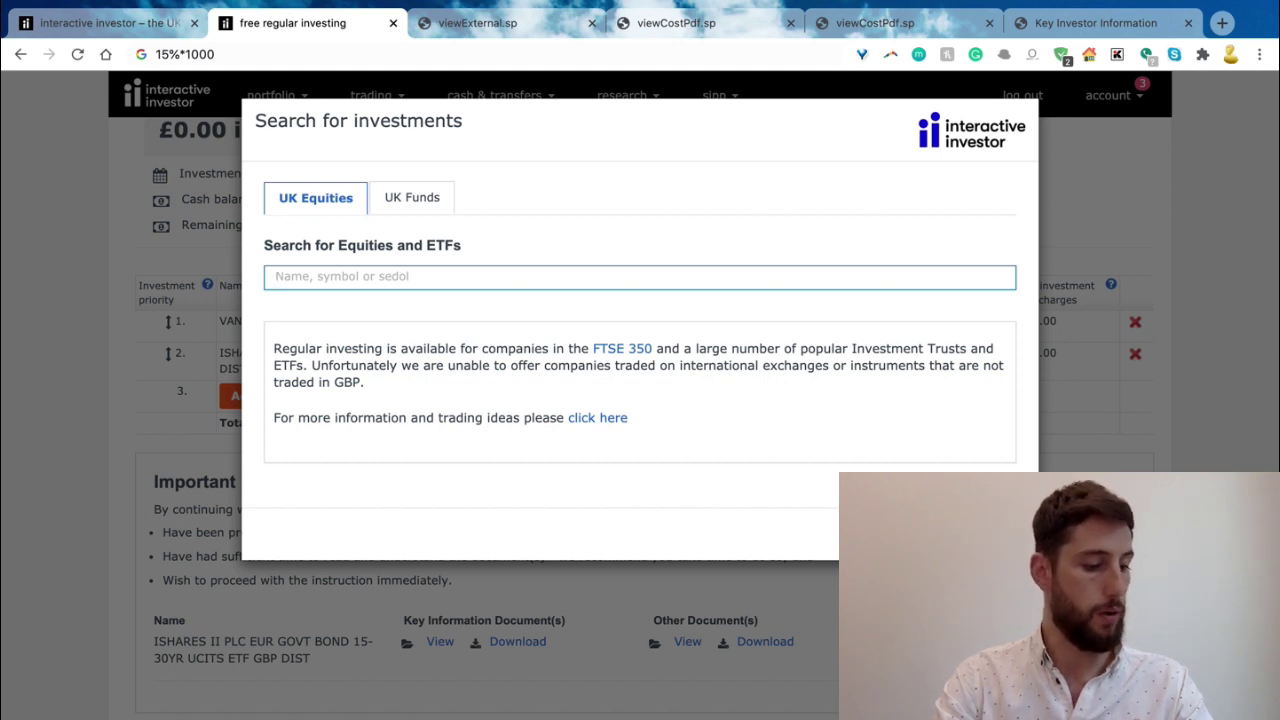
- Search '7-10' and select the iShares USD Treasury Bond 7-10yr ETF, noting its £172.42 bid
{"action": "type", "text": "7-1"}
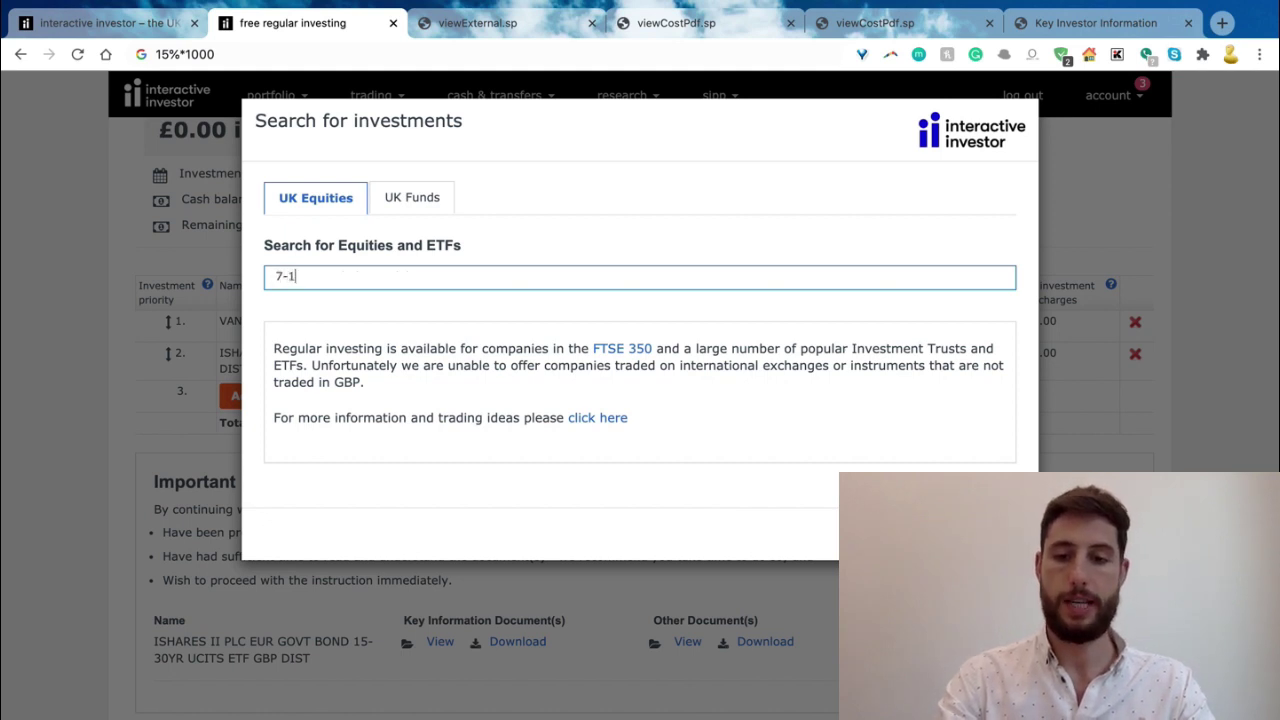
{"action": "type", "text": "0"}
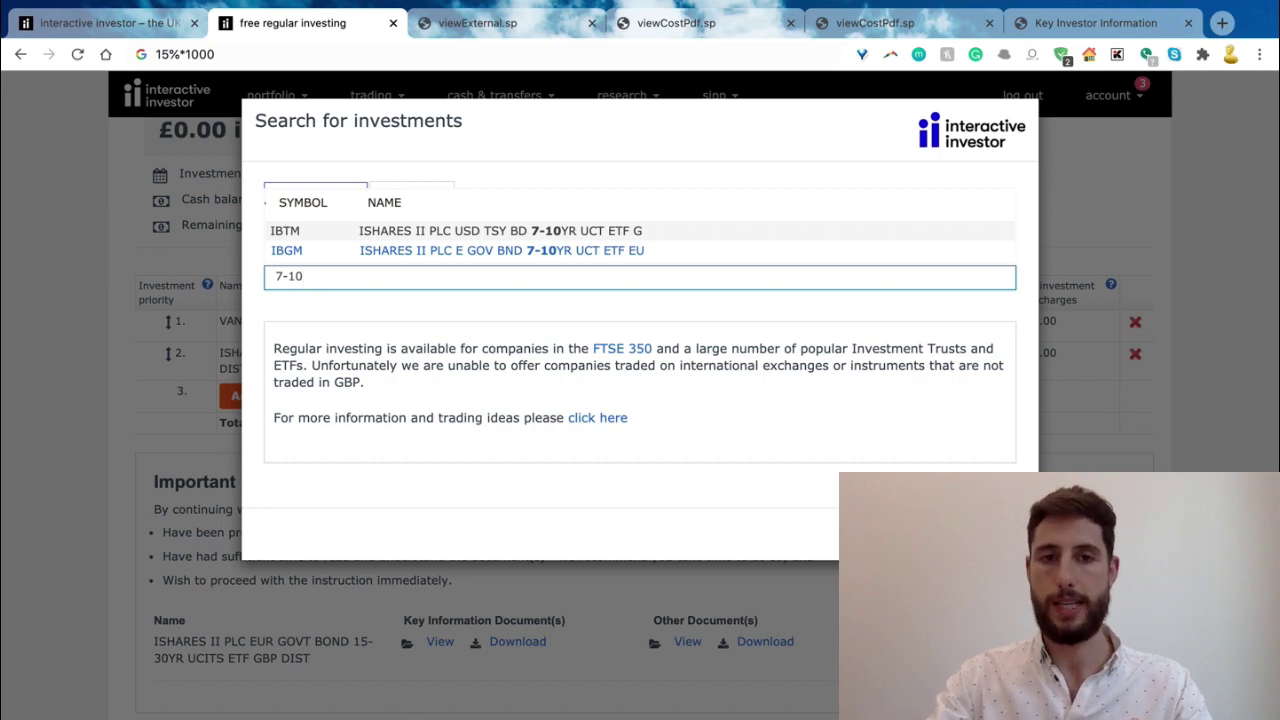
{"action": "key", "text": "Return"}
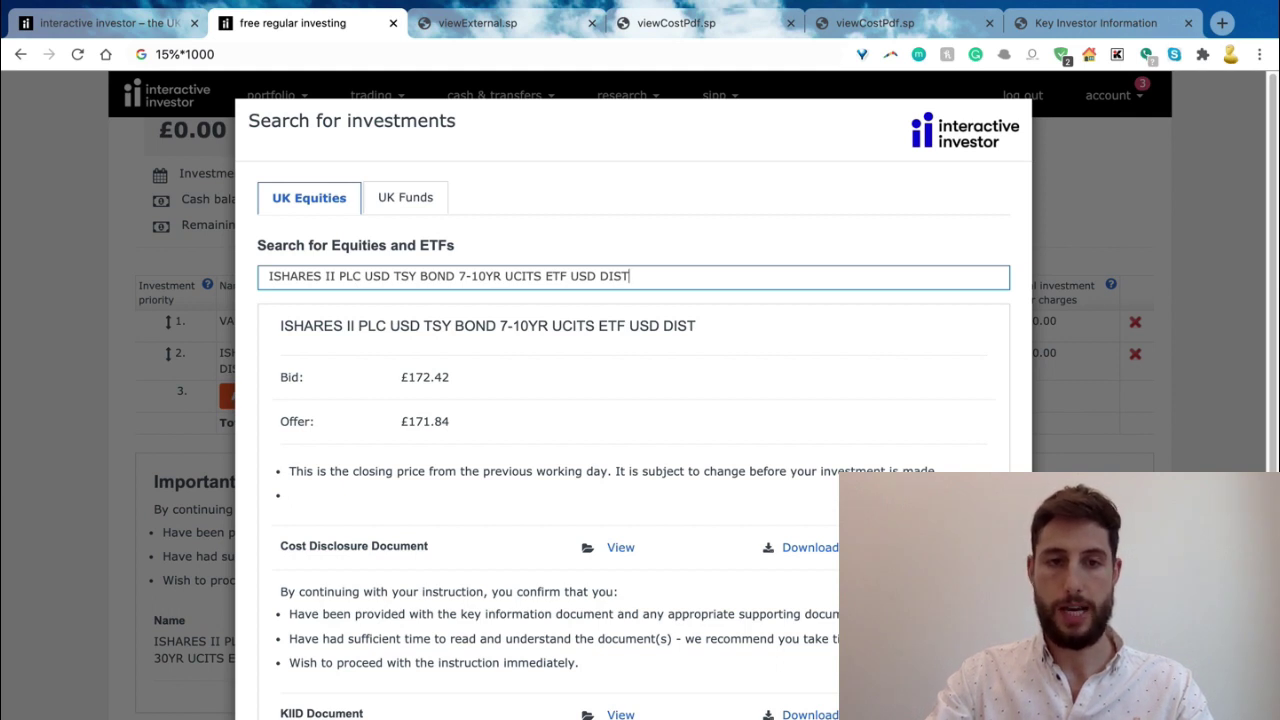
{"action": "left_click_drag", "start_coordinate": [450, 377], "coordinate": [400, 377]}
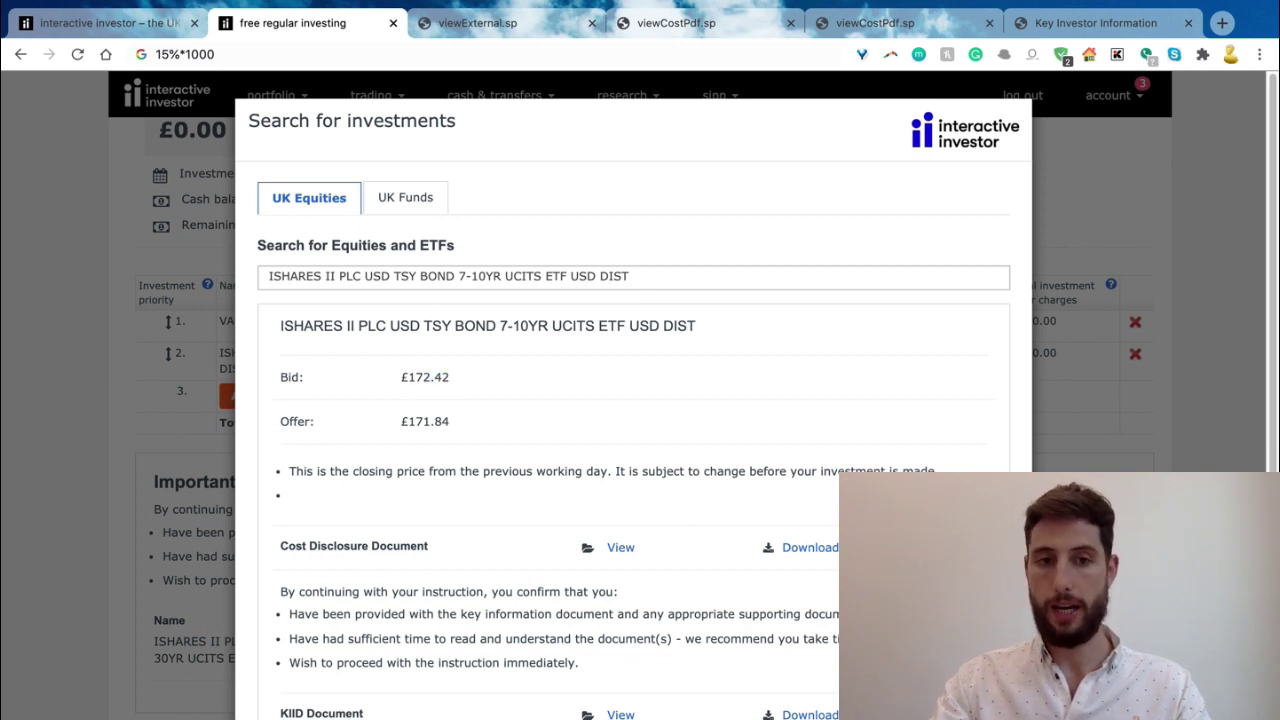
{"action": "scroll", "coordinate": [633, 400], "scroll_direction": "down", "scroll_amount": 1}
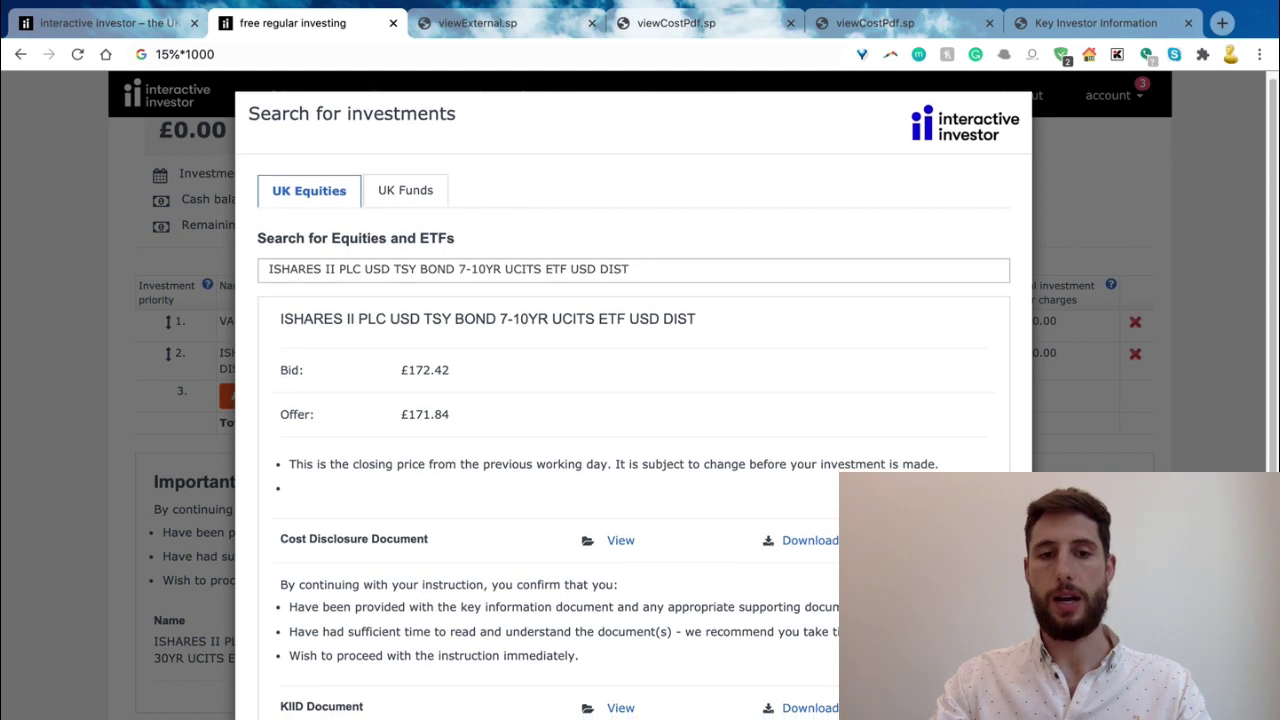
{"action": "scroll", "coordinate": [633, 400], "scroll_direction": "down", "scroll_amount": 1}
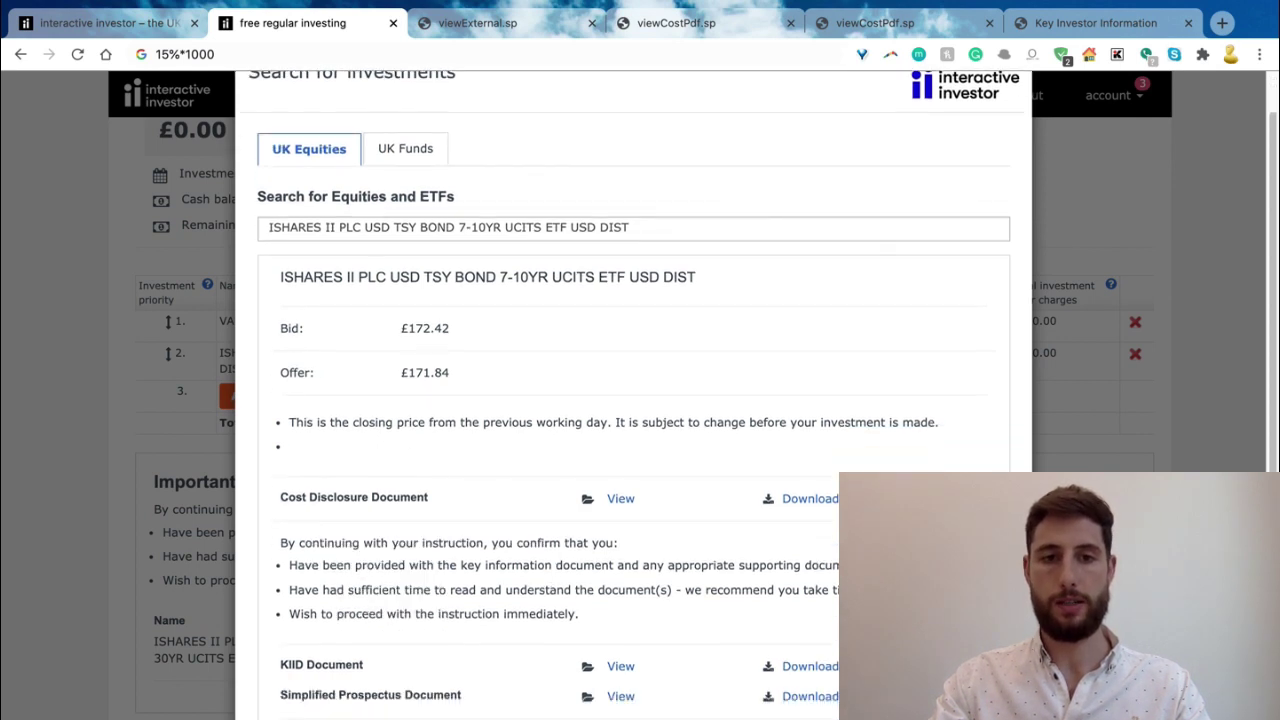
{"action": "scroll", "coordinate": [633, 400], "scroll_direction": "down", "scroll_amount": 2}
- Enter £173 as its monthly investment and open its cost disclosure document
{"action": "left_click", "coordinate": [576, 696]}
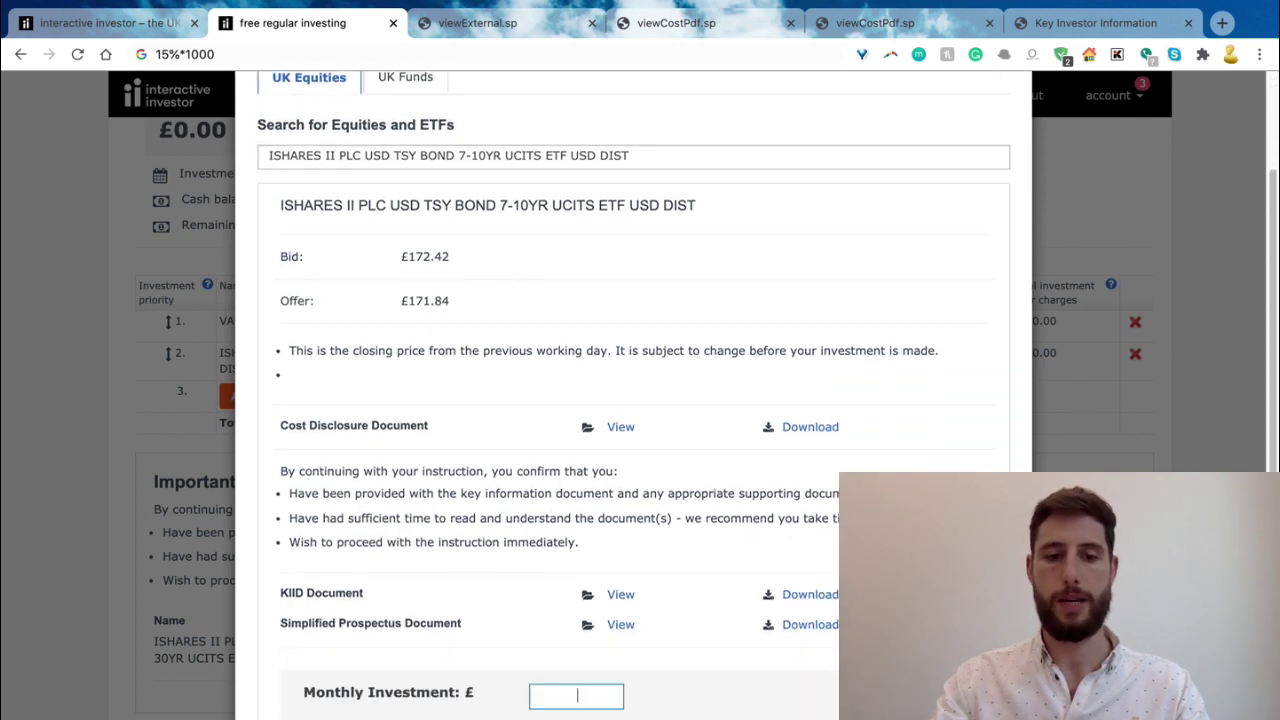
{"action": "type", "text": "173"}
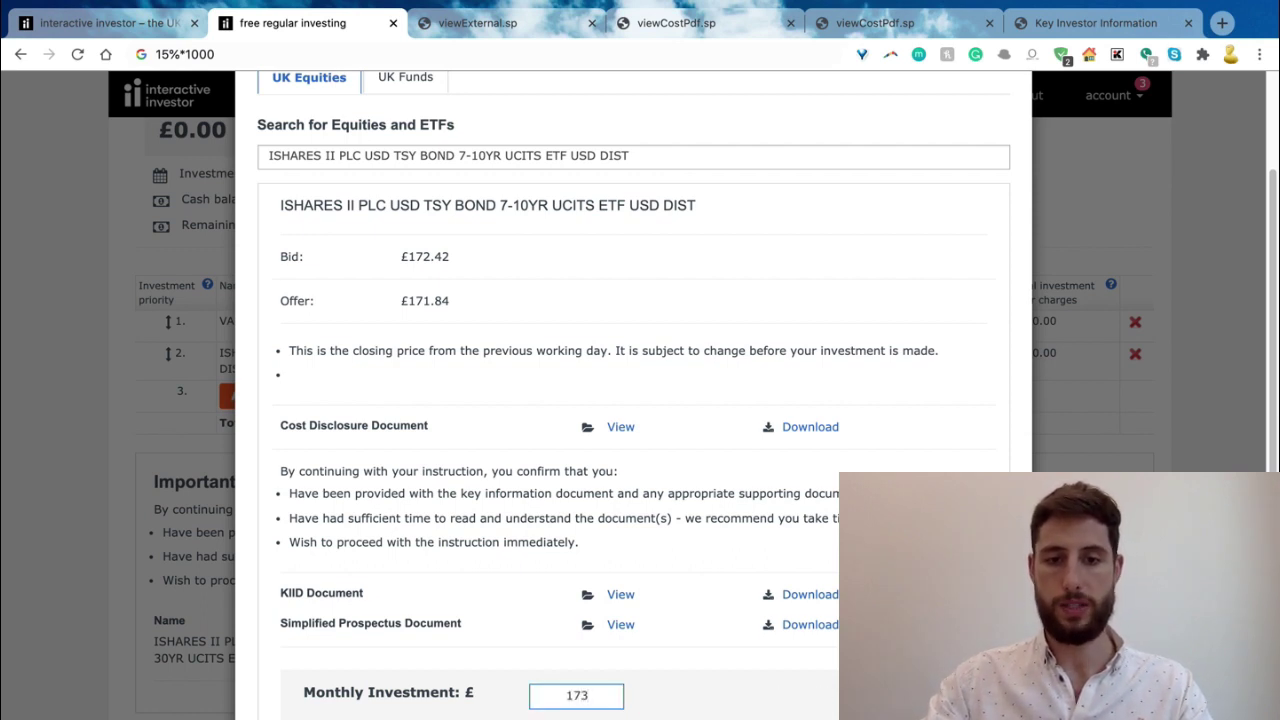
{"action": "scroll", "coordinate": [640, 400], "scroll_direction": "down", "scroll_amount": 1}
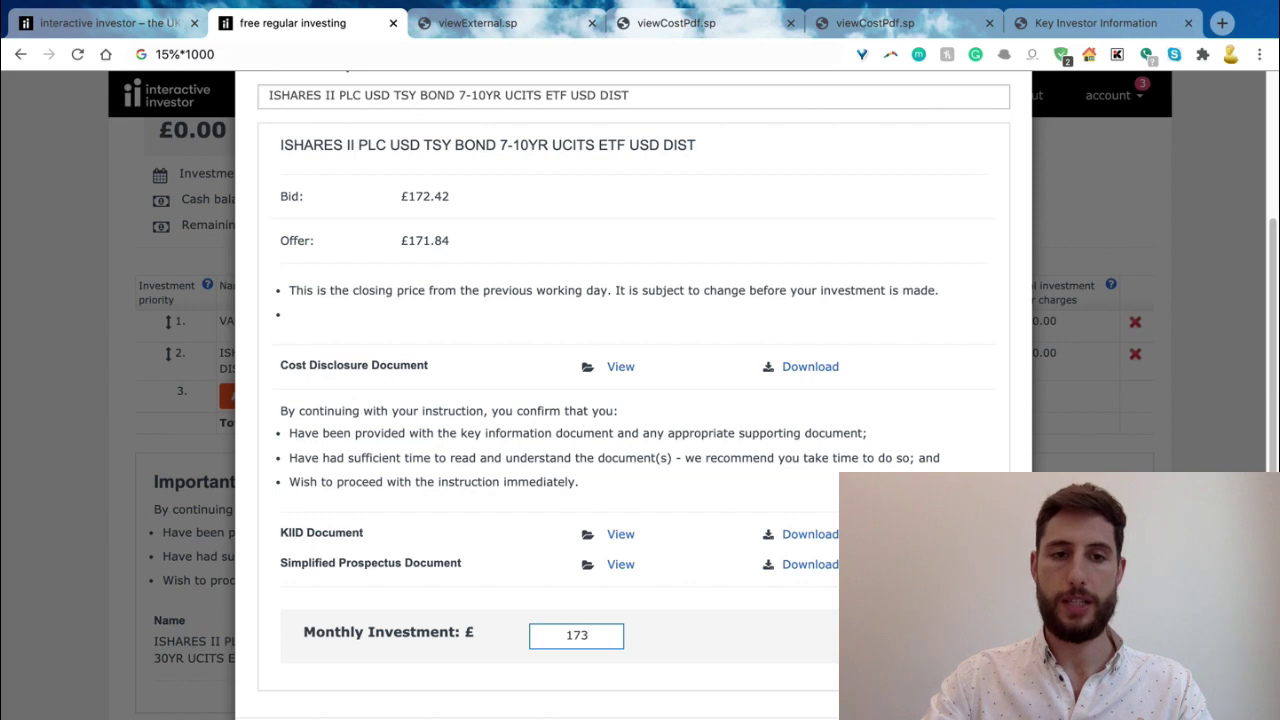
{"action": "left_click", "coordinate": [620, 366]}
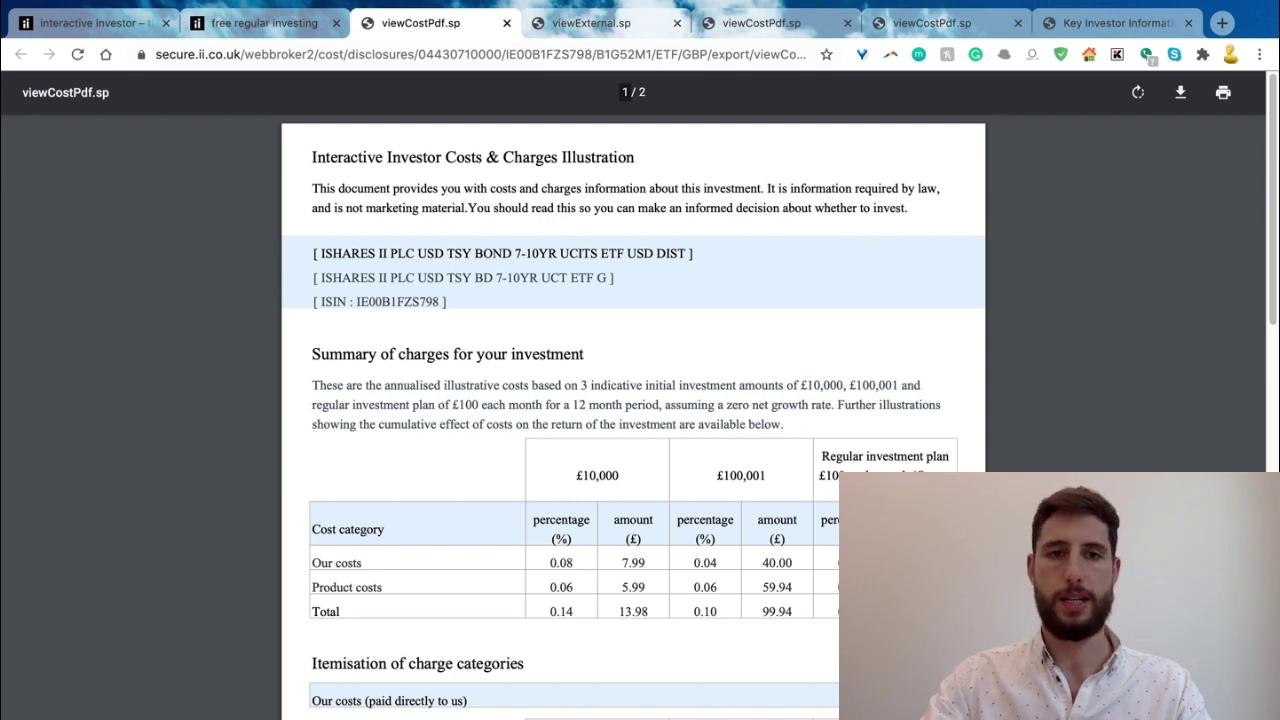
- Open the Treasury ETF's KIID, enlarge it, and highlight its U.S. Treasury 7-10 Year benchmark
{"action": "left_click", "coordinate": [270, 22]}
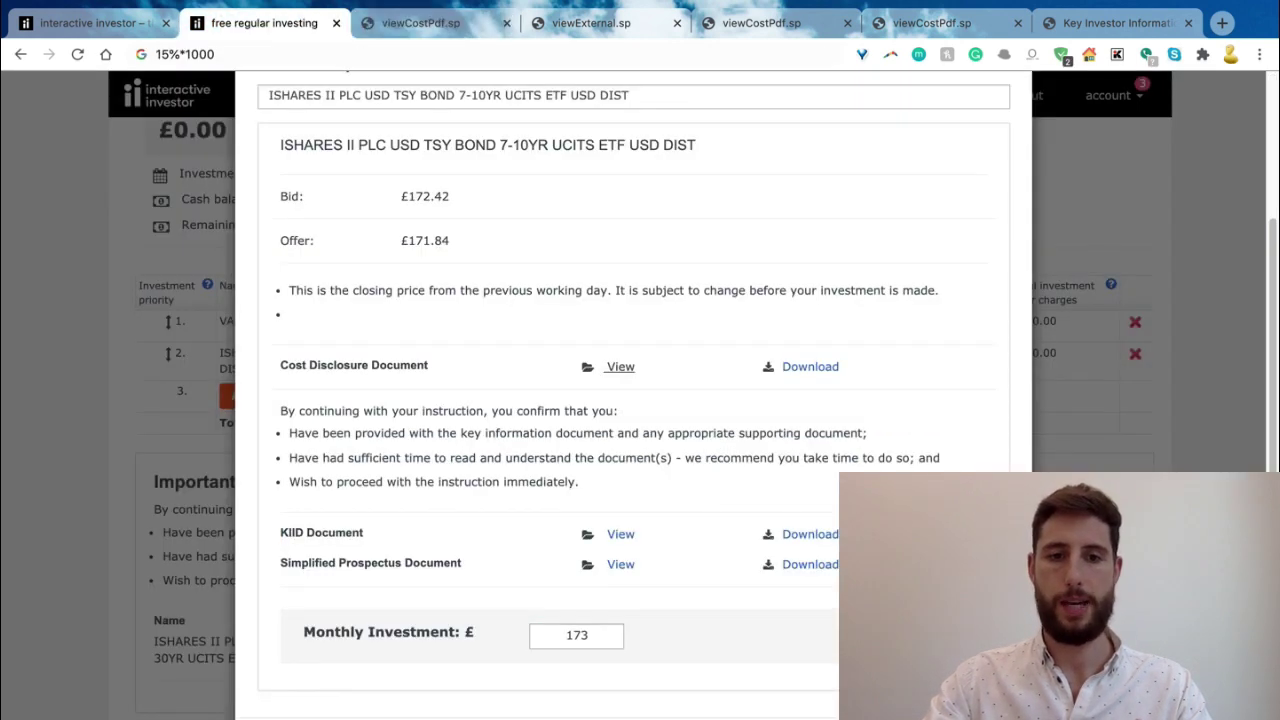
{"action": "left_click", "coordinate": [620, 534]}
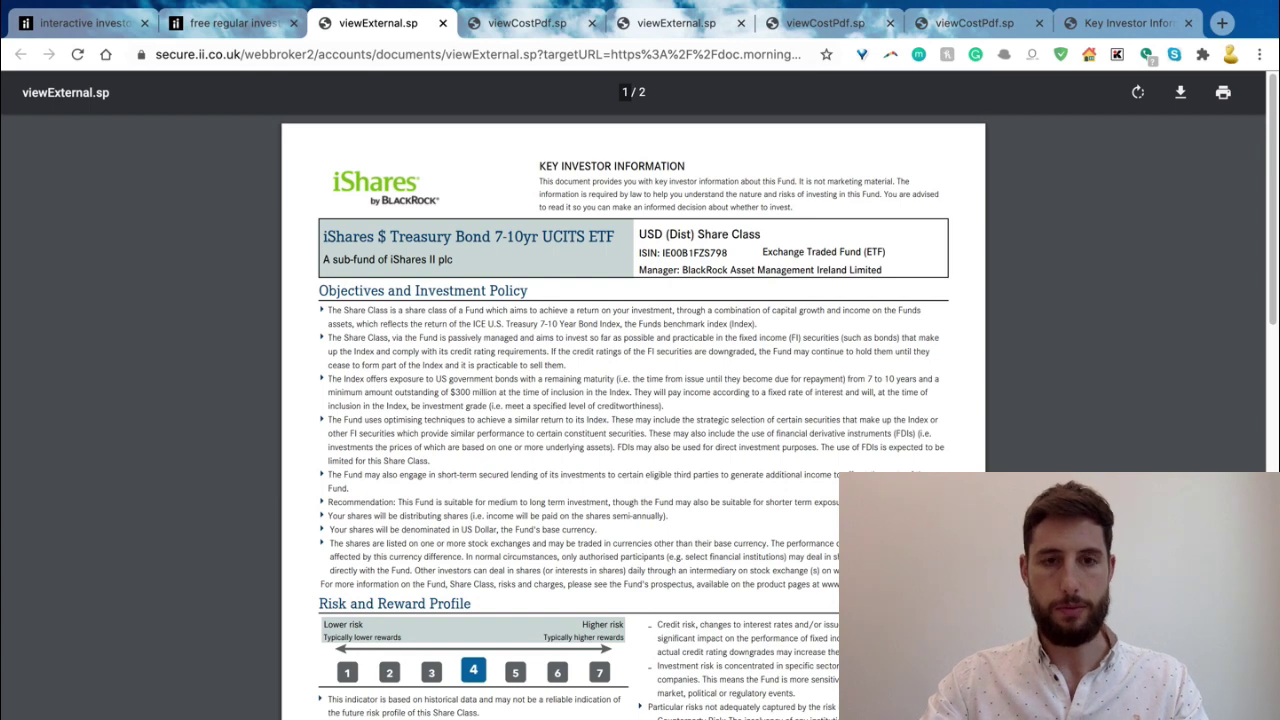
{"action": "key", "text": "ctrl+plus"}
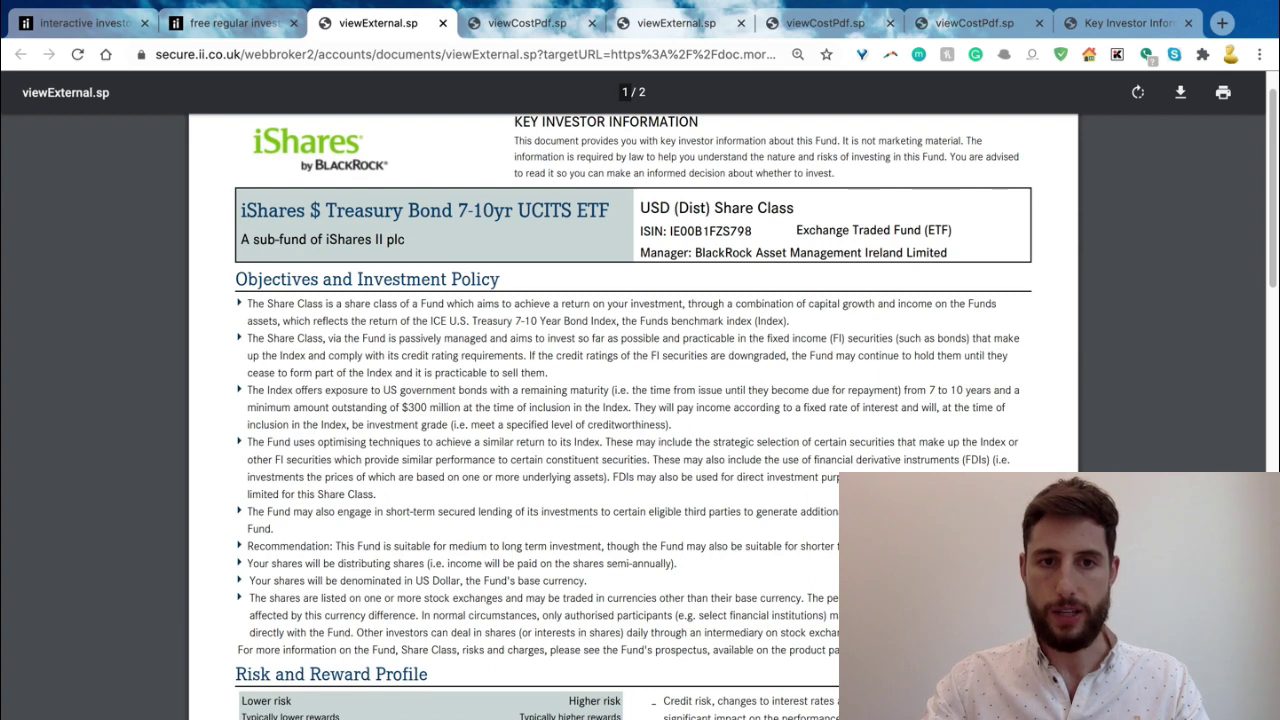
{"action": "left_click_drag", "start_coordinate": [450, 320], "coordinate": [790, 320]}
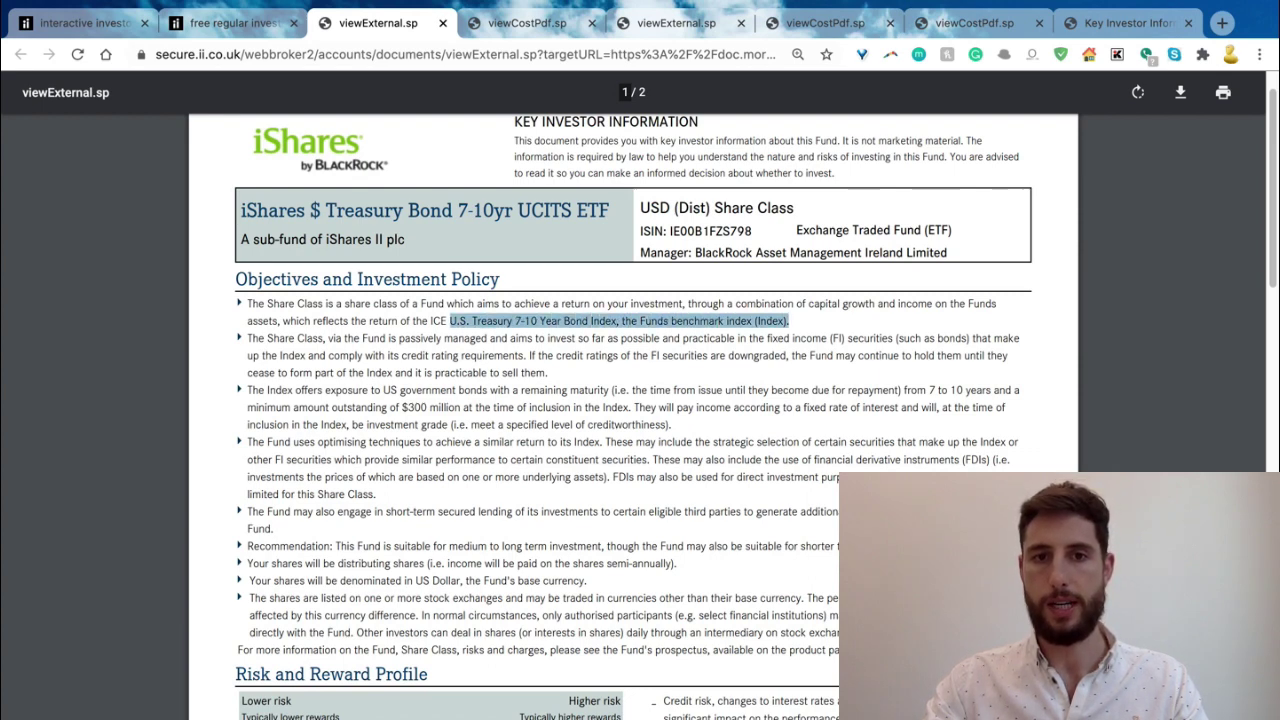
- Add the iShares USD Treasury Bond 7-10yr ETF at £173 monthly, bringing the plan to £873
{"action": "left_click", "coordinate": [235, 22]}
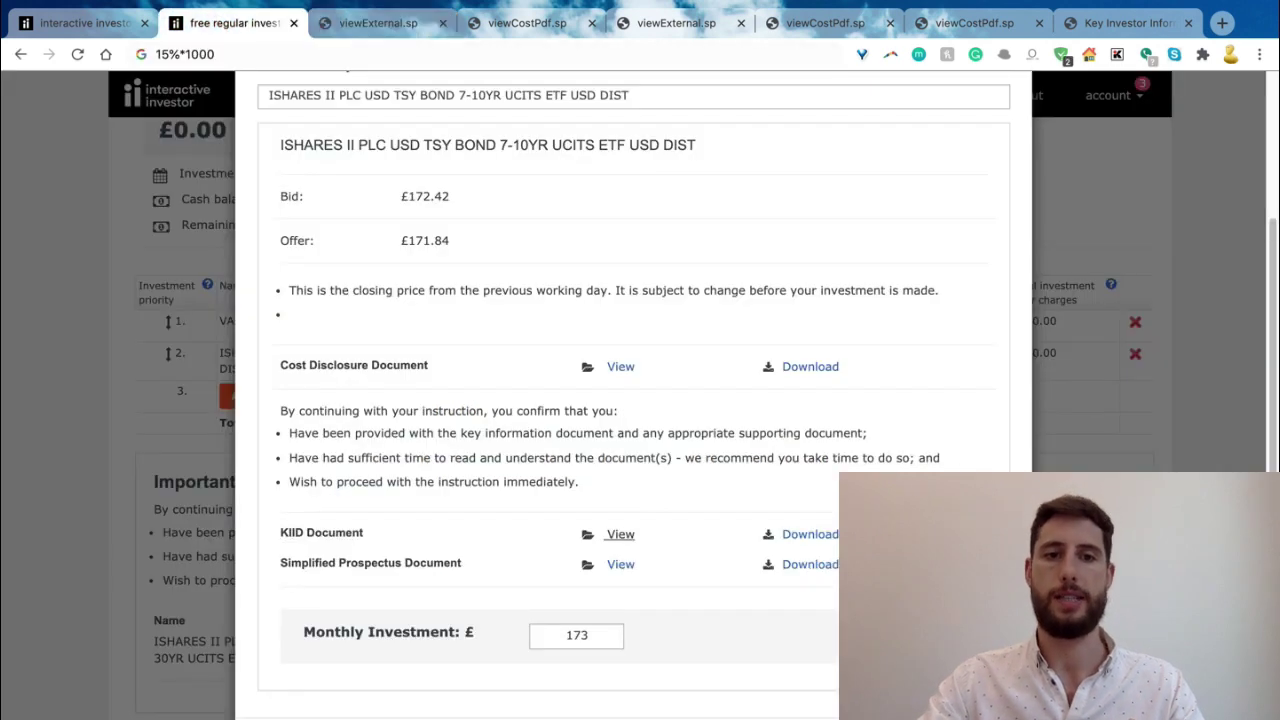
{"action": "scroll", "coordinate": [640, 400], "scroll_direction": "up", "scroll_amount": 1}
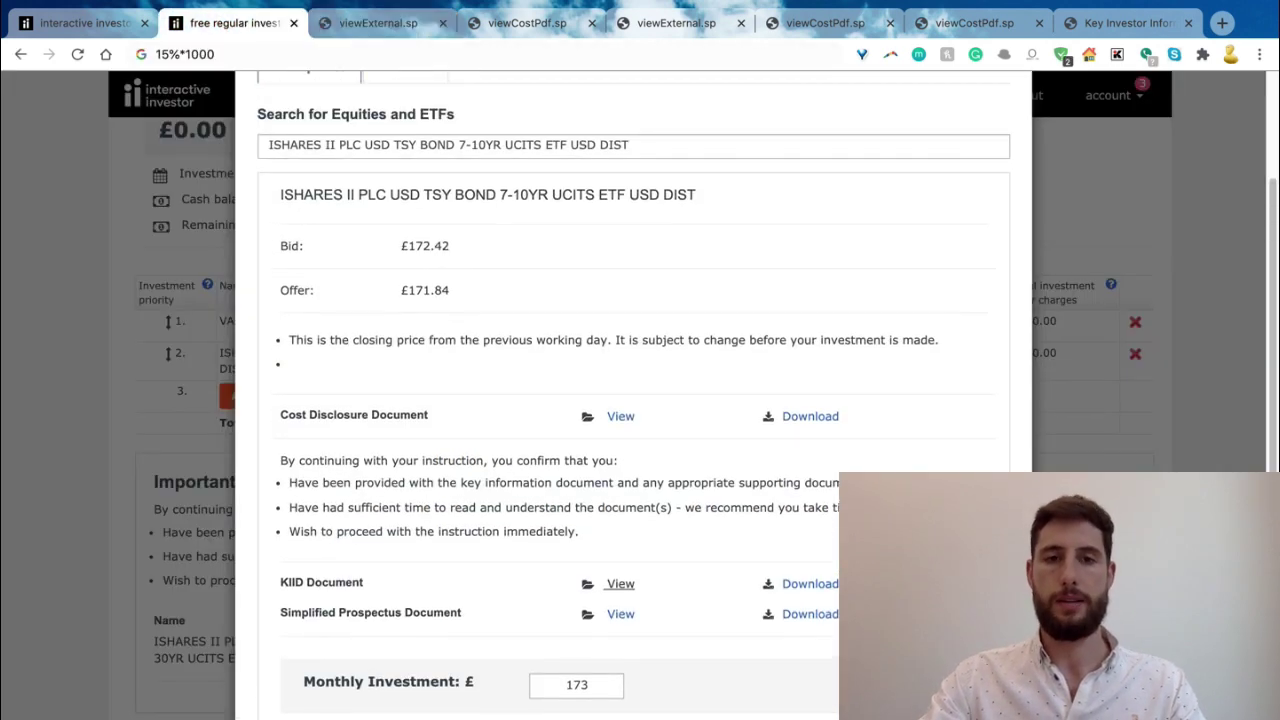
{"action": "scroll", "coordinate": [640, 400], "scroll_direction": "down", "scroll_amount": 1}
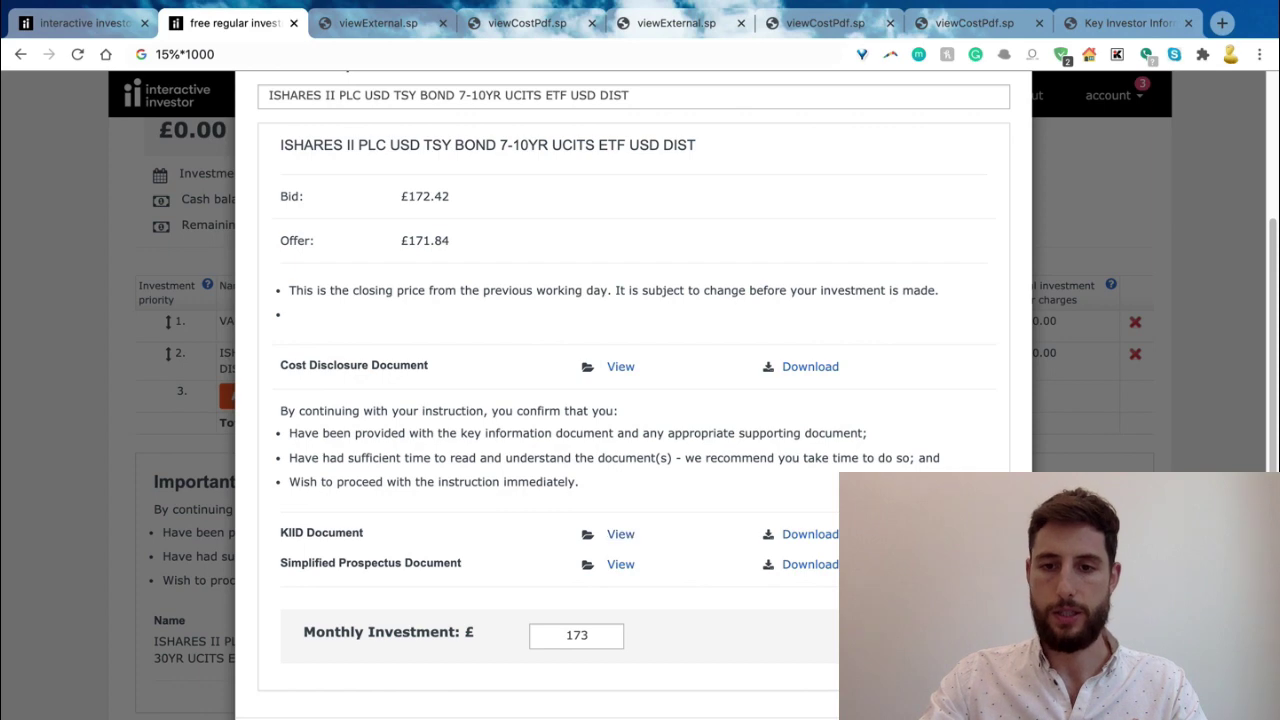
{"action": "key", "text": "Return"}
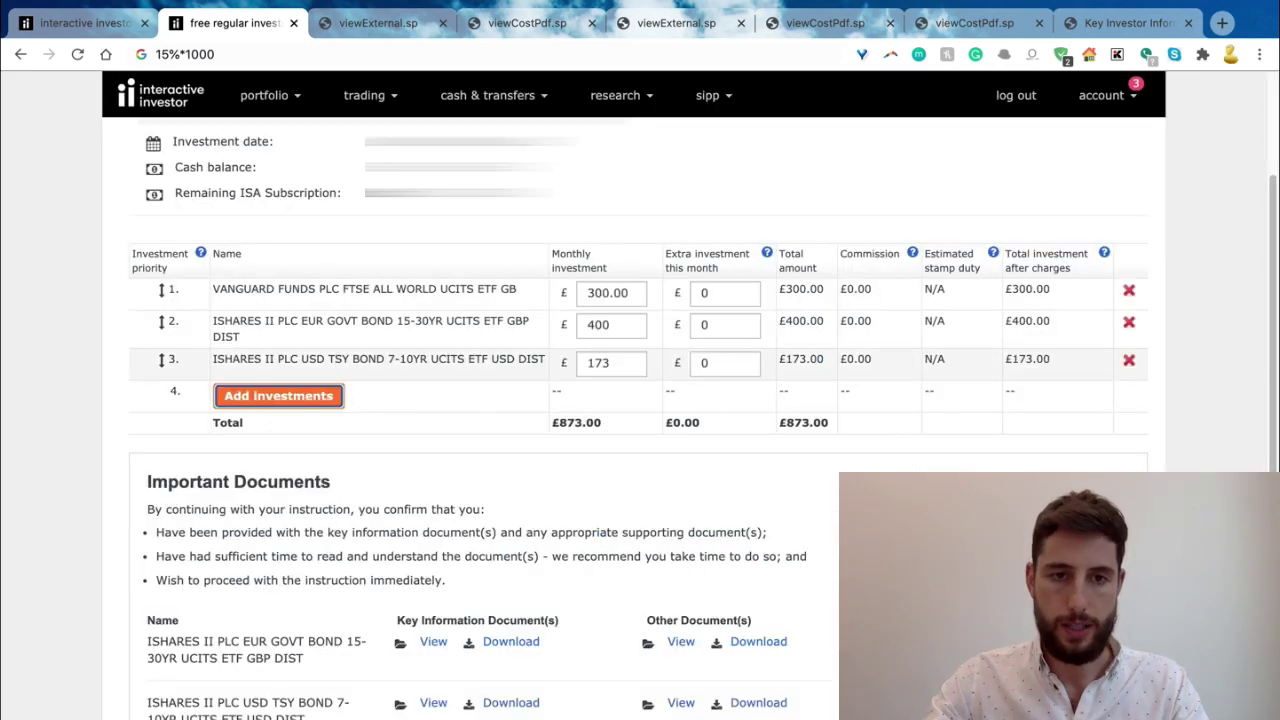
- Point out the USD Treasury and EUR government bond rows, then reopen the investment search
{"action": "left_click_drag", "start_coordinate": [301, 358], "coordinate": [458, 358]}
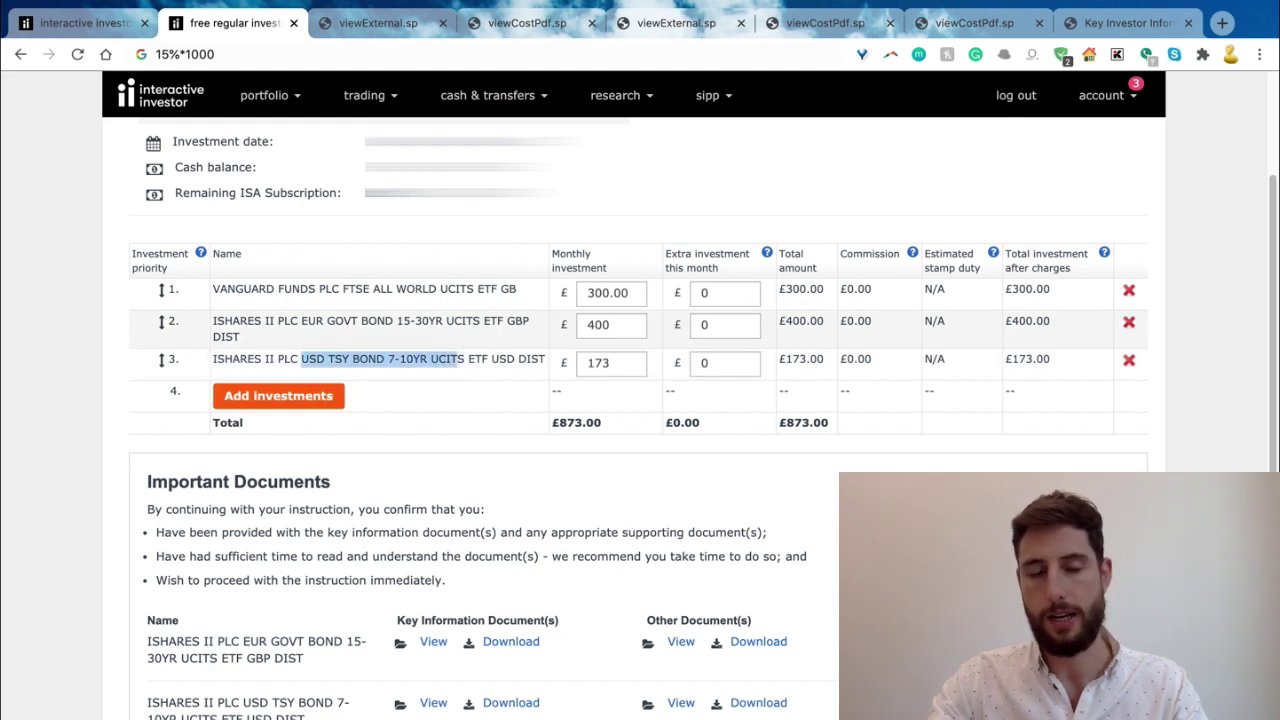
{"action": "left_click_drag", "start_coordinate": [301, 320], "coordinate": [530, 320]}
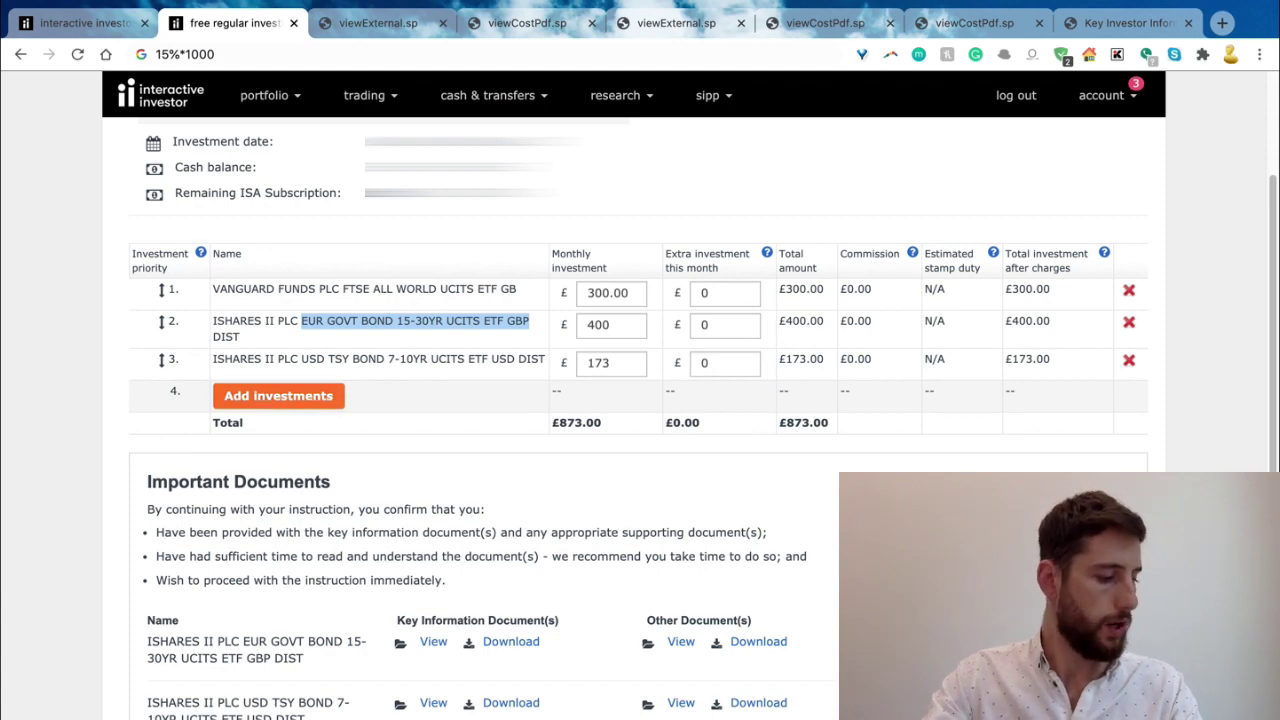
{"action": "left_click", "coordinate": [278, 395]}
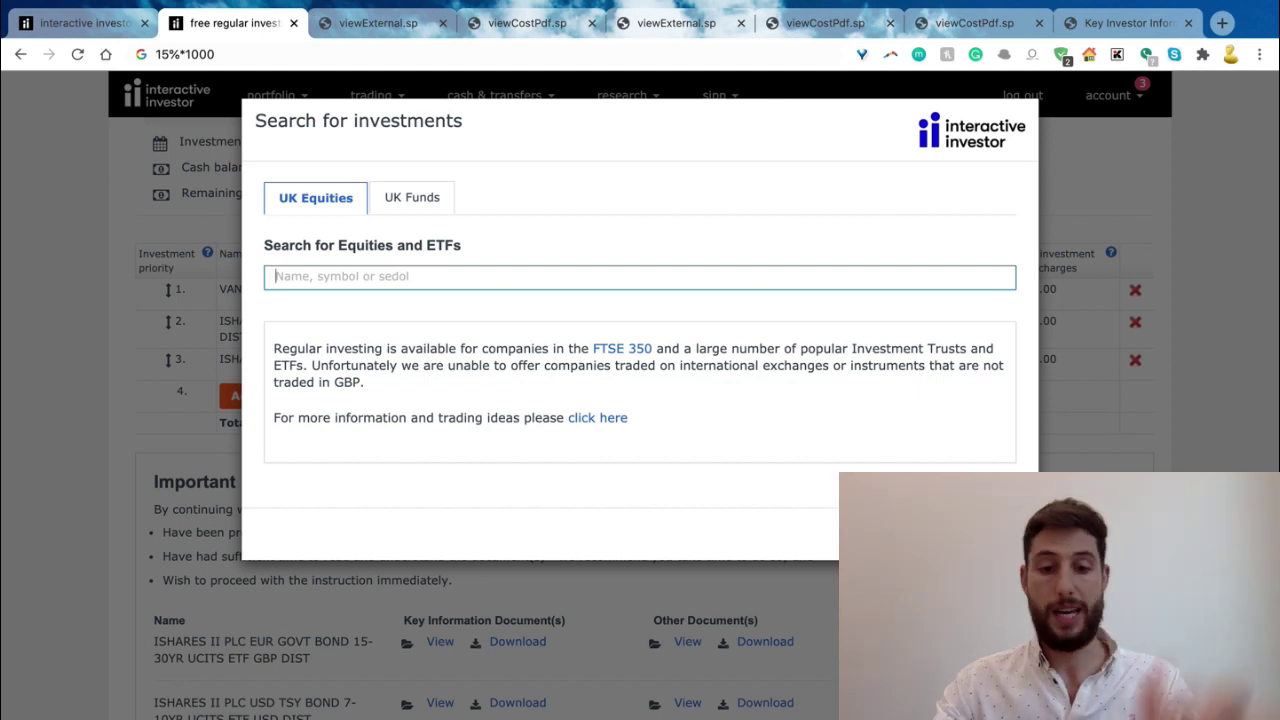
- Search 'gold' and pick the iShares Physical Gold ETC USD (GBP) Acc, bid 3045p, offer 3056p
{"action": "type", "text": "gold"}
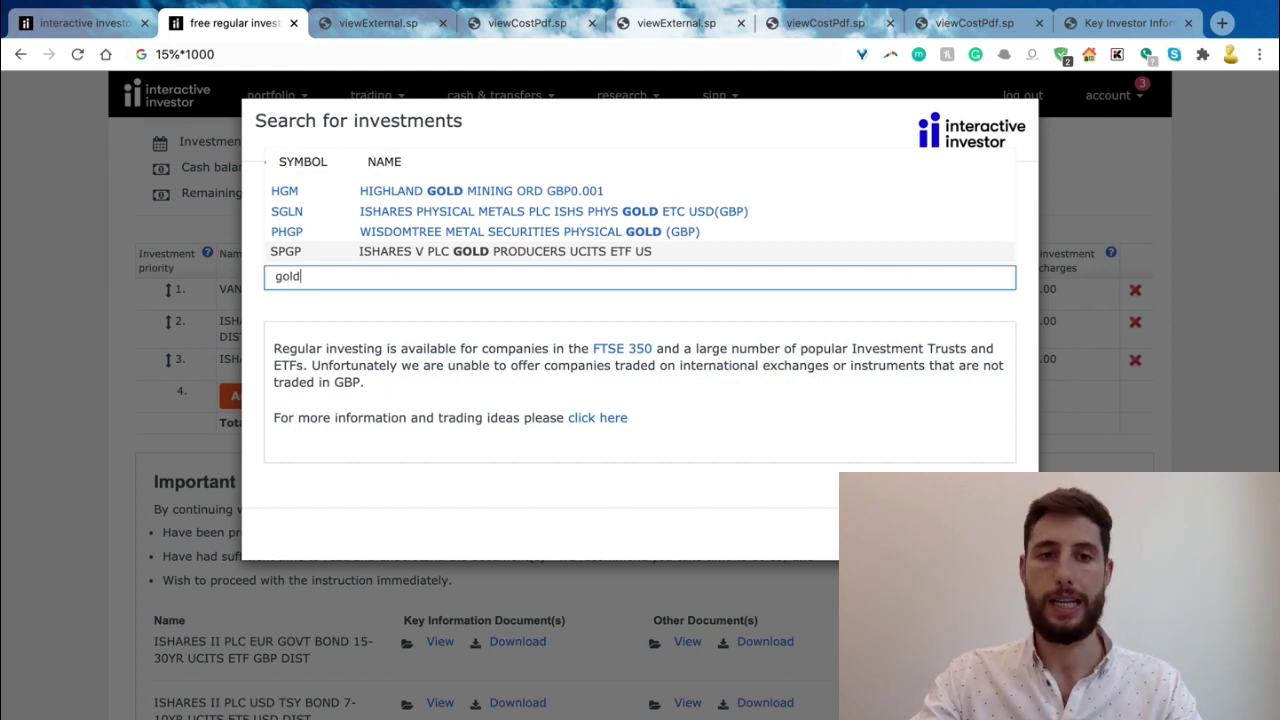
{"action": "key", "text": "Up"}
{"action": "key", "text": "Up"}
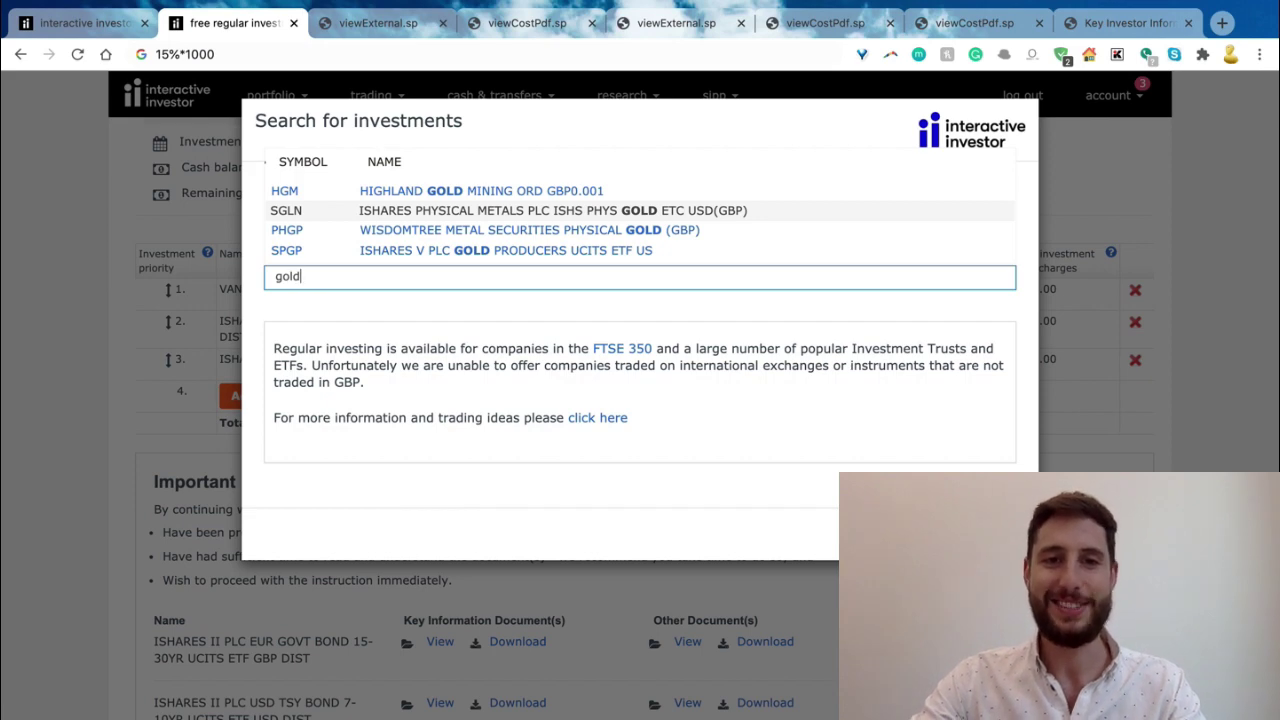
{"action": "key", "text": "Return"}
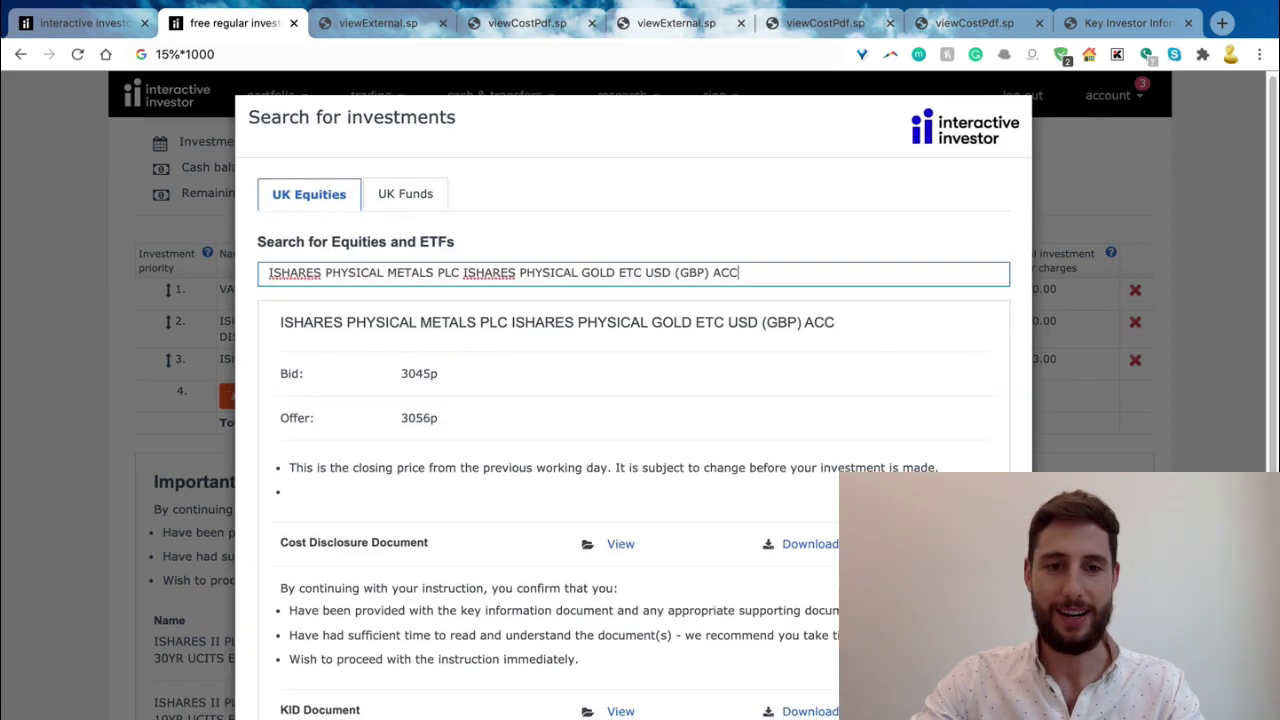
{"action": "scroll", "coordinate": [634, 400], "scroll_direction": "down", "scroll_amount": 3}
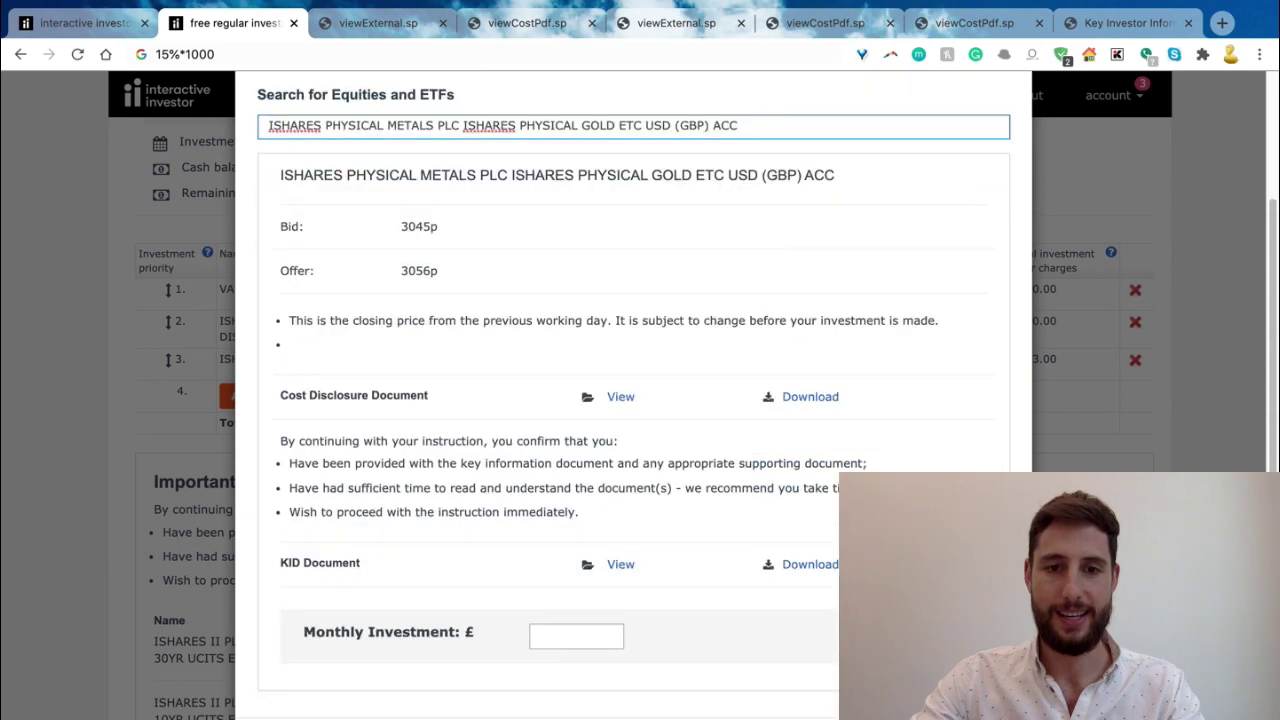
- Open the gold ETC's KID and highlight its physical gold link and LBMA gold price valuation
{"action": "left_click", "coordinate": [620, 564]}
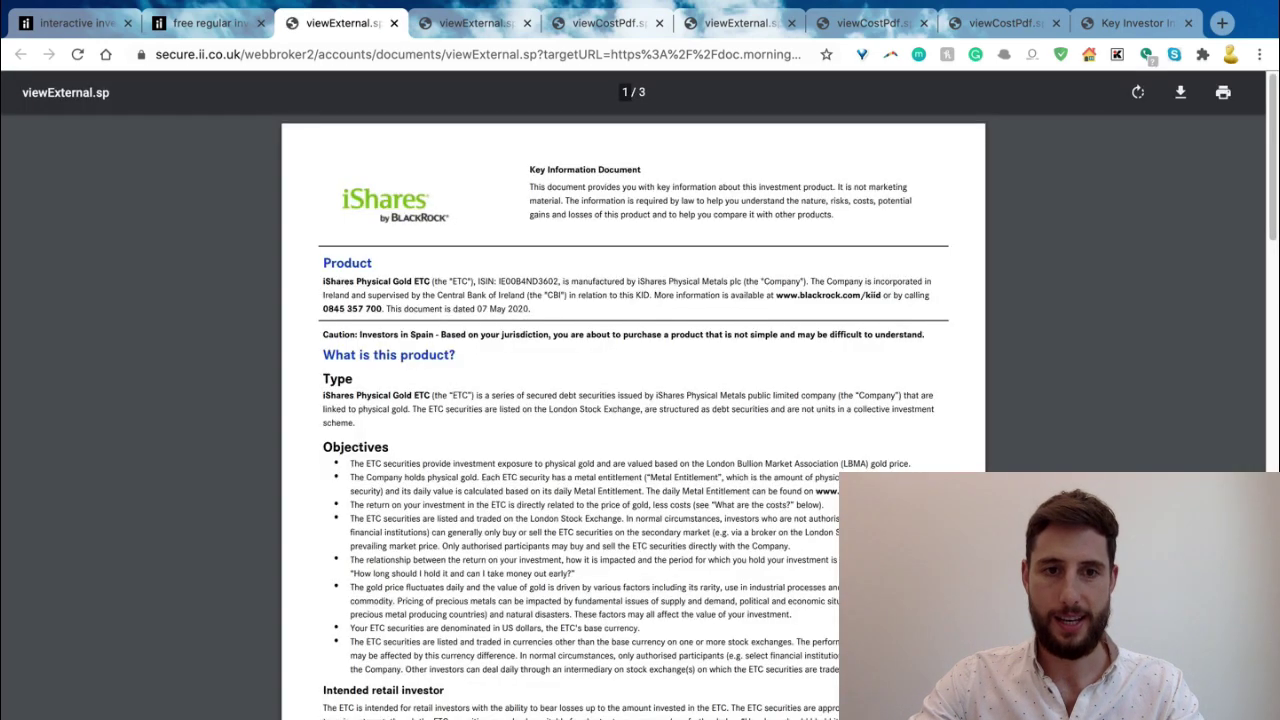
{"action": "key", "text": "ctrl+plus"}
{"action": "key", "text": "ctrl+plus"}
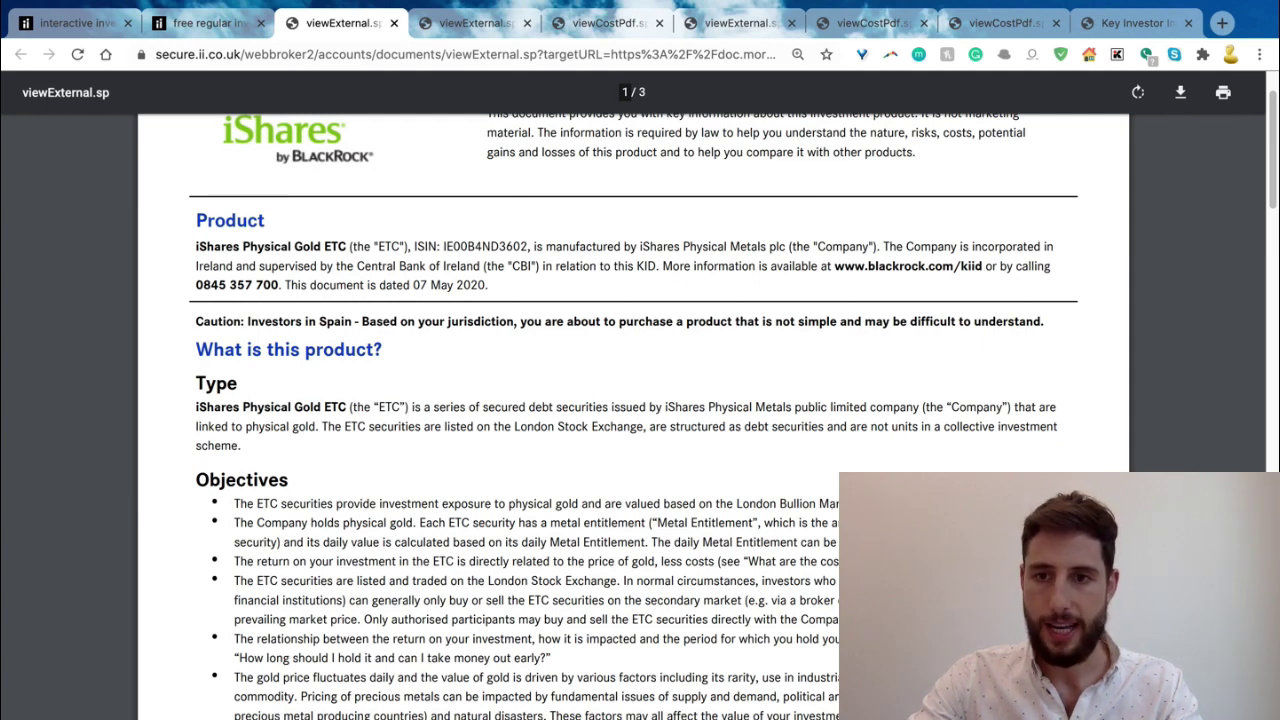
{"action": "left_click_drag", "start_coordinate": [196, 426], "coordinate": [320, 426]}
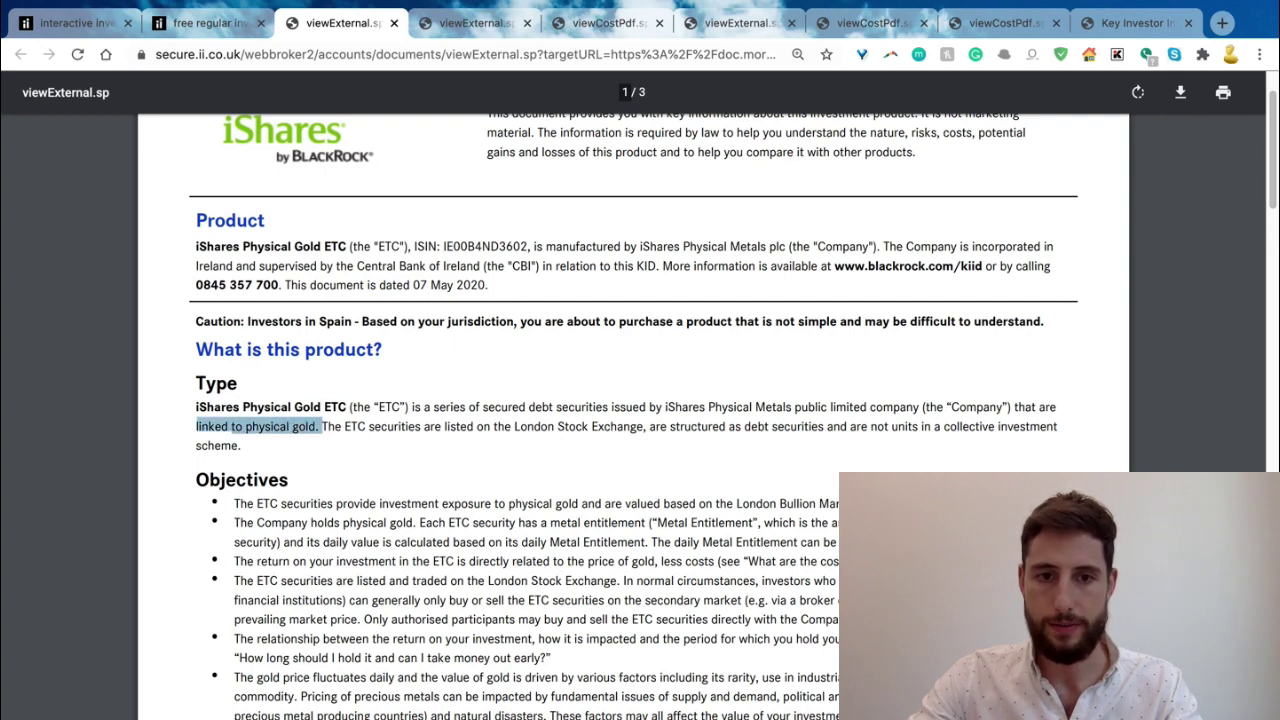
{"action": "left_click_drag", "start_coordinate": [477, 426], "coordinate": [650, 426]}
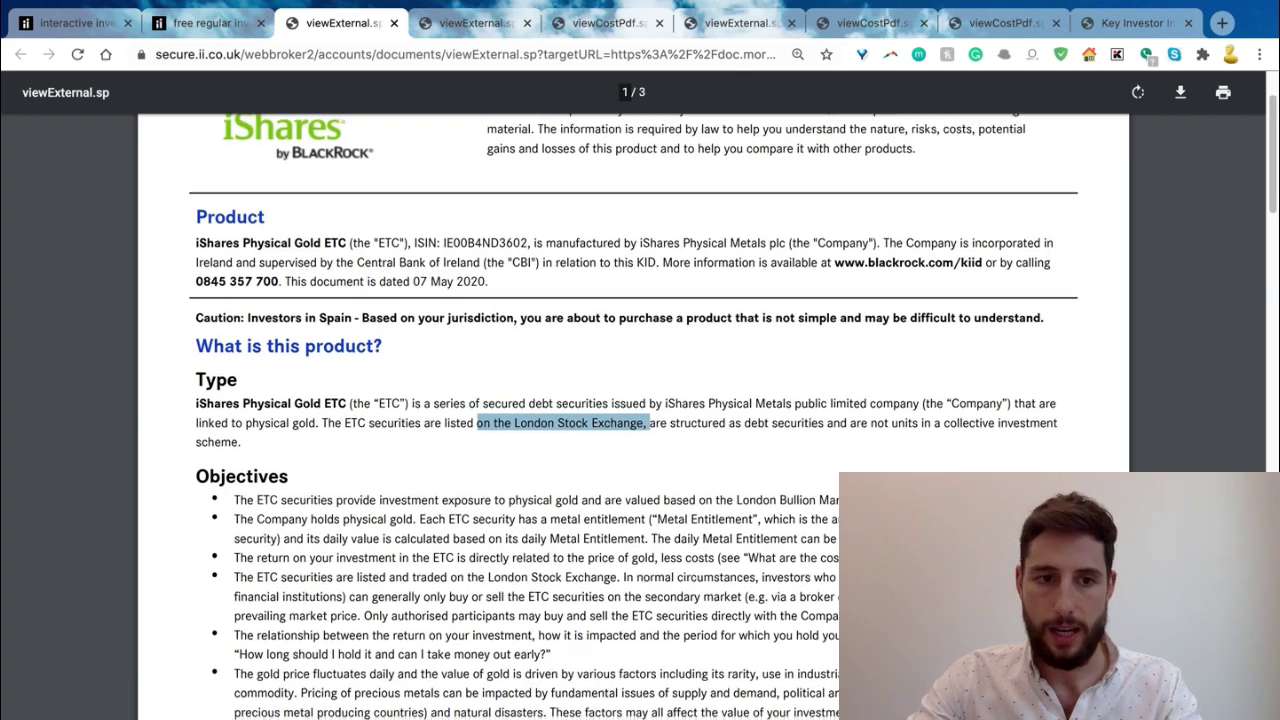
{"action": "scroll", "coordinate": [640, 400], "scroll_direction": "down", "scroll_amount": 2}
{"action": "left_click", "coordinate": [403, 409]}
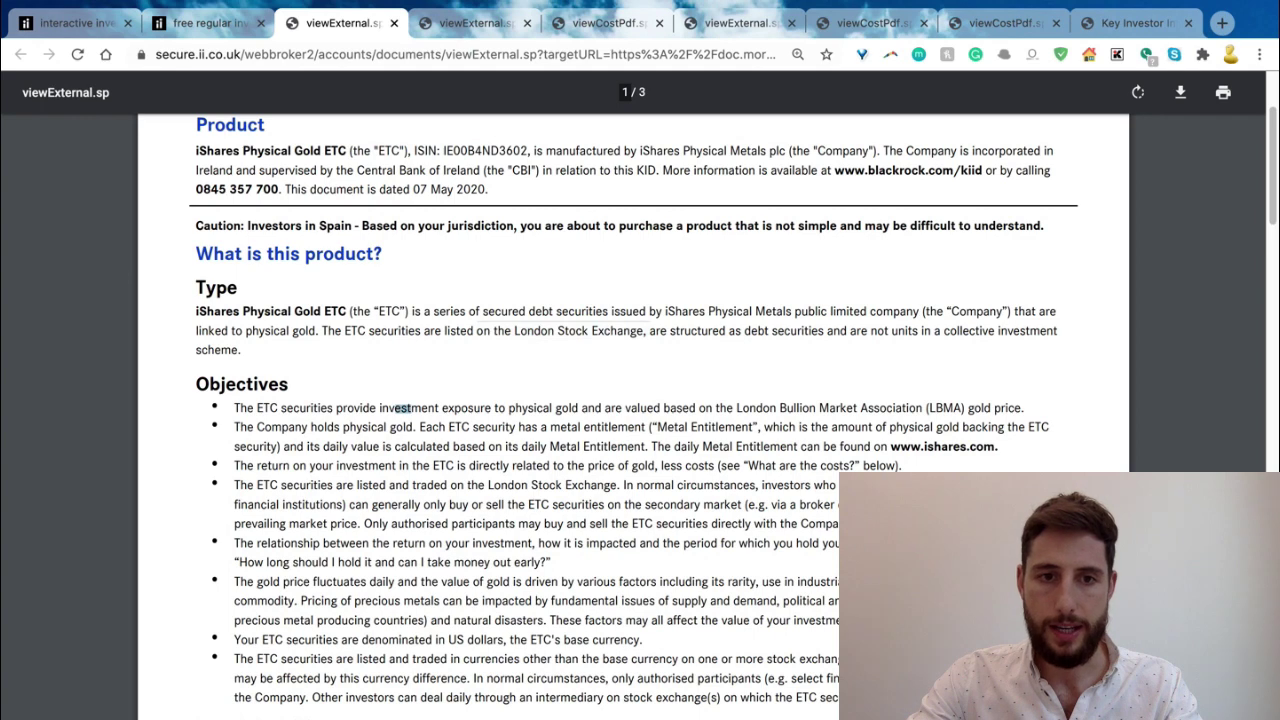
{"action": "left_click_drag", "start_coordinate": [336, 408], "coordinate": [1021, 408]}
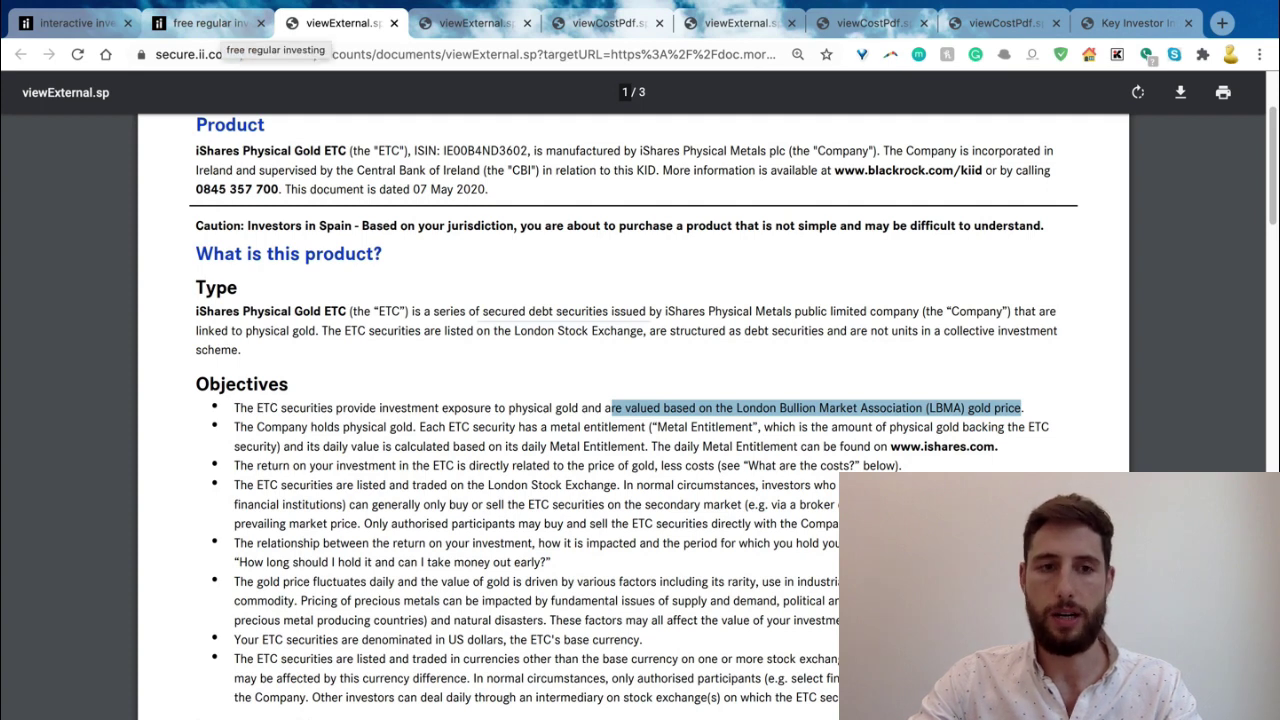
- Review the gold ETC's cost disclosure (0.33% on £10,000) and close a document tab
{"action": "left_click", "coordinate": [205, 22]}
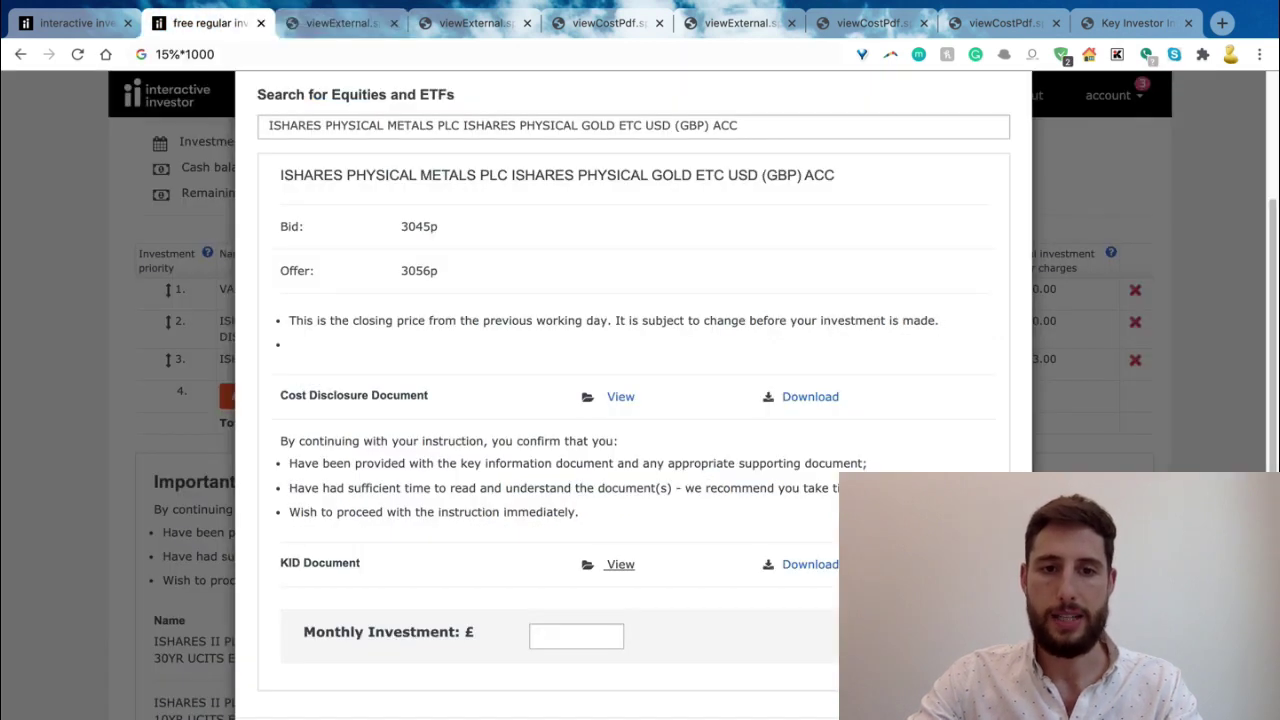
{"action": "left_click", "coordinate": [620, 396]}
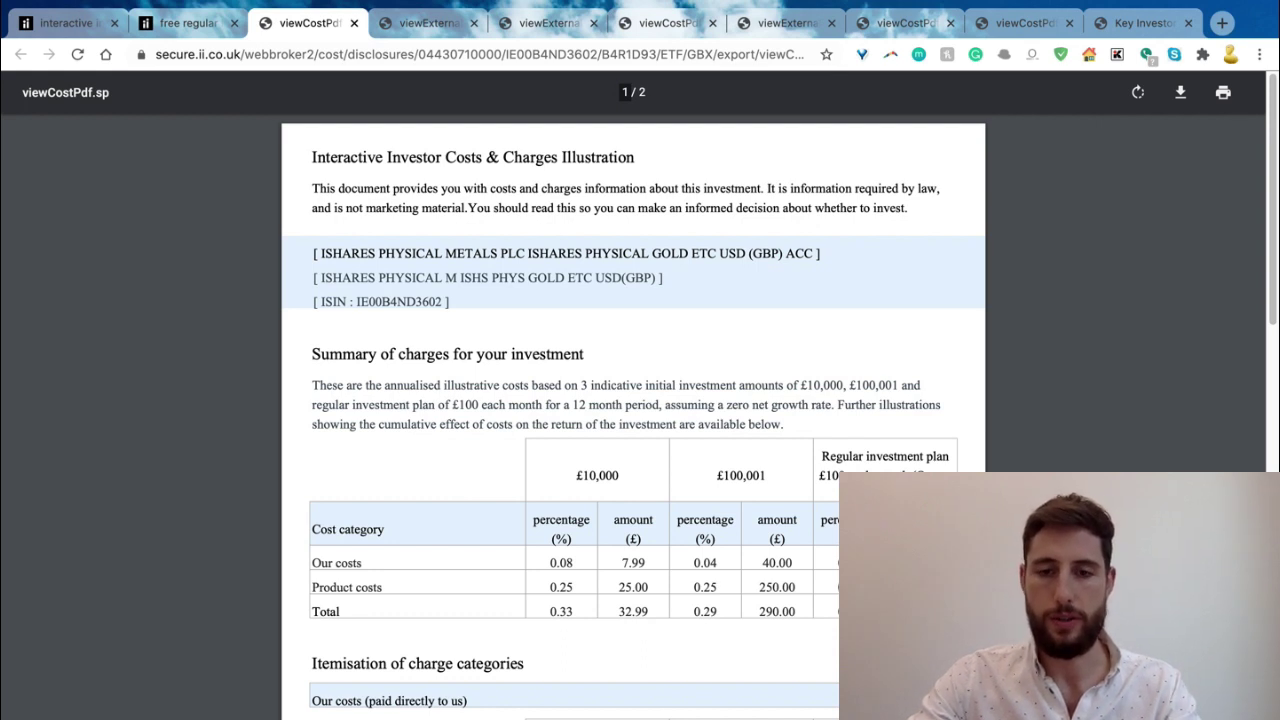
{"action": "scroll", "coordinate": [633, 420], "scroll_direction": "down", "scroll_amount": 1}
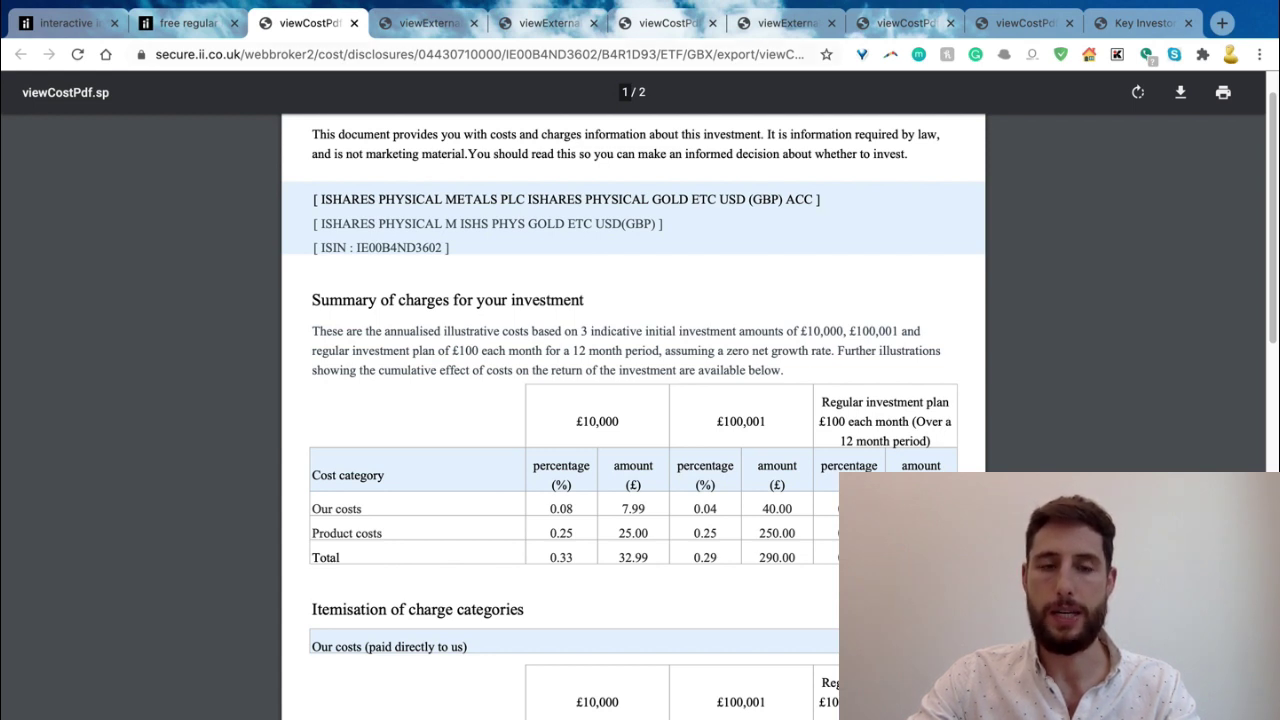
{"action": "left_click", "coordinate": [354, 22]}
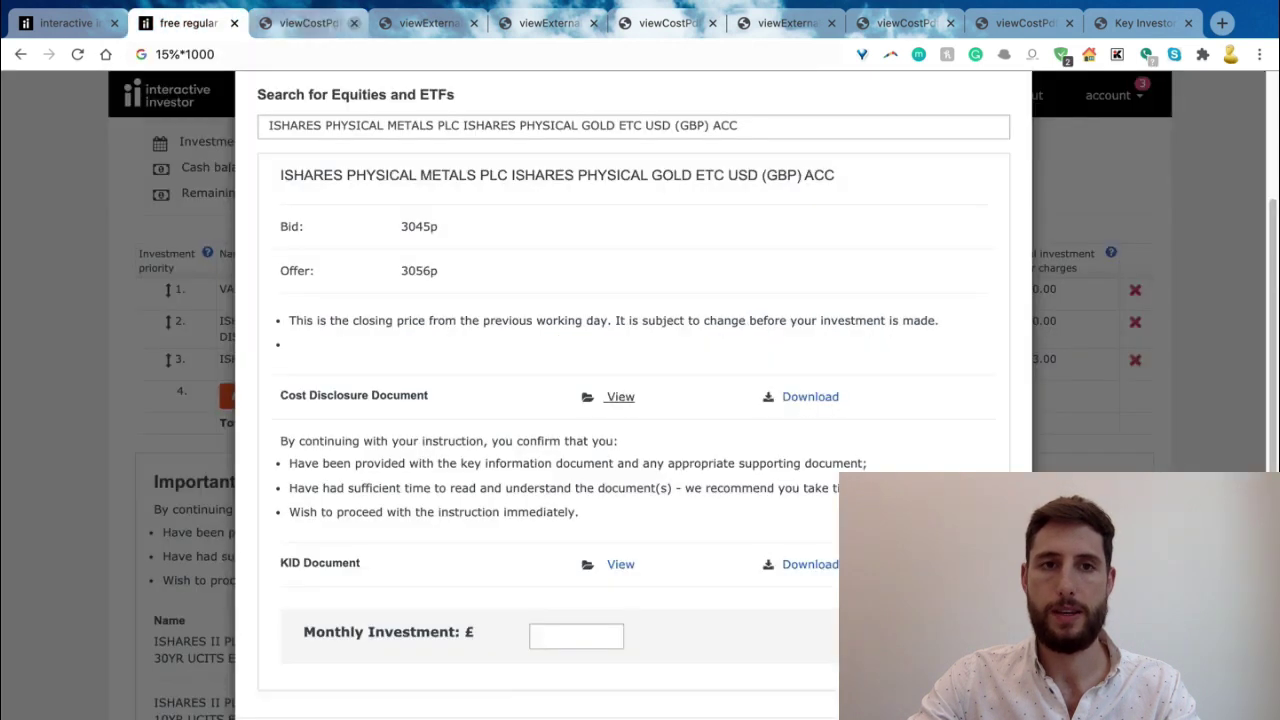
- Close all the leftover key information and cost document tabs
{"action": "left_click", "coordinate": [354, 22]}
{"action": "left_click", "coordinate": [354, 22]}
{"action": "left_click", "coordinate": [354, 22]}
{"action": "left_click", "coordinate": [354, 22]}
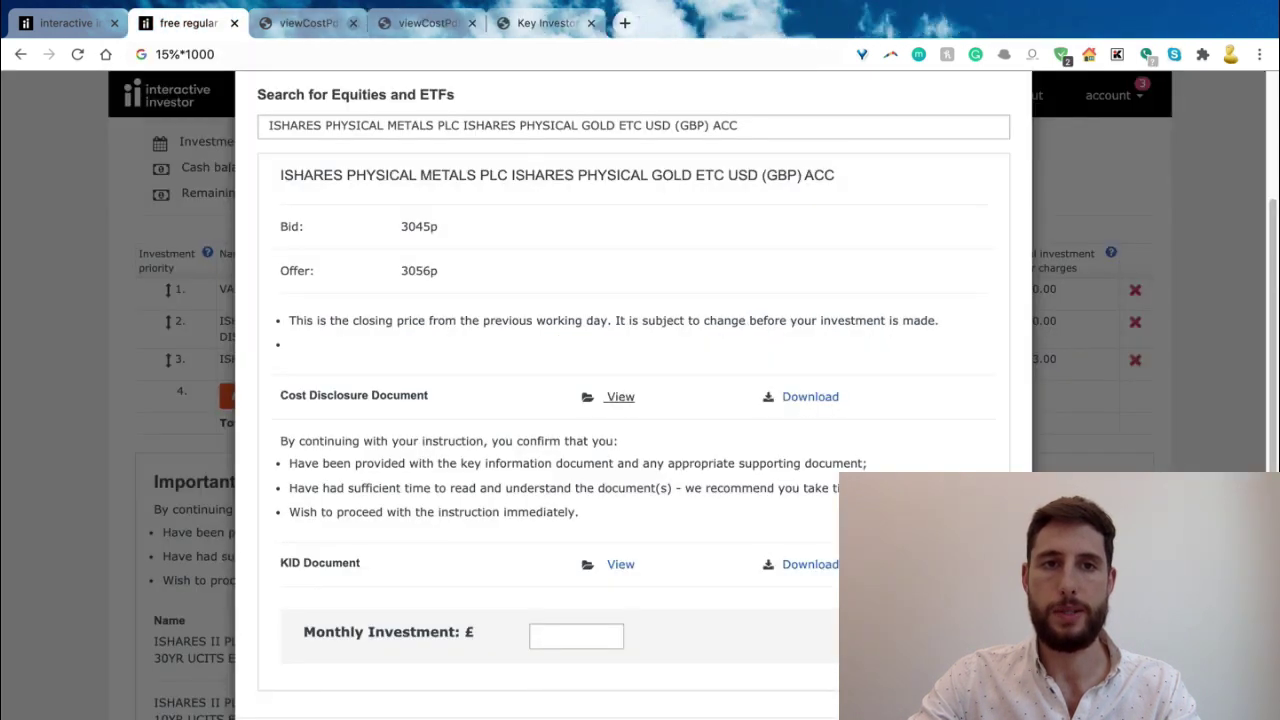
{"action": "left_click", "coordinate": [354, 22]}
{"action": "left_click", "coordinate": [354, 22]}
{"action": "left_click", "coordinate": [354, 22]}
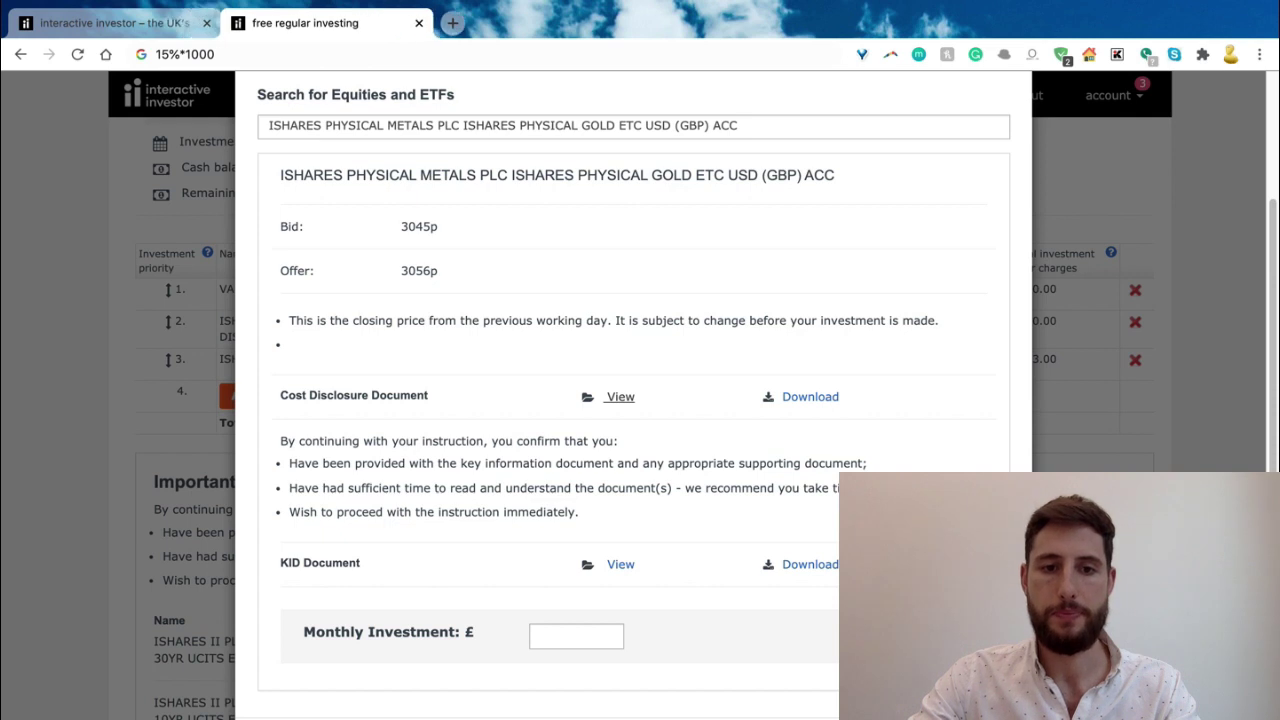
- Invest £75 monthly in the gold ETC, totalling £948, and start a new investment search
{"action": "left_click", "coordinate": [576, 636]}
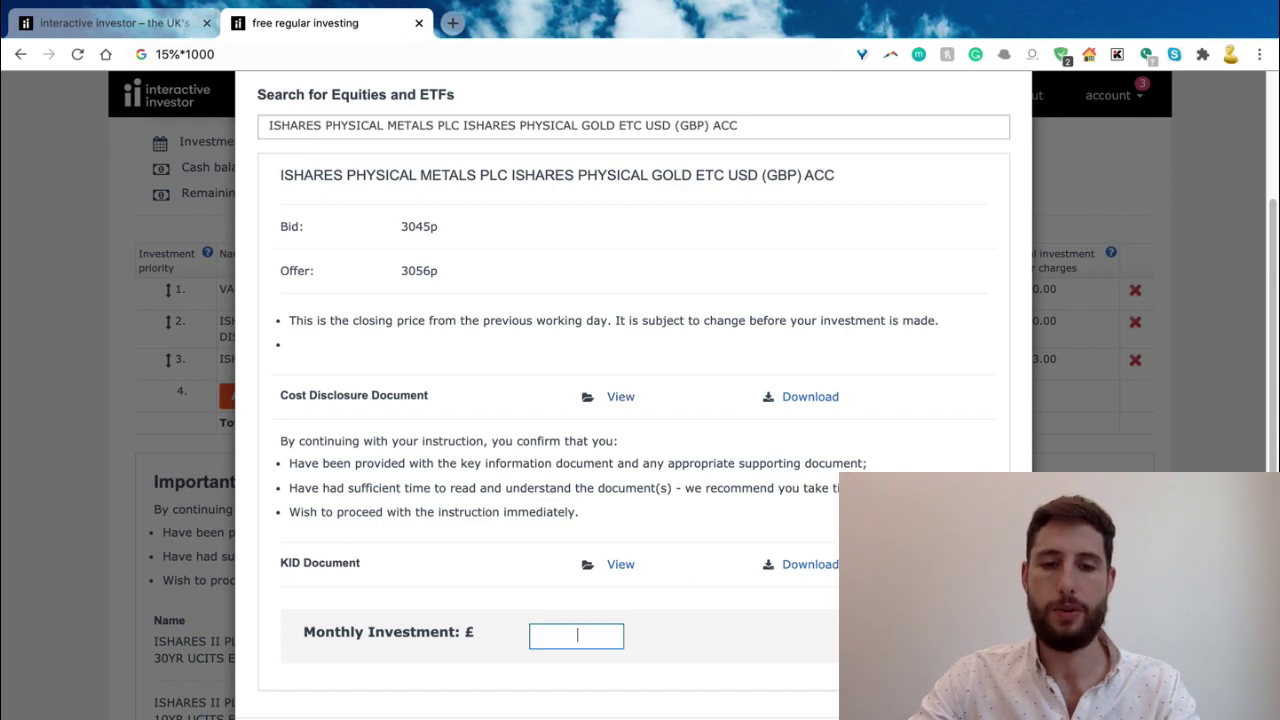
{"action": "key", "text": "ctrl+l"}
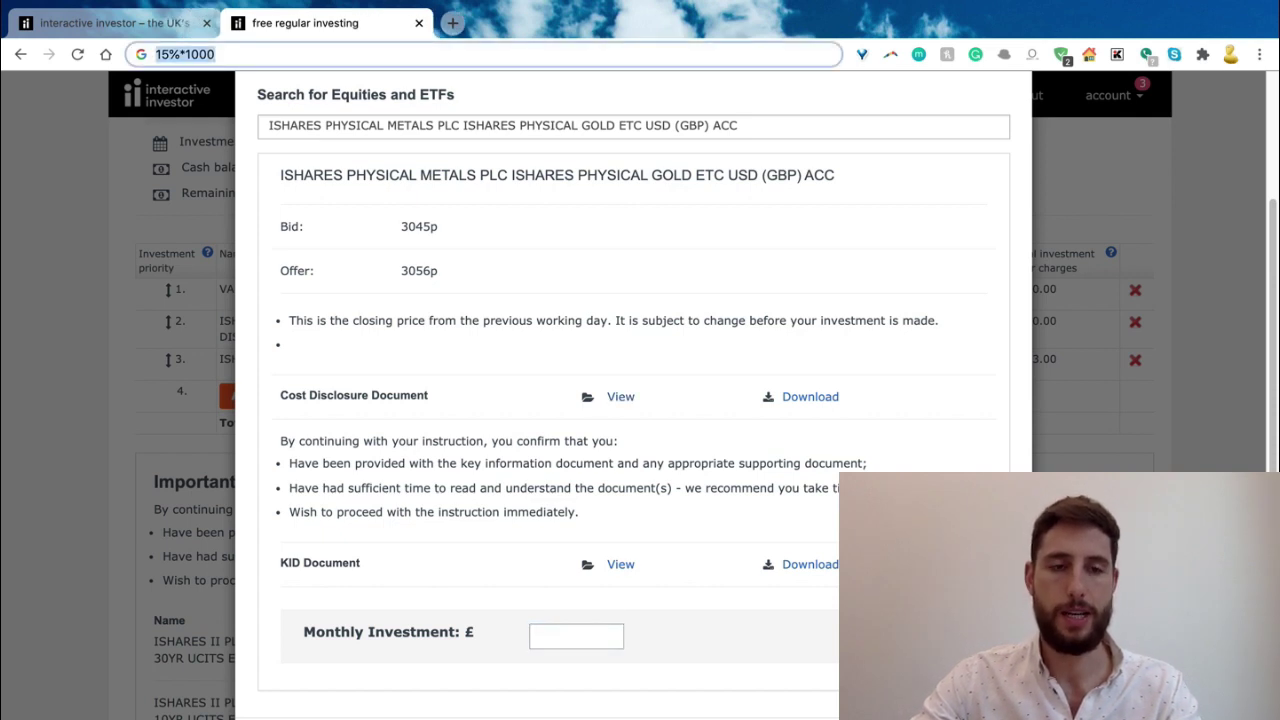
{"action": "key", "text": "Left"}
{"action": "key", "text": "Delete"}
{"action": "key", "text": "Delete"}
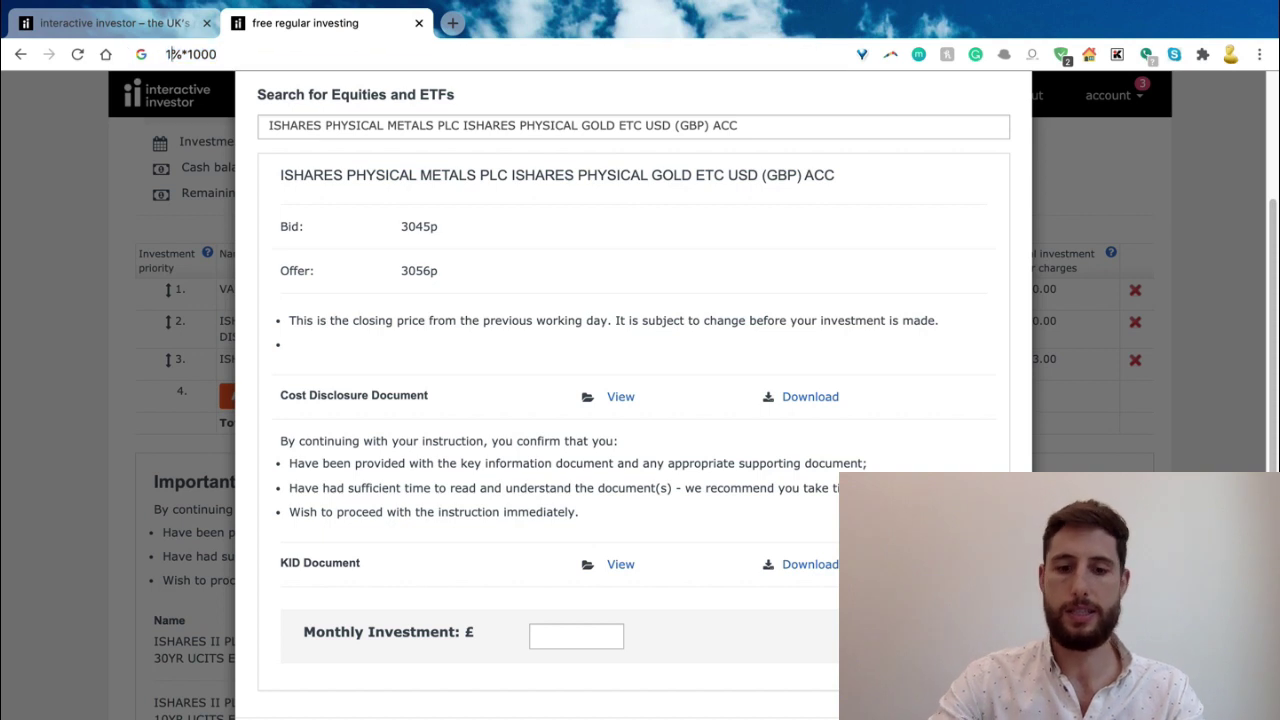
{"action": "type", "text": "7.5"}
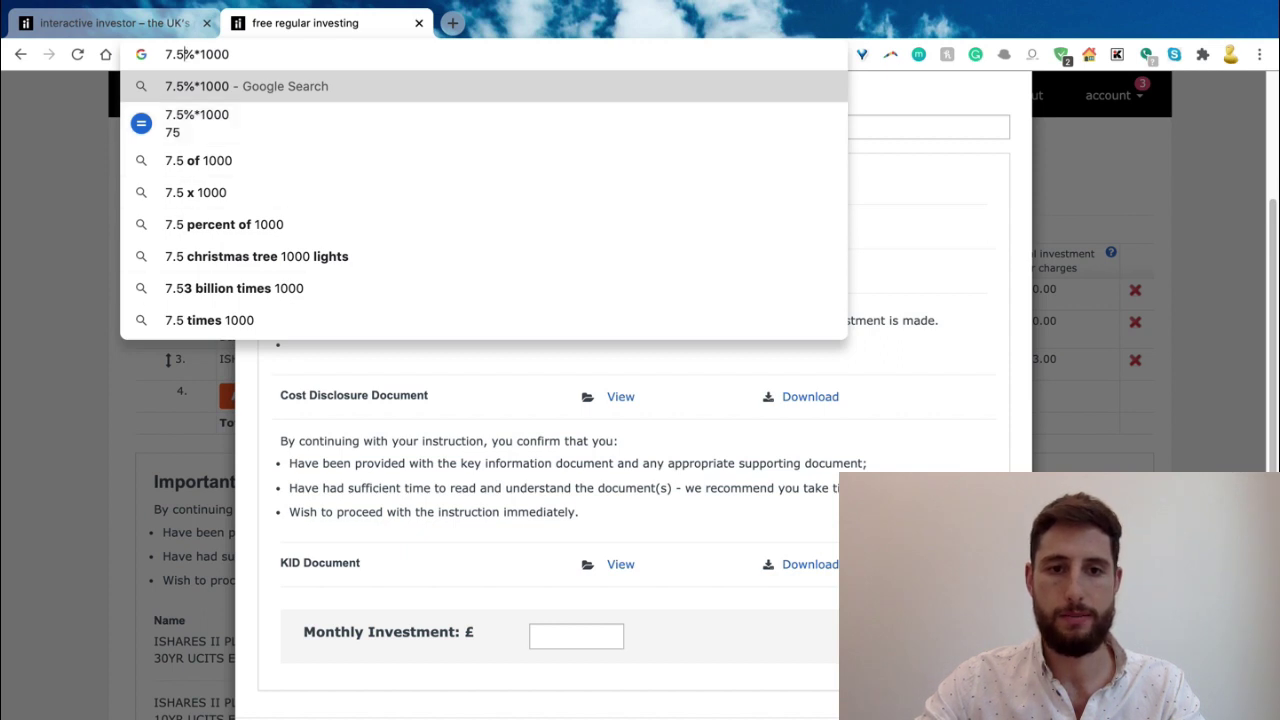
{"action": "key", "text": "Escape"}
{"action": "left_click", "coordinate": [577, 636]}
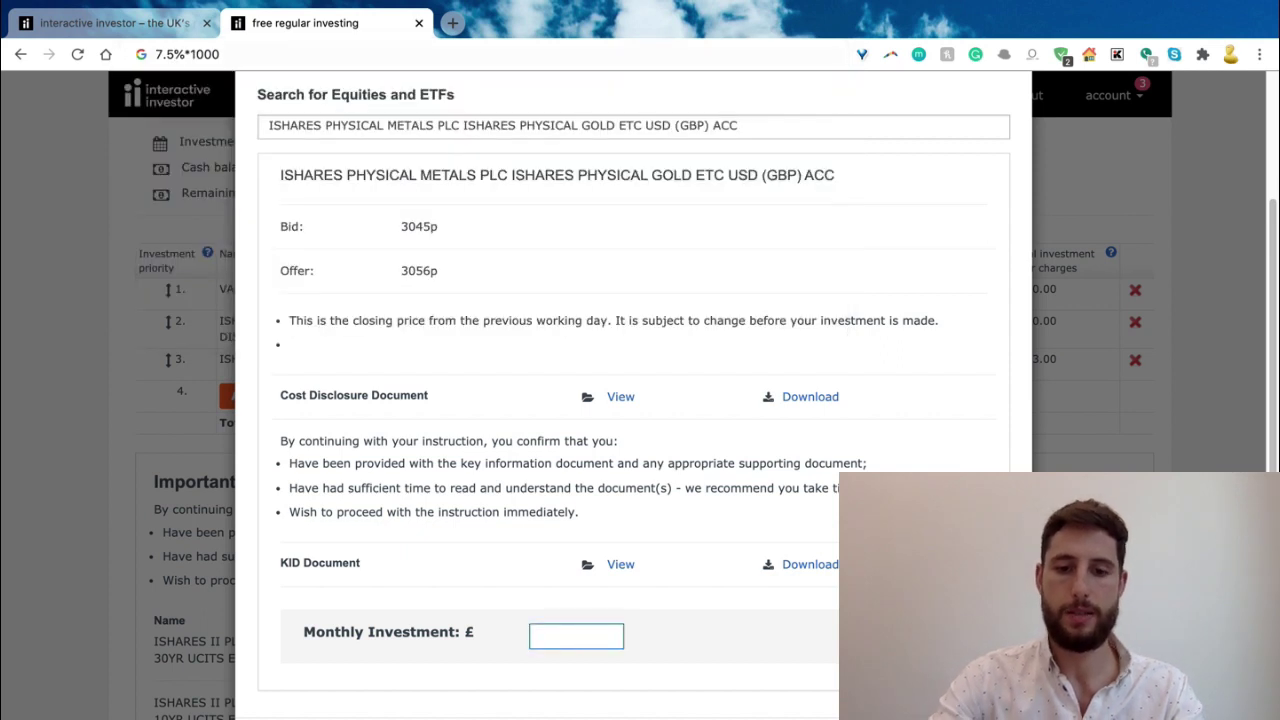
{"action": "type", "text": "75"}
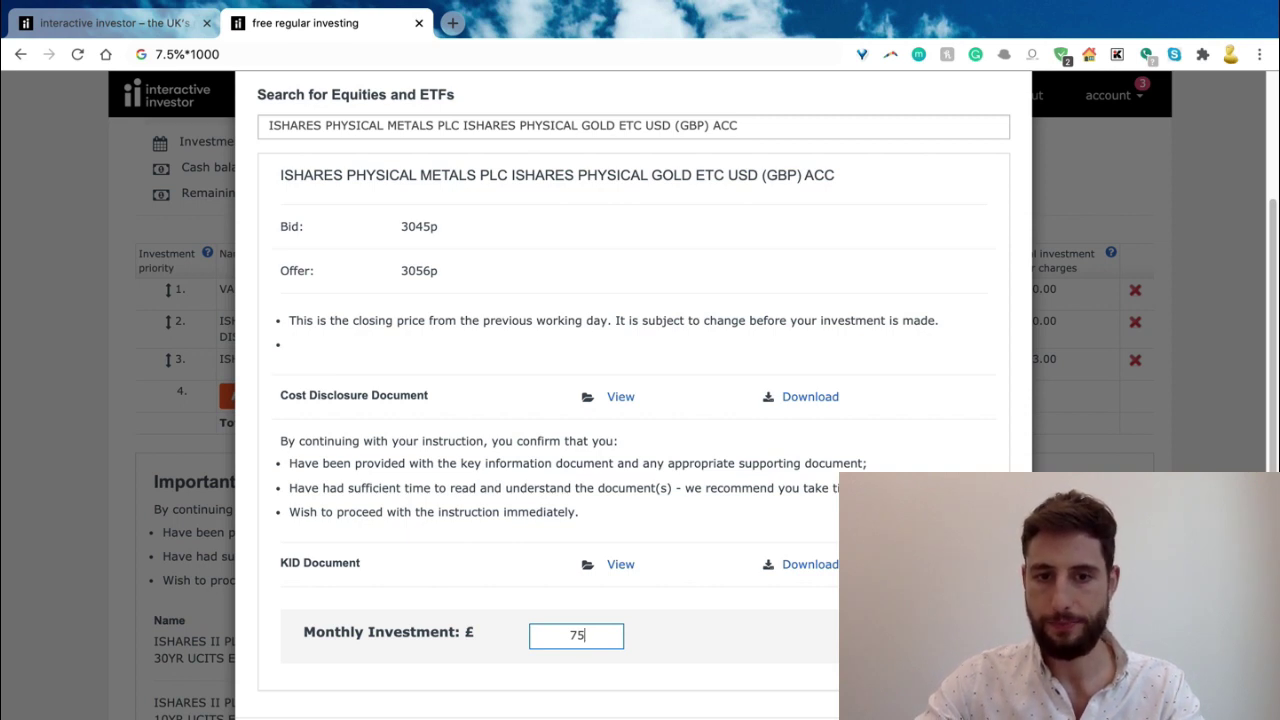
{"action": "key", "text": "Return"}
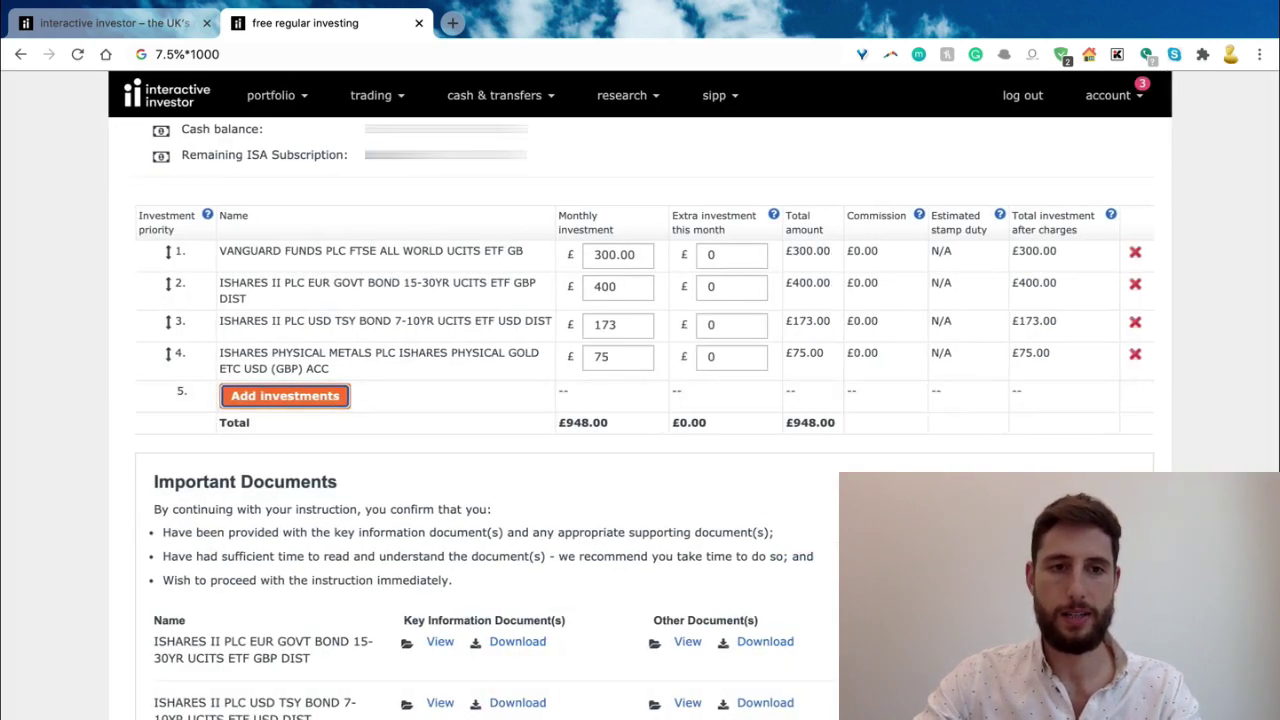
{"action": "left_click", "coordinate": [278, 396]}
{"action": "left_click", "coordinate": [640, 277]}
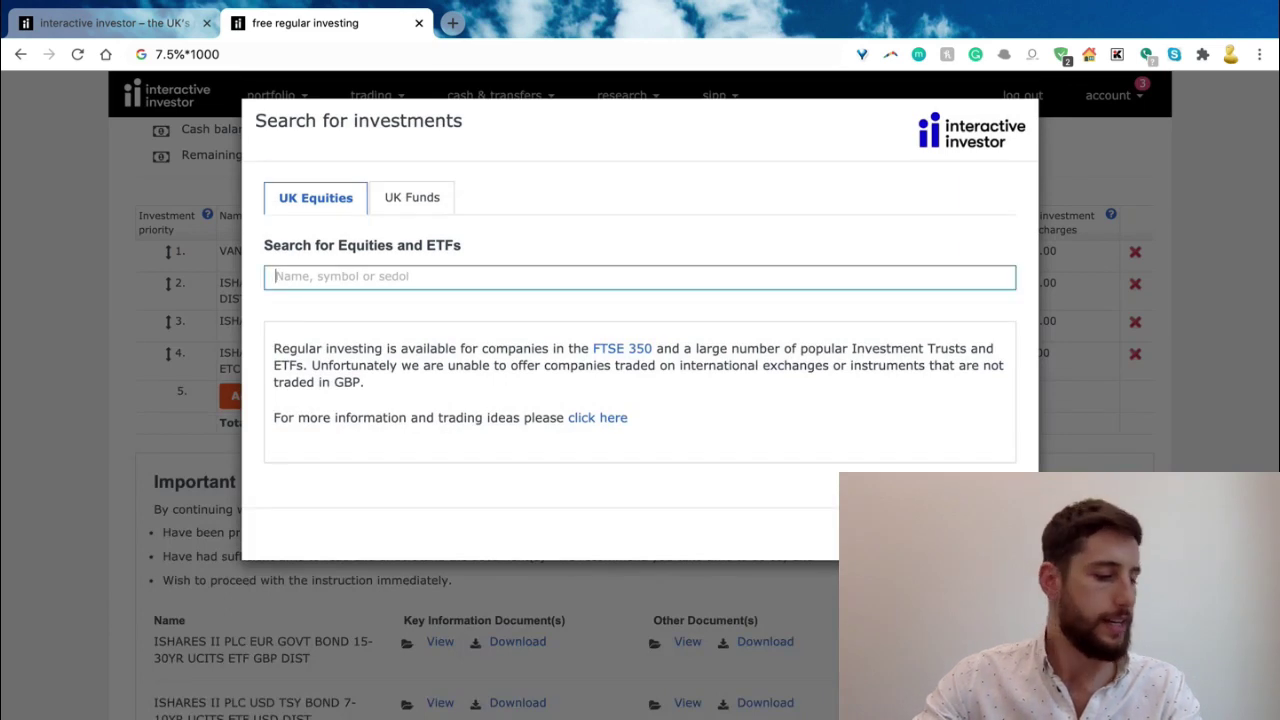
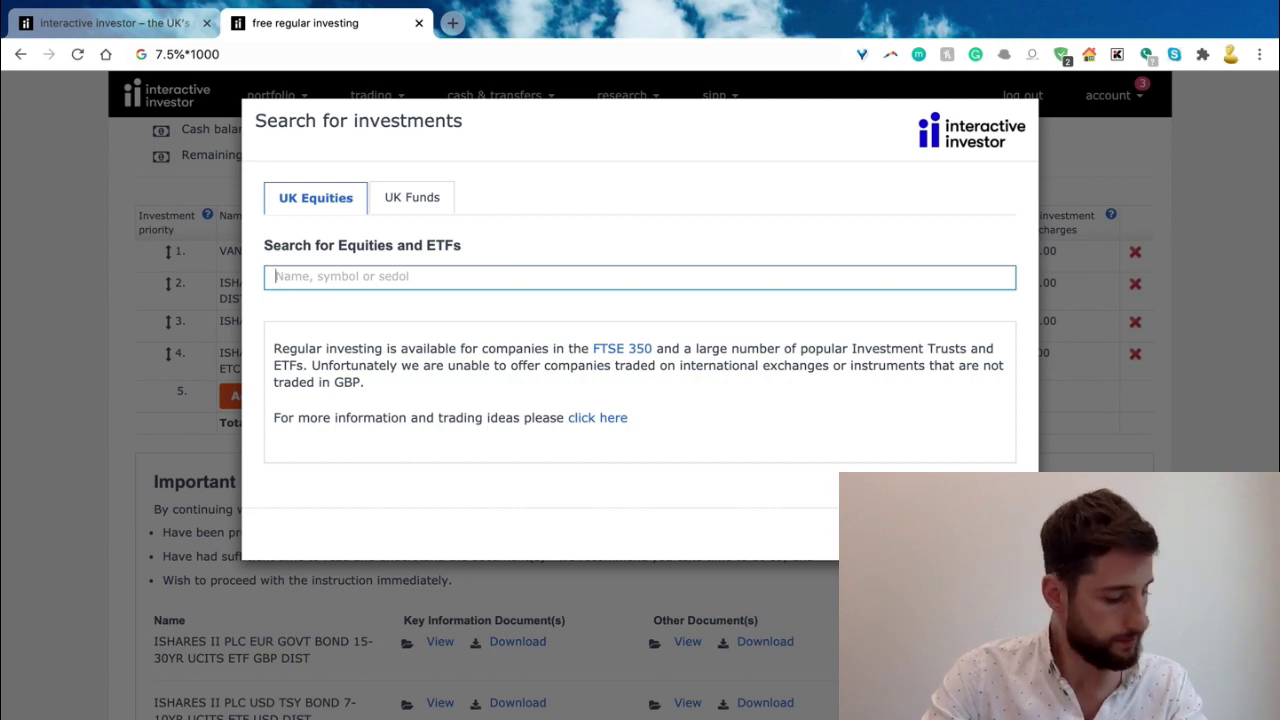
- Search UK equities and ETFs for 'commodities', which finds no match, then clear the box
{"action": "type", "text": "co"}
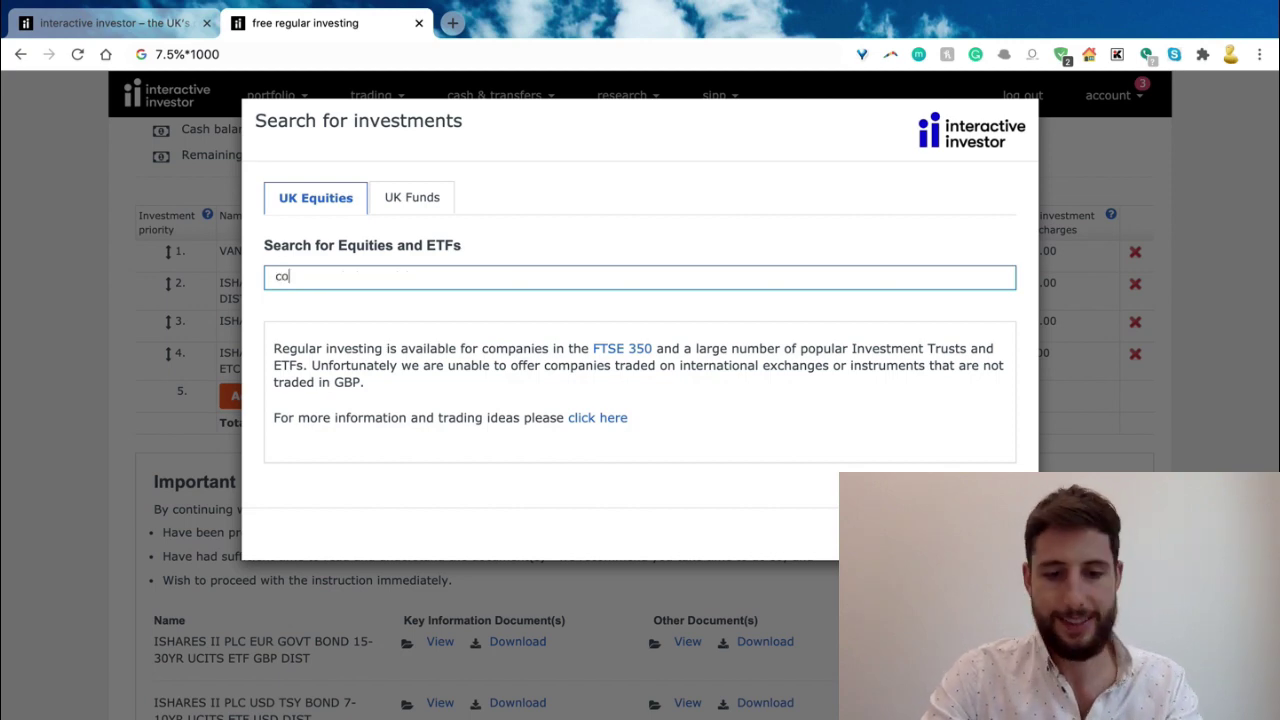
{"action": "type", "text": "mmod"}
{"action": "key", "text": "BackSpace"}
{"action": "key", "text": "BackSpace"}
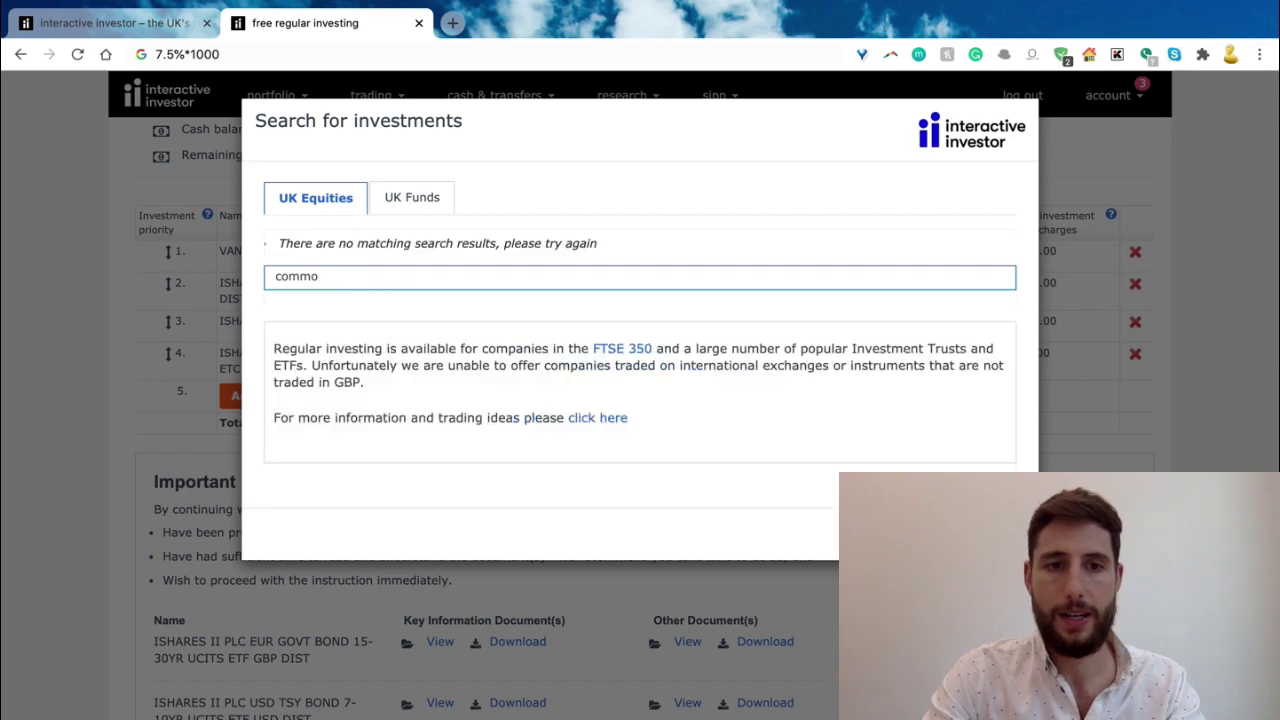
{"action": "type", "text": "odities"}
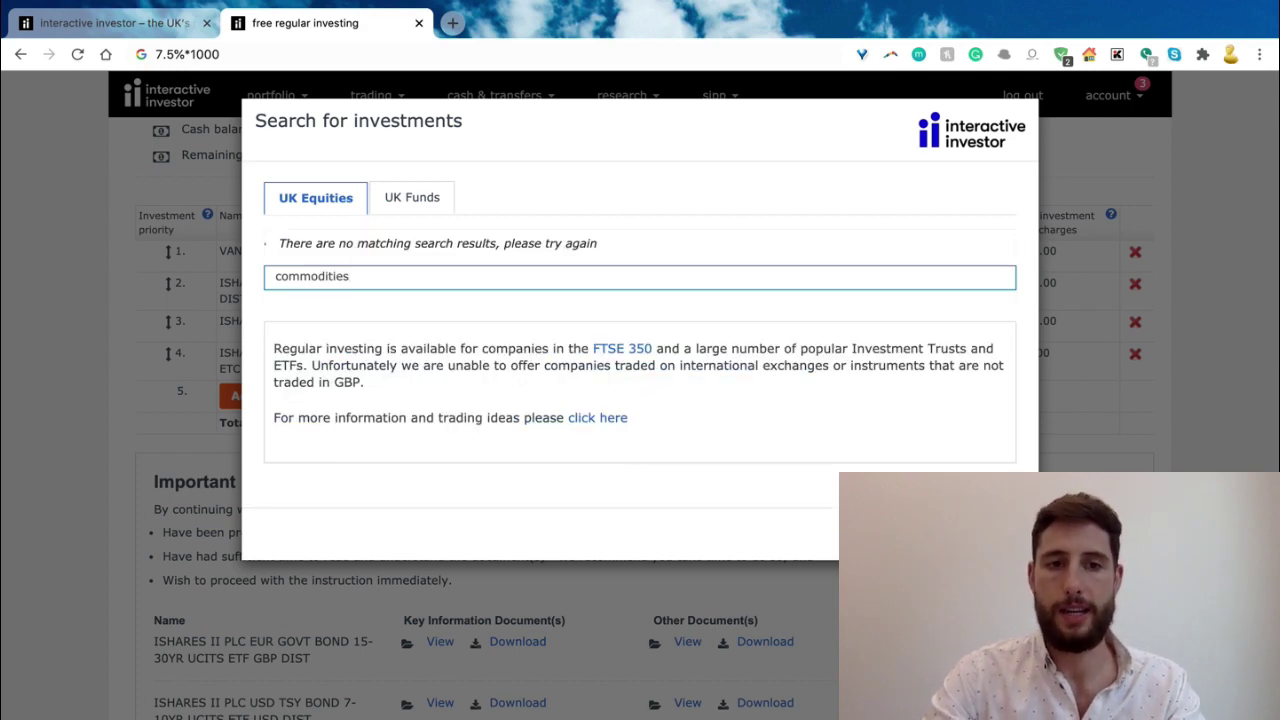
{"action": "key", "text": "ctrl+a"}
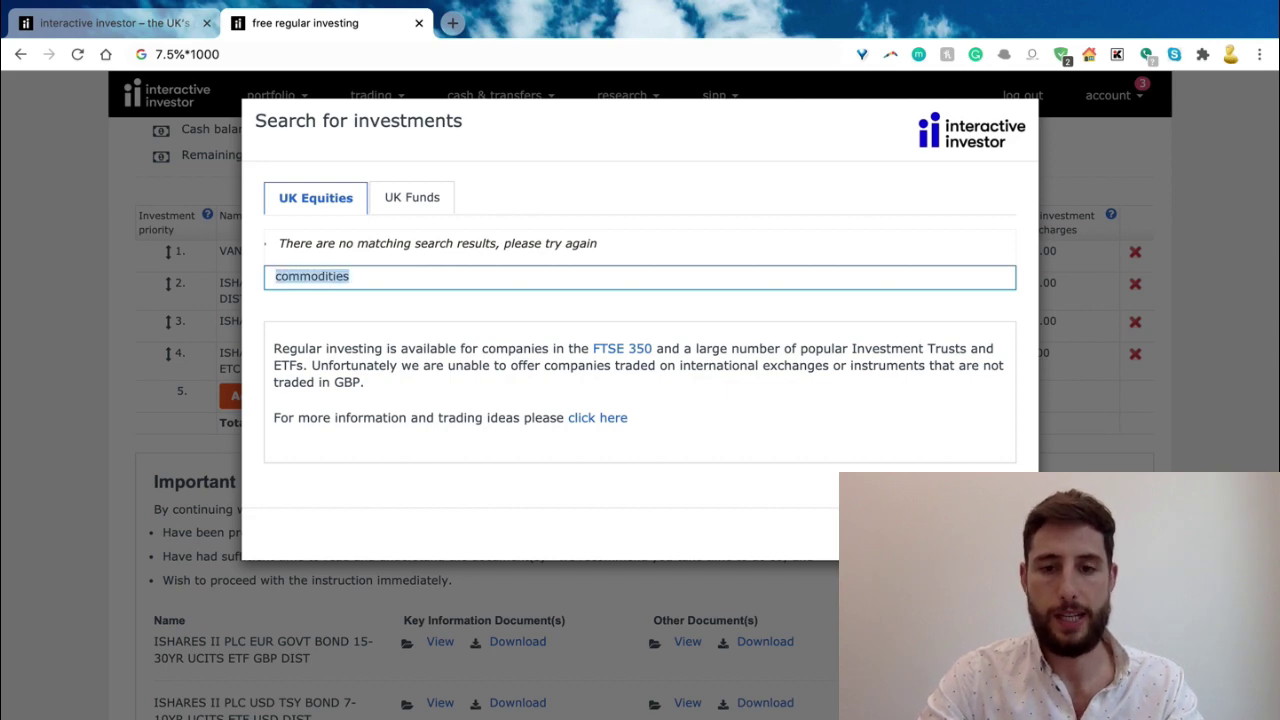
{"action": "key", "text": "BackSpace"}
- Search 'comm' instead so four investments stay listed, and switch to UK funds
{"action": "type", "text": "comm"}
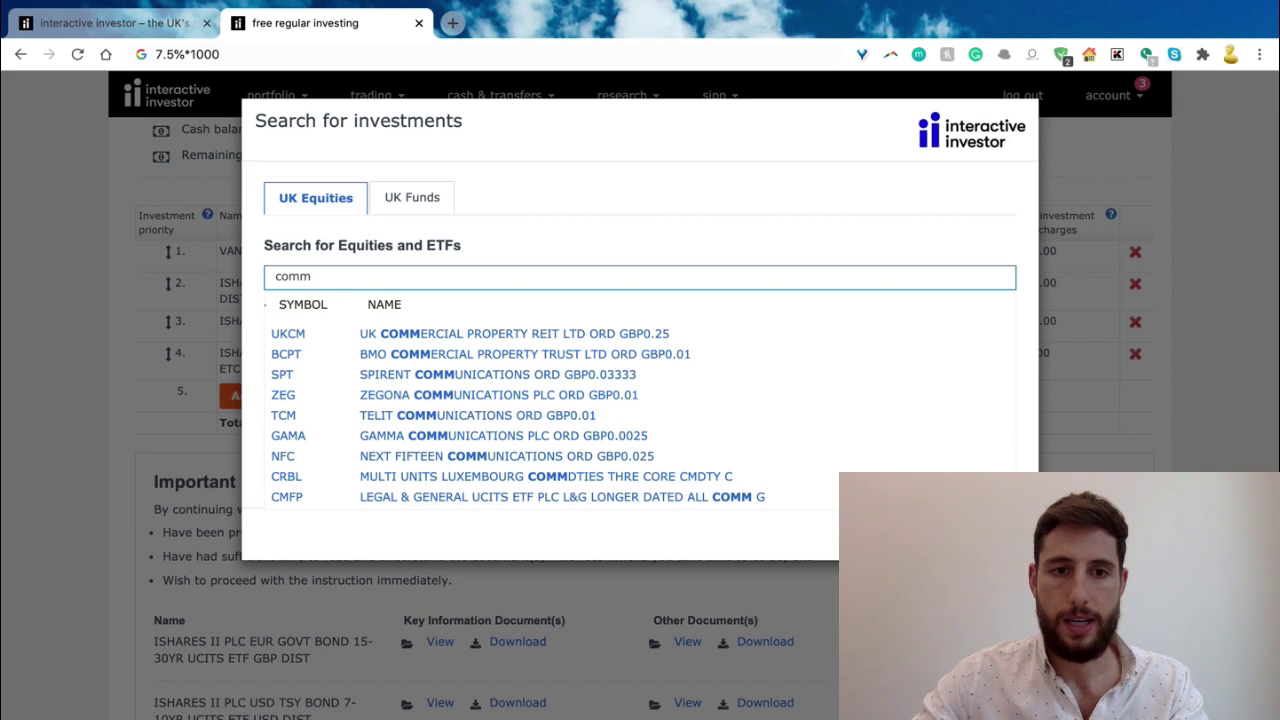
{"action": "key", "text": "BackSpace"}
{"action": "type", "text": "m"}
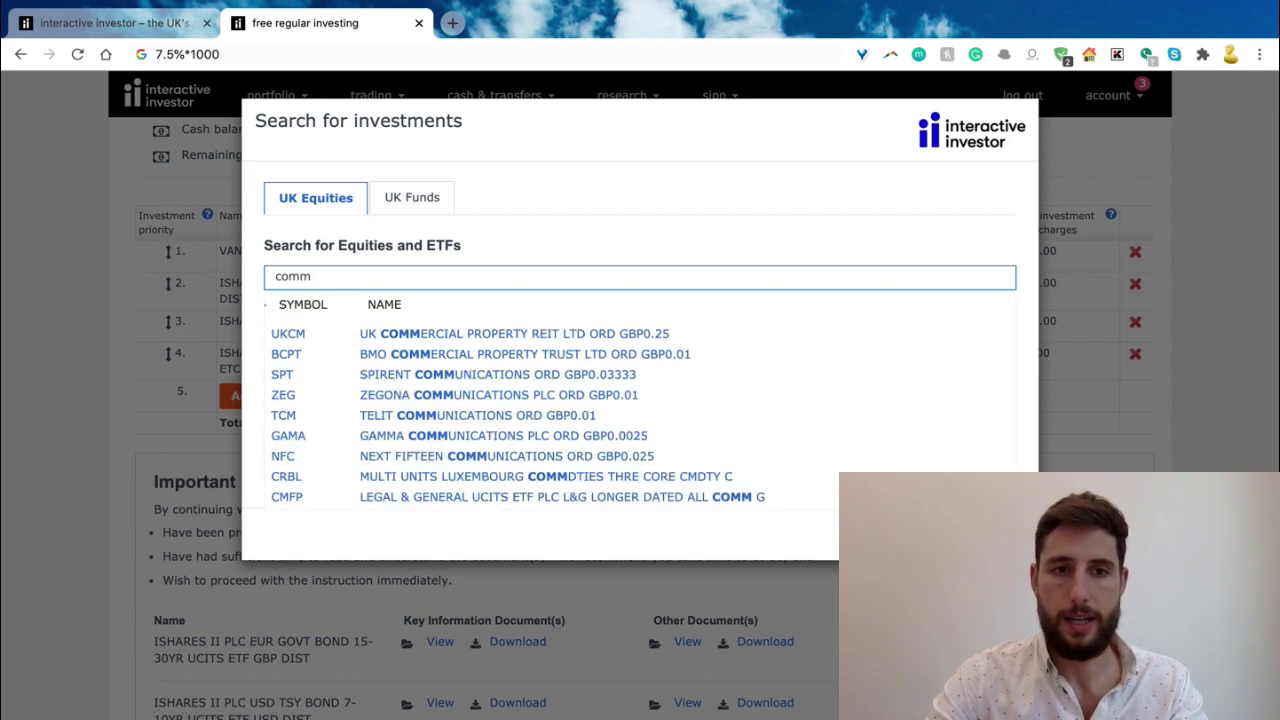
{"action": "type", "text": "o"}
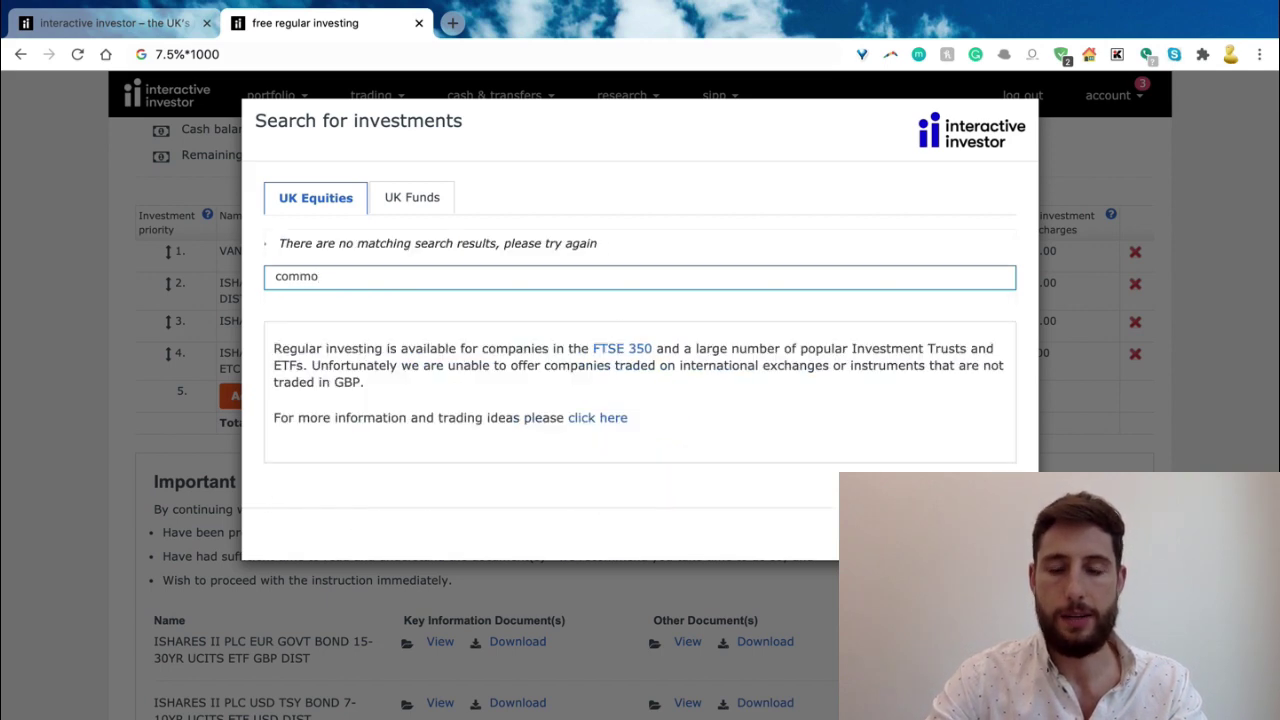
{"action": "key", "text": "BackSpace"}
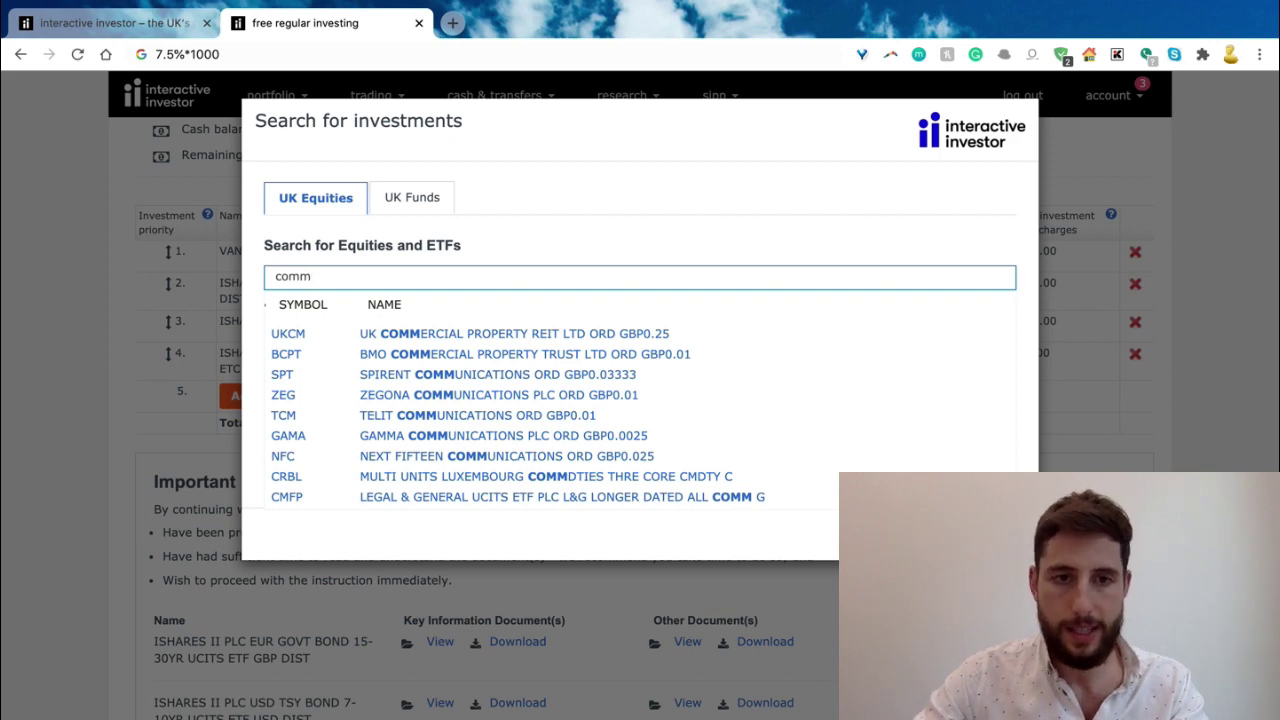
{"action": "left_click", "coordinate": [410, 197]}
- Search UK funds for 'commodit' and choose Marlborough Commodity Class P Accumulation at 76.85p
{"action": "left_click", "coordinate": [312, 277]}
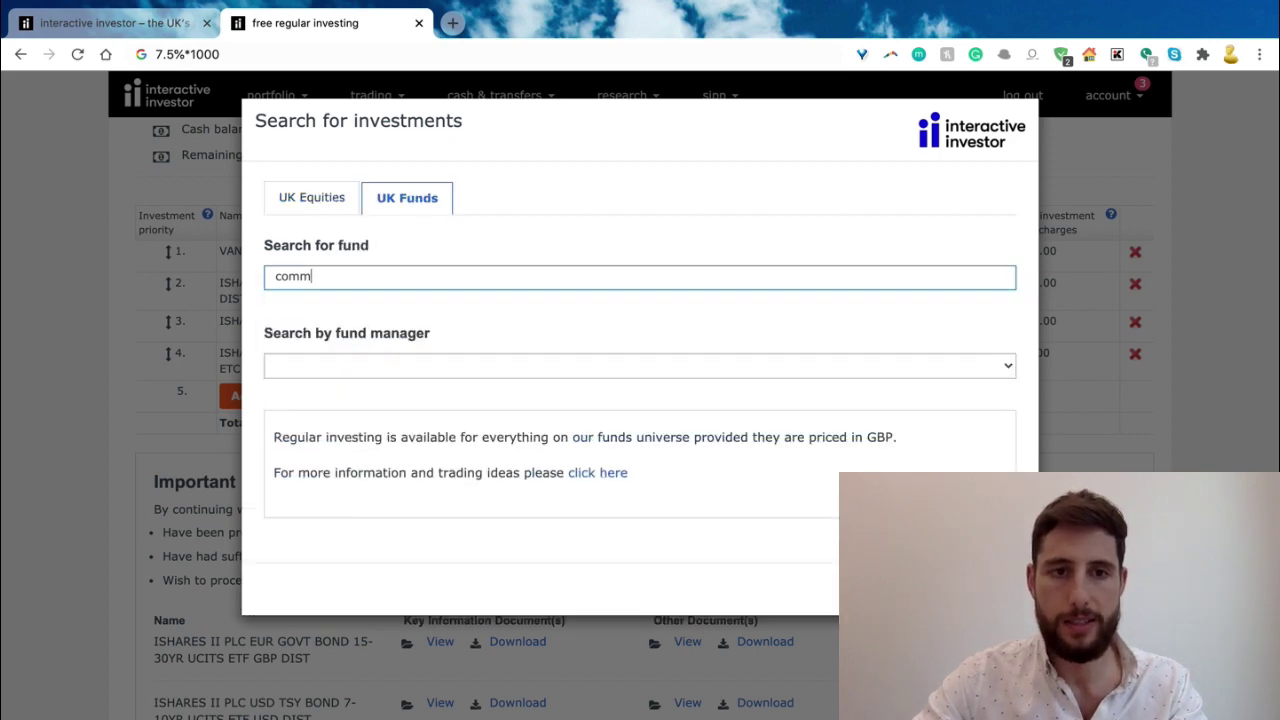
{"action": "double_click", "coordinate": [295, 277]}
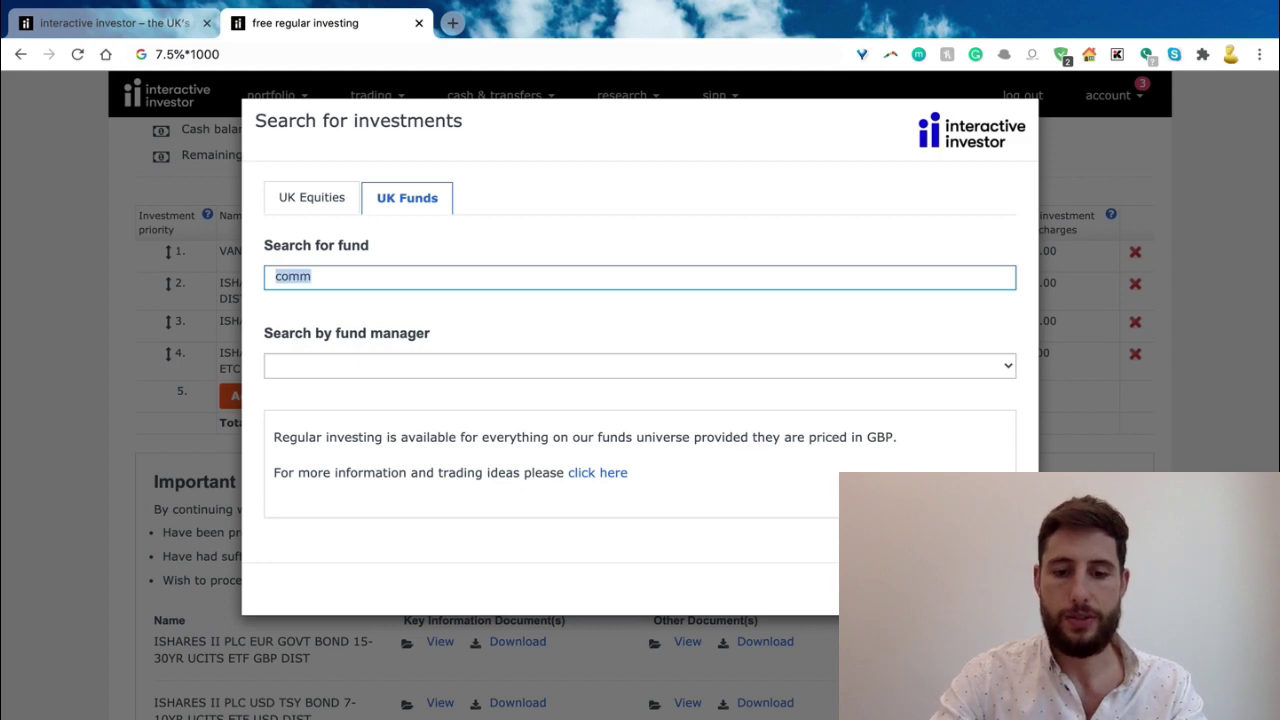
{"action": "type", "text": "commodities"}
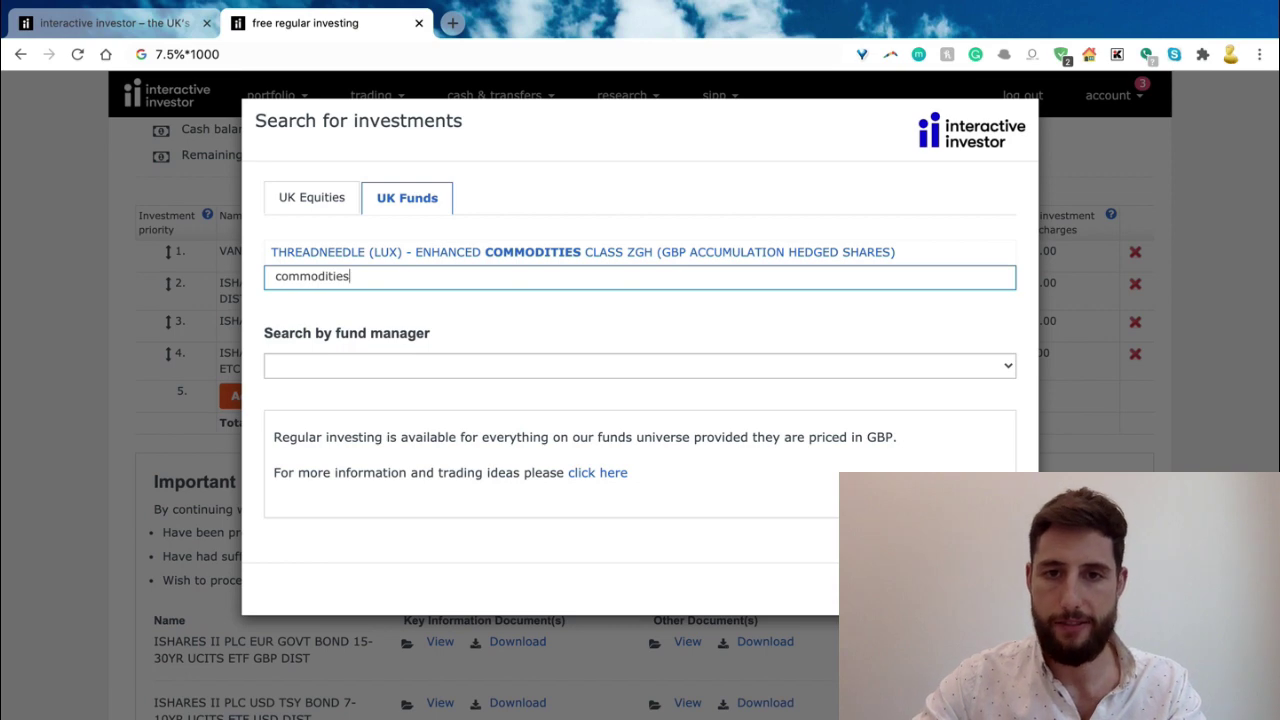
{"action": "key", "text": "BackSpace"}
{"action": "key", "text": "BackSpace"}
{"action": "key", "text": "BackSpace"}
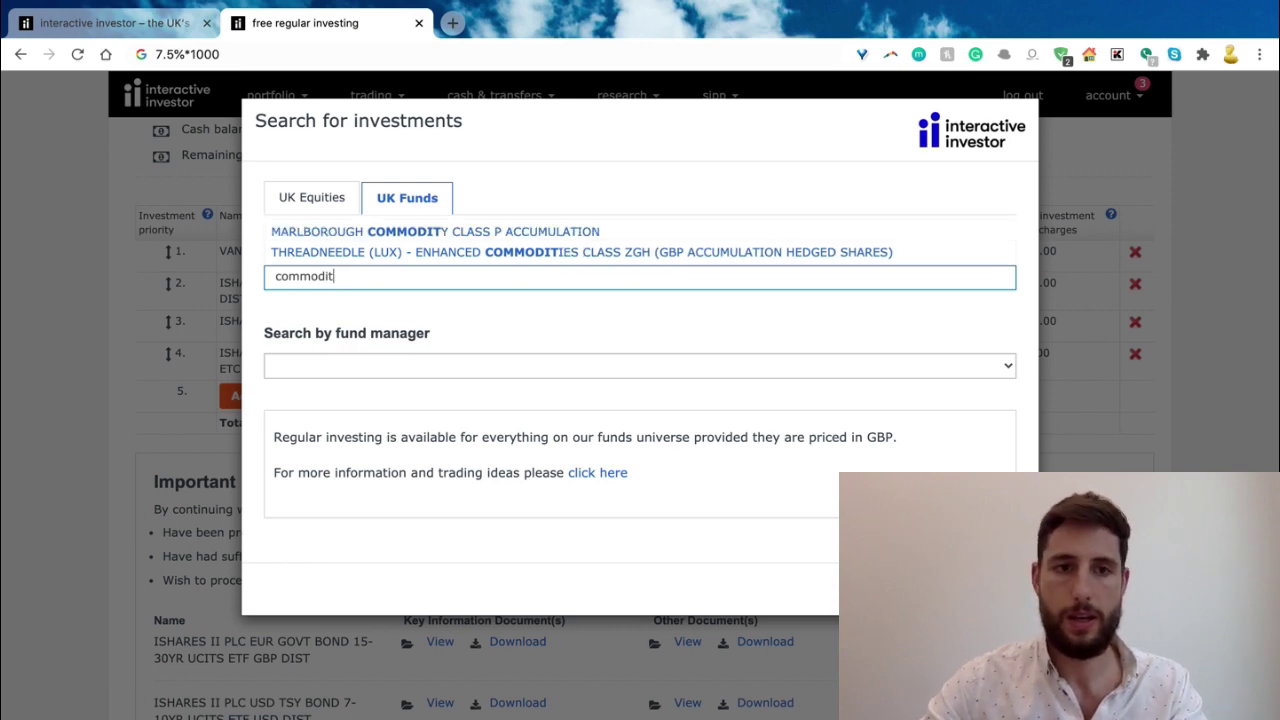
{"action": "key", "text": "Up"}
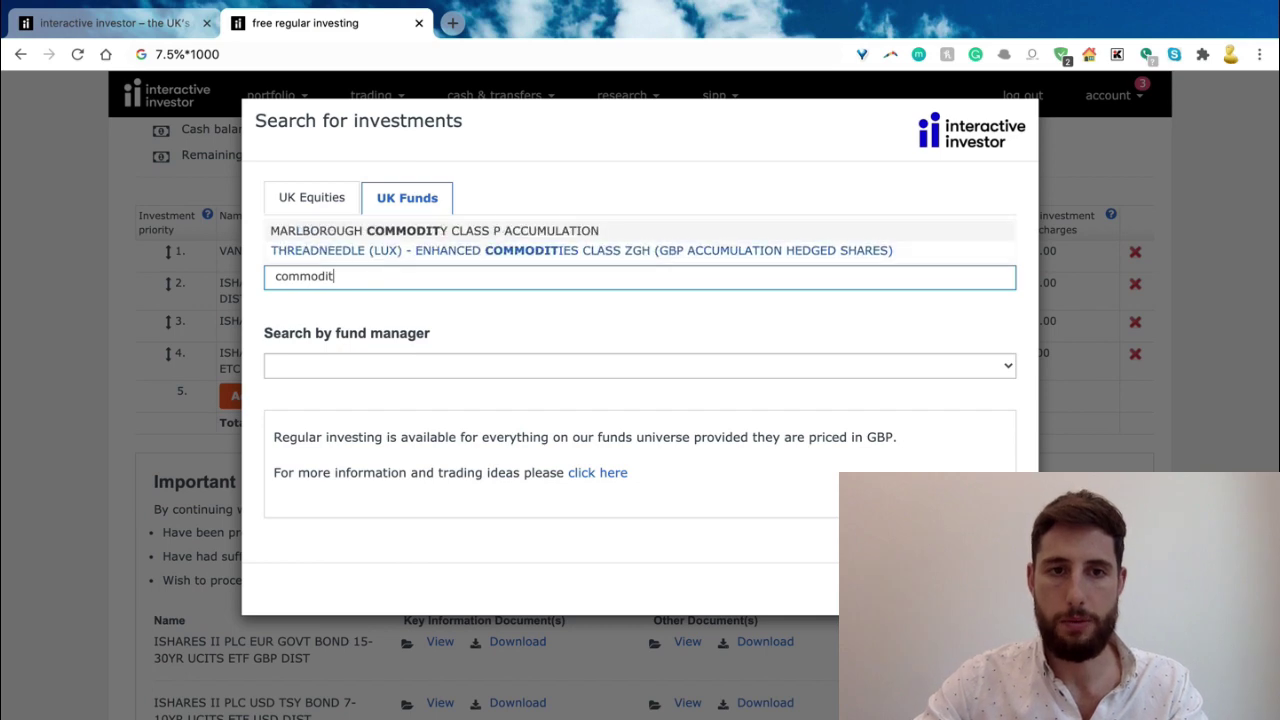
{"action": "key", "text": "Down"}
{"action": "key", "text": "Up"}
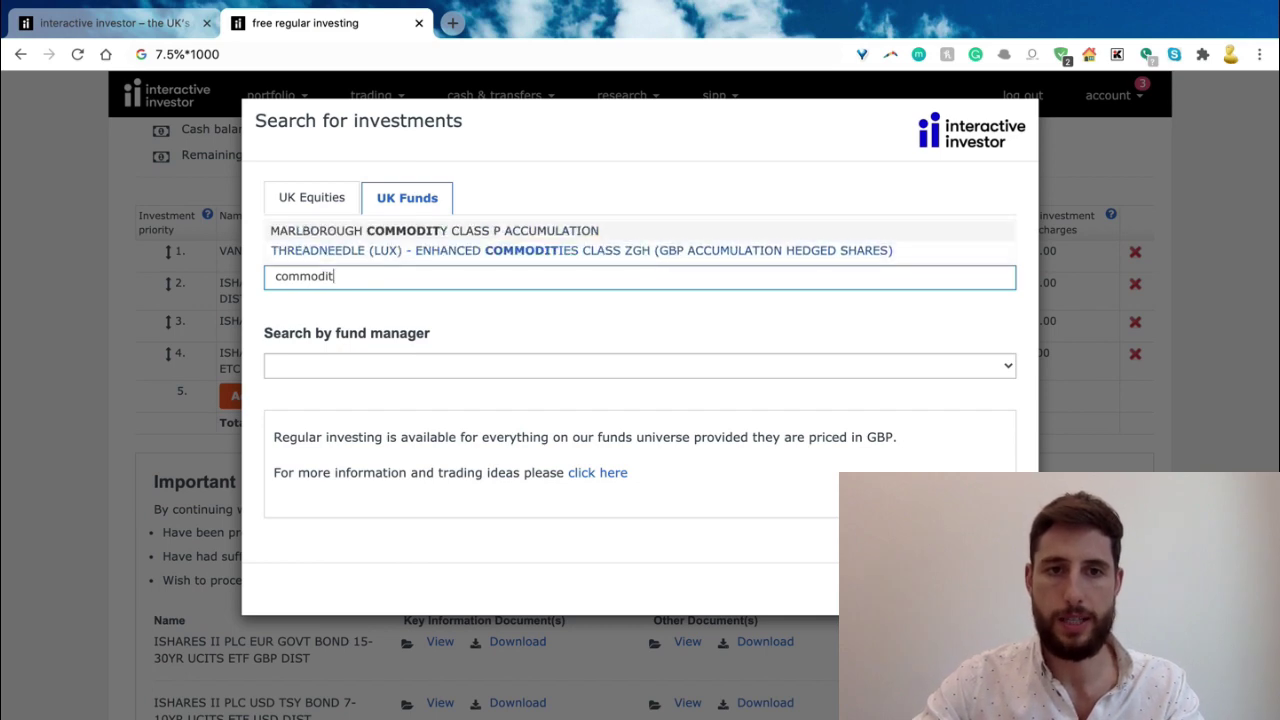
{"action": "key", "text": "Return"}
- Open the Marlborough fund's key investor information document in a new tab
{"action": "scroll", "coordinate": [640, 400], "scroll_direction": "down", "scroll_amount": 1}
{"action": "scroll", "coordinate": [634, 400], "scroll_direction": "down", "scroll_amount": 3}
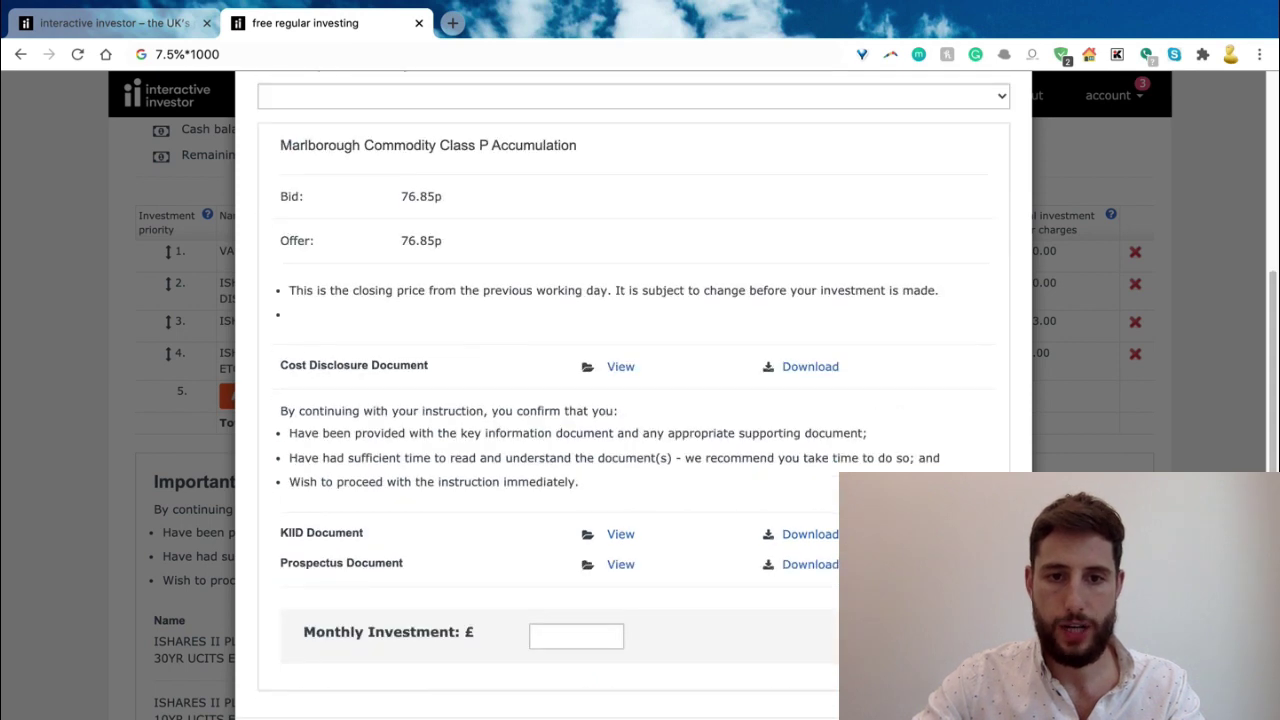
{"action": "left_click", "coordinate": [620, 534]}
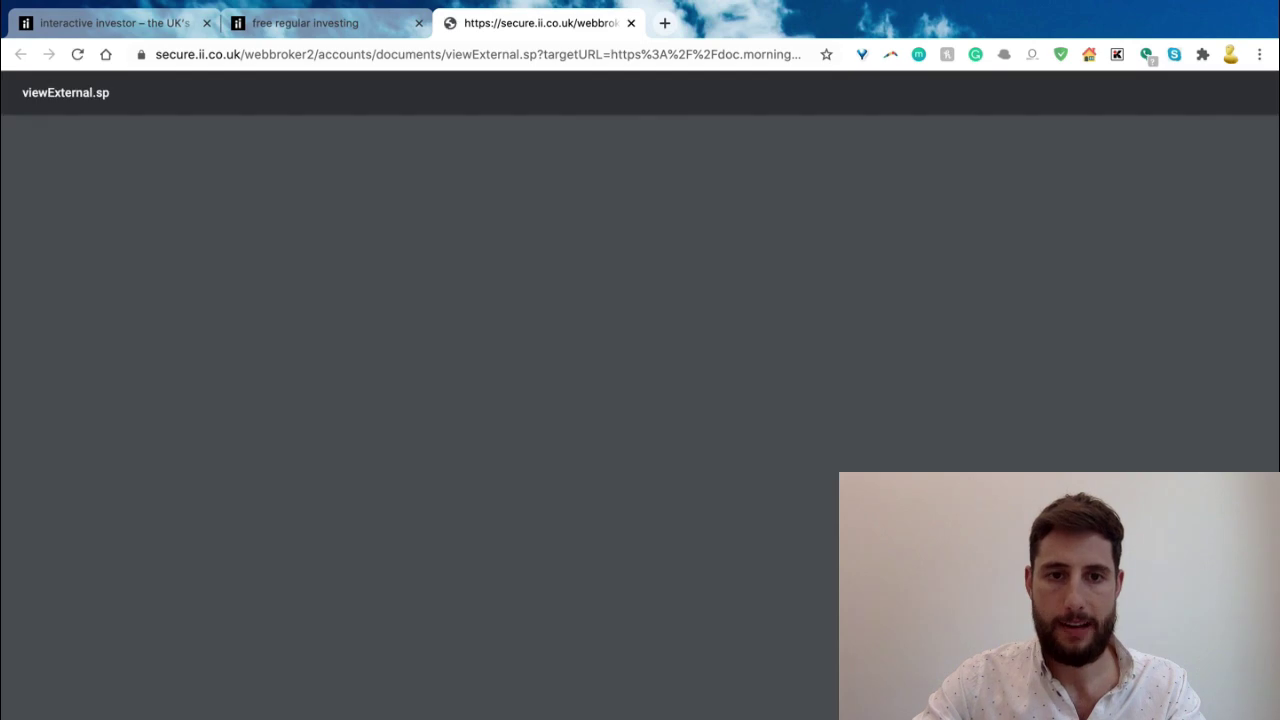
- Zoom the KIID and highlight capital growth, 70% commodities exposure and indirect commodity investment
{"action": "key", "text": "ctrl+plus"}
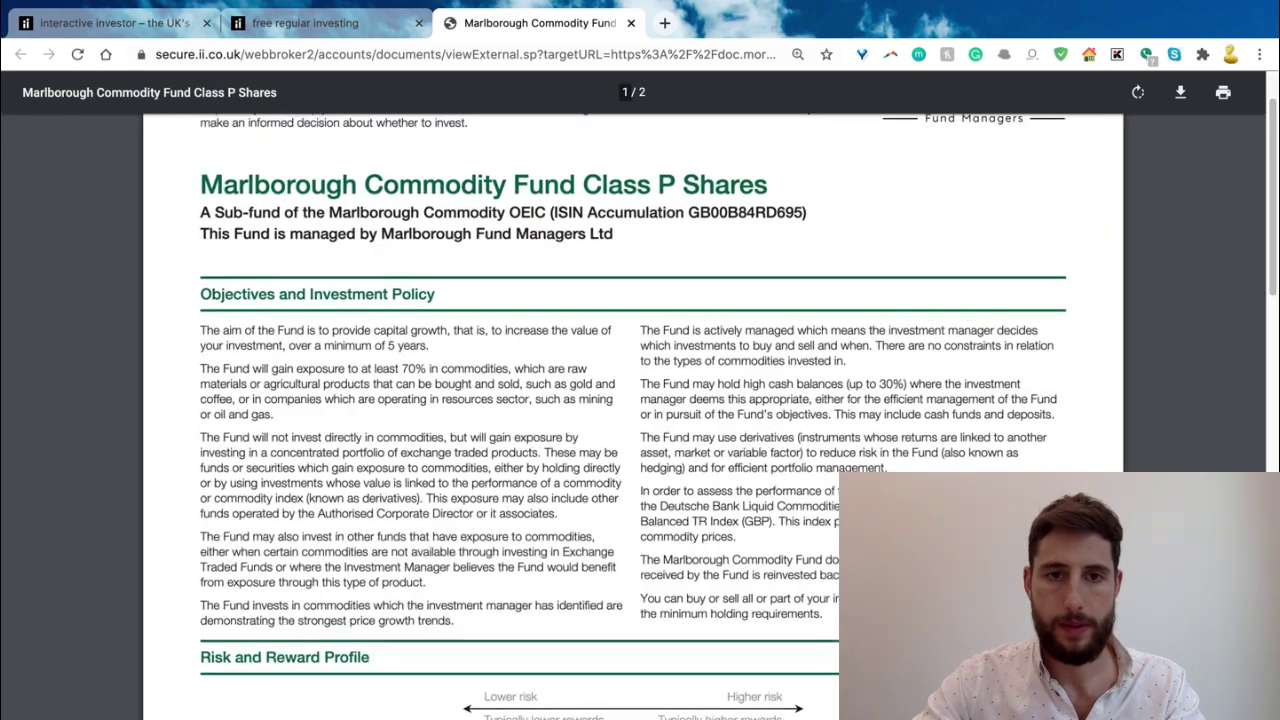
{"action": "scroll", "coordinate": [640, 400], "scroll_direction": "up", "scroll_amount": 1}
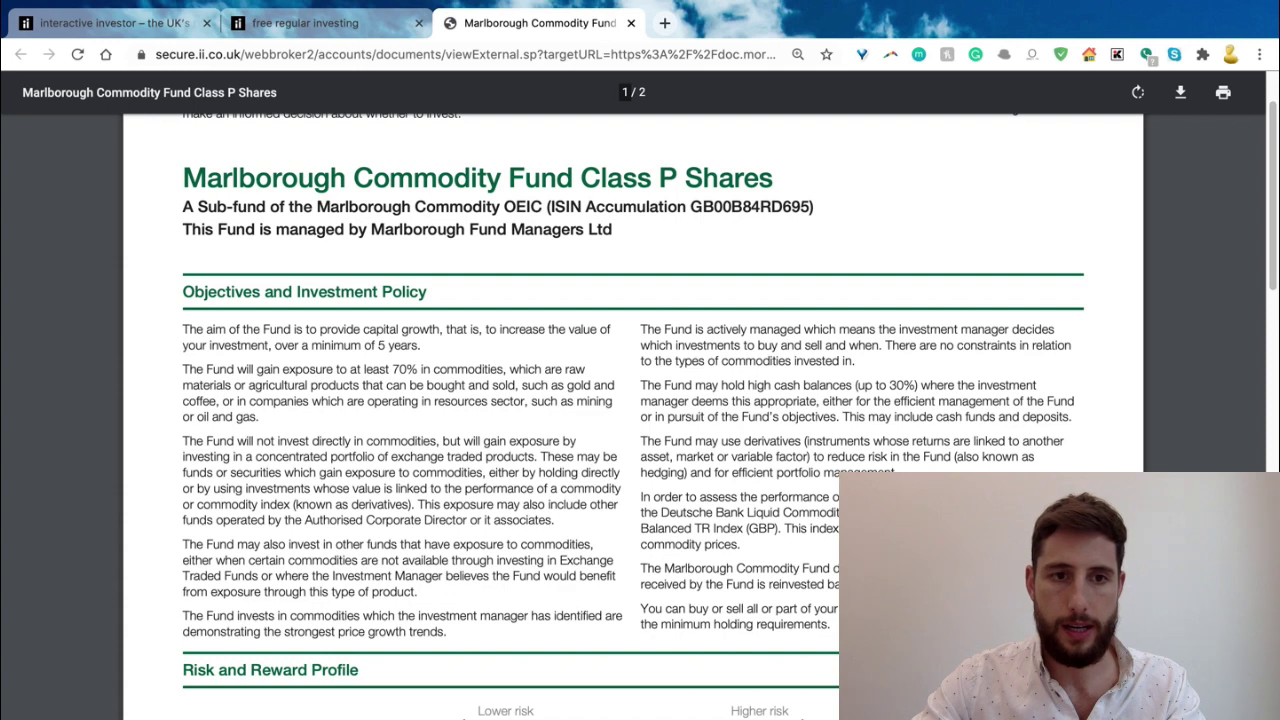
{"action": "left_click_drag", "start_coordinate": [243, 329], "coordinate": [302, 329]}
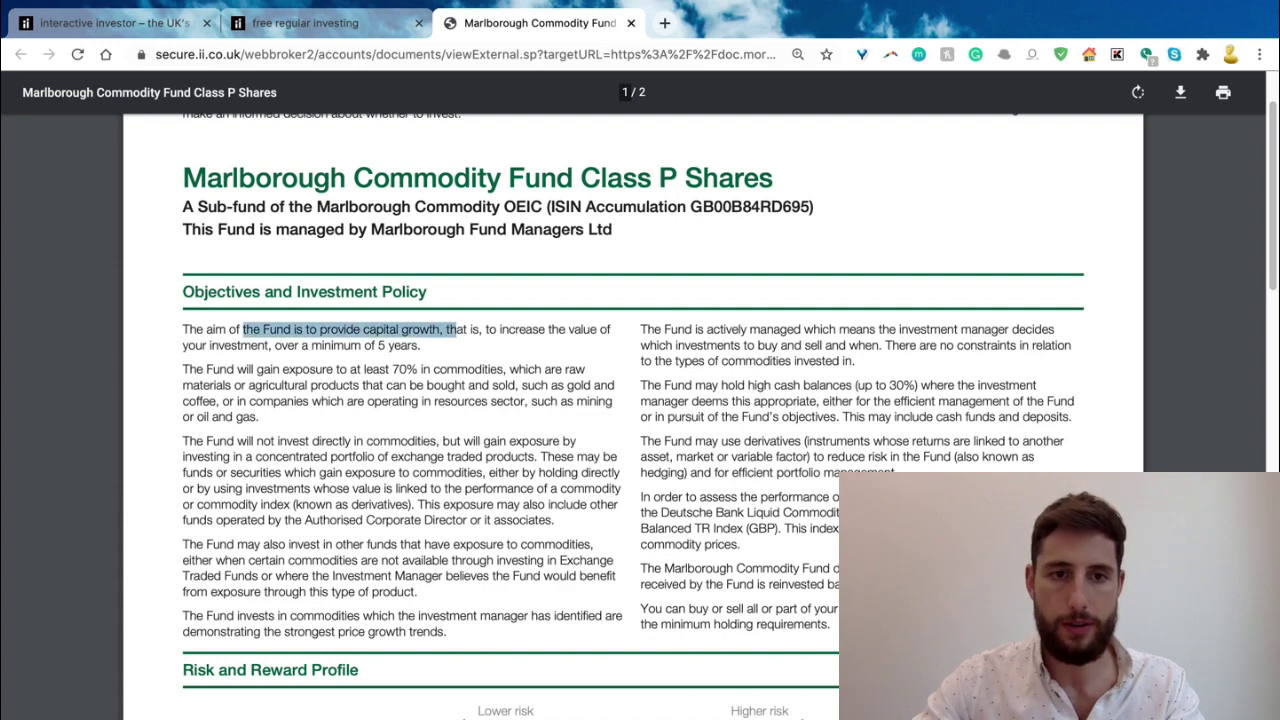
{"action": "left_click_drag", "start_coordinate": [213, 369], "coordinate": [483, 369]}
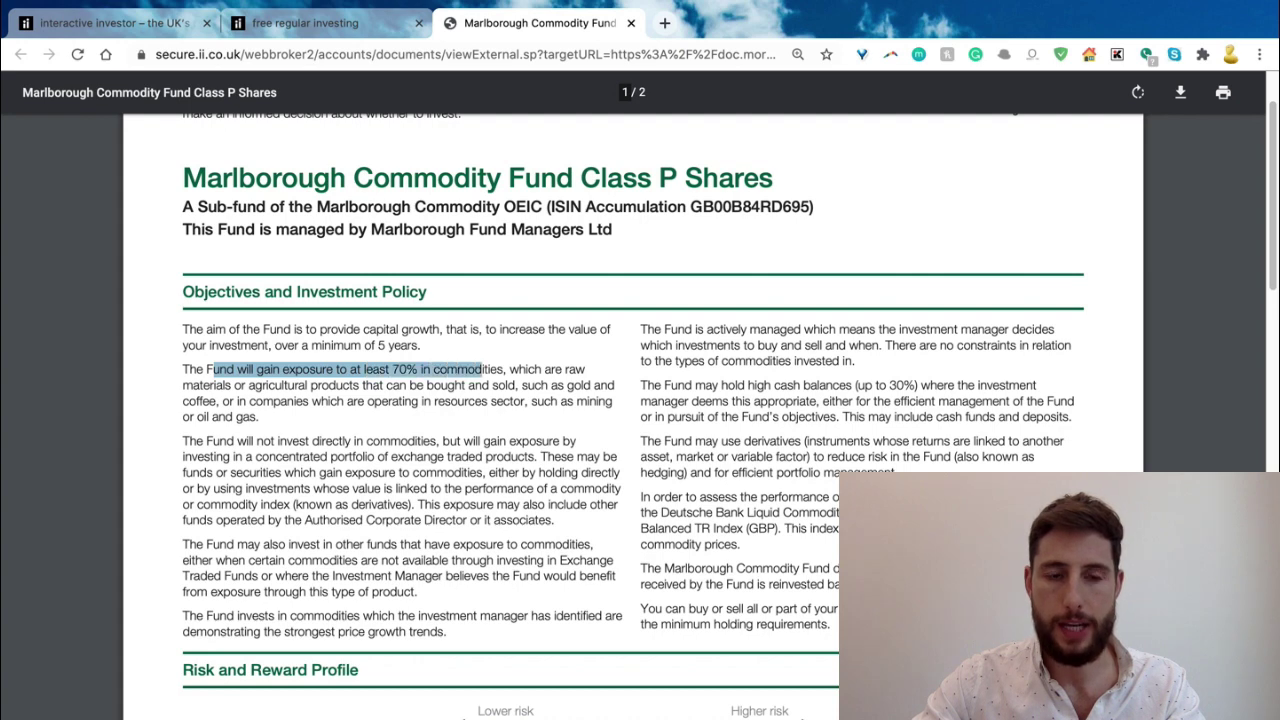
{"action": "left_click_drag", "start_coordinate": [366, 369], "coordinate": [598, 401]}
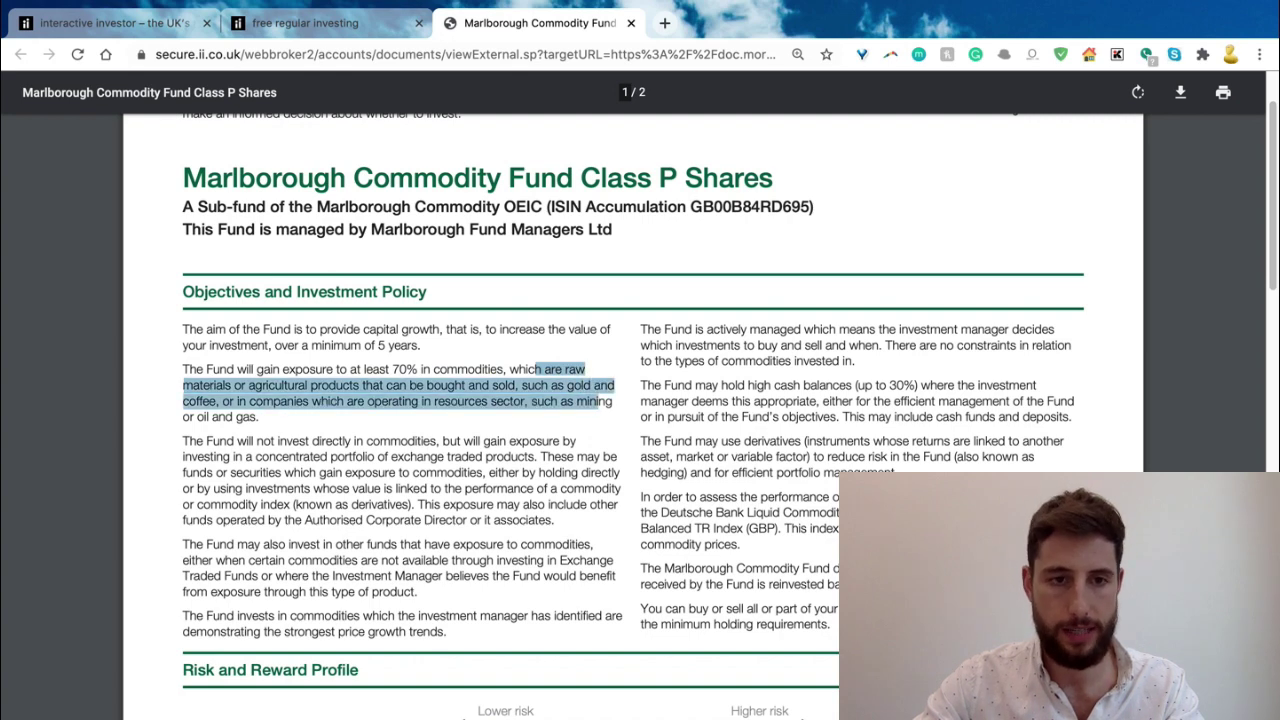
{"action": "scroll", "coordinate": [640, 416], "scroll_direction": "down", "scroll_amount": 1}
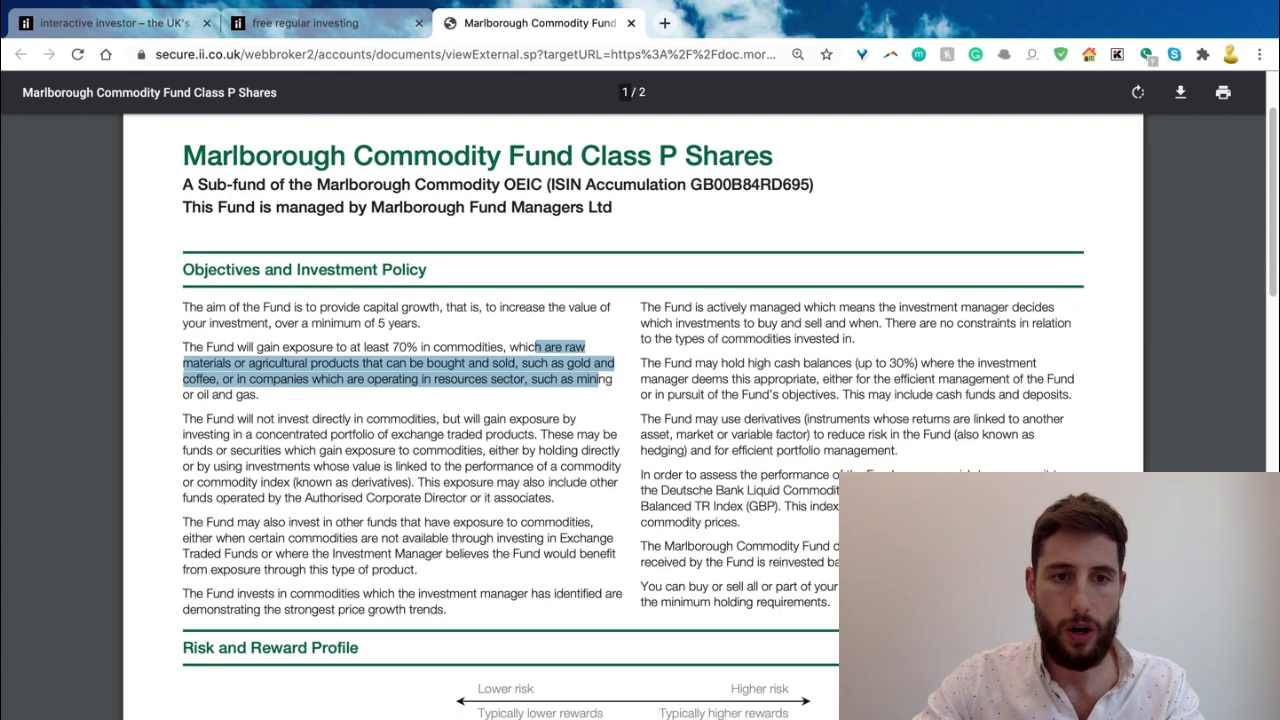
{"action": "left_click_drag", "start_coordinate": [257, 418], "coordinate": [438, 418]}
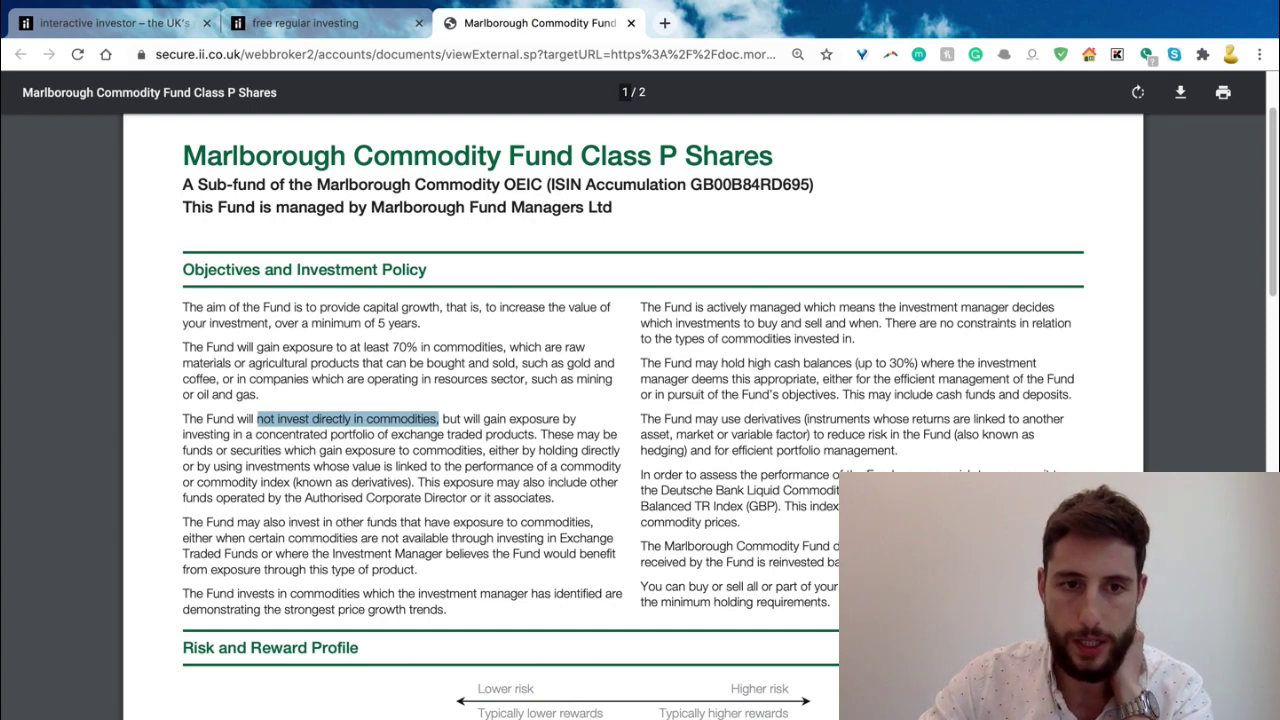
{"action": "left_click_drag", "start_coordinate": [228, 466], "coordinate": [621, 466]}
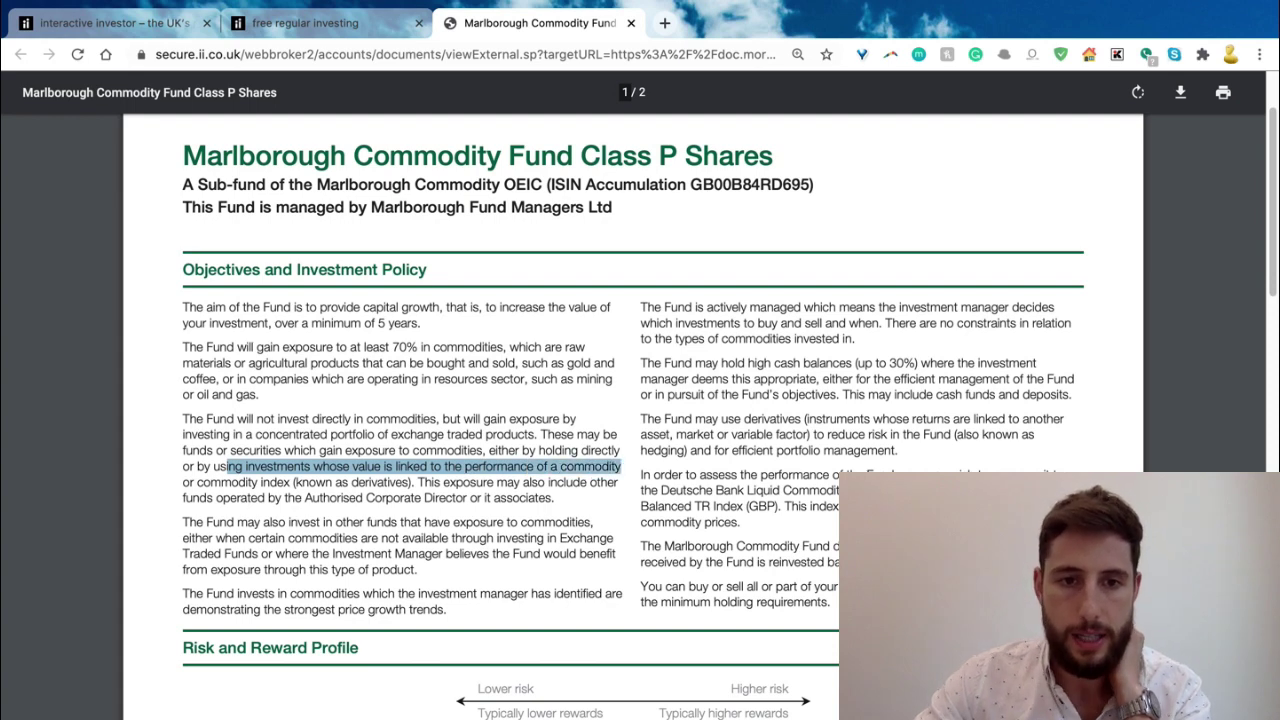
{"action": "scroll", "coordinate": [640, 420], "scroll_direction": "down", "scroll_amount": 2}
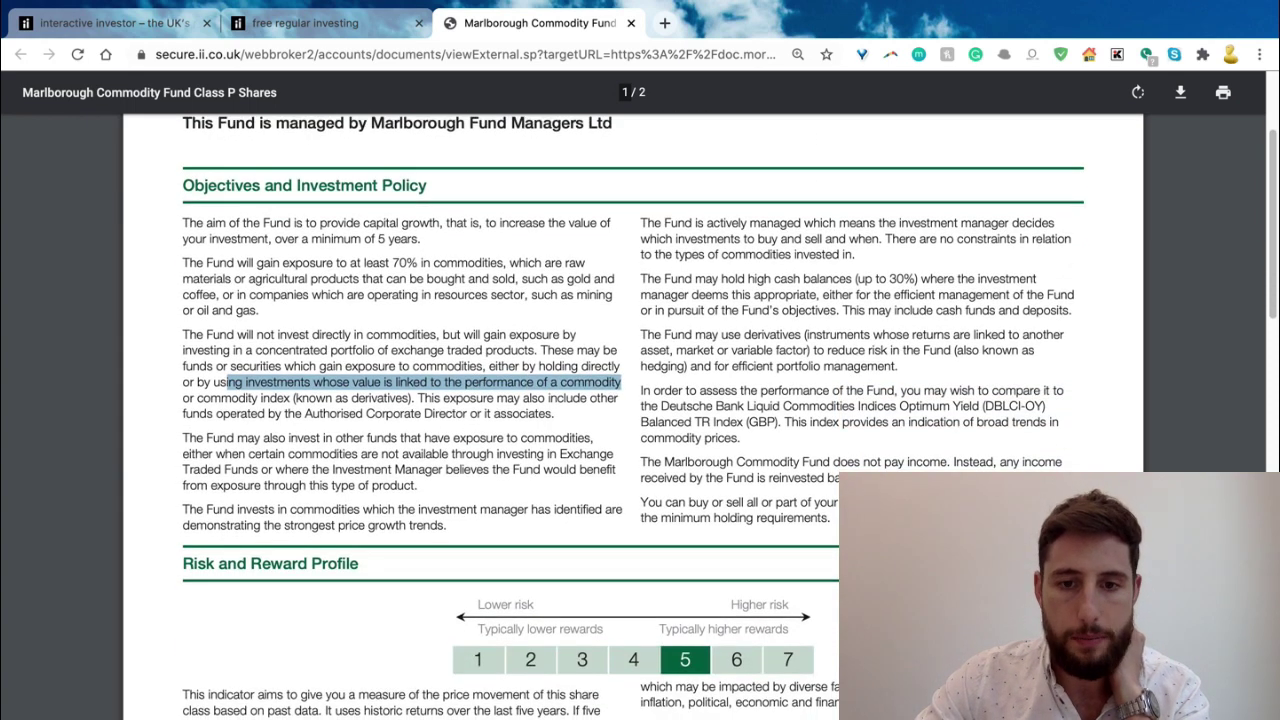
- Highlight the policy sentence on strongest price growth trends, then close the Marlborough document
{"action": "scroll", "coordinate": [640, 400], "scroll_direction": "down", "scroll_amount": 1}
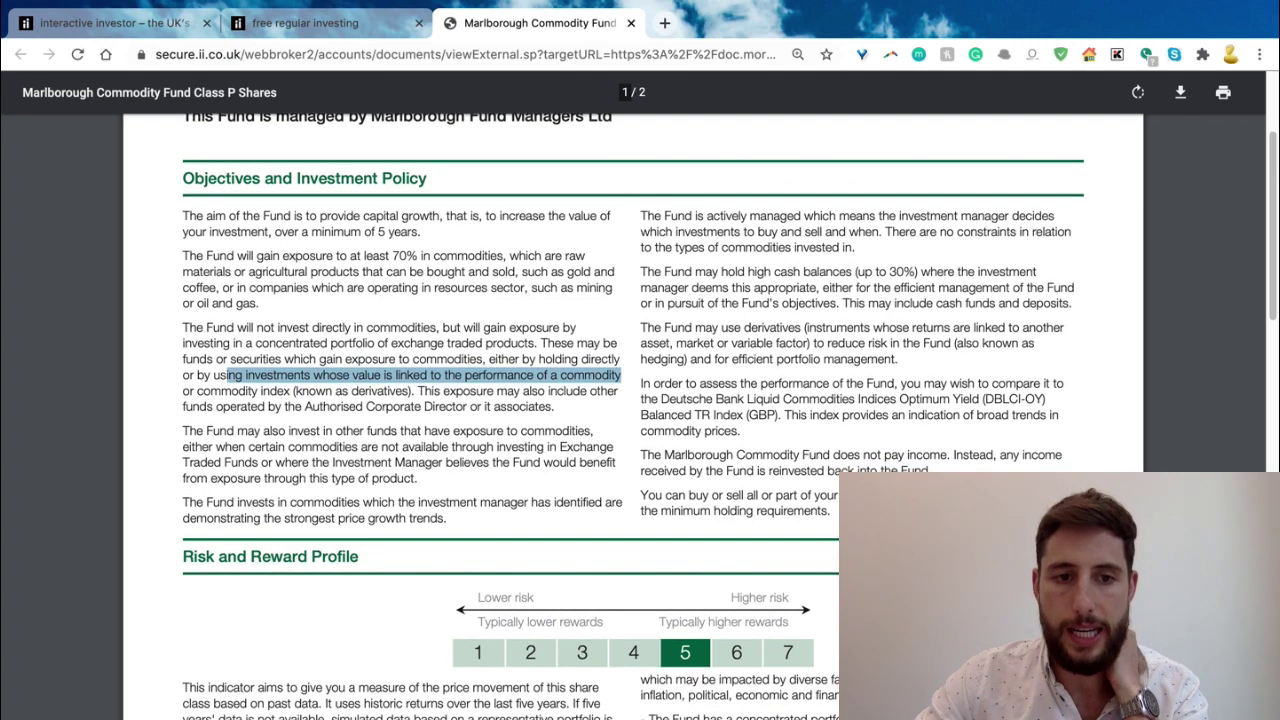
{"action": "left_click_drag", "start_coordinate": [476, 502], "coordinate": [614, 502]}
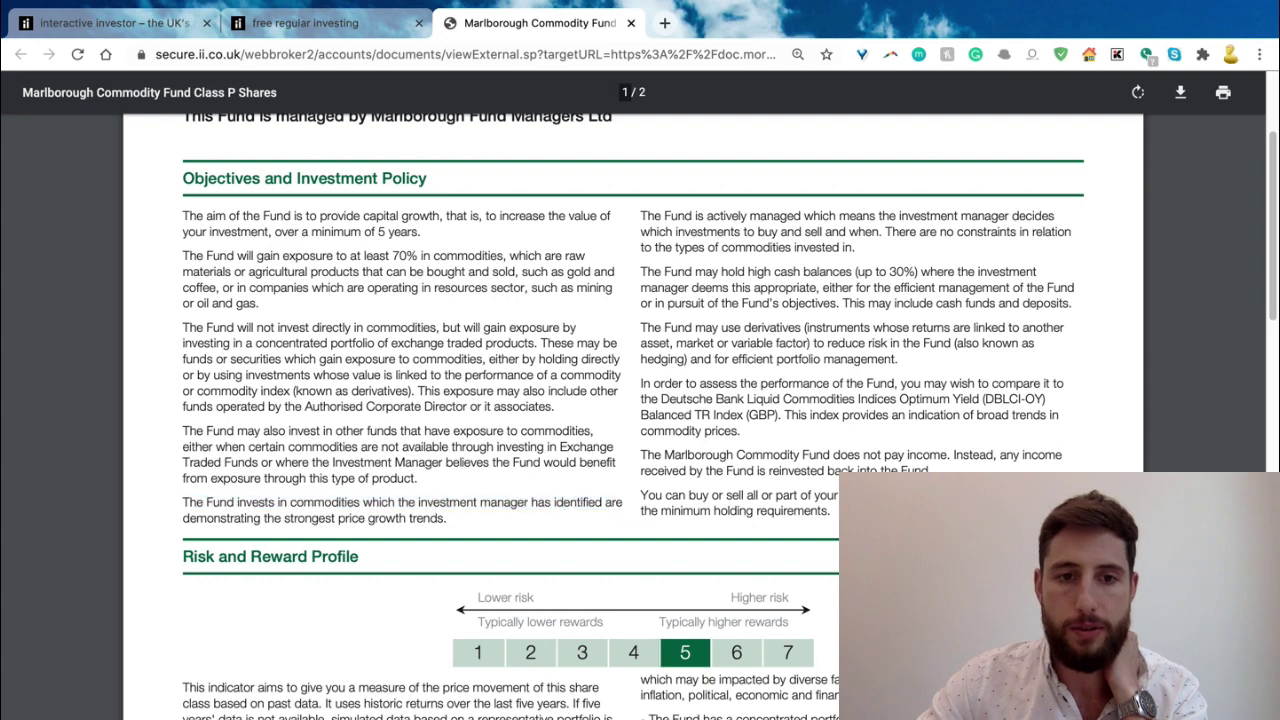
{"action": "left_click_drag", "start_coordinate": [448, 518], "coordinate": [183, 502]}
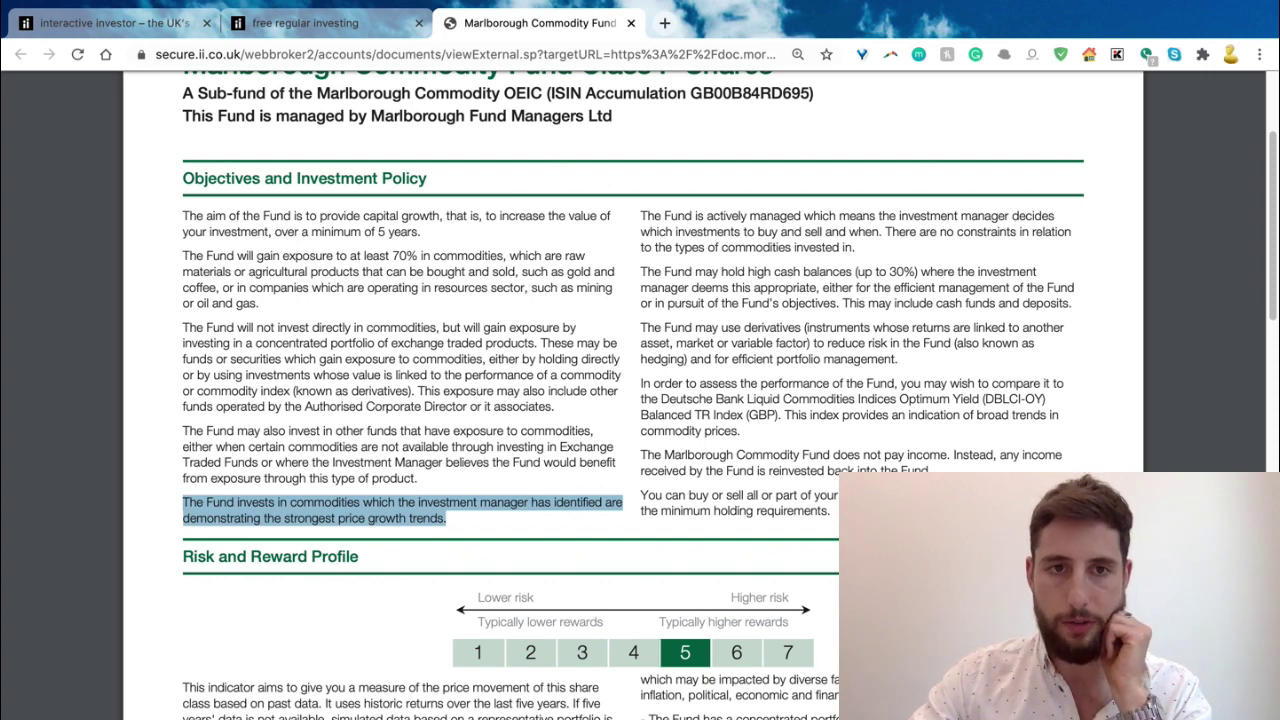
{"action": "scroll", "coordinate": [640, 400], "scroll_direction": "up", "scroll_amount": 1}
{"action": "scroll", "coordinate": [640, 400], "scroll_direction": "up", "scroll_amount": 1}
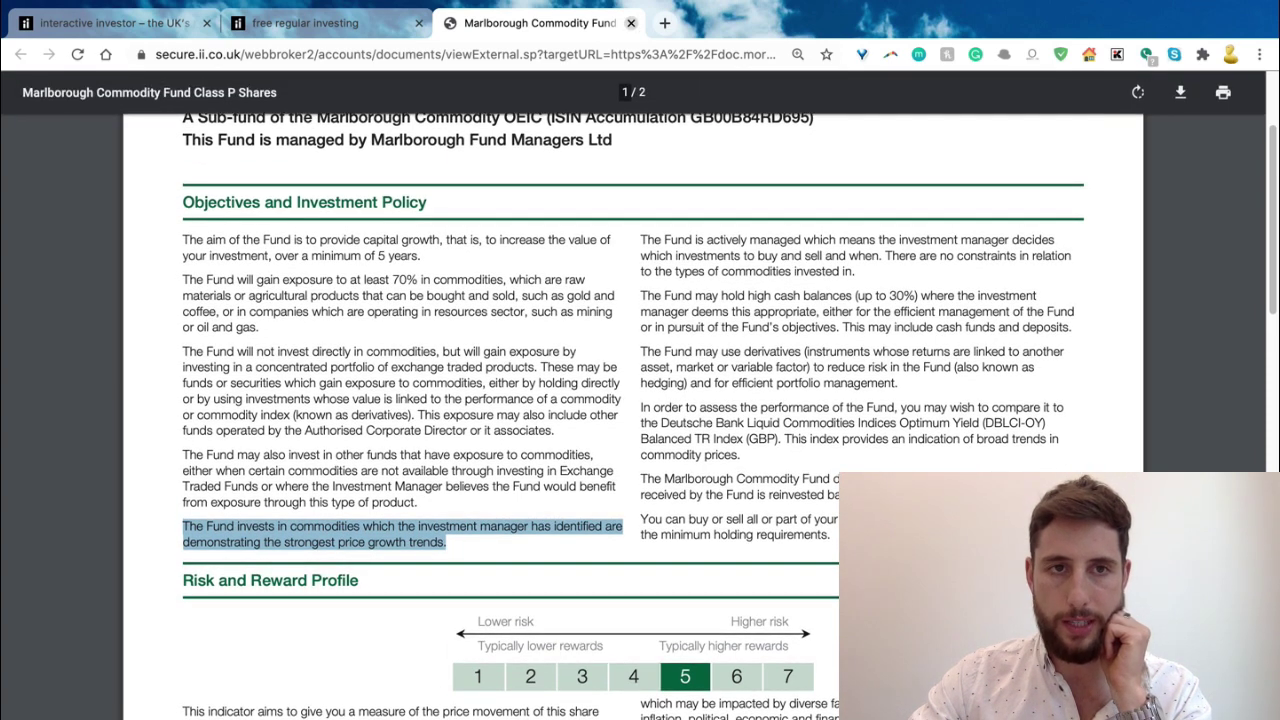
{"action": "left_click", "coordinate": [631, 22]}
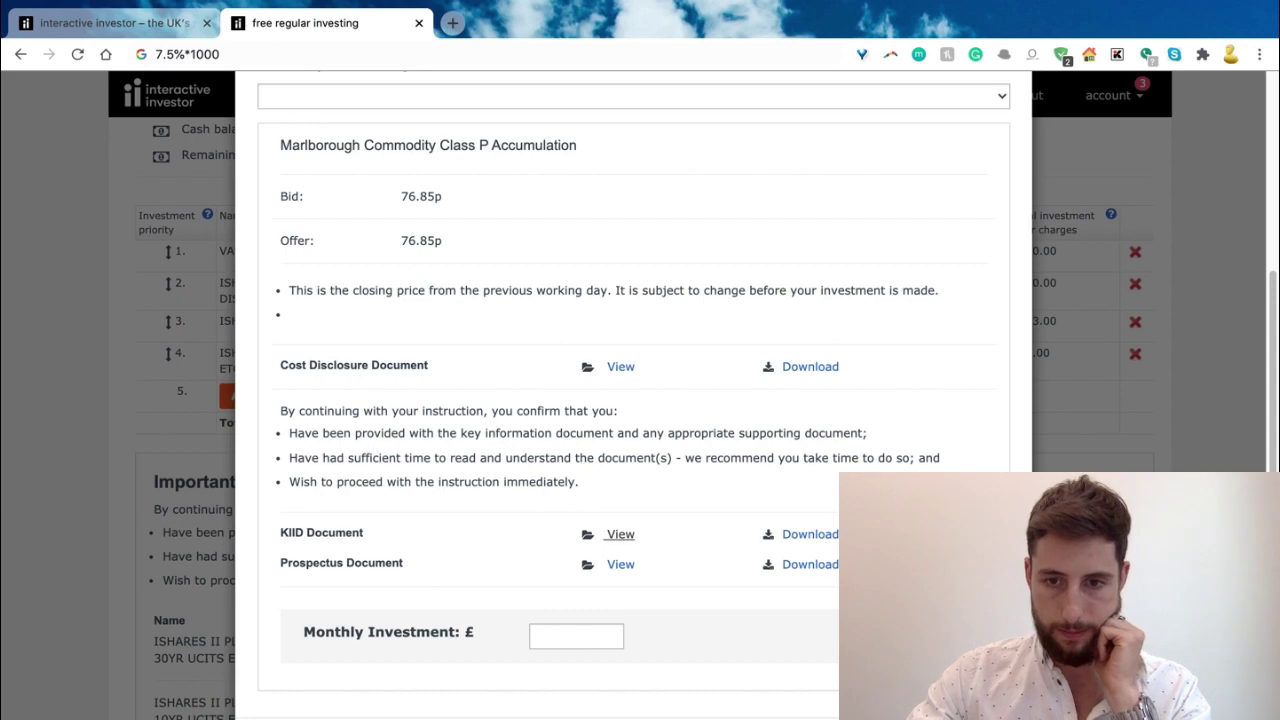
- Swap Marlborough for the CRBL commodities ETF found via 'comm' (bid 1069.5p, offer 1078.5p)
{"action": "key", "text": "Escape"}
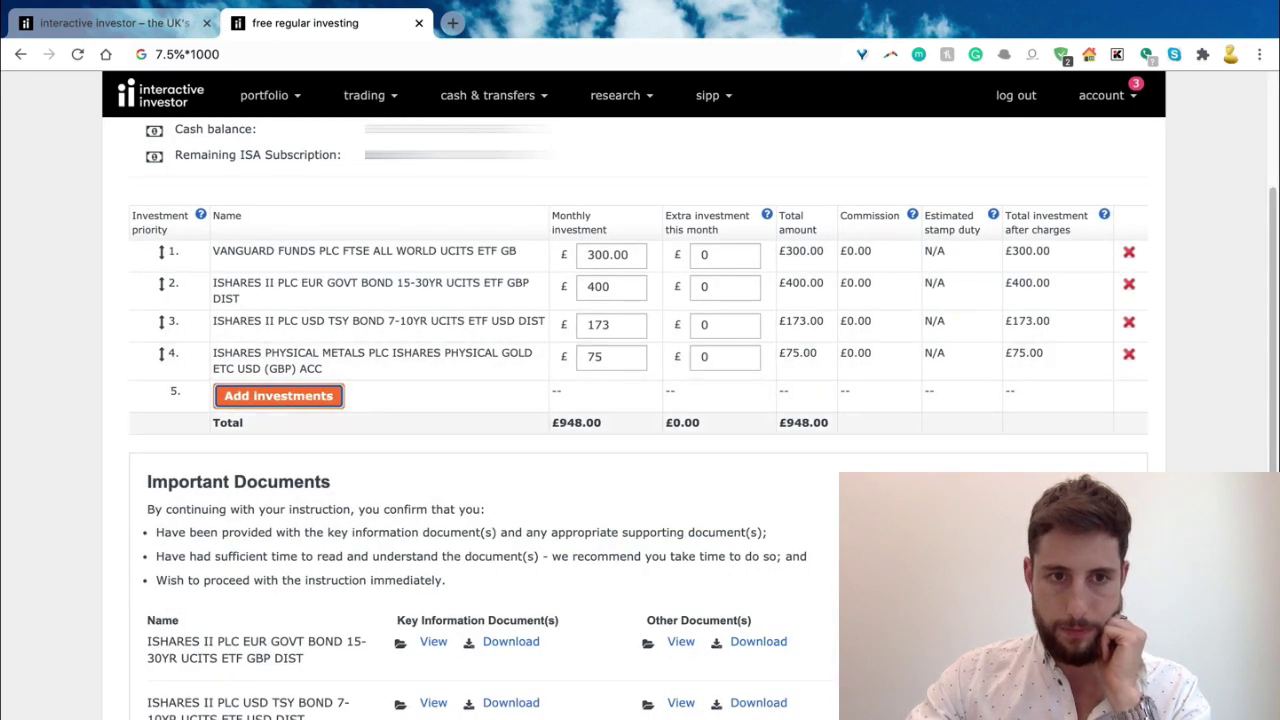
{"action": "key", "text": "Return"}
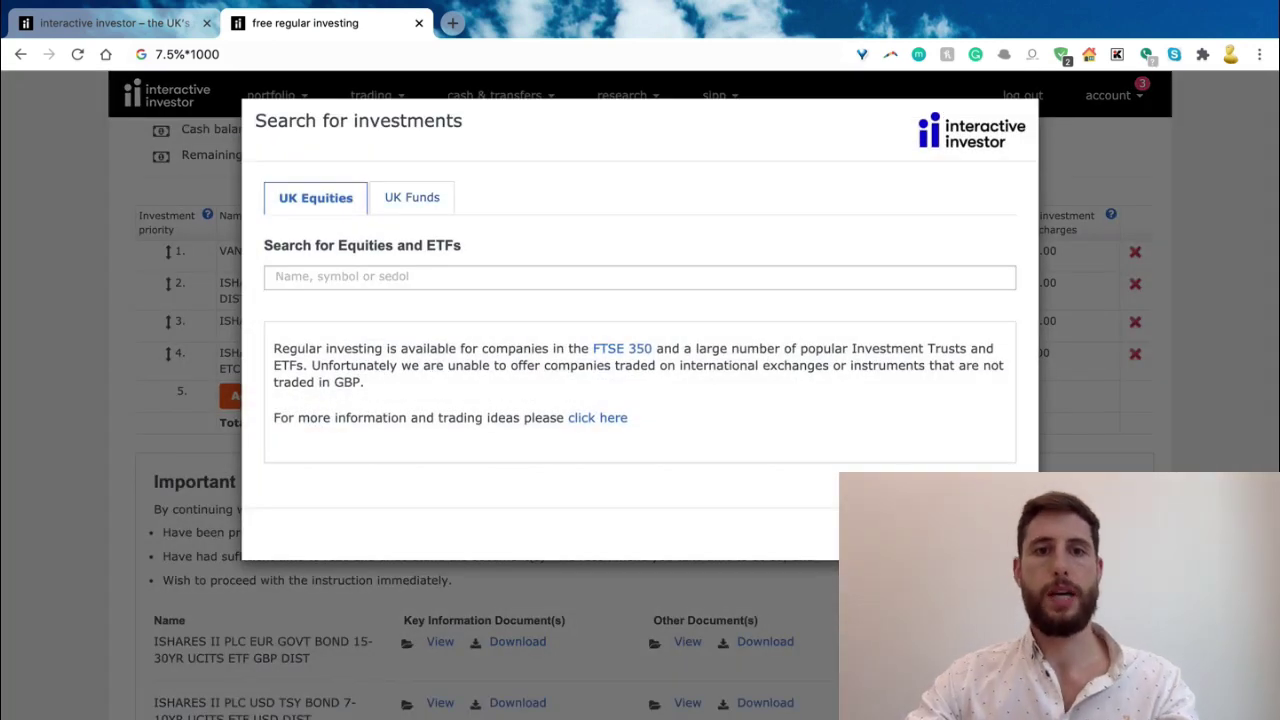
{"action": "type", "text": "c"}
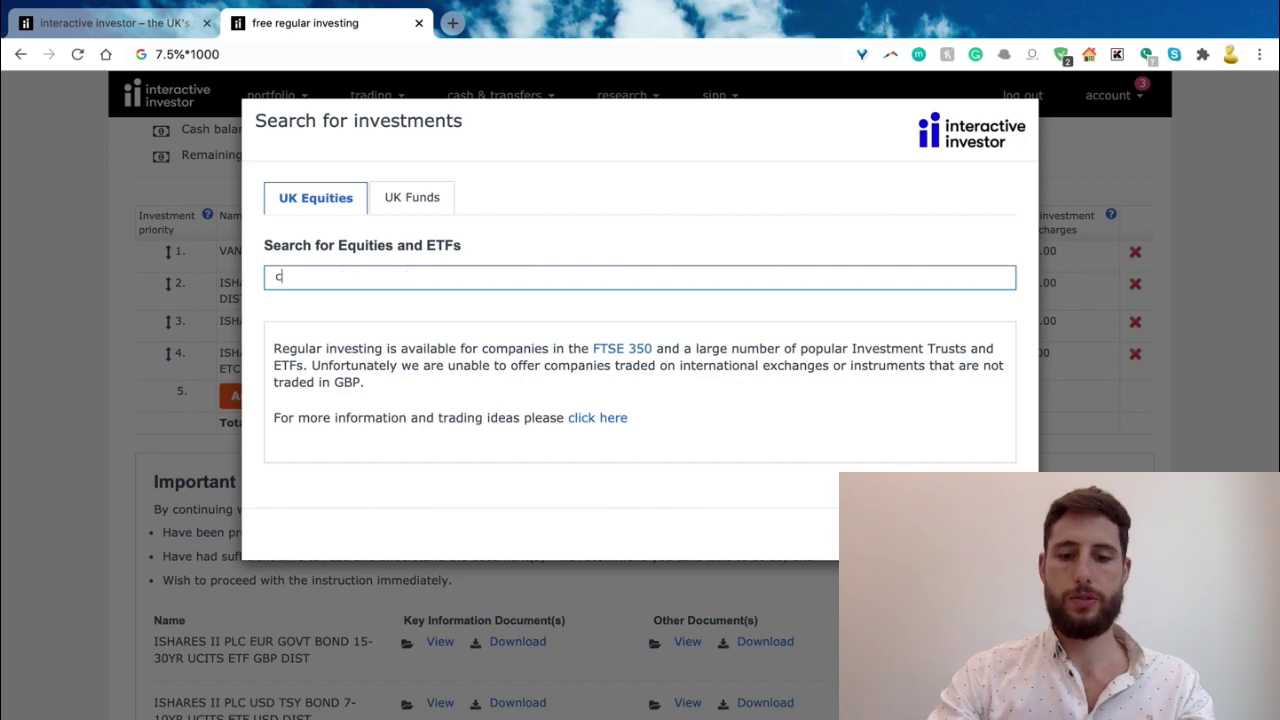
{"action": "type", "text": "om"}
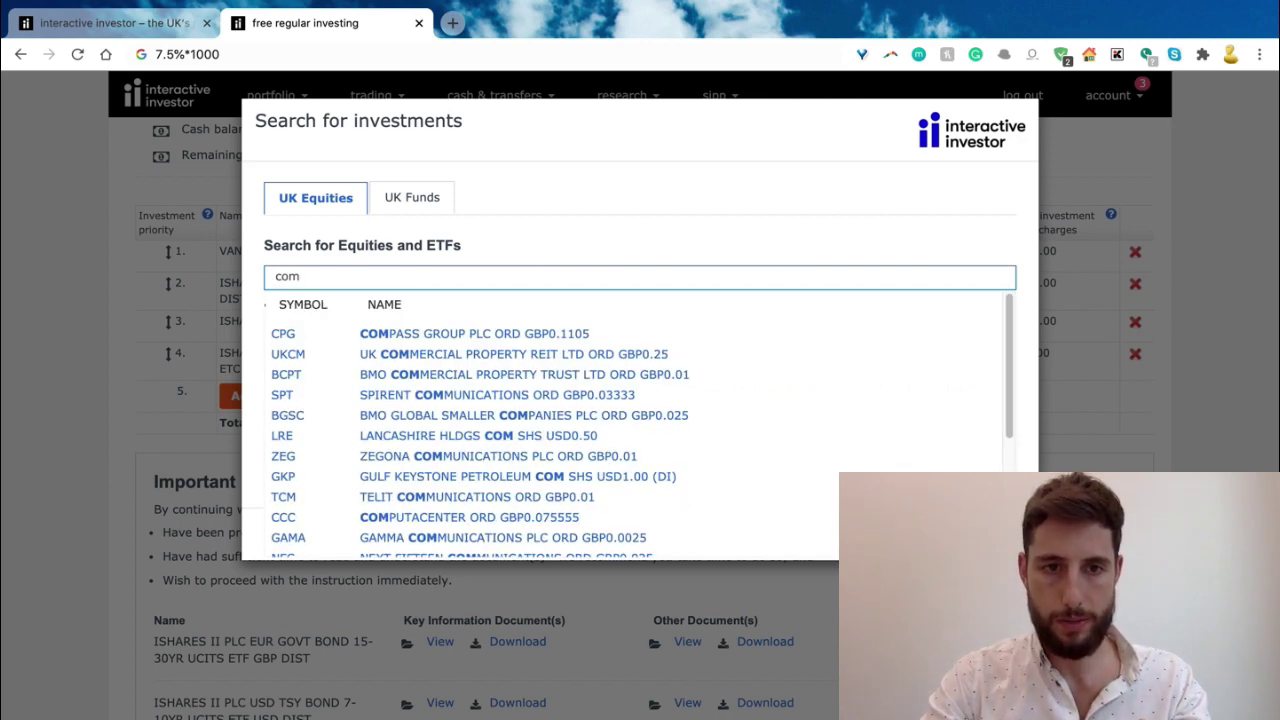
{"action": "type", "text": "m"}
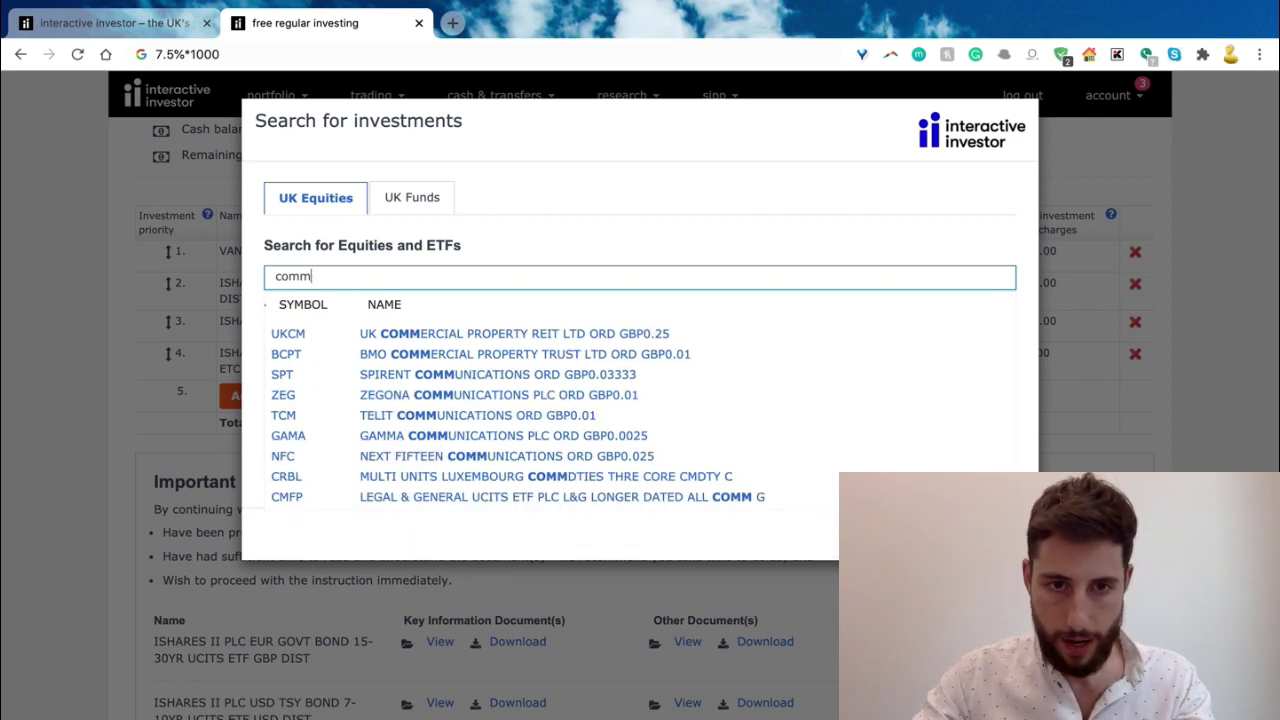
{"action": "key", "text": "Down"}
{"action": "key", "text": "Down"}
{"action": "key", "text": "Down"}
{"action": "key", "text": "Down"}
{"action": "key", "text": "Down"}
{"action": "key", "text": "Down"}
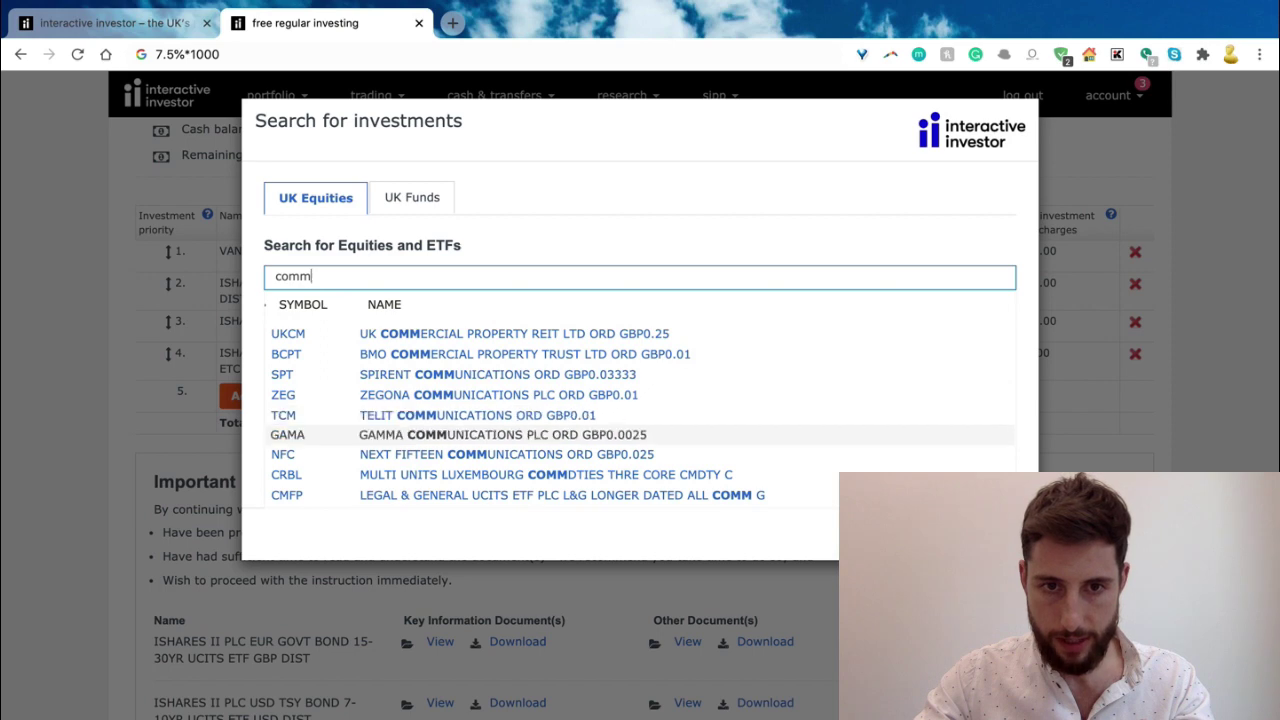
{"action": "key", "text": "Down"}
{"action": "key", "text": "Down"}
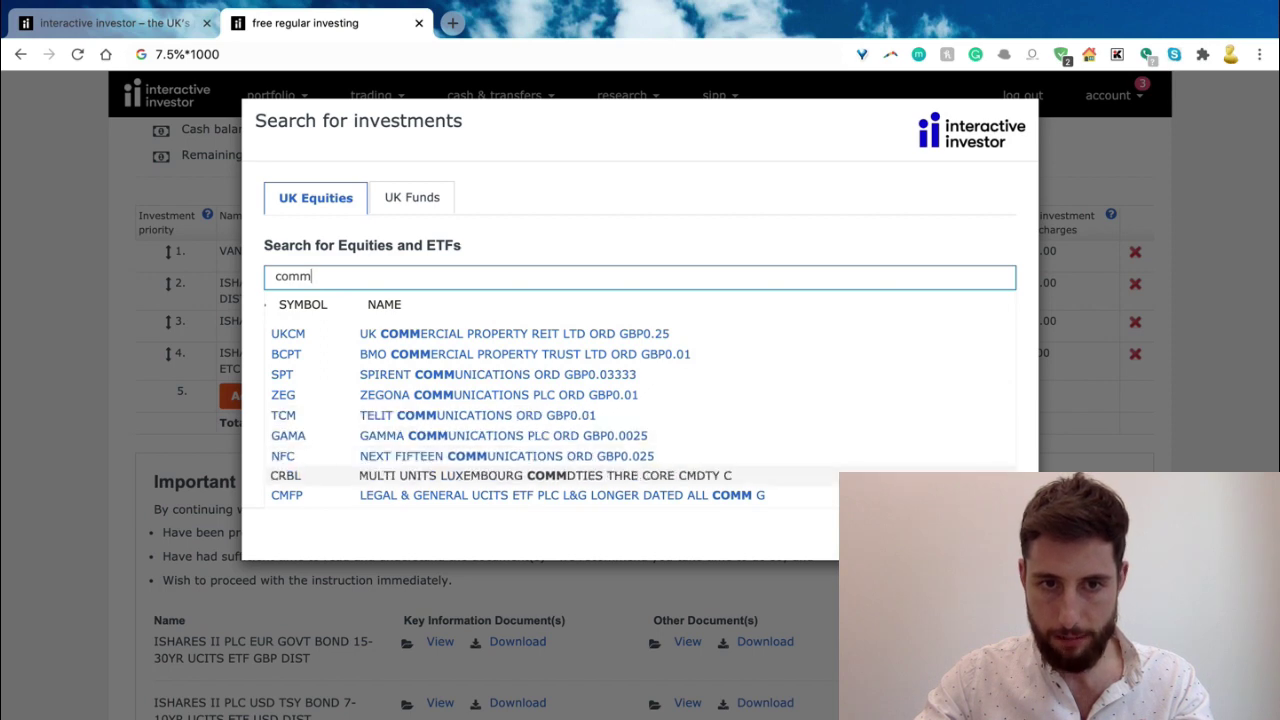
{"action": "key", "text": "Down"}
{"action": "key", "text": "Up"}
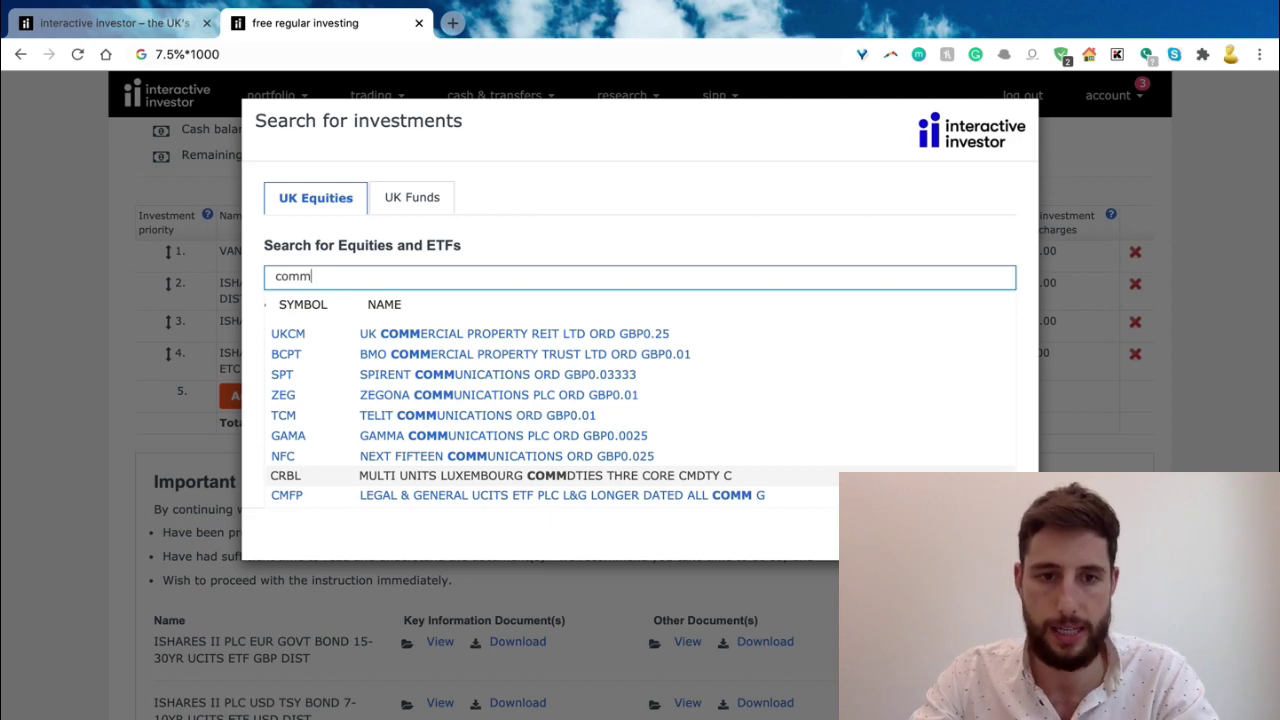
{"action": "key", "text": "Return"}
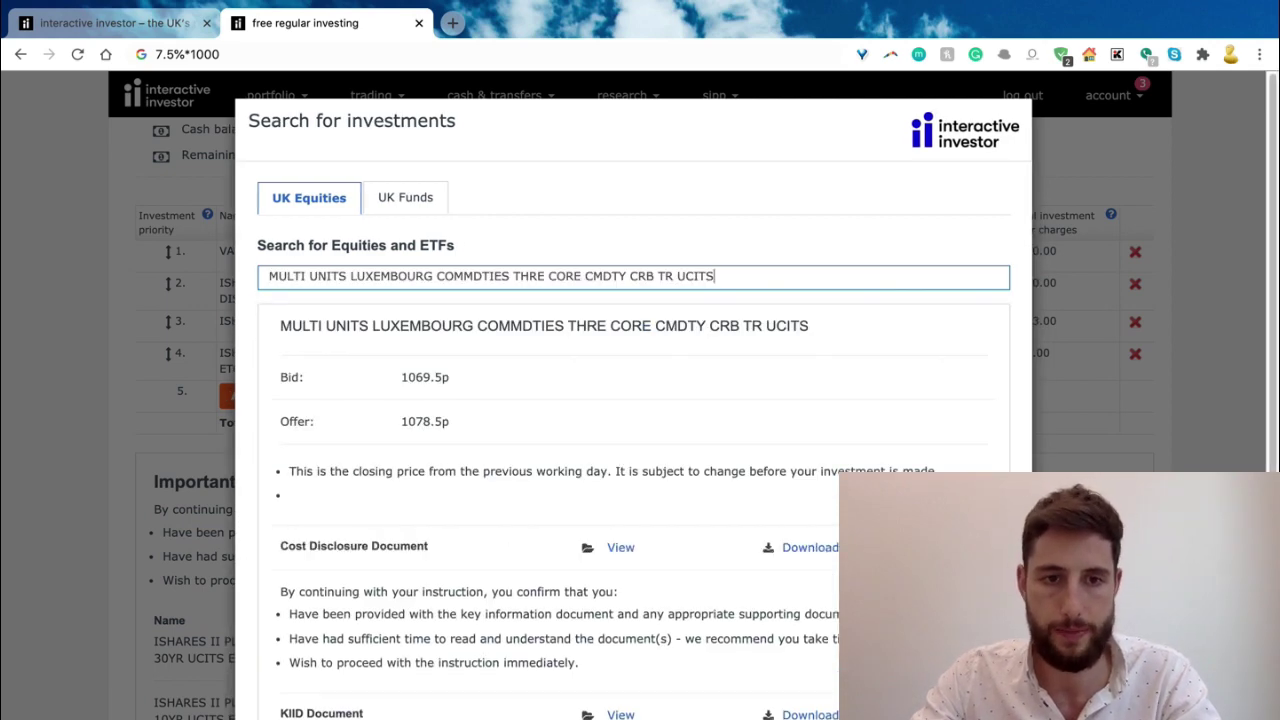
{"action": "scroll", "coordinate": [634, 450], "scroll_direction": "down", "scroll_amount": 2}
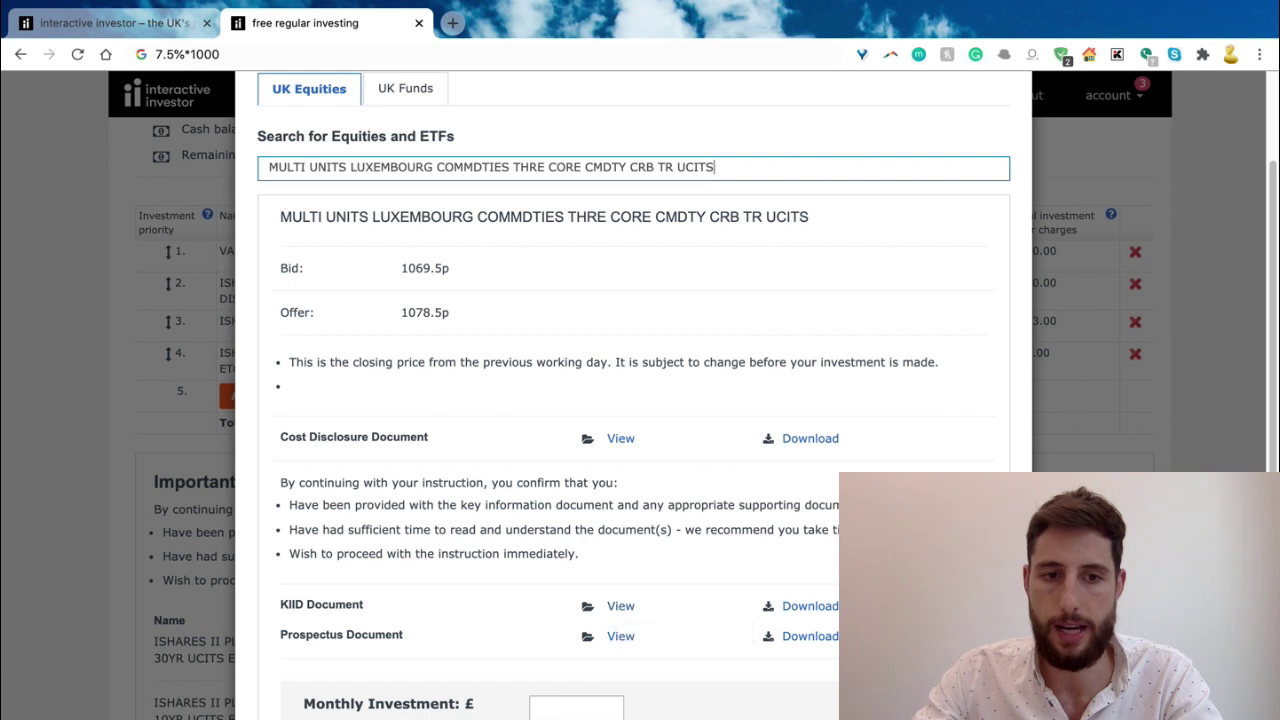
- Open and zoom the Lyxor ETF's KIID, highlighting its passive index-tracking investment objective
{"action": "left_click", "coordinate": [620, 606]}
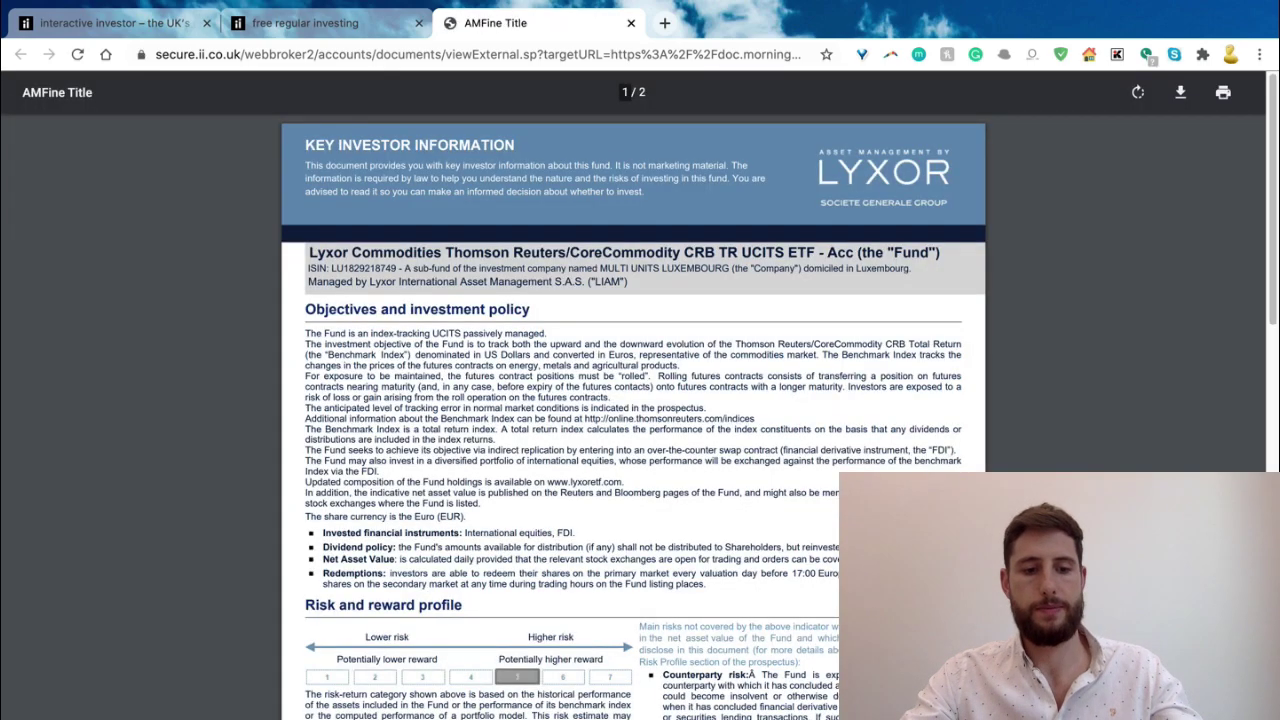
{"action": "key", "text": "ctrl+plus"}
{"action": "key", "text": "ctrl+plus"}
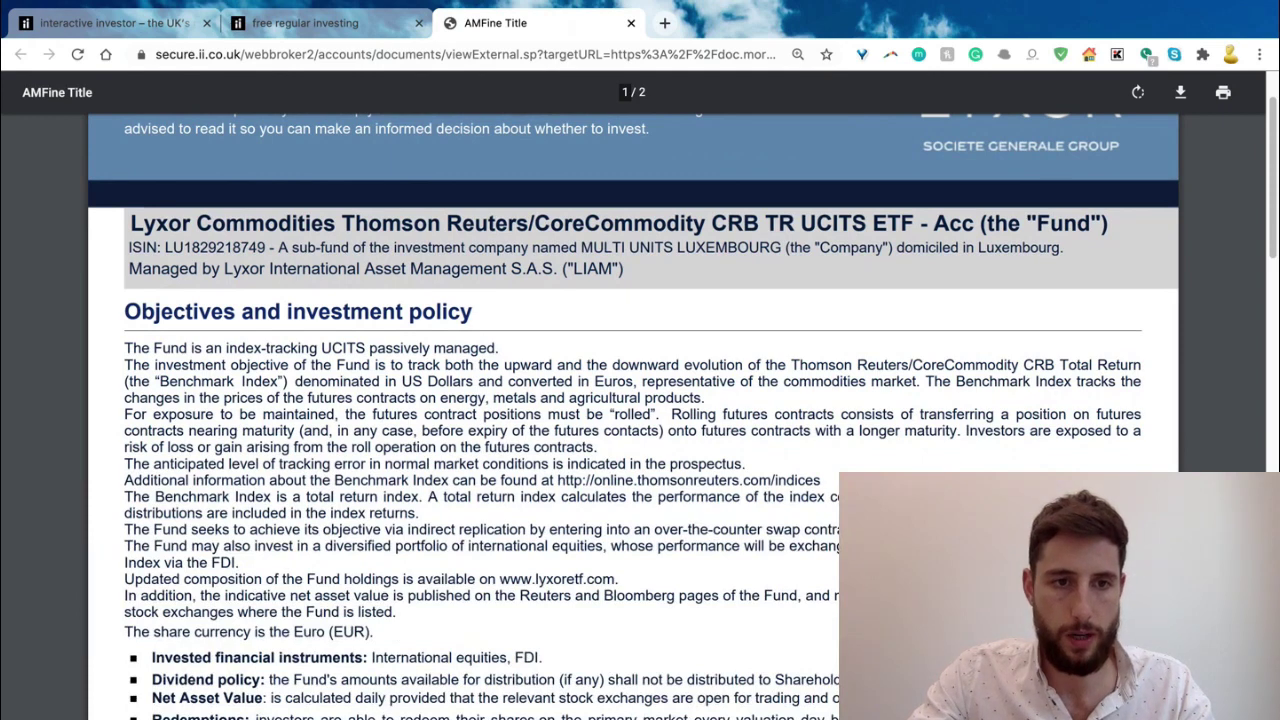
{"action": "mouse_move", "coordinate": [228, 348]}
{"action": "left_mouse_down"}
{"action": "mouse_move", "coordinate": [499, 348]}
{"action": "mouse_move", "coordinate": [226, 348]}
{"action": "left_mouse_up"}
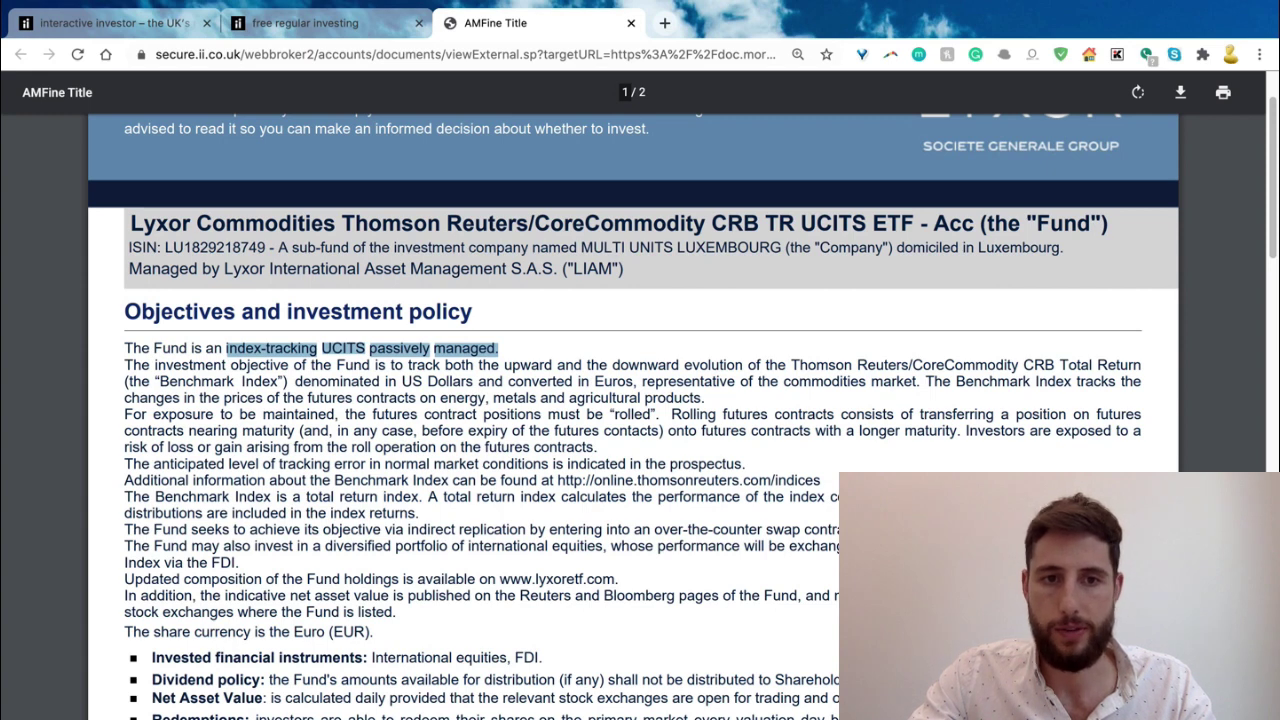
{"action": "left_click_drag", "start_coordinate": [404, 365], "coordinate": [1141, 365]}
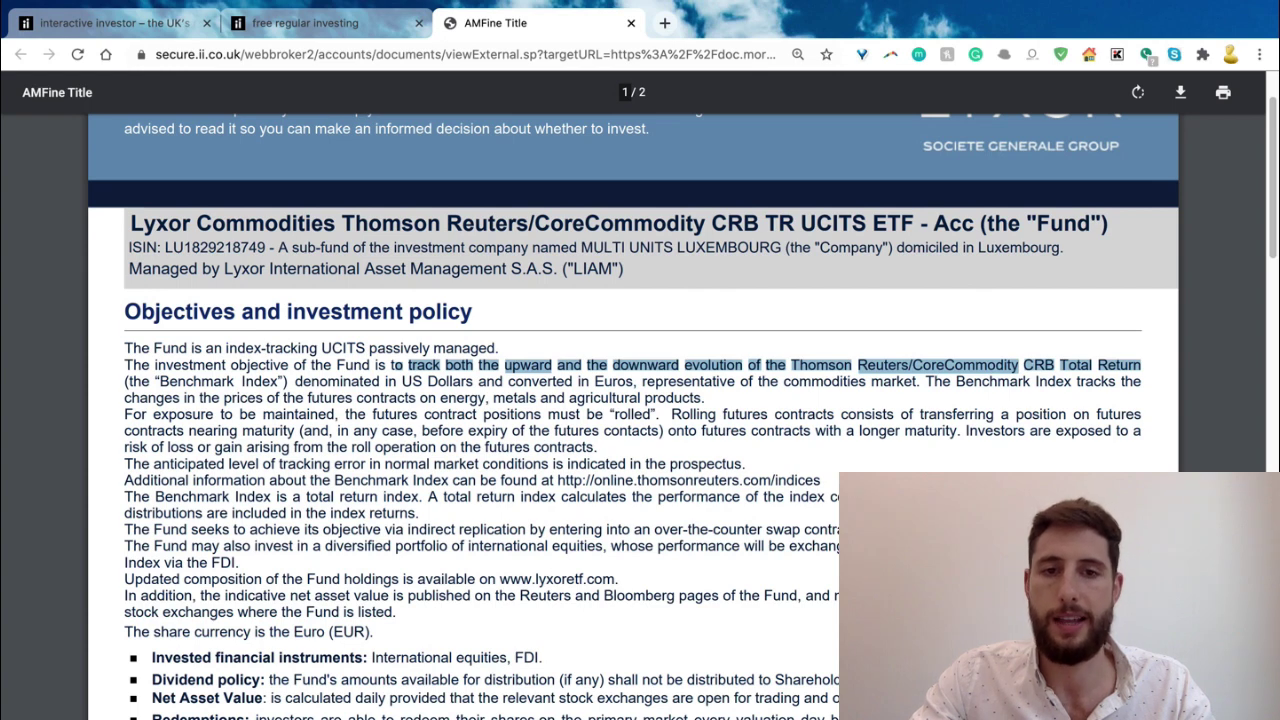
{"action": "left_click", "coordinate": [473, 384]}
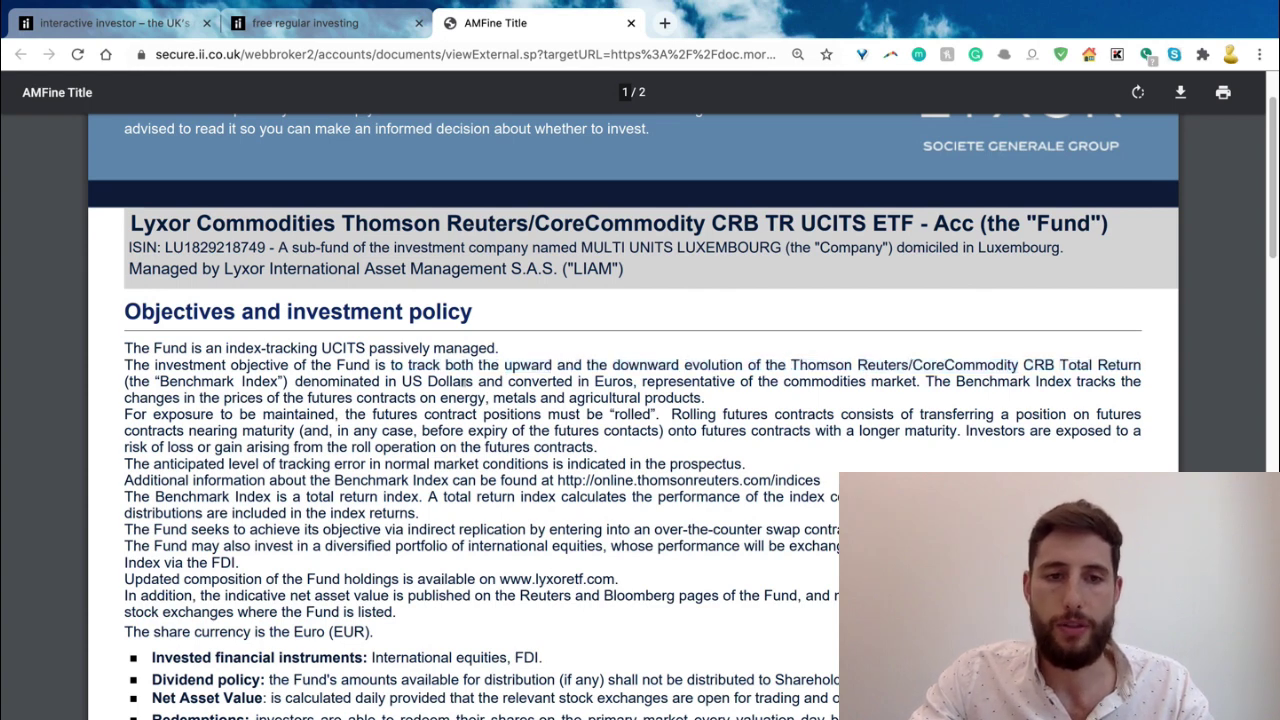
{"action": "left_click_drag", "start_coordinate": [124, 365], "coordinate": [1141, 365]}
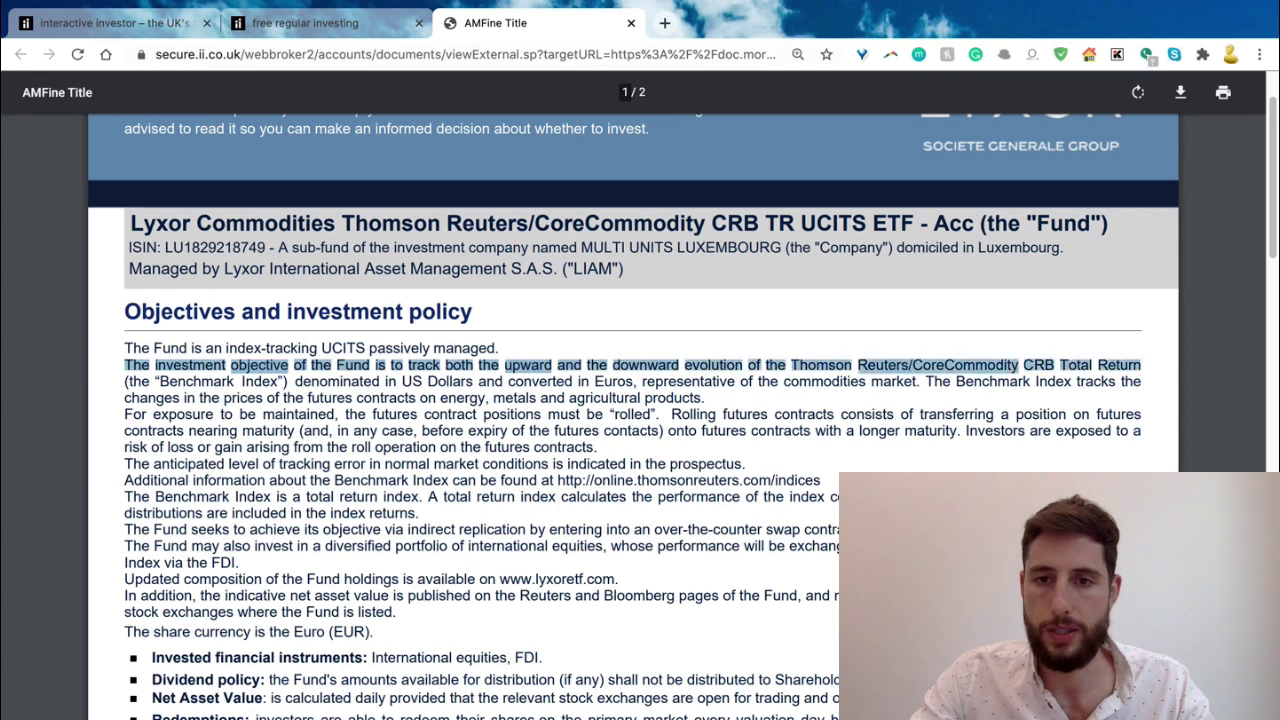
{"action": "left_click", "coordinate": [1141, 365]}
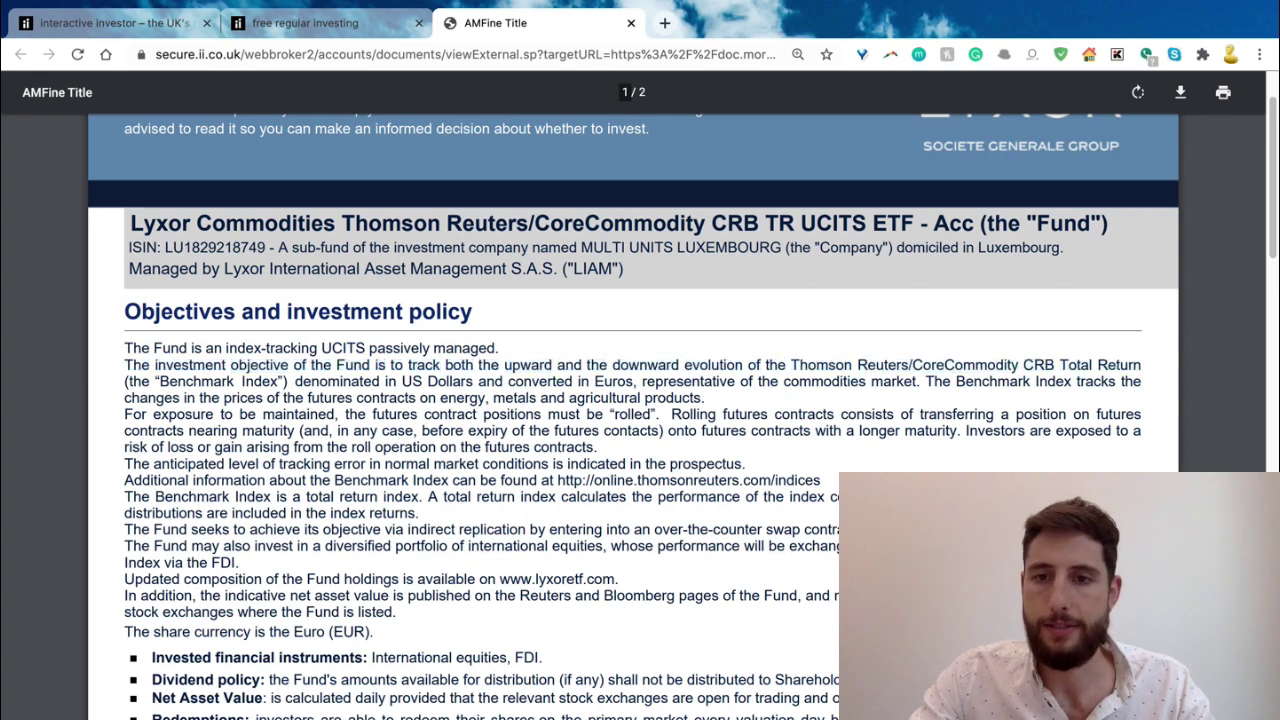
- Highlight the Thomson Reuters/CoreCommodity CRB Total Return index name, then return to regular investing
{"action": "left_click_drag", "start_coordinate": [791, 365], "coordinate": [1141, 366]}
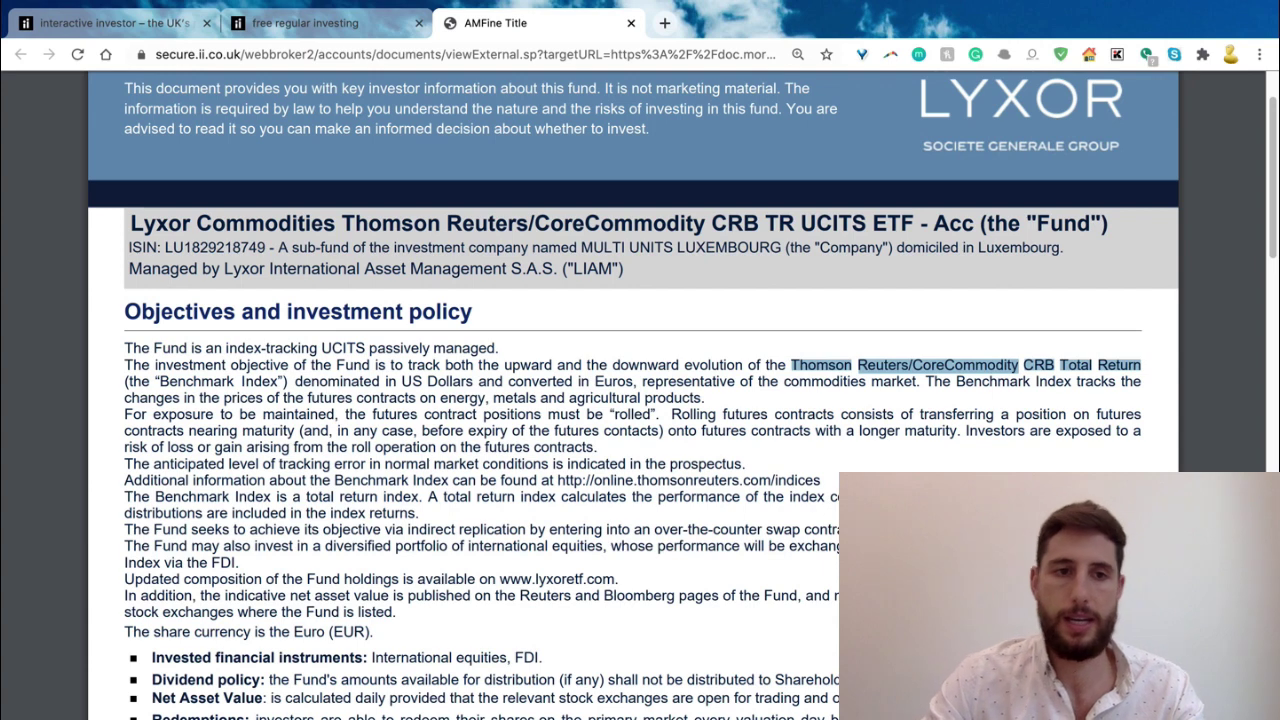
{"action": "left_click", "coordinate": [145, 366]}
{"action": "left_click_drag", "start_coordinate": [148, 366], "coordinate": [500, 366]}
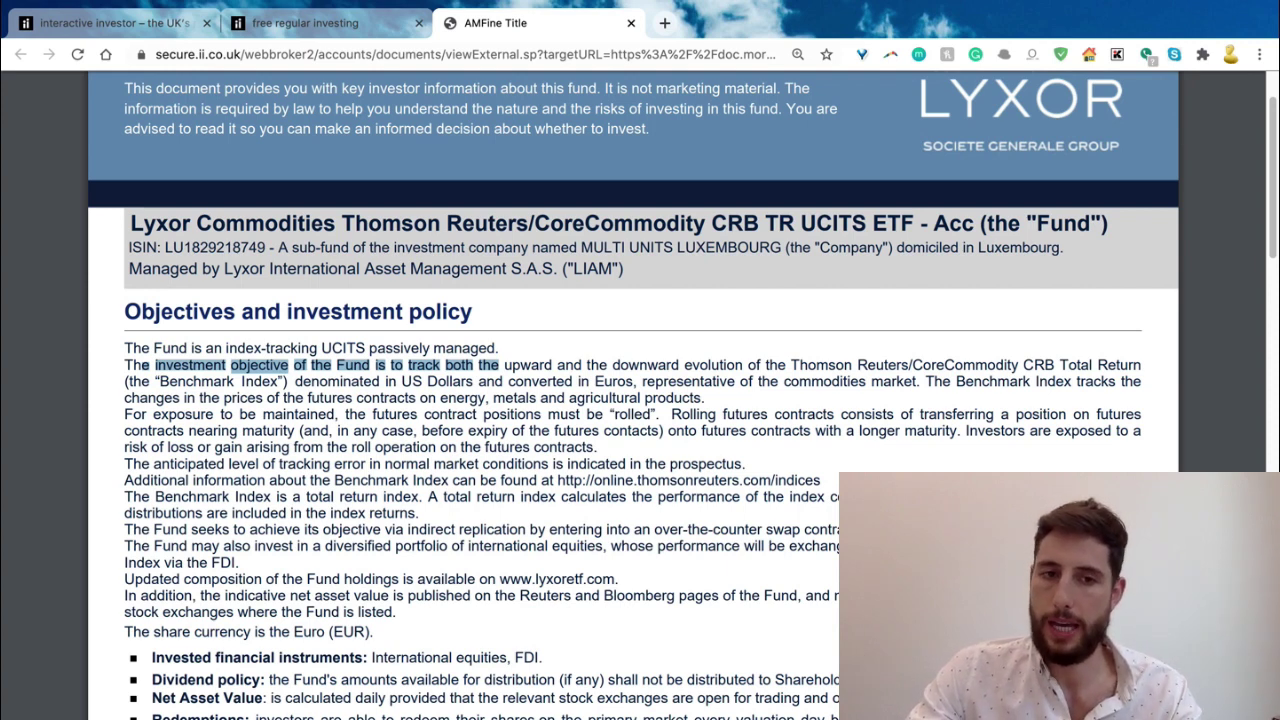
{"action": "scroll", "coordinate": [640, 400], "scroll_direction": "down", "scroll_amount": 1}
{"action": "scroll", "coordinate": [640, 400], "scroll_direction": "down", "scroll_amount": 3}
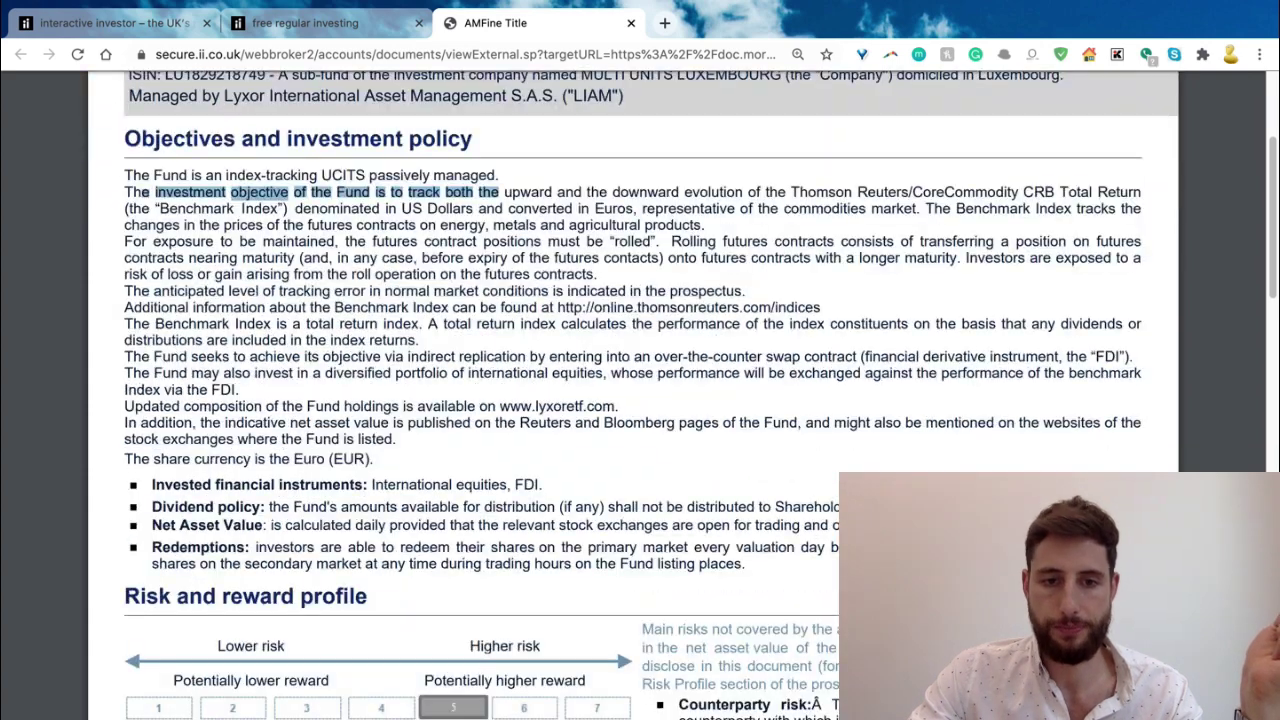
{"action": "key", "text": "ctrl+shift+Tab"}
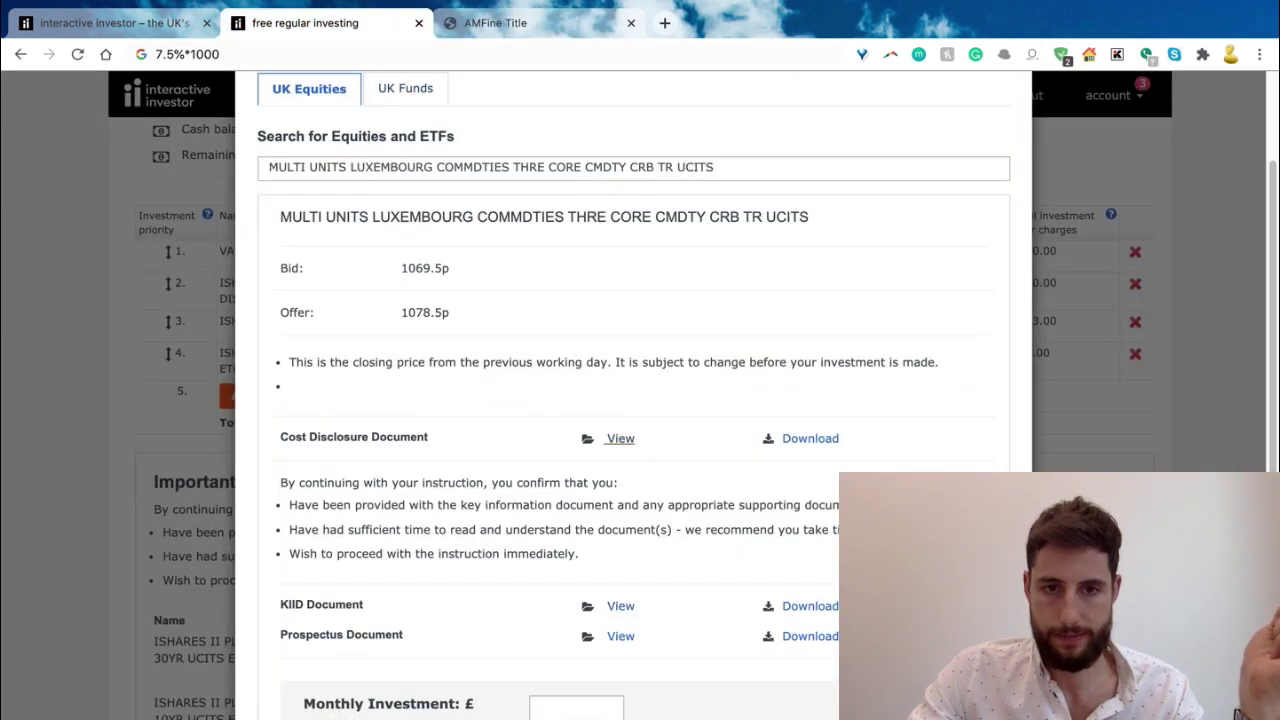
- Check the ETF's cost illustration (0.45% on £10,000), then highlight its 1069.5p bid
{"action": "left_click", "coordinate": [620, 438]}
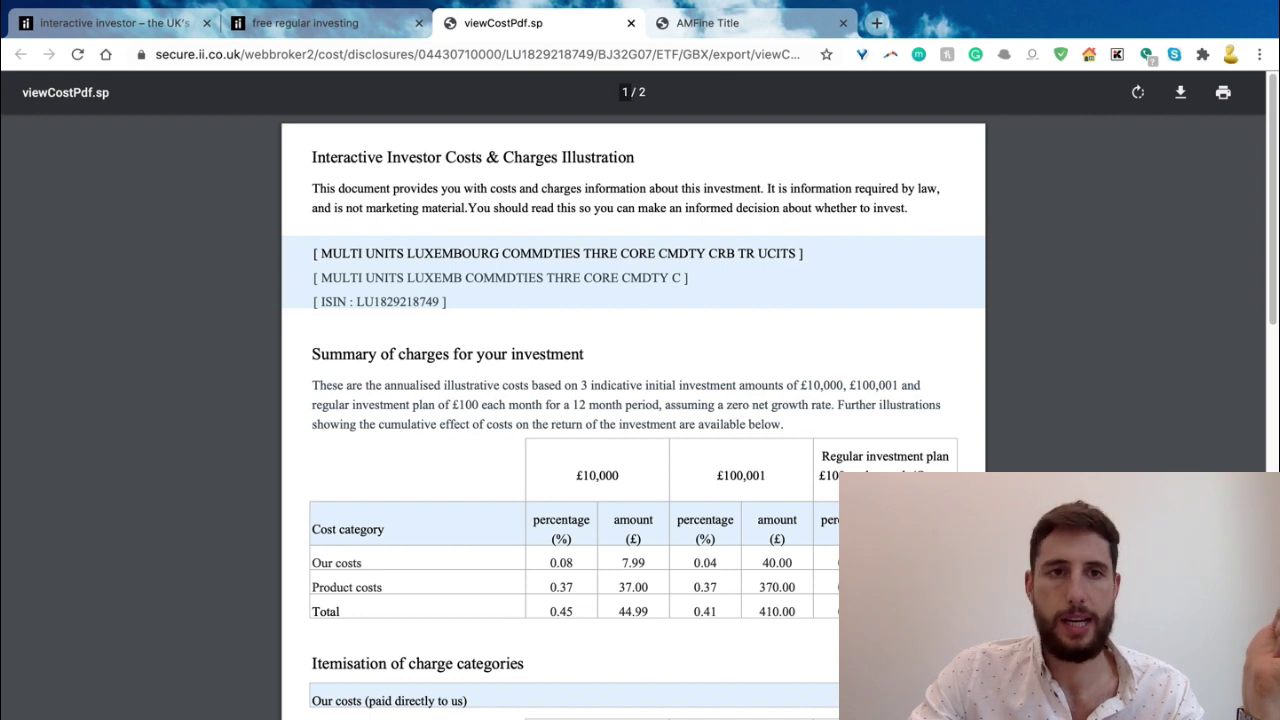
{"action": "left_click", "coordinate": [305, 22]}
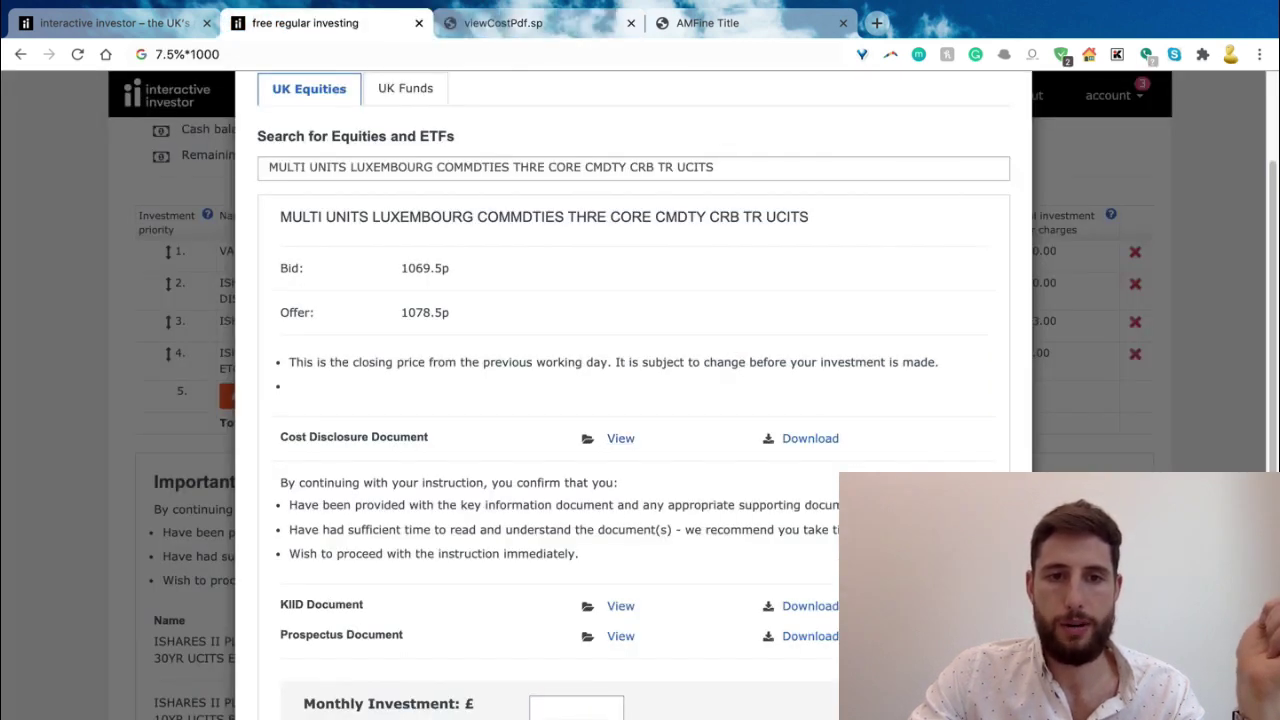
{"action": "left_click_drag", "start_coordinate": [401, 268], "coordinate": [450, 268]}
{"action": "left_click", "coordinate": [1236, 714]}
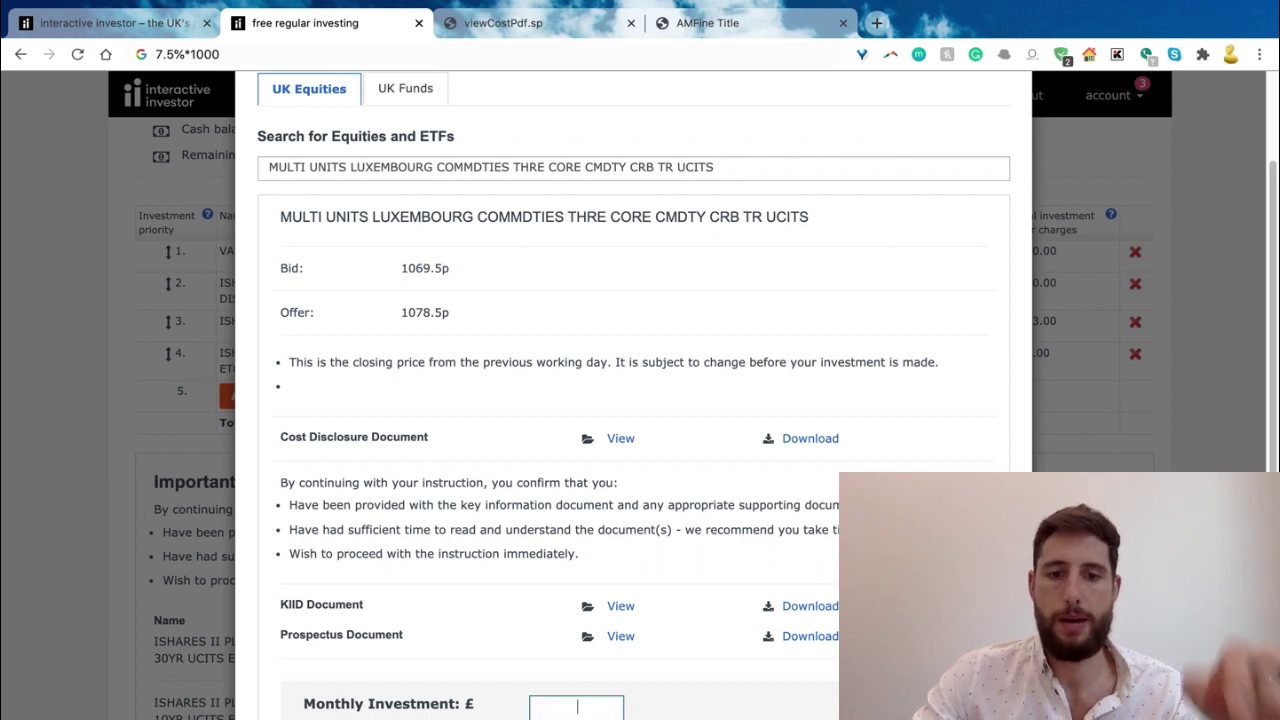
- Add the CRB ETF at £75 monthly, bringing the plan total to £1,023.00
{"action": "left_click", "coordinate": [577, 707]}
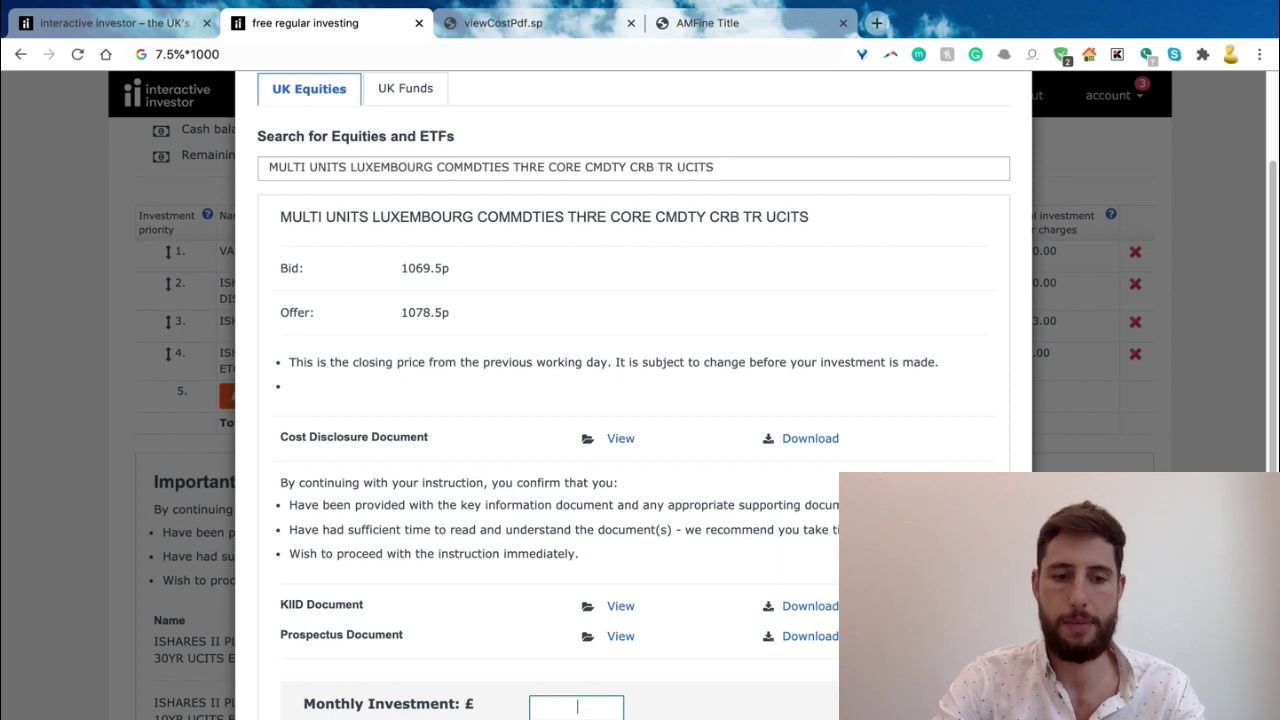
{"action": "type", "text": "75"}
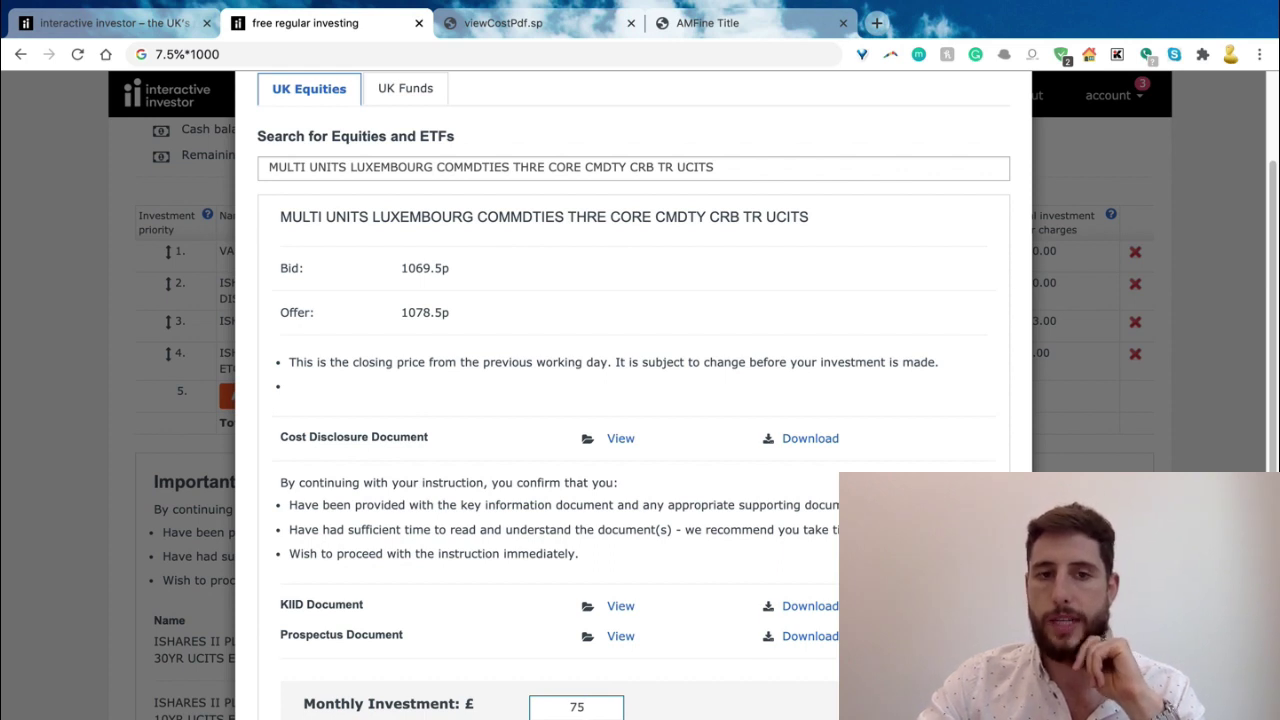
{"action": "scroll", "coordinate": [633, 400], "scroll_direction": "down", "scroll_amount": 2}
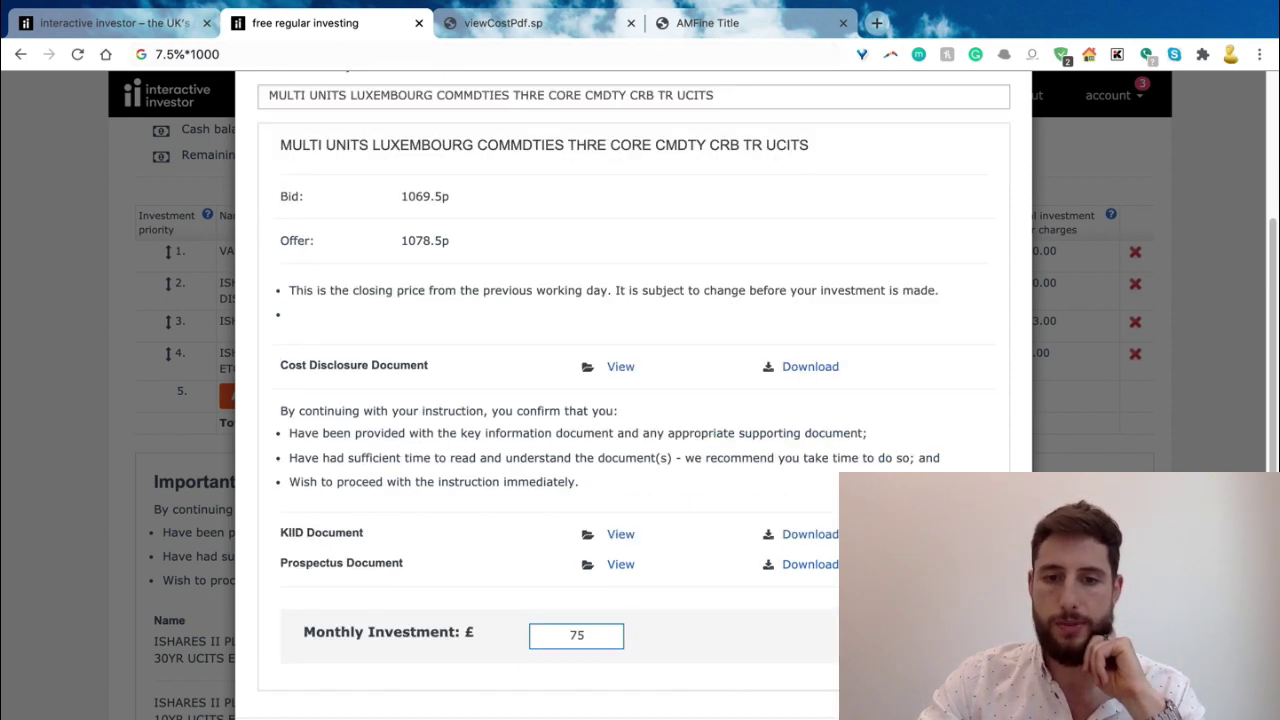
{"action": "key", "text": "Return"}
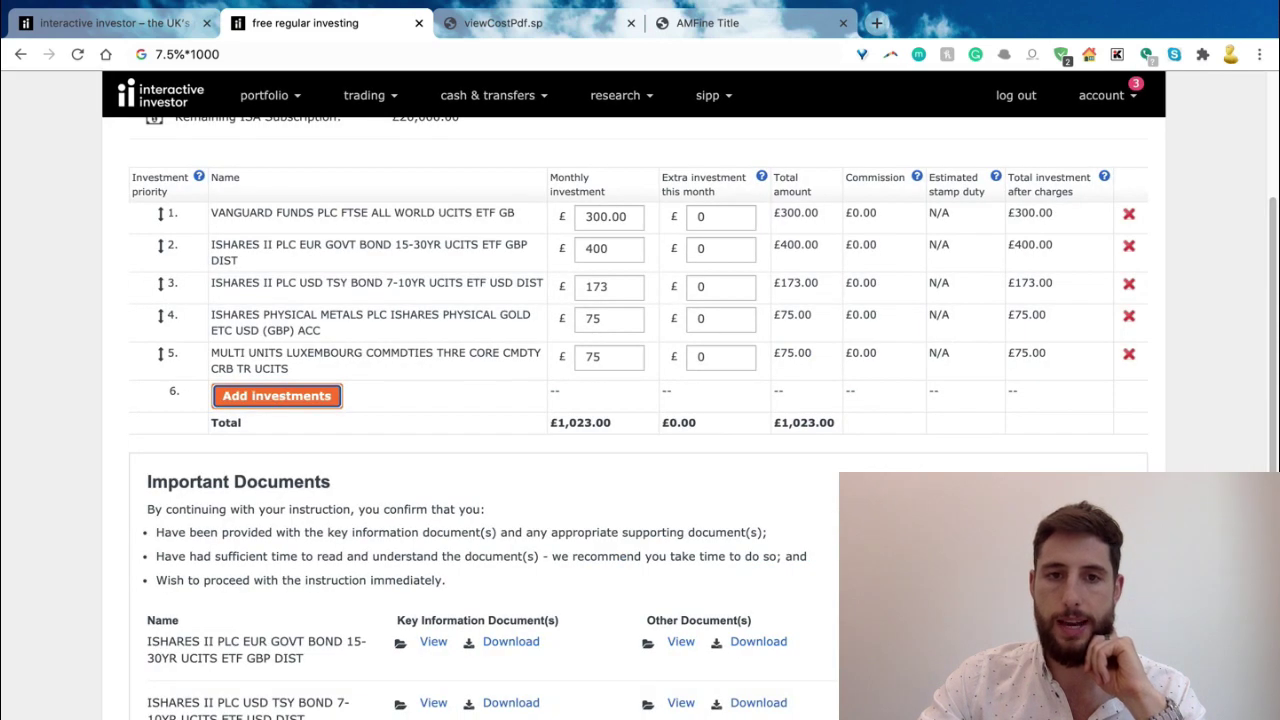
{"action": "scroll", "coordinate": [640, 400], "scroll_direction": "up", "scroll_amount": 1}
{"action": "key", "text": "Return"}
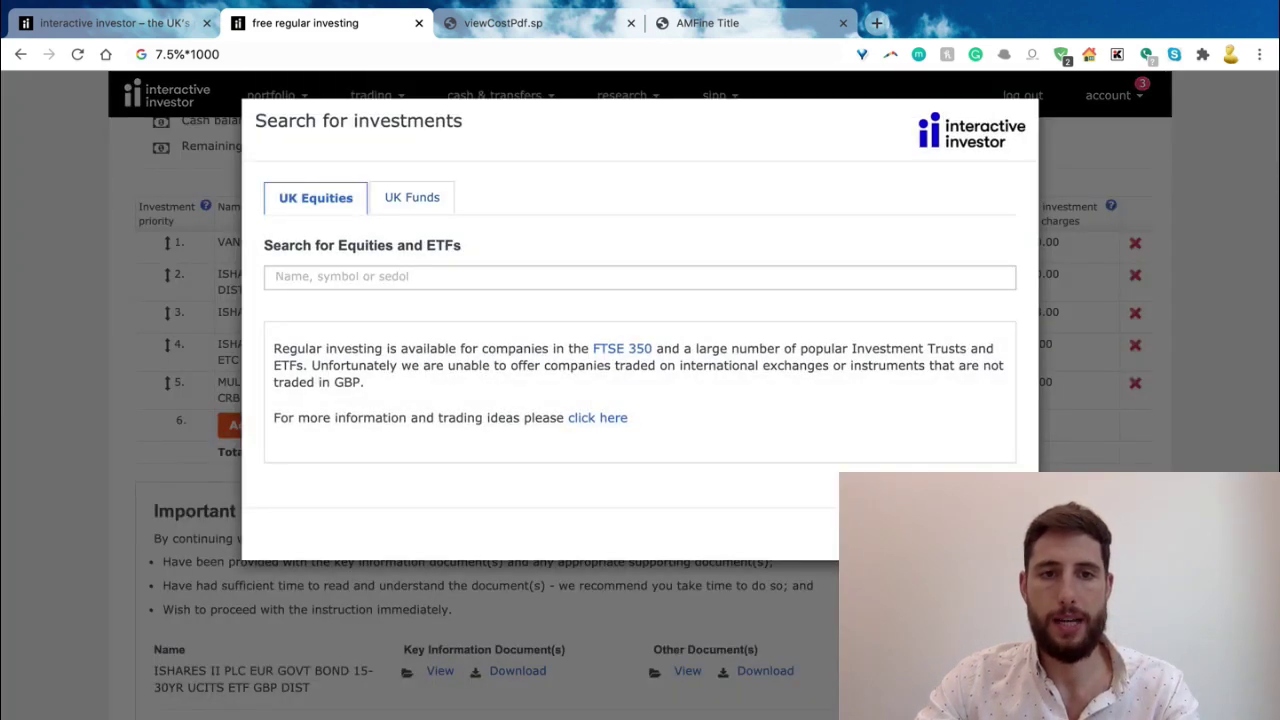
- Search UK funds for 'commod' and pick Marlborough Commodity Class P Accumulation again
{"action": "left_click", "coordinate": [407, 197]}
{"action": "left_click", "coordinate": [640, 276]}
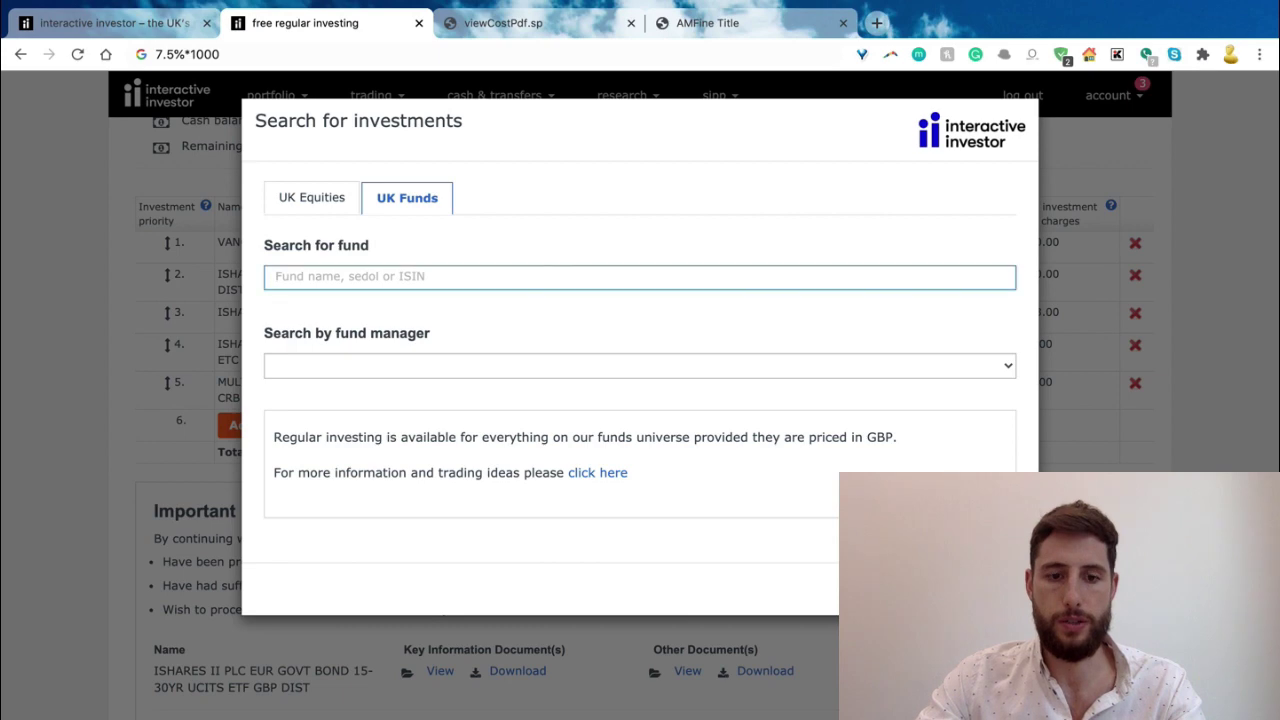
{"action": "type", "text": "commod"}
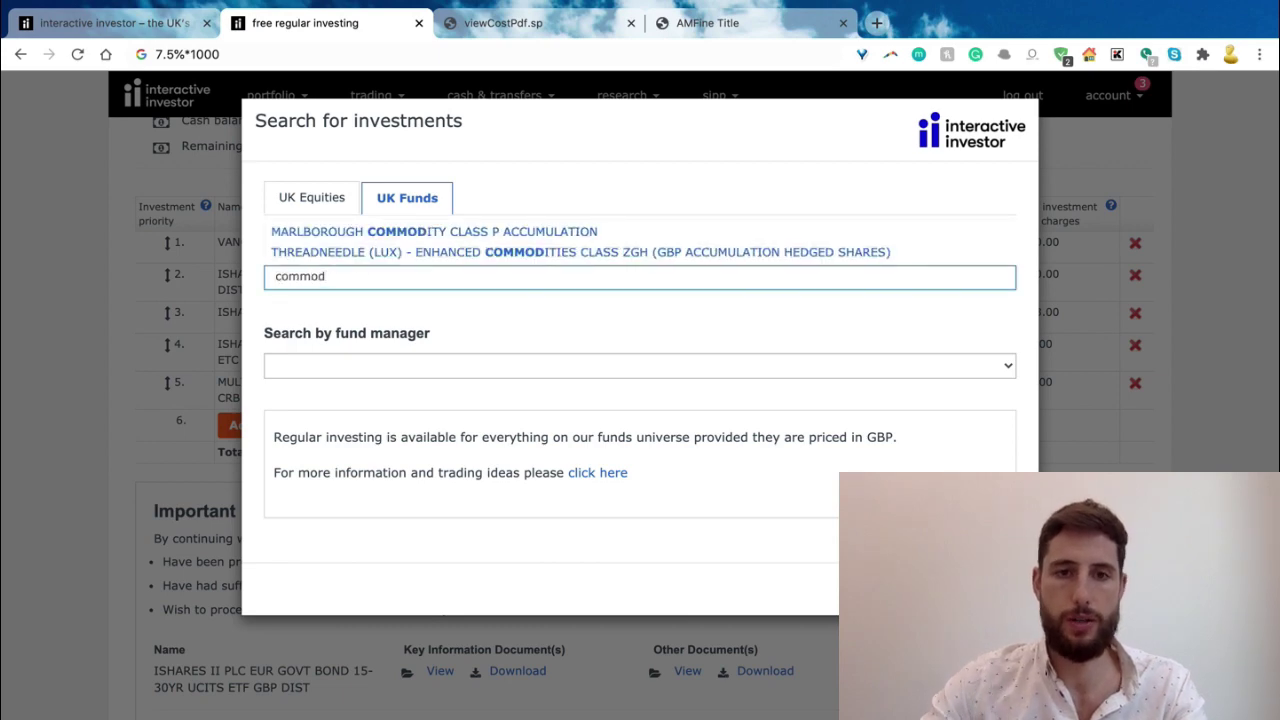
{"action": "key", "text": "Down"}
{"action": "key", "text": "Down"}
{"action": "key", "text": "Up"}
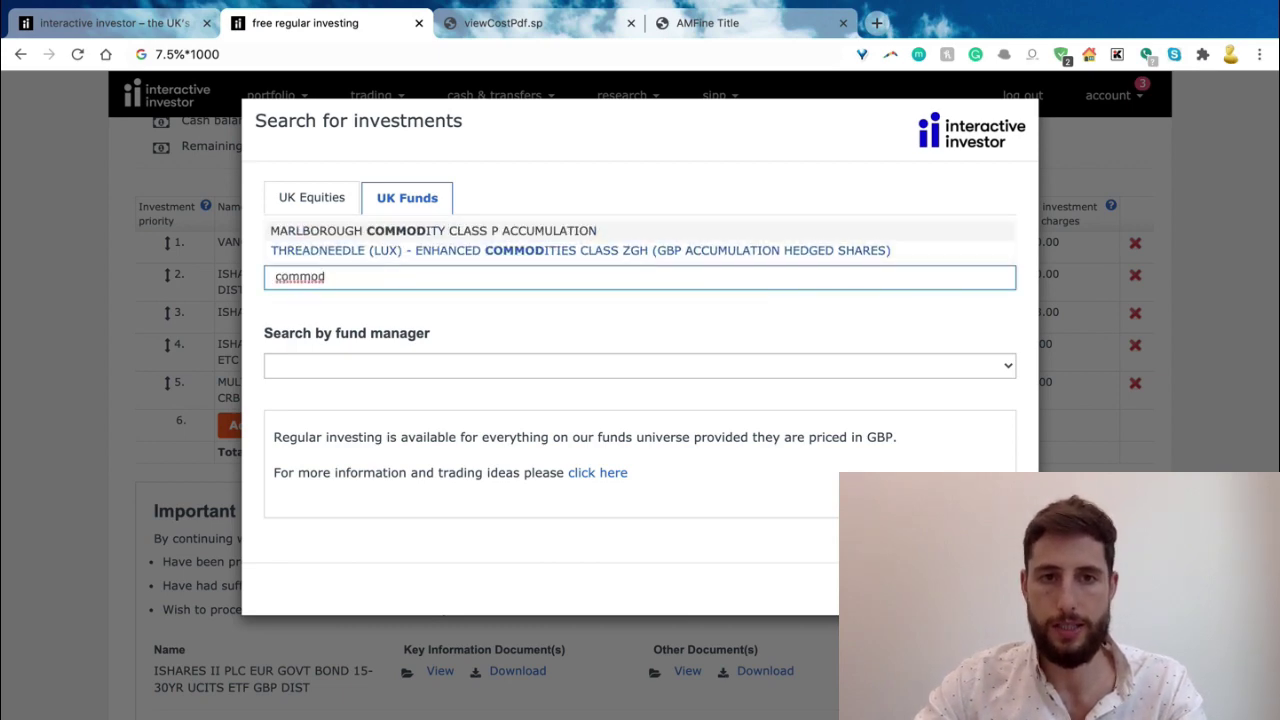
{"action": "key", "text": "Return"}
- Review the fund's costs illustration (1.56% on £10,000) and return to regular investing
{"action": "scroll", "coordinate": [640, 400], "scroll_direction": "down", "scroll_amount": 3}
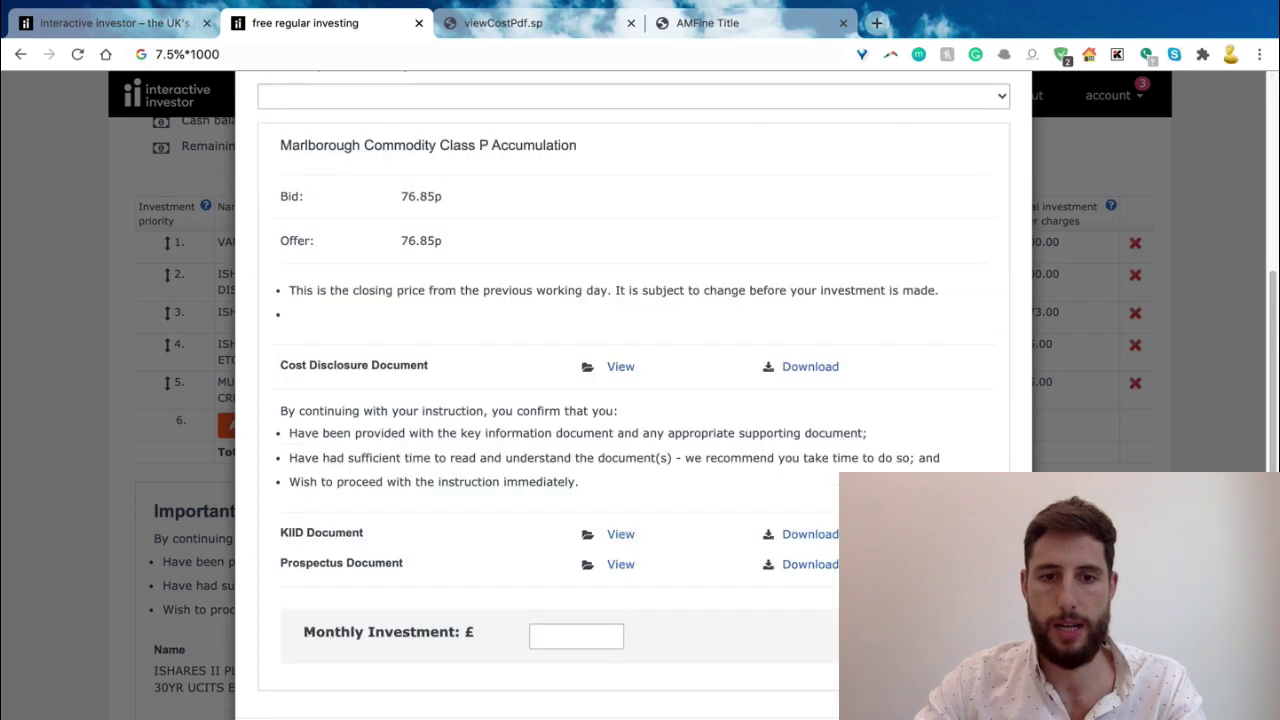
{"action": "left_click", "coordinate": [620, 366]}
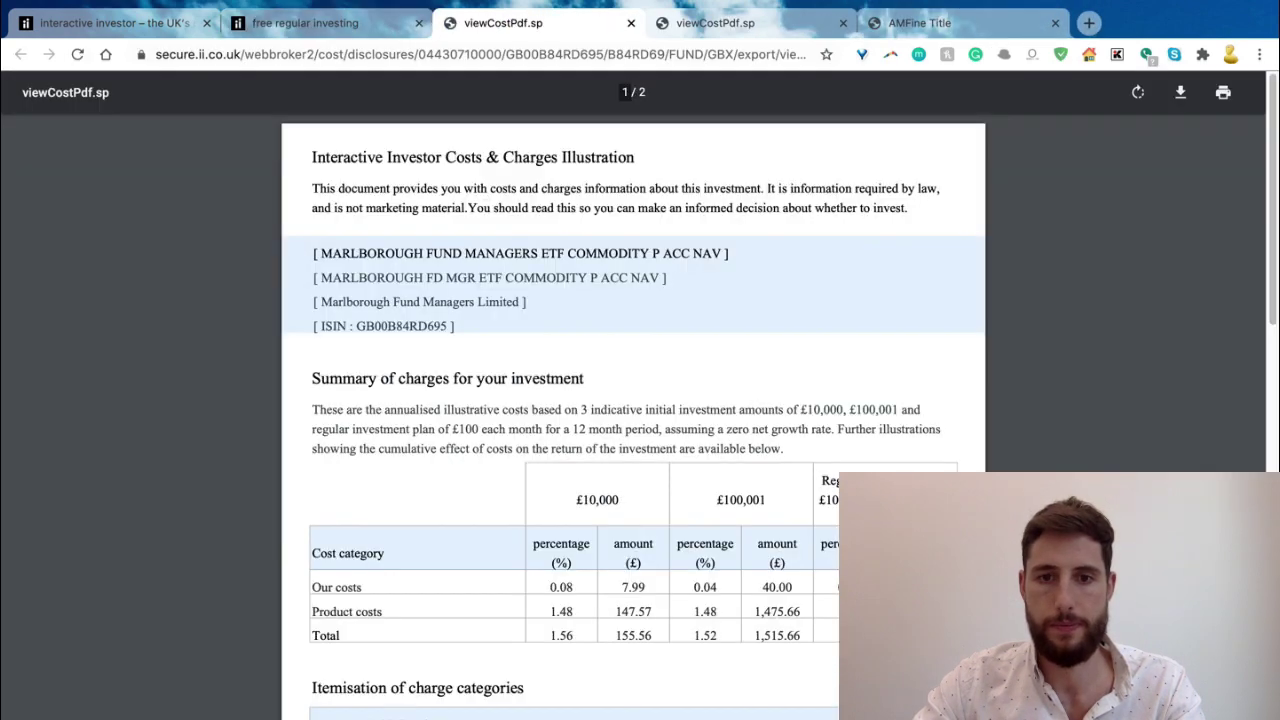
{"action": "scroll", "coordinate": [633, 420], "scroll_direction": "down", "scroll_amount": 2}
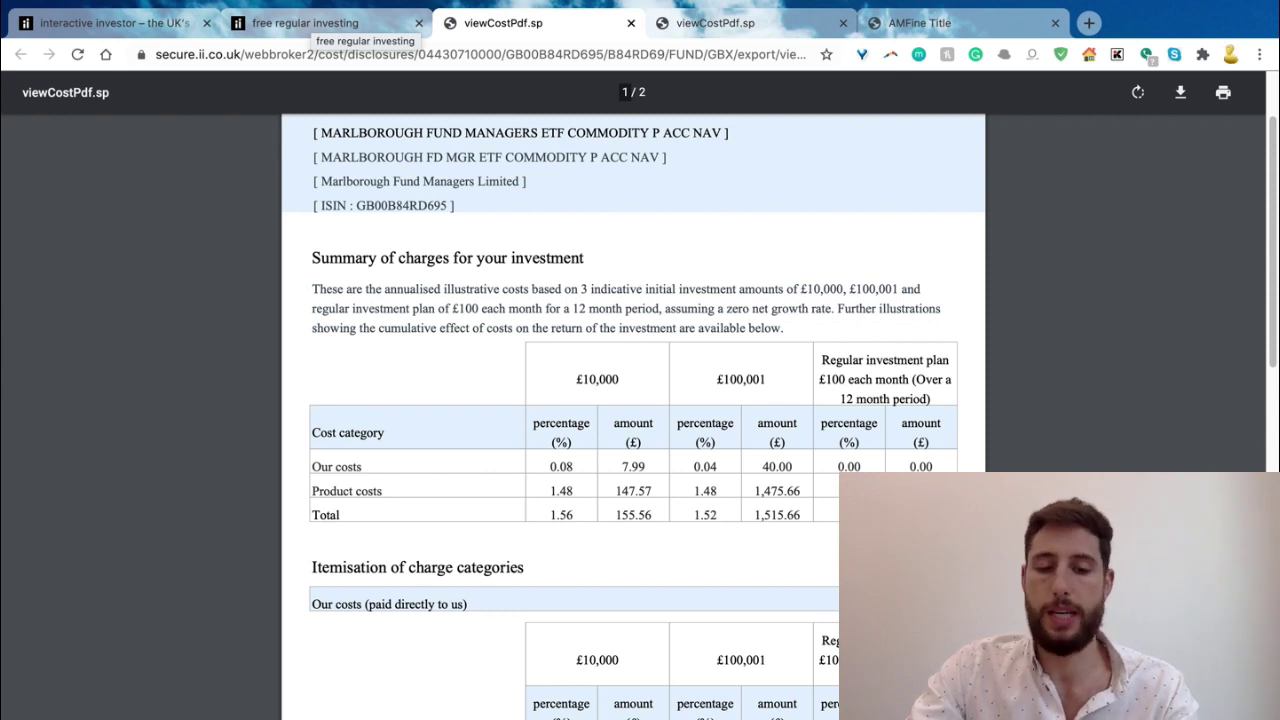
{"action": "left_click", "coordinate": [330, 23]}
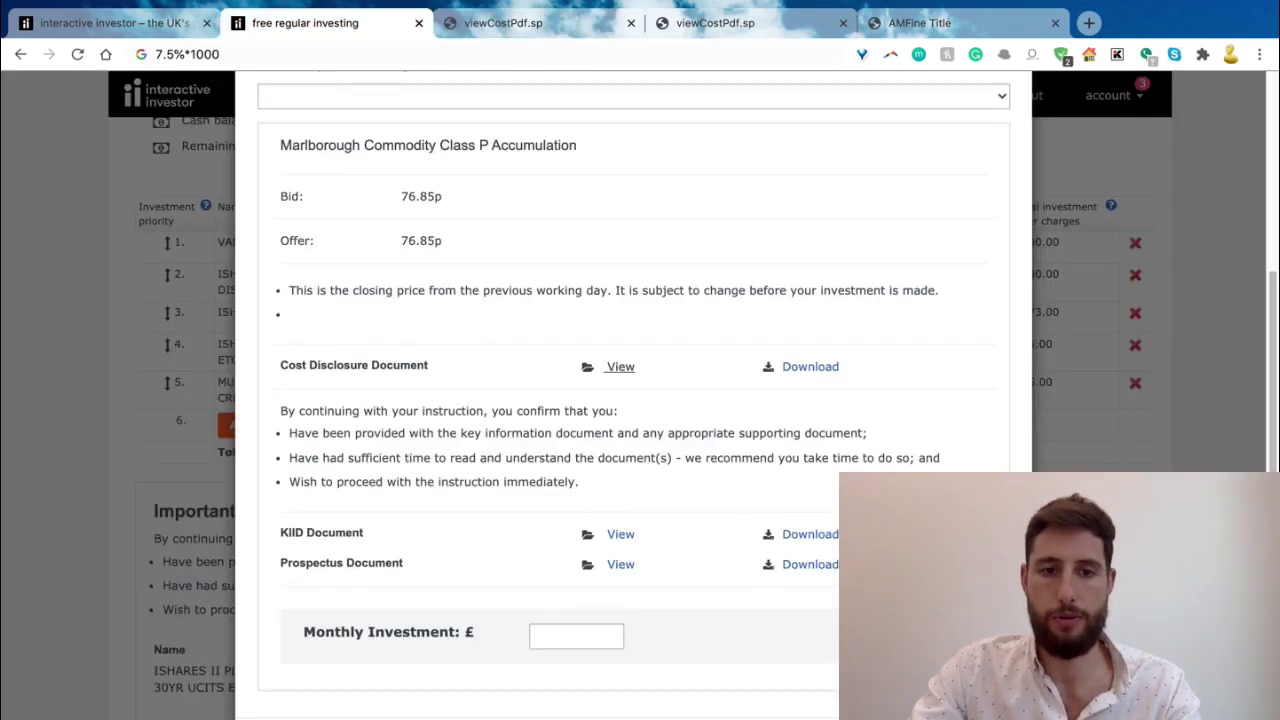
- Close the fund details unadded and highlight the £1,023.00 total and row 3's 173 amount
{"action": "key", "text": "Escape"}
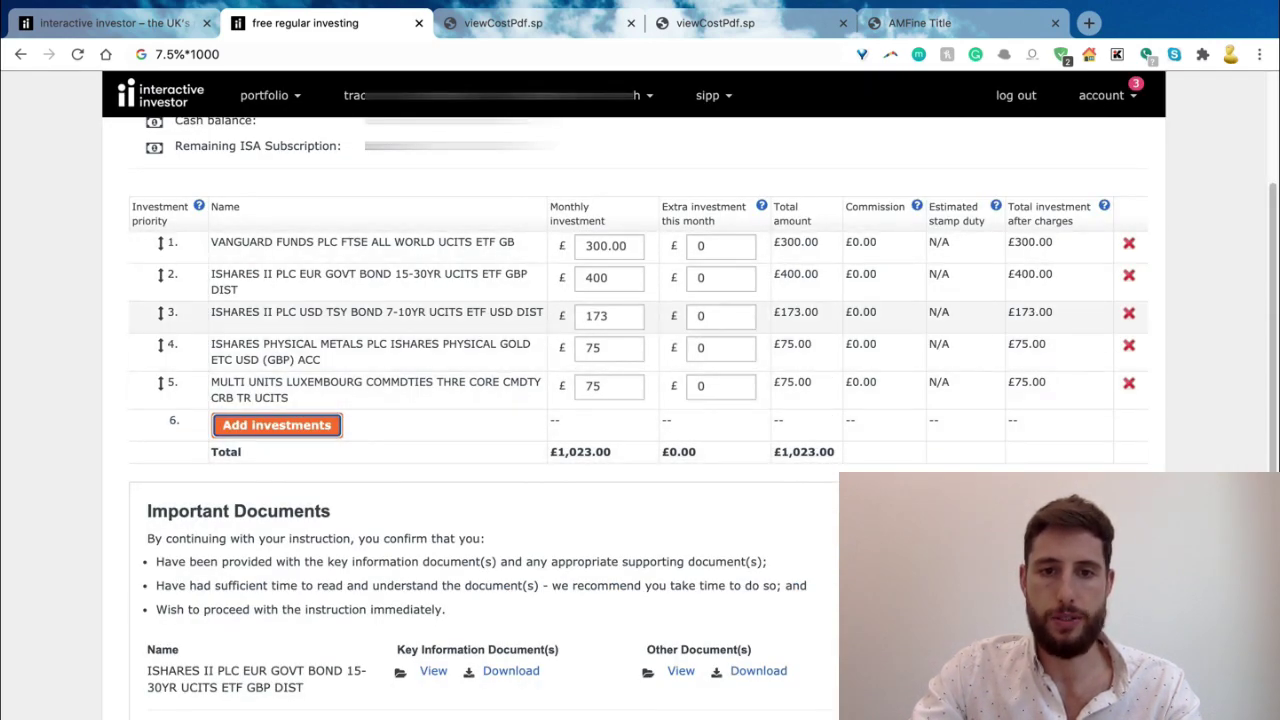
{"action": "left_click_drag", "start_coordinate": [611, 452], "coordinate": [550, 452]}
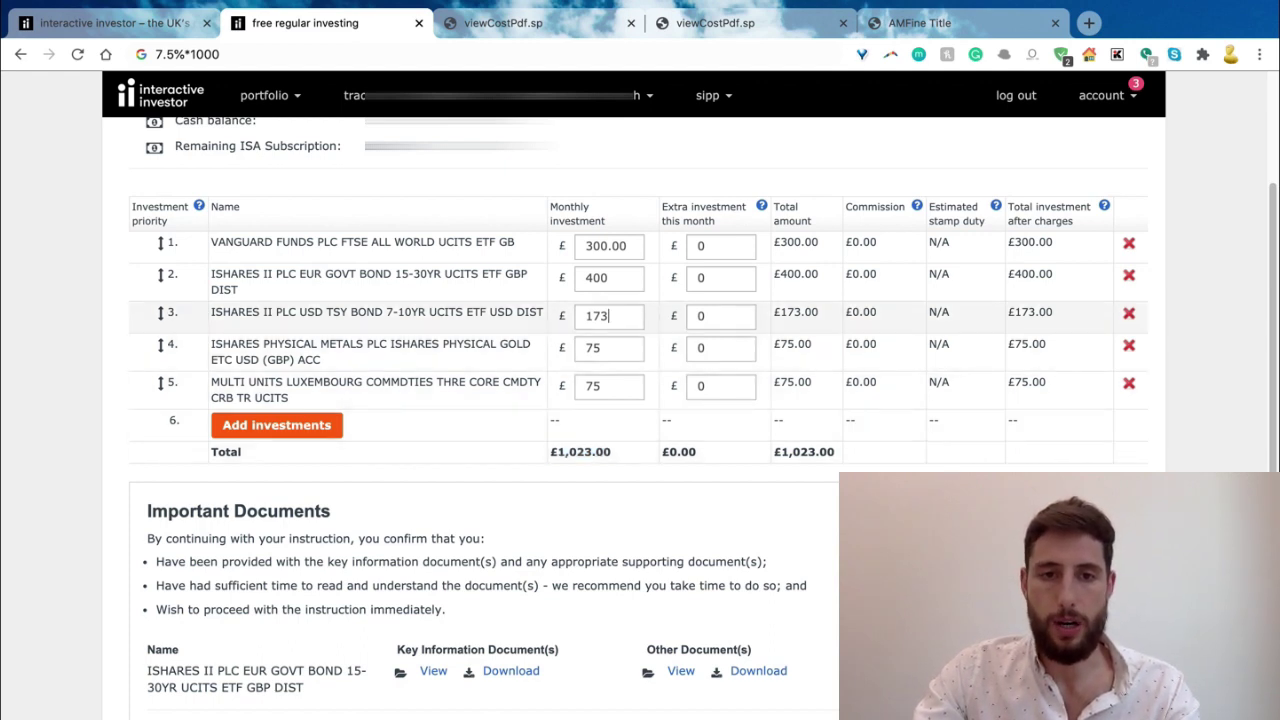
{"action": "double_click", "coordinate": [596, 316]}
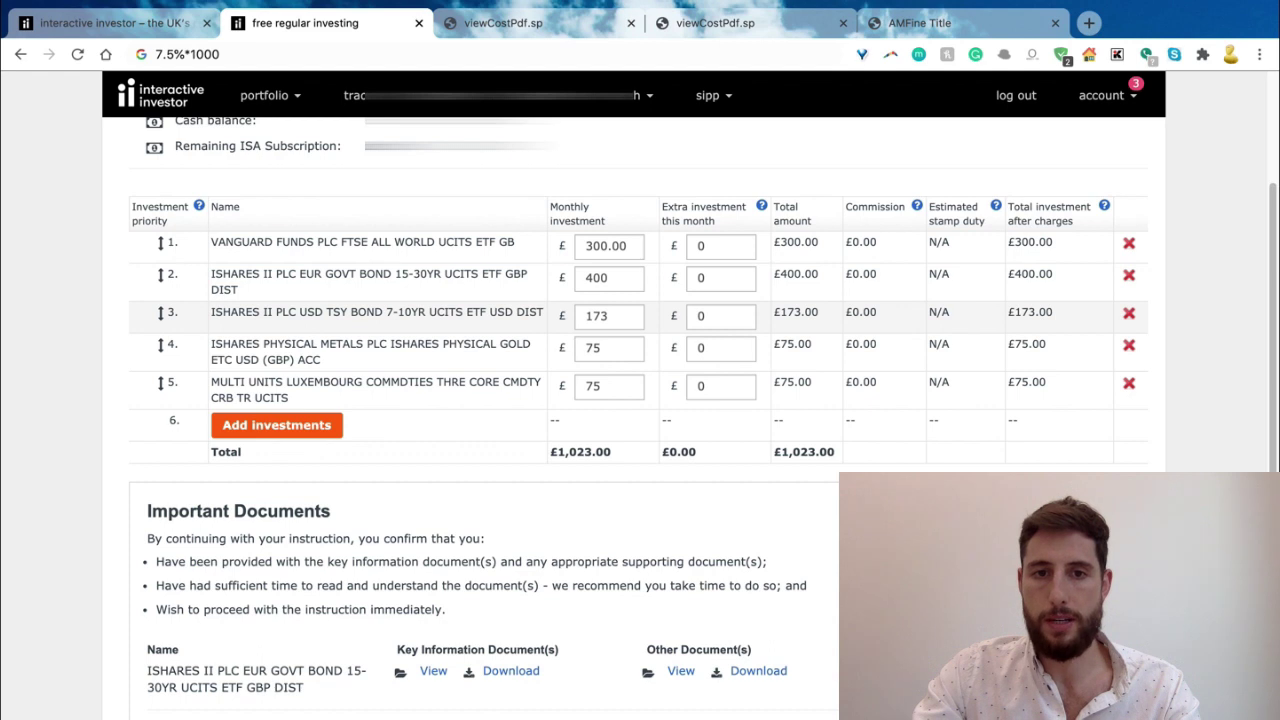
{"action": "left_click_drag", "start_coordinate": [610, 316], "coordinate": [584, 316]}
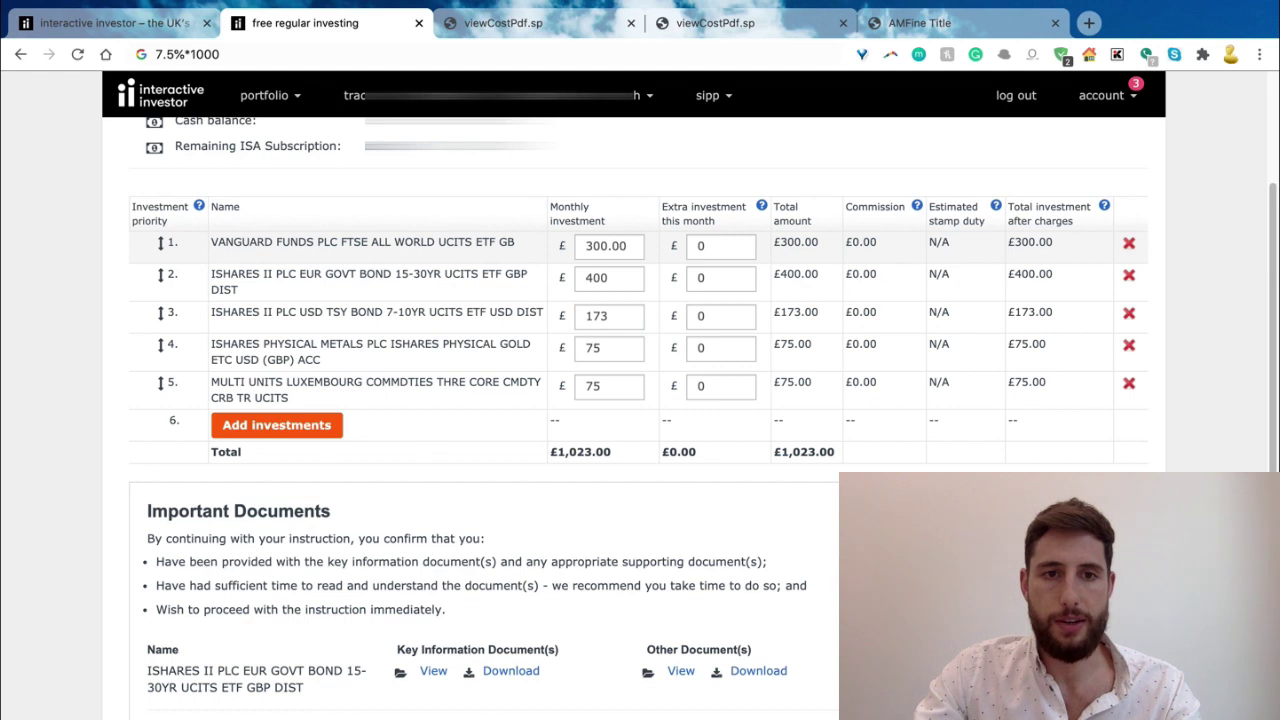
- Highlight the five holdings: Vanguard all-world, EUR government bond, USD treasury 7-10Y, physical gold, commodities
{"action": "left_click_drag", "start_coordinate": [515, 242], "coordinate": [210, 242]}
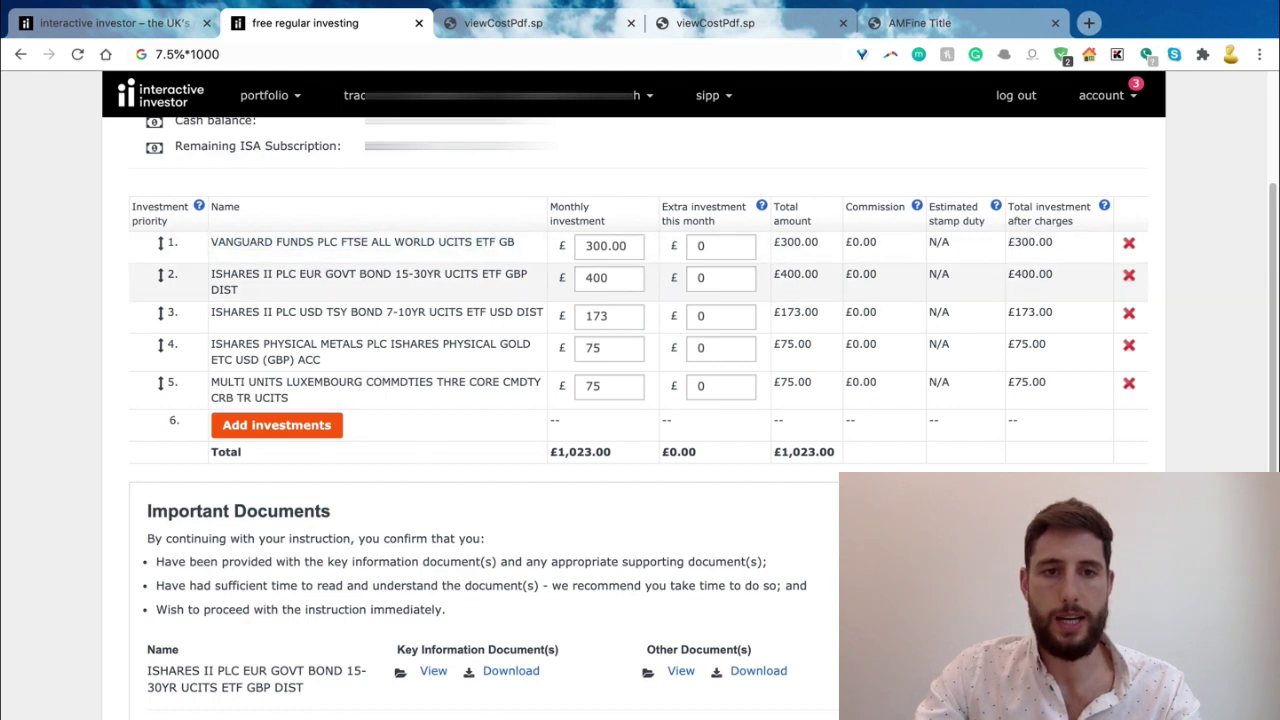
{"action": "left_click_drag", "start_coordinate": [238, 290], "coordinate": [210, 274]}
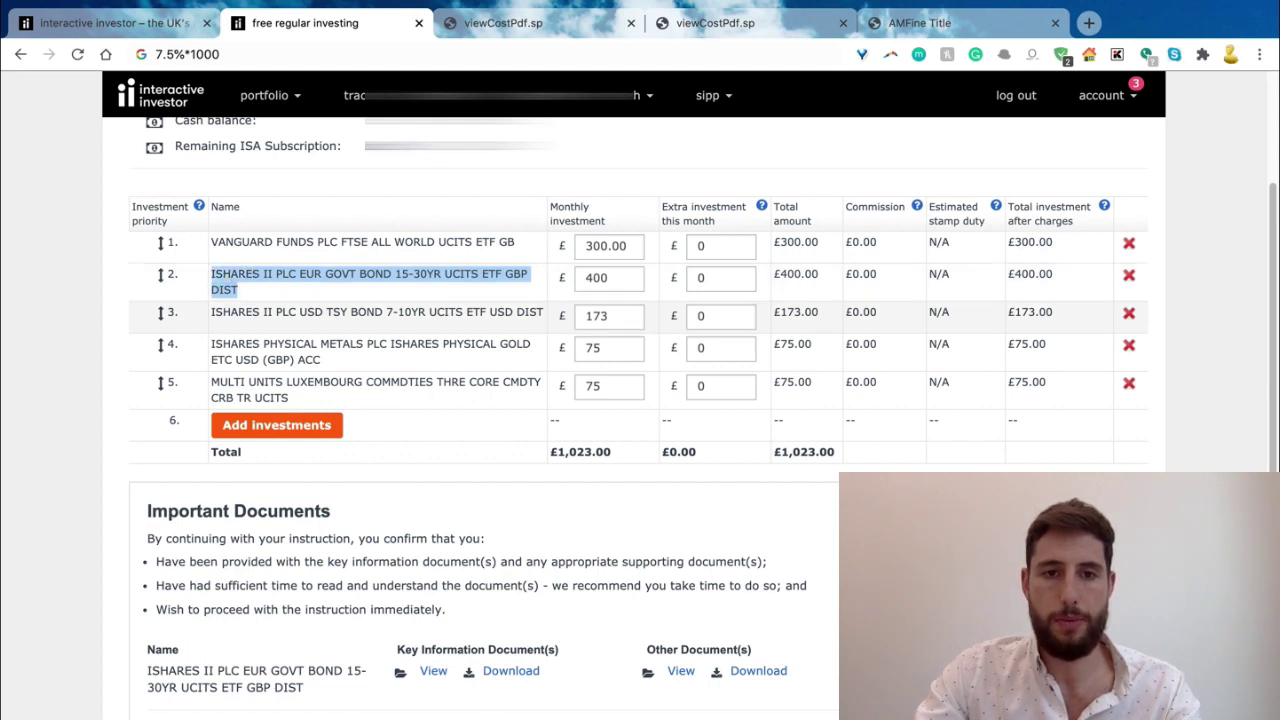
{"action": "left_click_drag", "start_coordinate": [543, 312], "coordinate": [210, 312]}
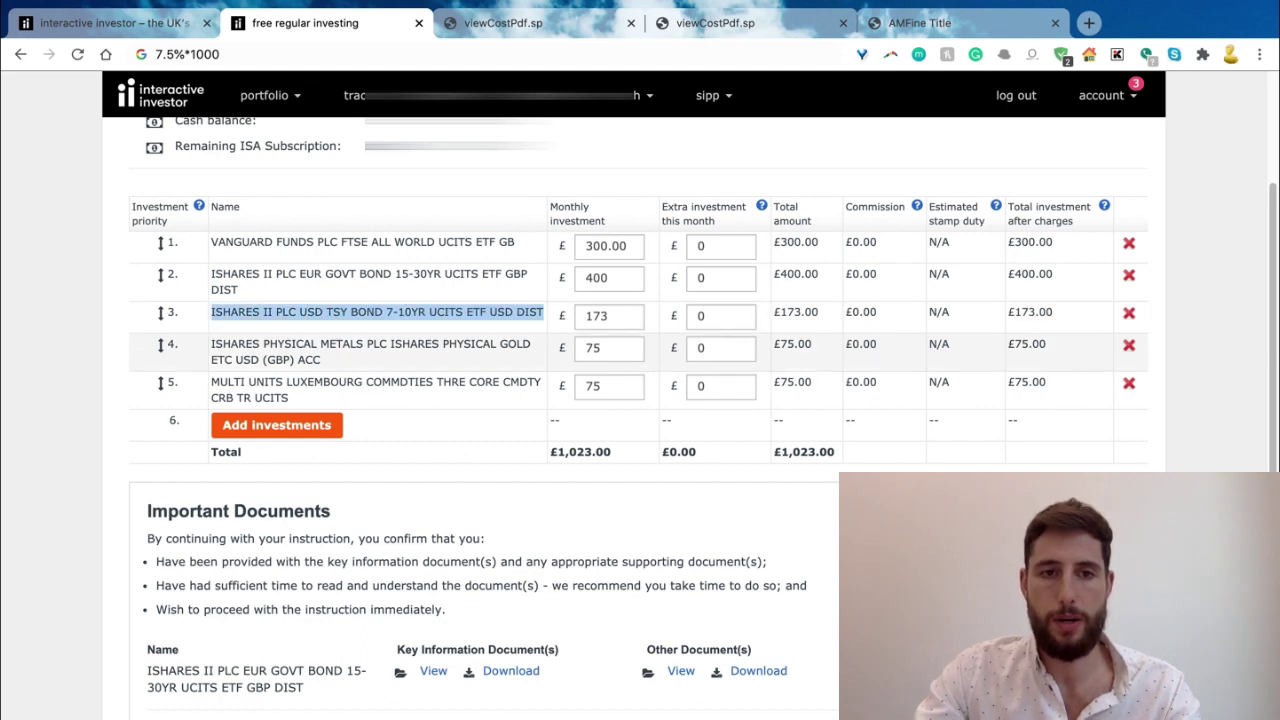
{"action": "left_click_drag", "start_coordinate": [320, 360], "coordinate": [210, 344]}
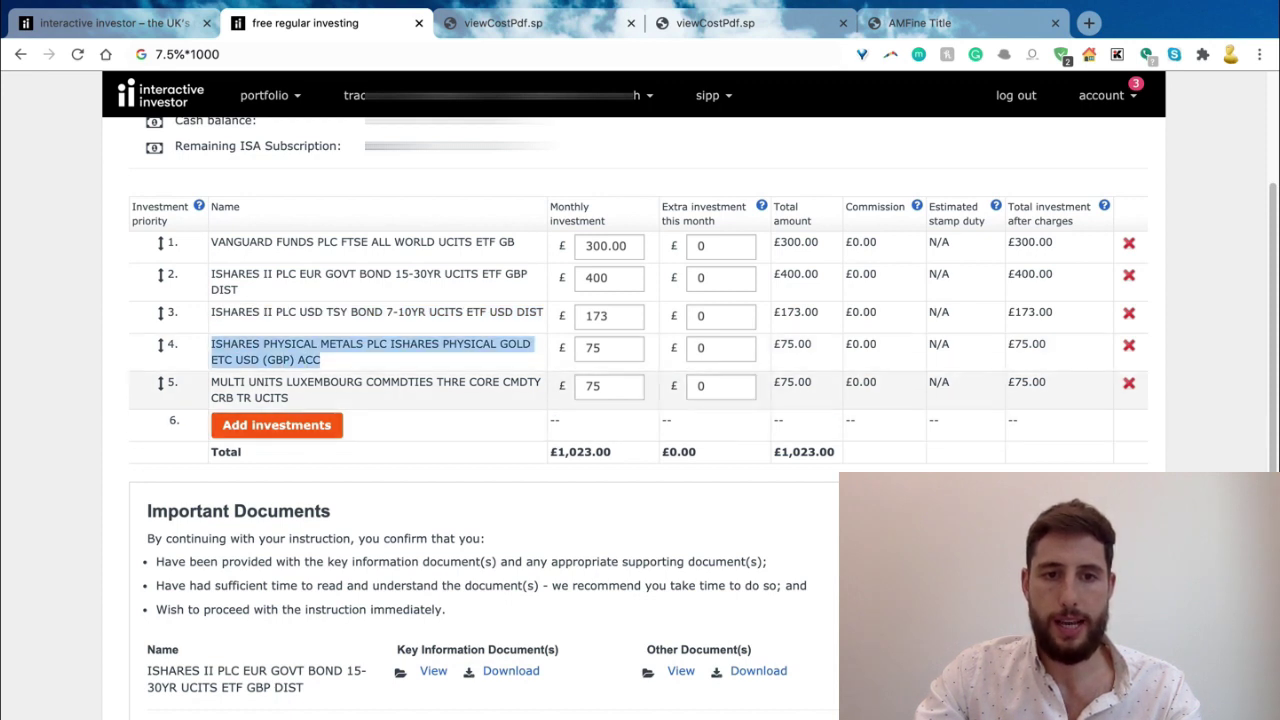
{"action": "left_click_drag", "start_coordinate": [290, 398], "coordinate": [210, 382]}
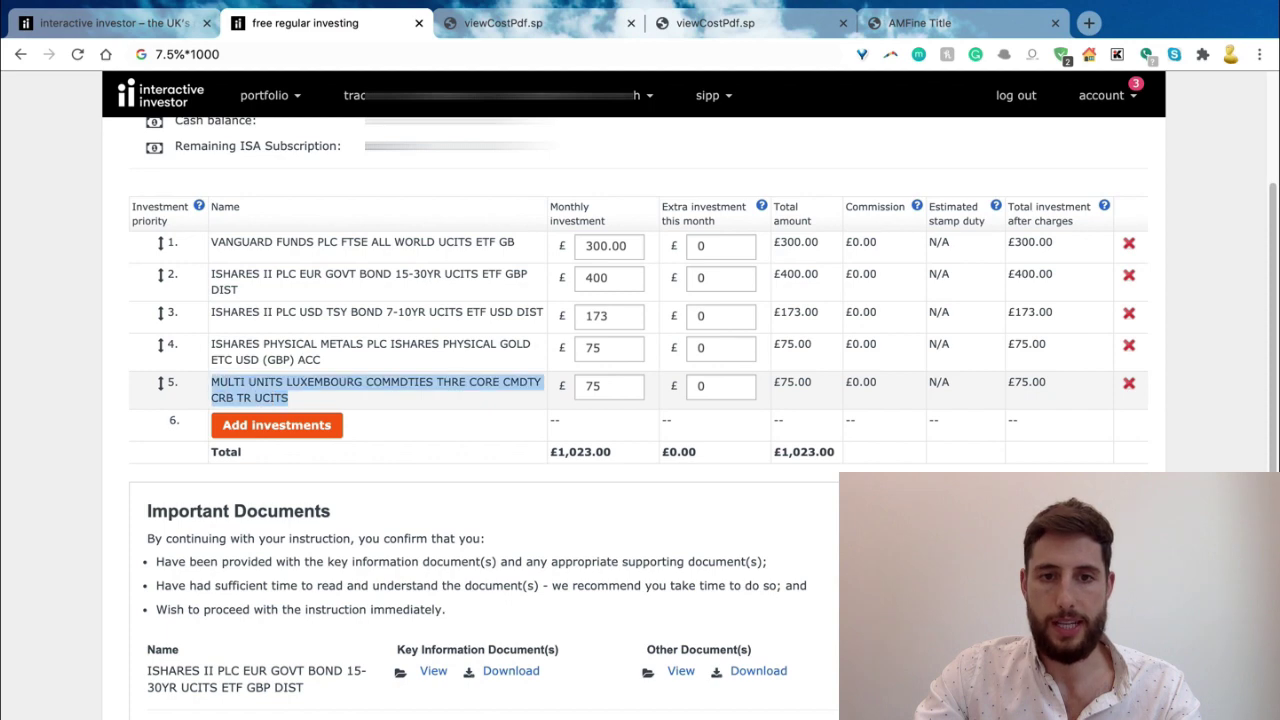
{"action": "scroll", "coordinate": [640, 400], "scroll_direction": "down", "scroll_amount": 5}
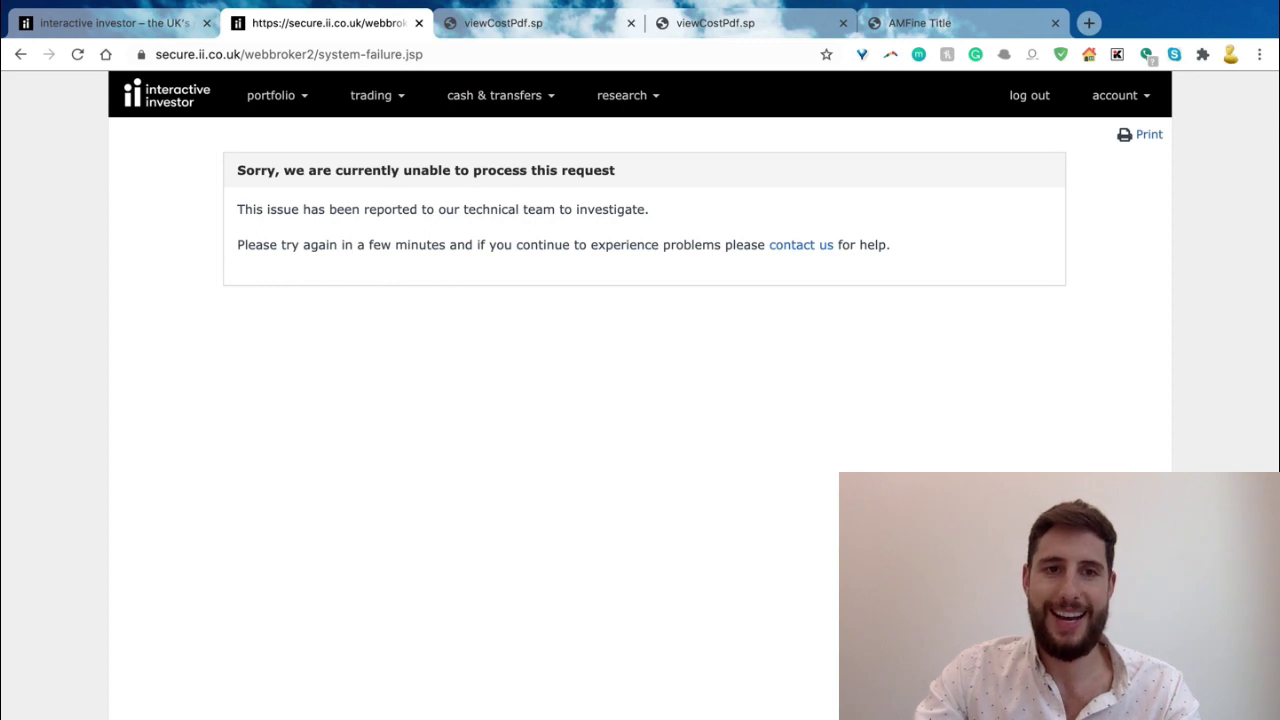
- Leave the error and return to Free Regular Investing, showing Vanguard £300 and iShares bond £400
{"action": "left_click_drag", "start_coordinate": [237, 170], "coordinate": [890, 245]}
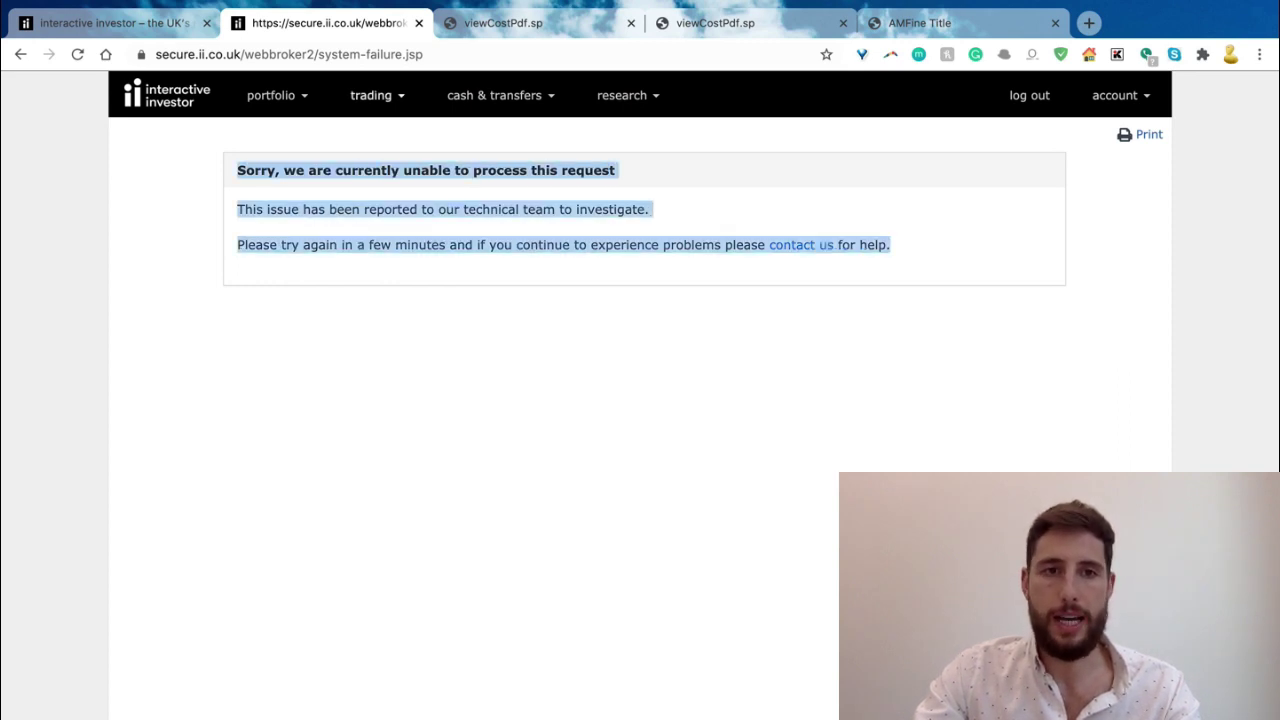
{"action": "left_click", "coordinate": [371, 95]}
{"action": "left_click", "coordinate": [418, 205]}
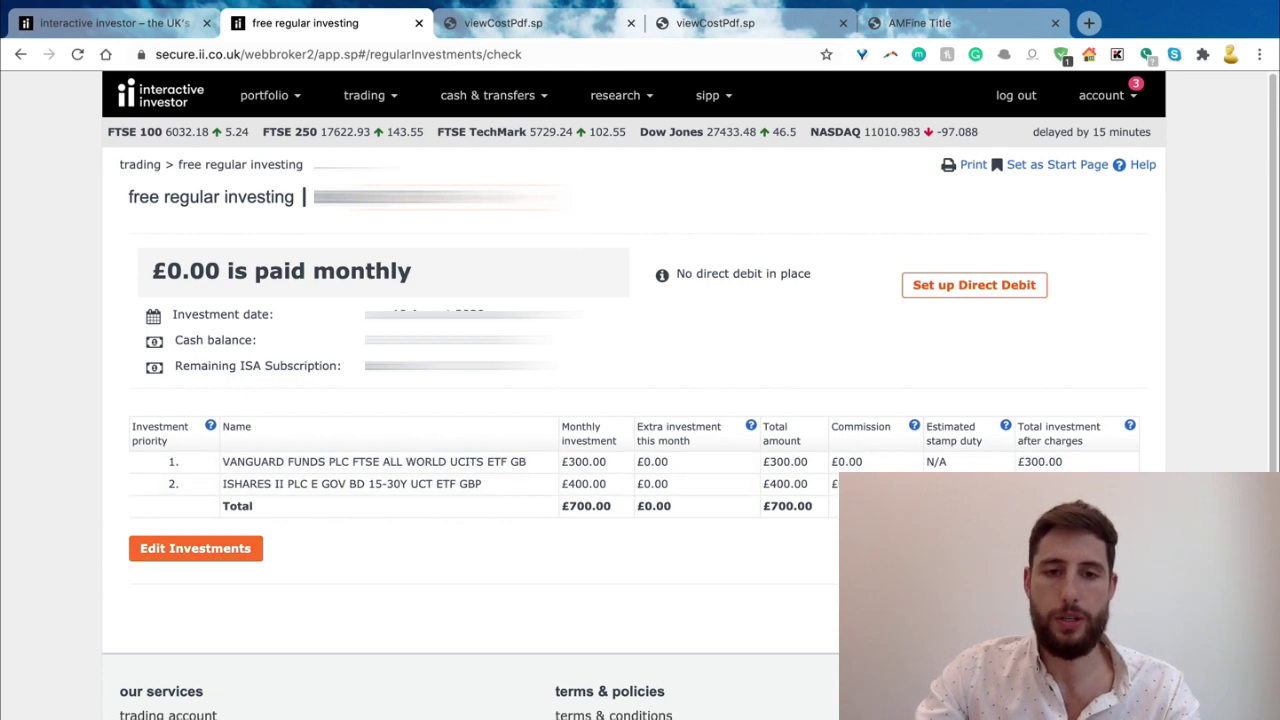
- Add the IBTM USD Treasury 7-10yr ETF at £173 as the plan's third holding, totalling £873.00
{"action": "left_click", "coordinate": [195, 548]}
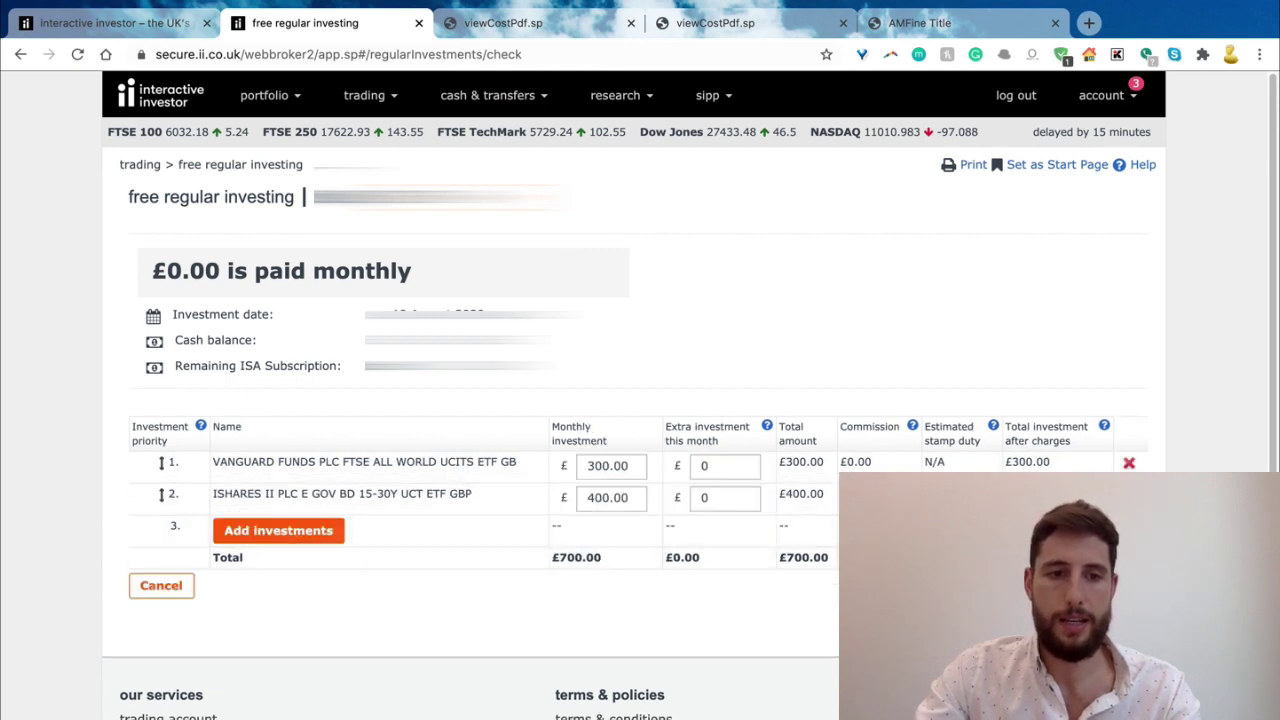
{"action": "left_click", "coordinate": [278, 530]}
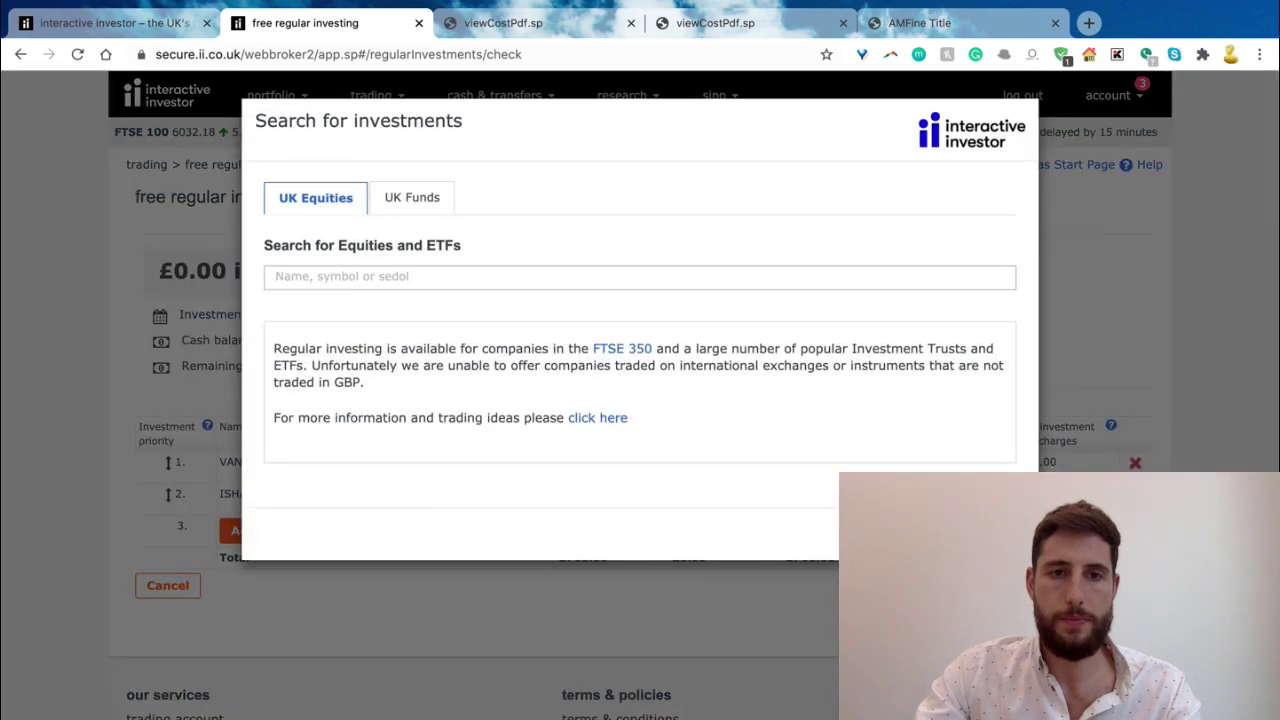
{"action": "key", "text": "Escape"}
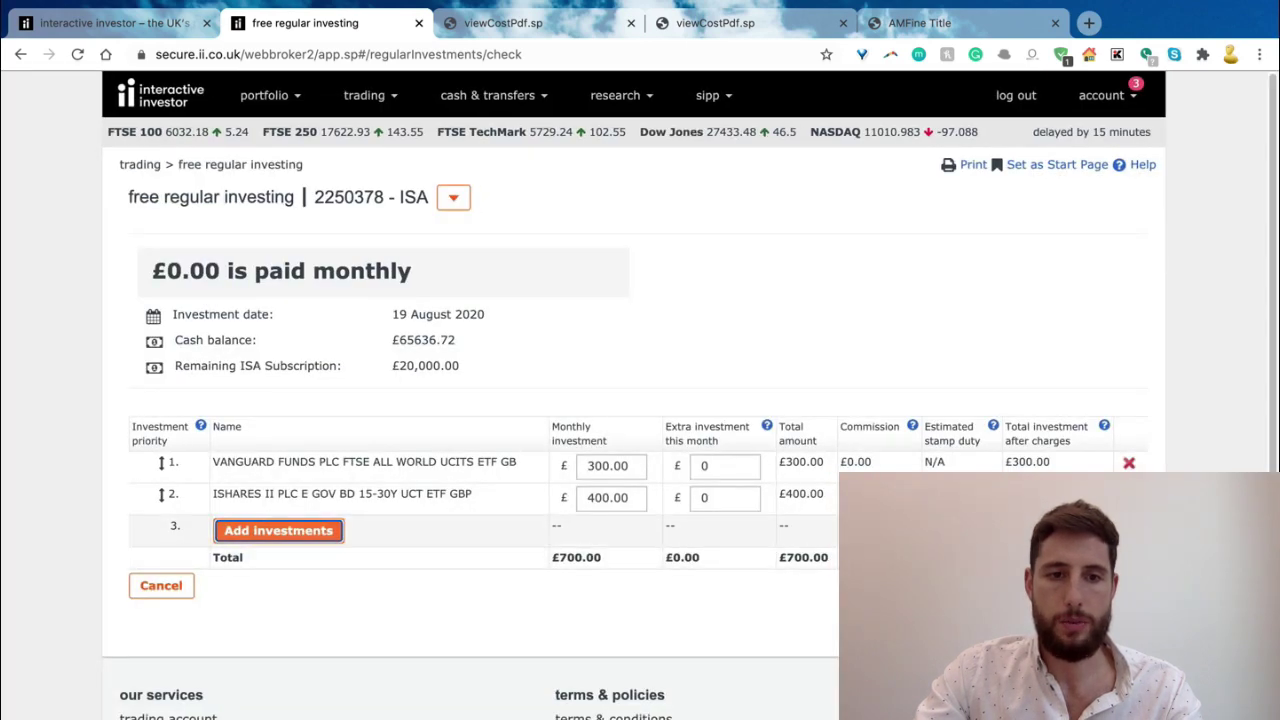
{"action": "key", "text": "Return"}
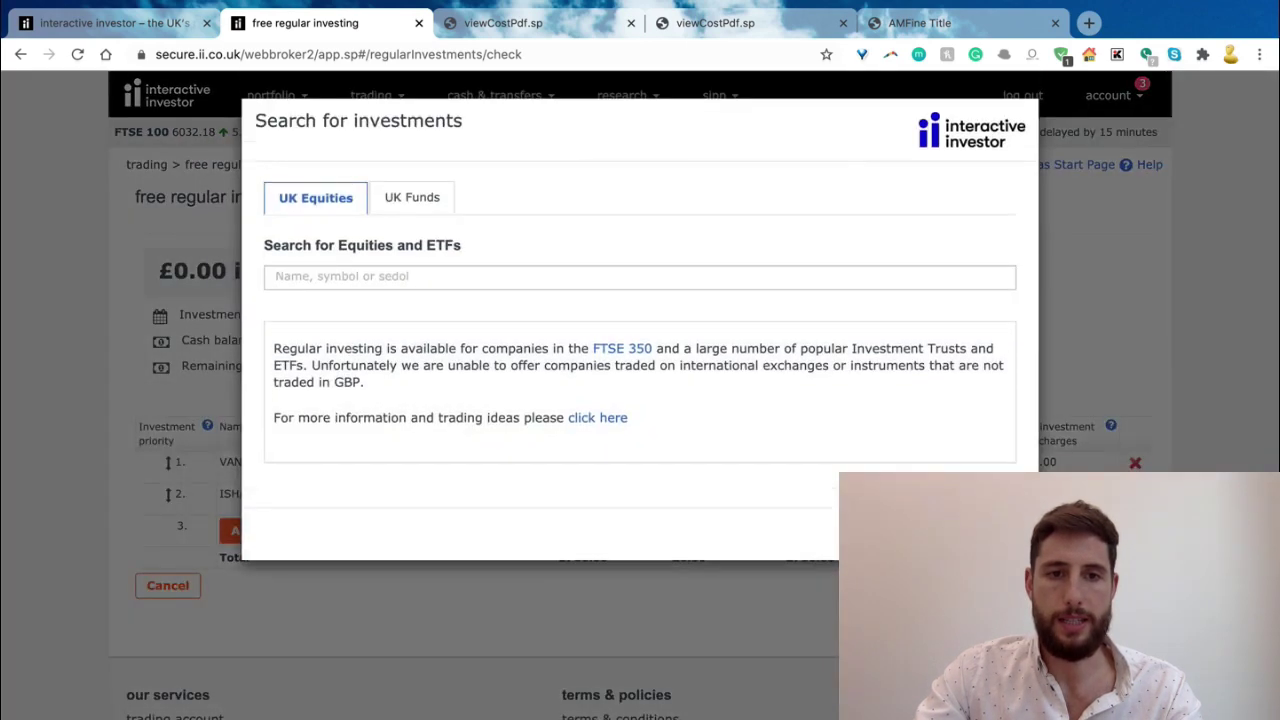
{"action": "type", "text": "7-10"}
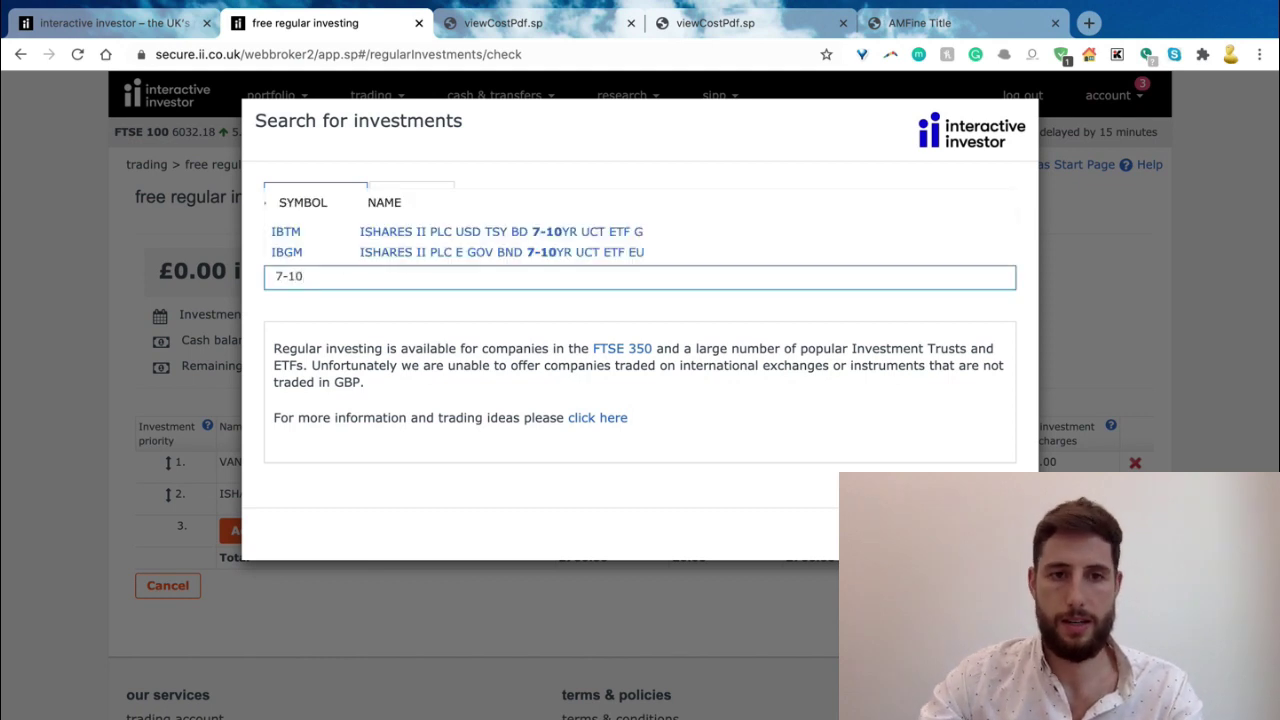
{"action": "key", "text": "Up"}
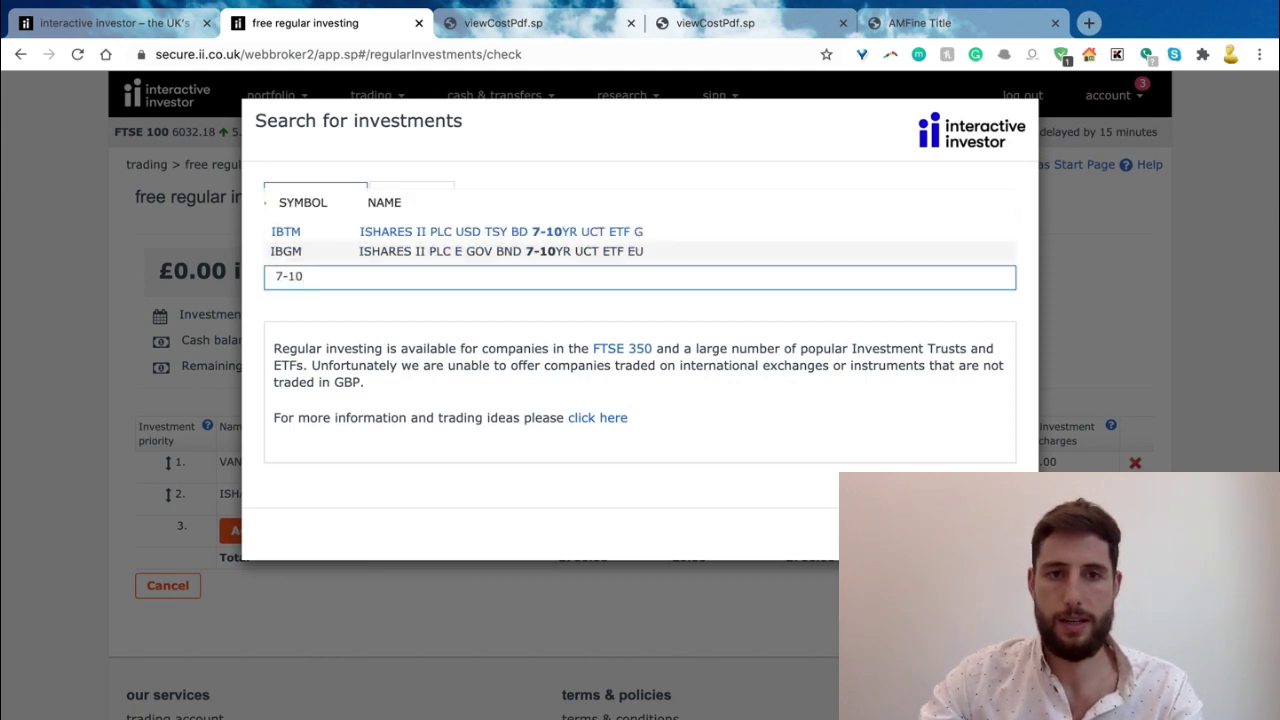
{"action": "key", "text": "Up"}
{"action": "key", "text": "Return"}
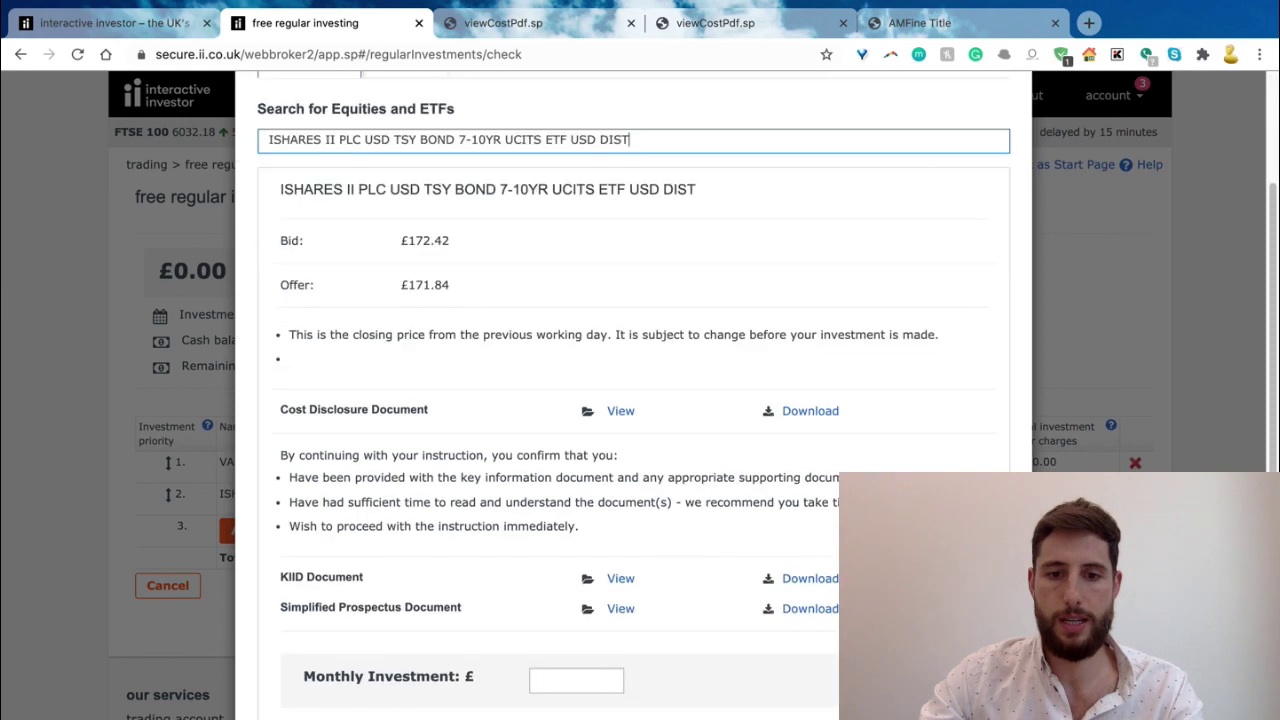
{"action": "type", "text": "173"}
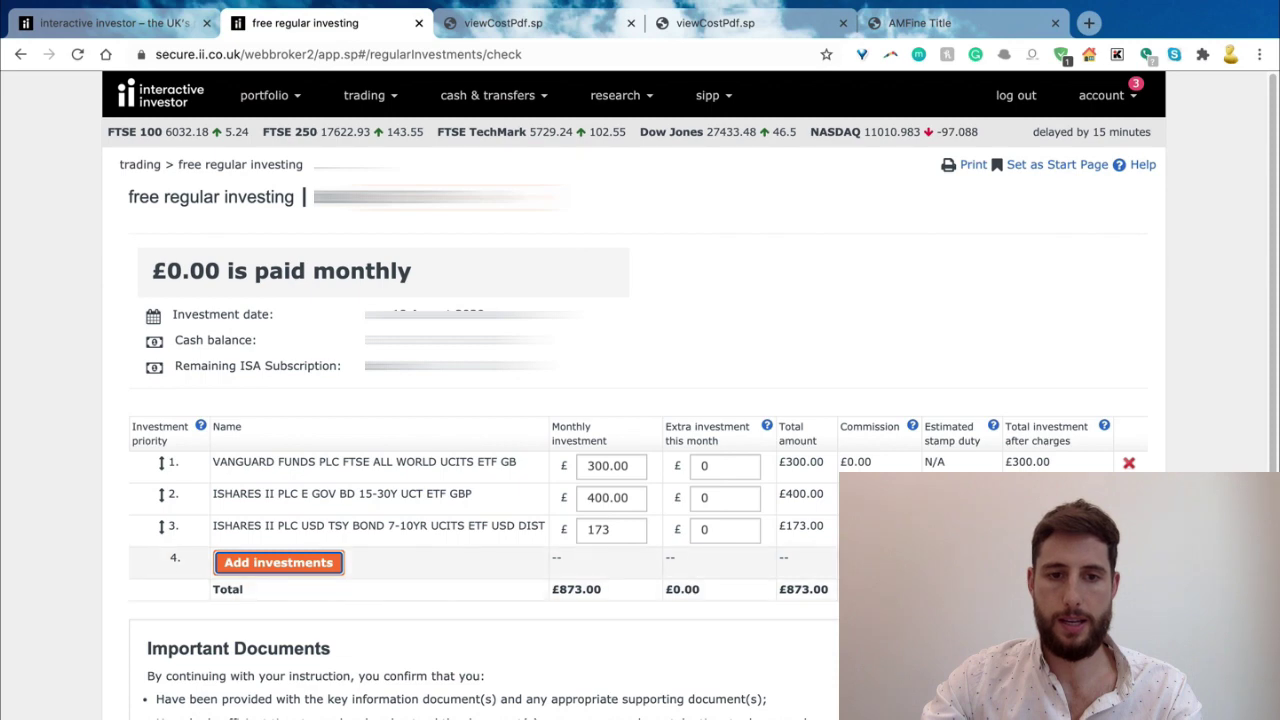
{"action": "left_click", "coordinate": [278, 562]}
{"action": "left_click", "coordinate": [640, 277]}
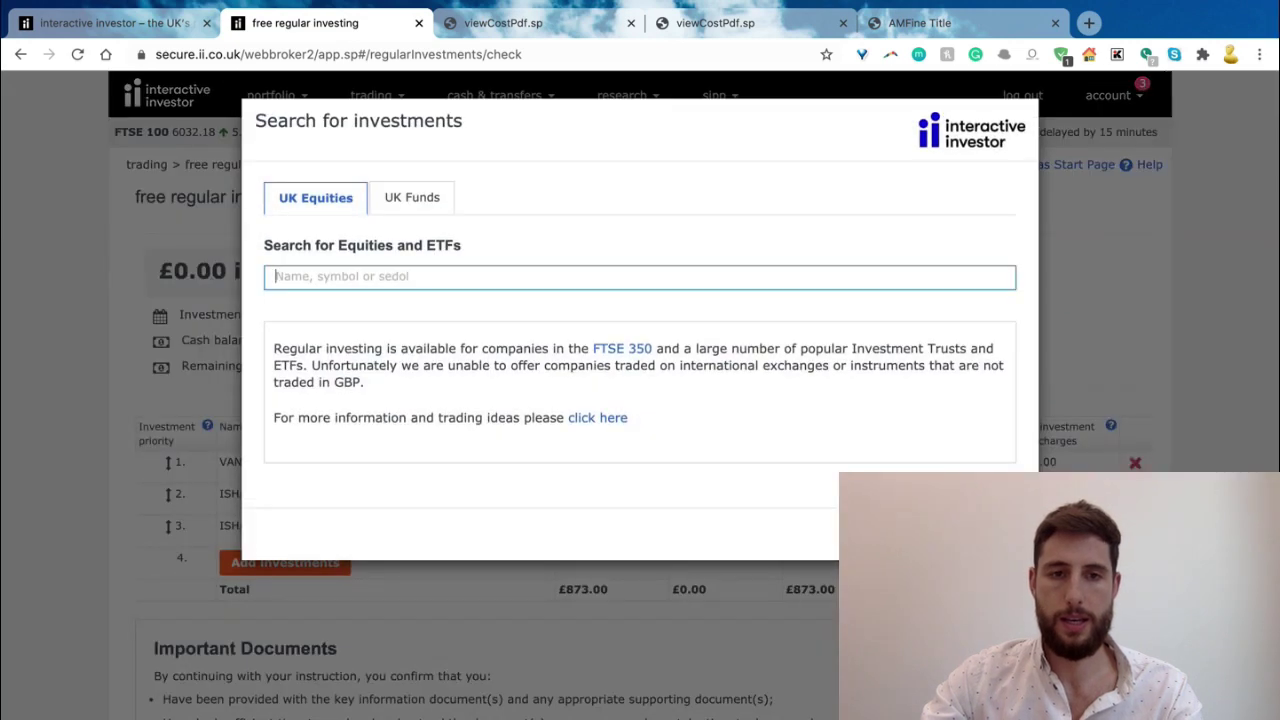
- Add the iShares Physical Gold ETC (SGLN) to the plan at £75 a month
{"action": "type", "text": "gold"}
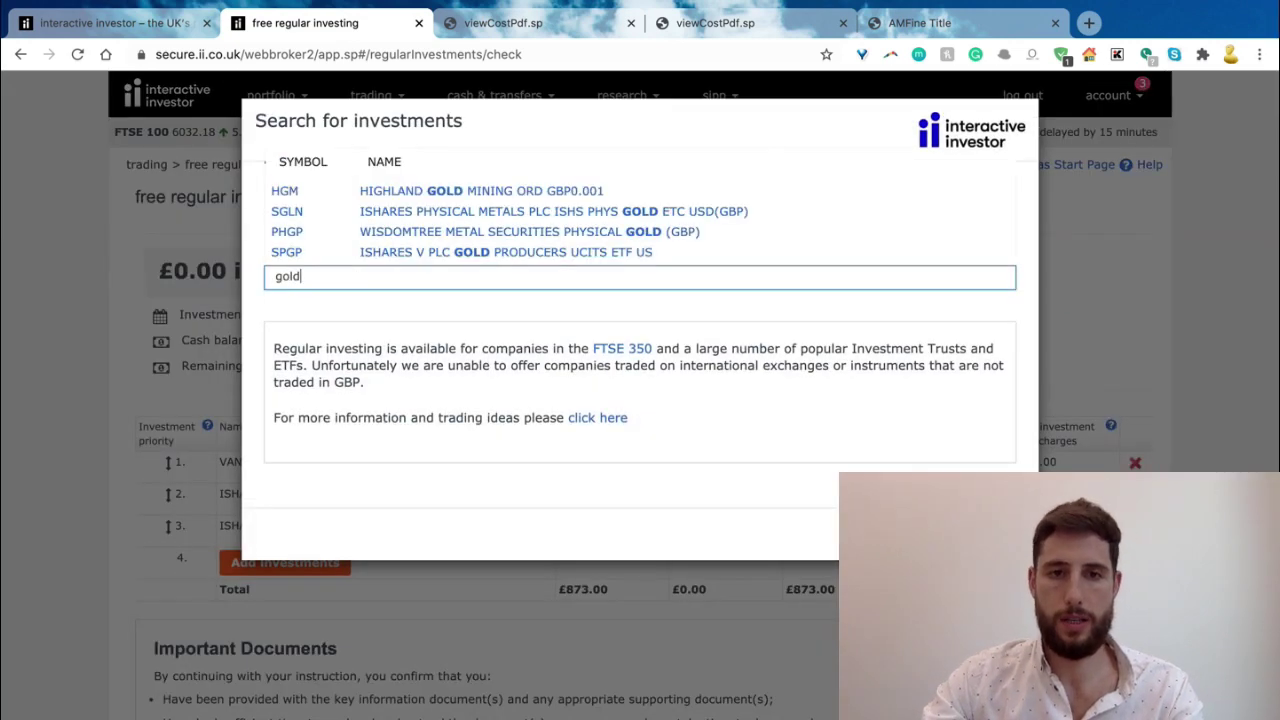
{"action": "key", "text": "Up"}
{"action": "key", "text": "Up"}
{"action": "key", "text": "Up"}
{"action": "key", "text": "Return"}
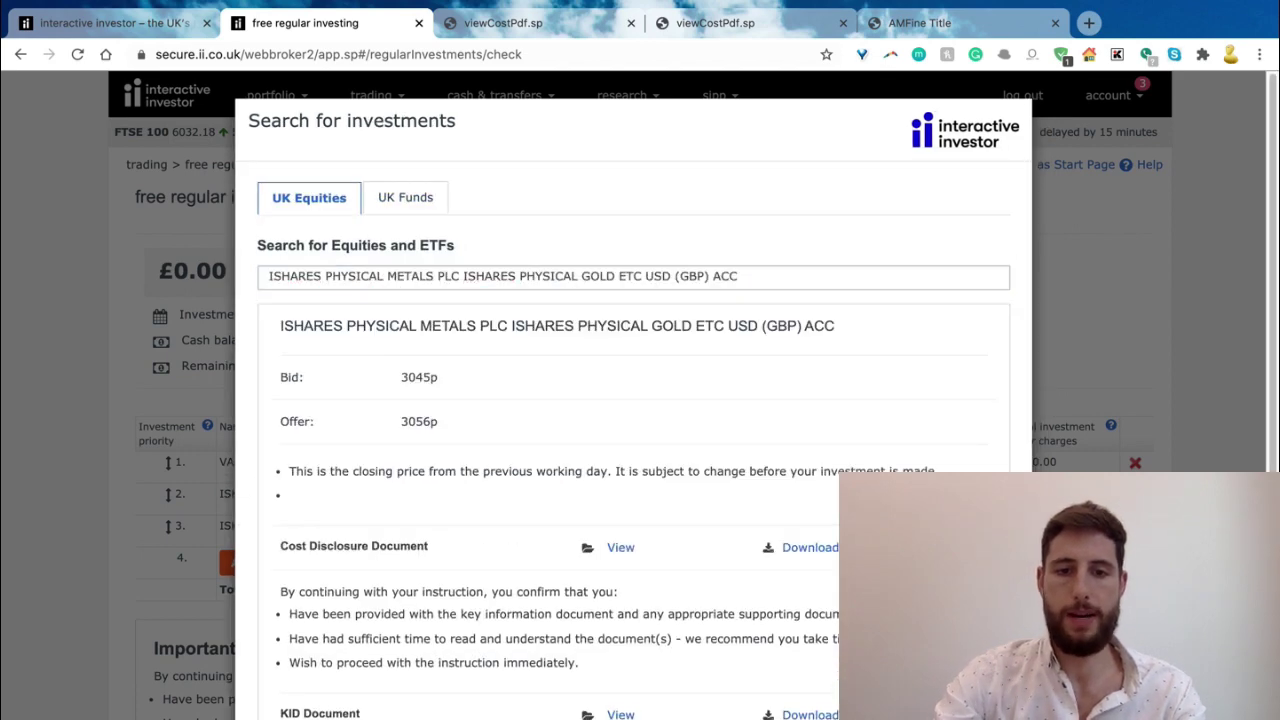
{"action": "type", "text": "75"}
{"action": "key", "text": "Return"}
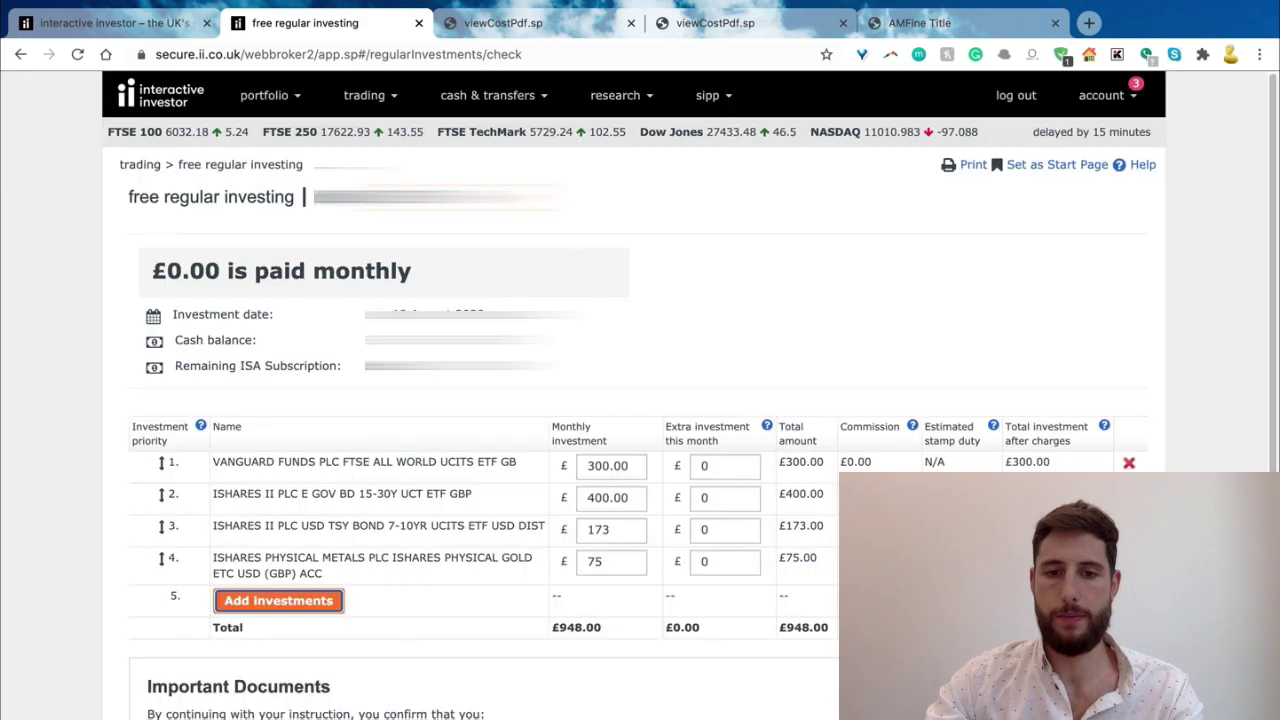
{"action": "scroll", "coordinate": [640, 400], "scroll_direction": "down", "scroll_amount": 2}
- Add the Multi Units Luxembourg commodities ETF (CRBL) at £75, making five holdings
{"action": "left_click", "coordinate": [278, 454]}
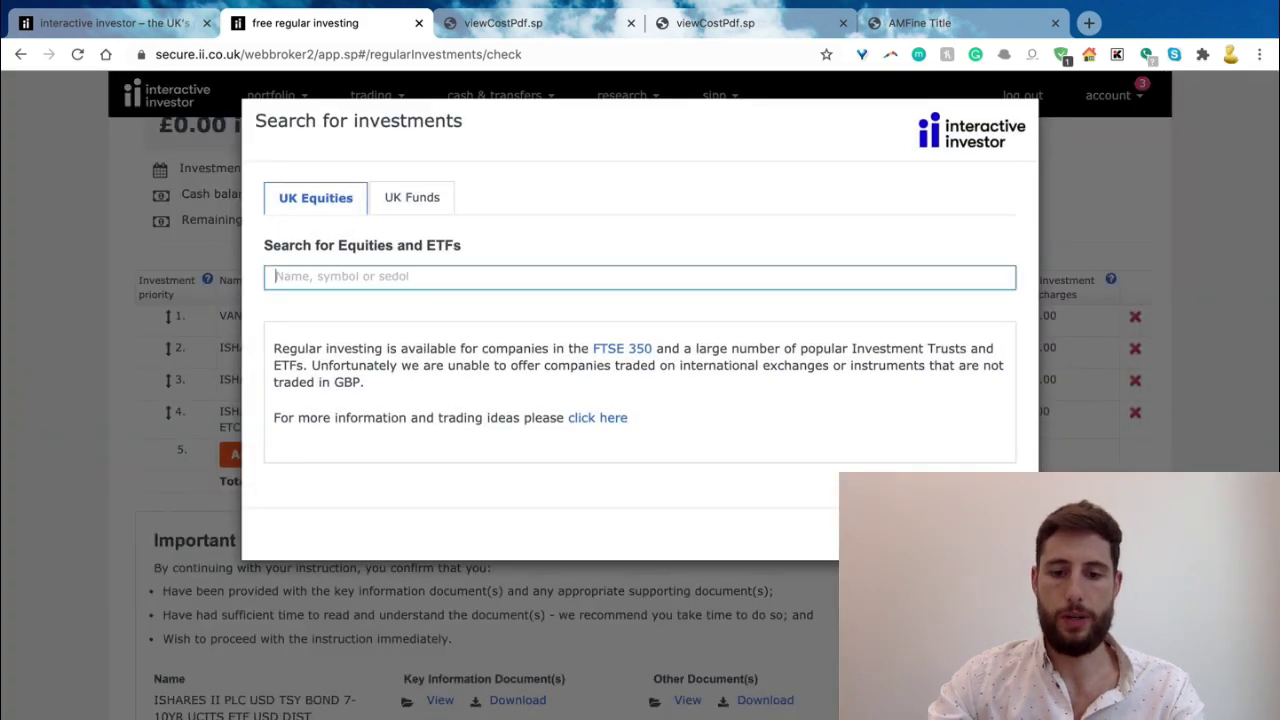
{"action": "type", "text": "commodities"}
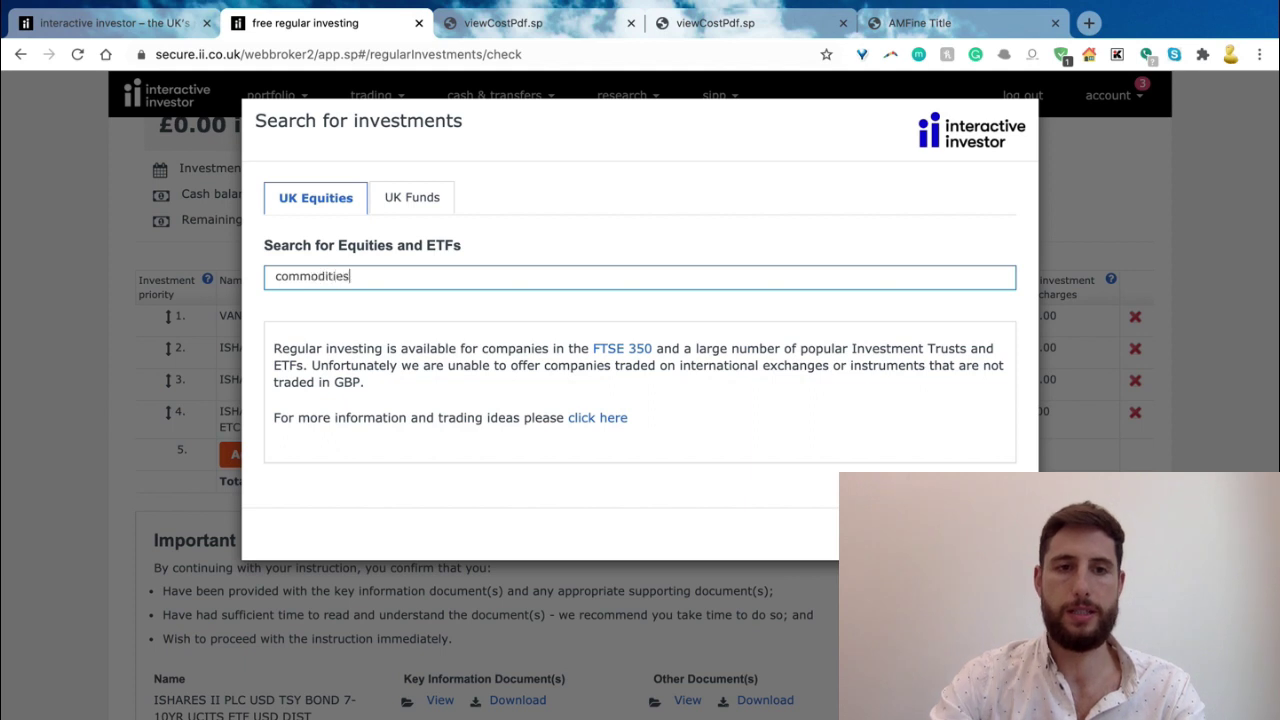
{"action": "key", "text": "ctrl+a"}
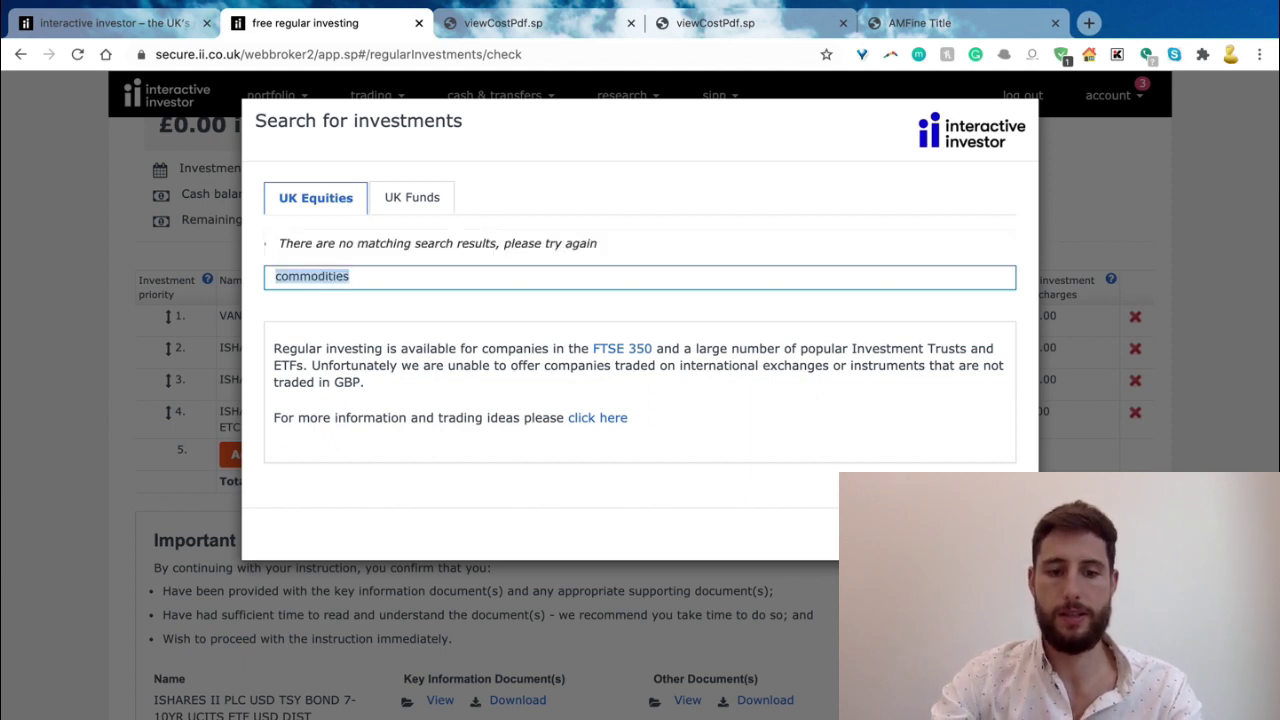
{"action": "type", "text": "comm"}
{"action": "key", "text": "Down"}
{"action": "key", "text": "Down"}
{"action": "key", "text": "Down"}
{"action": "key", "text": "Down"}
{"action": "key", "text": "Down"}
{"action": "key", "text": "Down"}
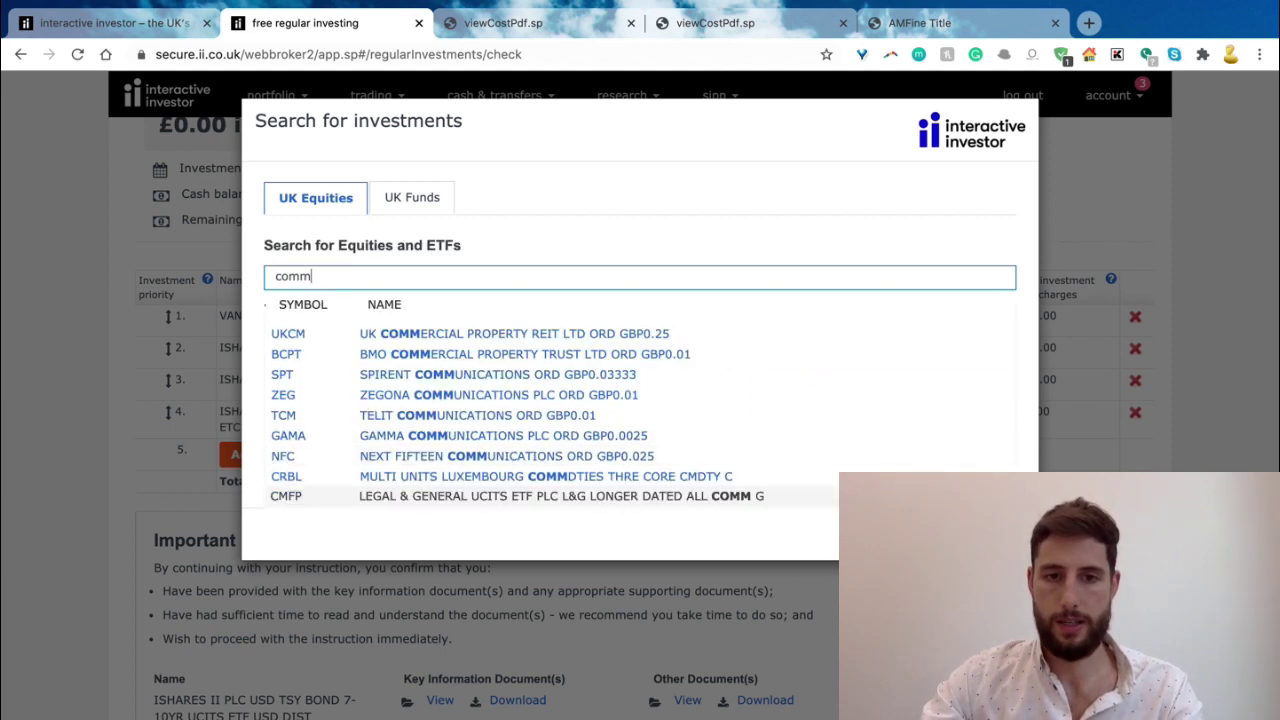
{"action": "key", "text": "Up"}
{"action": "key", "text": "Return"}
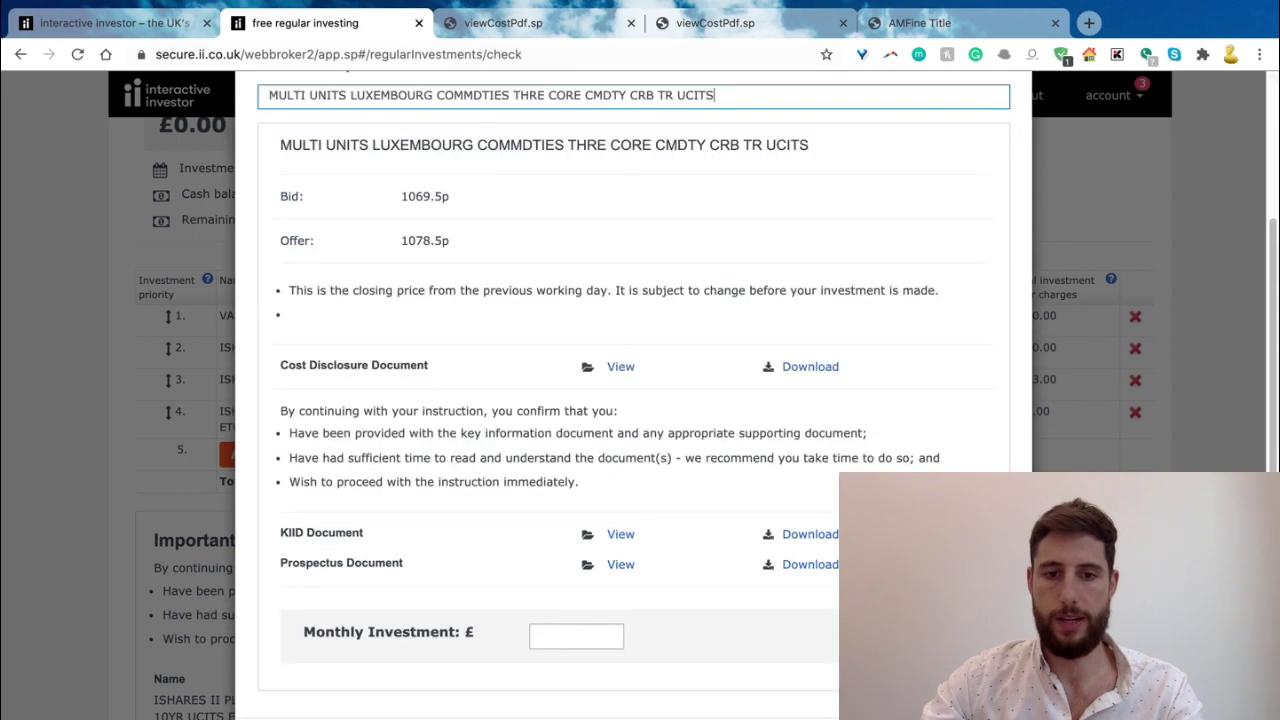
{"action": "left_click", "coordinate": [576, 636]}
{"action": "type", "text": "75"}
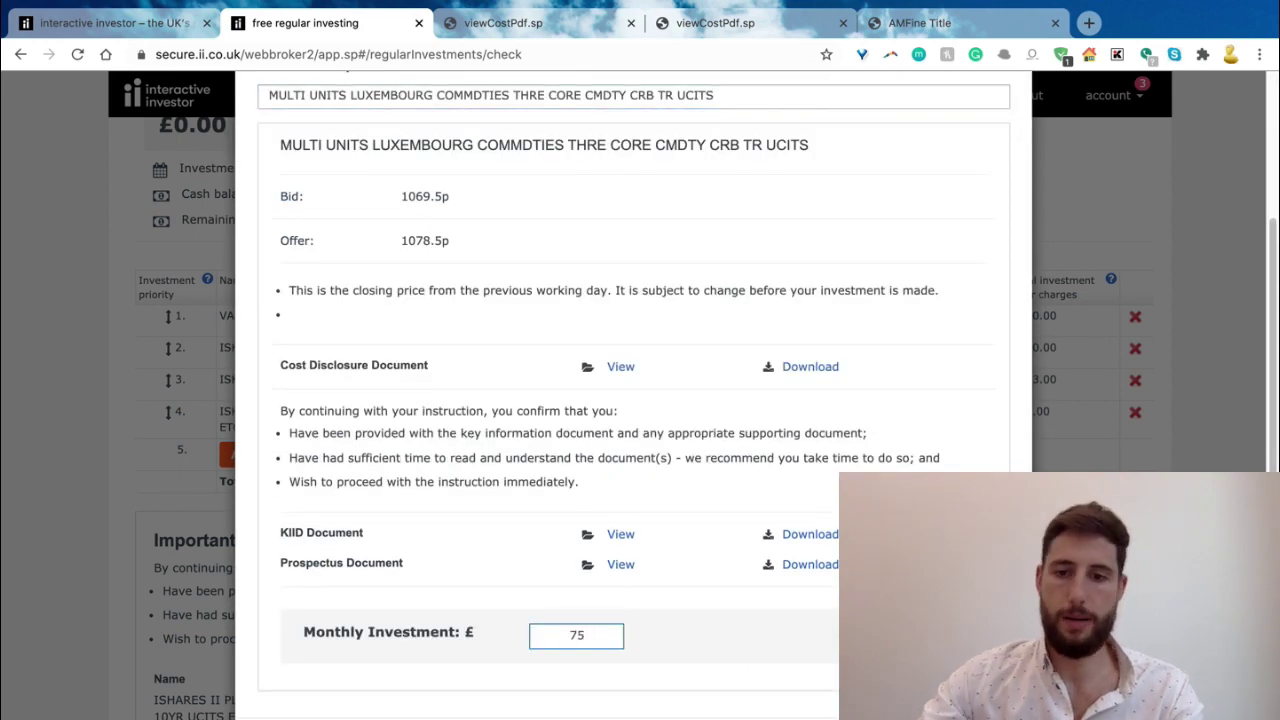
{"action": "key", "text": "Return"}
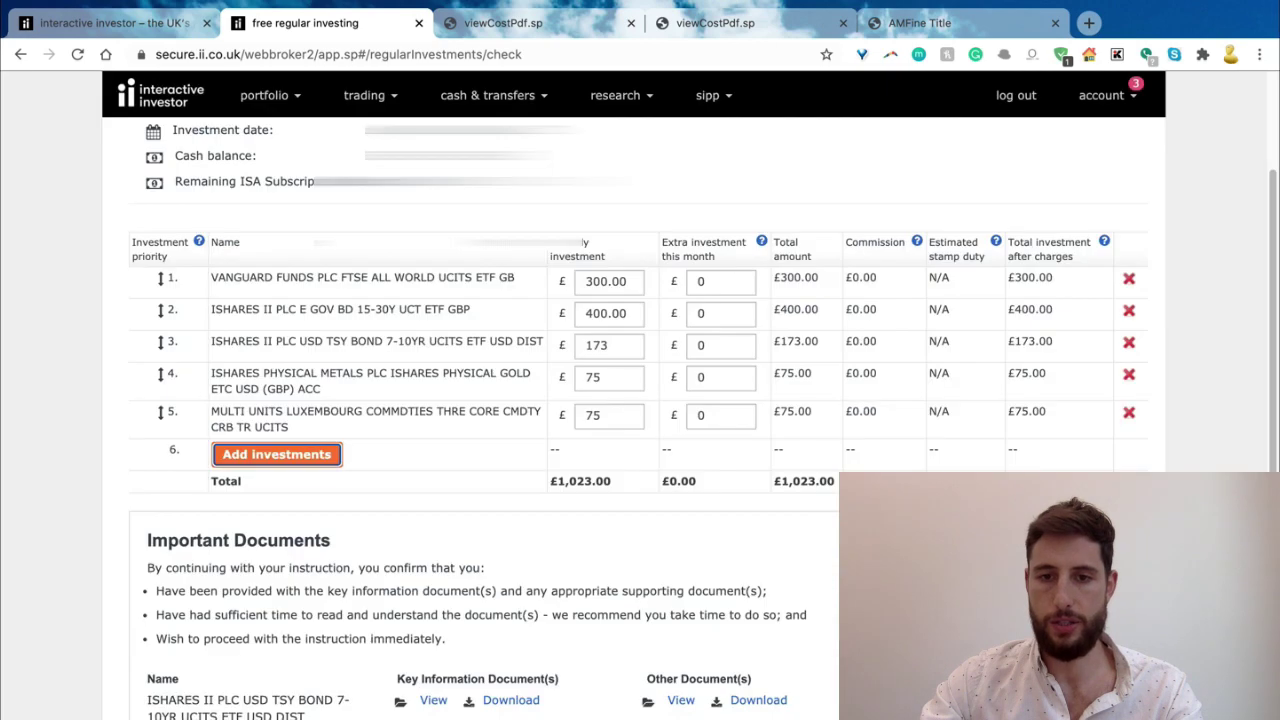
{"action": "scroll", "coordinate": [640, 400], "scroll_direction": "down", "scroll_amount": 5}
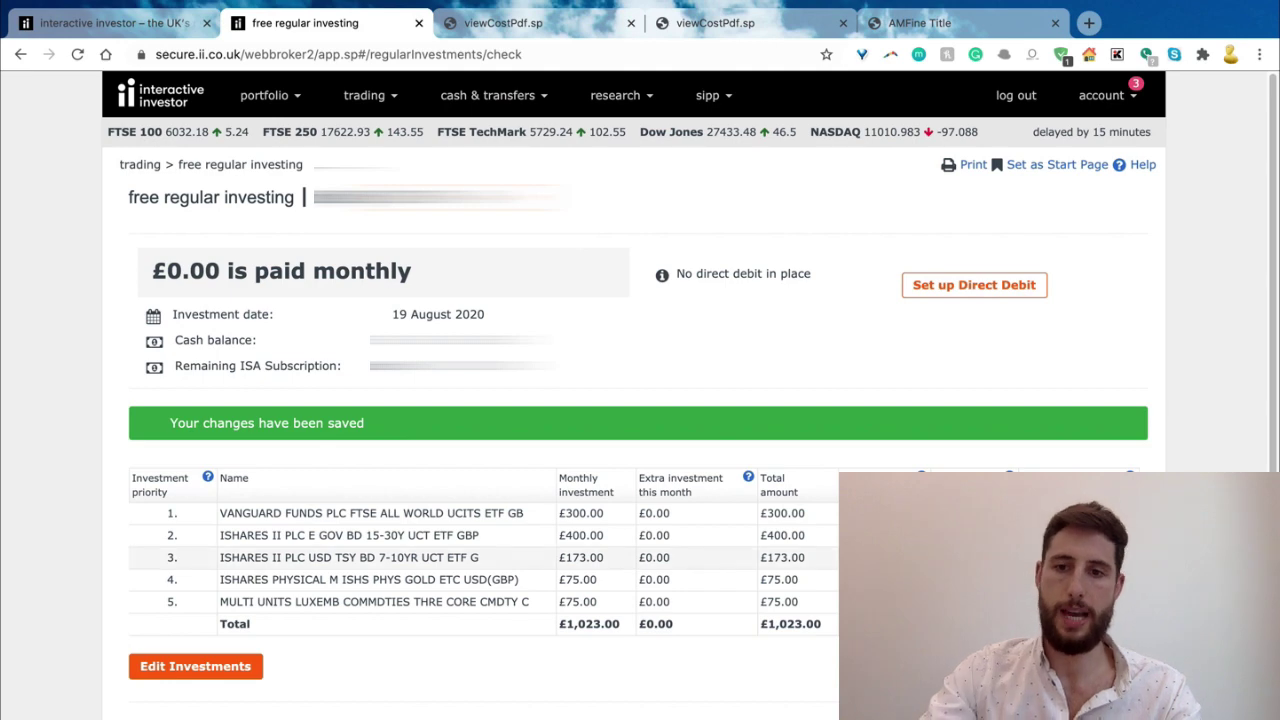
- Review the saved five-holding £1,023.00 plan with £0.00 commission, investing 19 August 2020
{"action": "scroll", "coordinate": [400, 513], "scroll_direction": "down", "scroll_amount": 2}
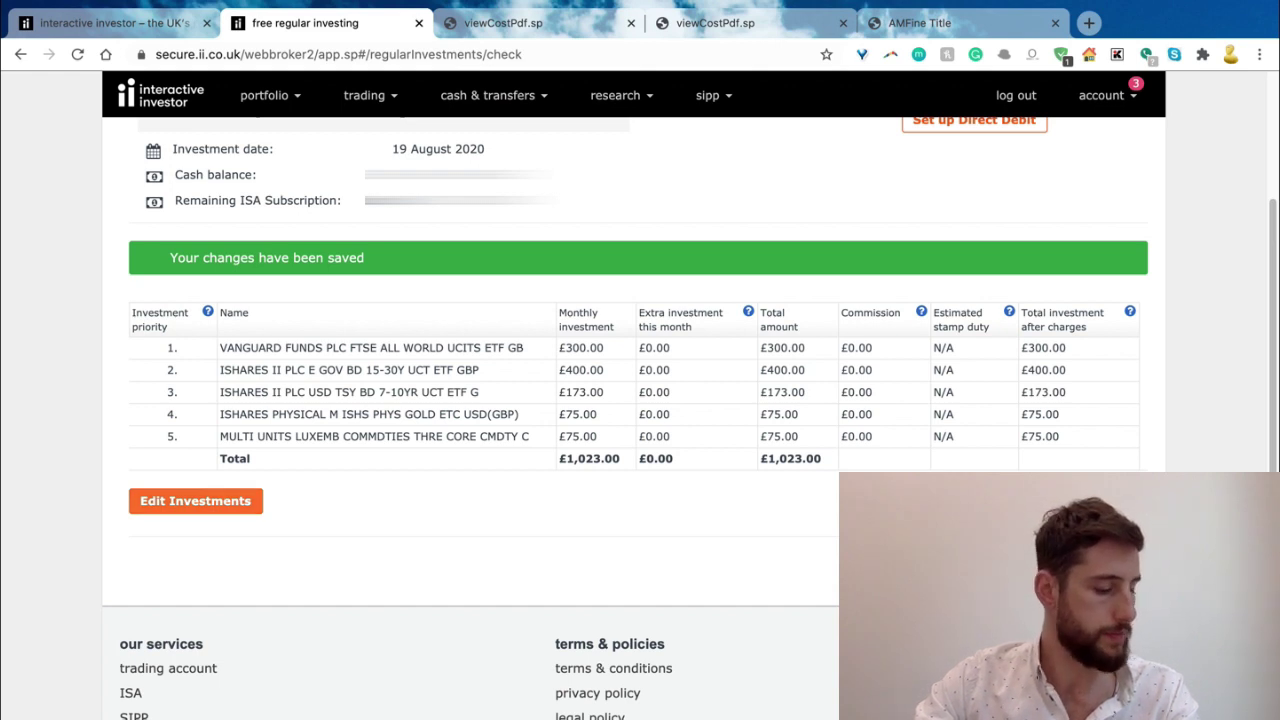
- Reopen the saved plan for editing and search investments for 'comm' and 'bonds'
{"action": "left_click", "coordinate": [195, 501]}
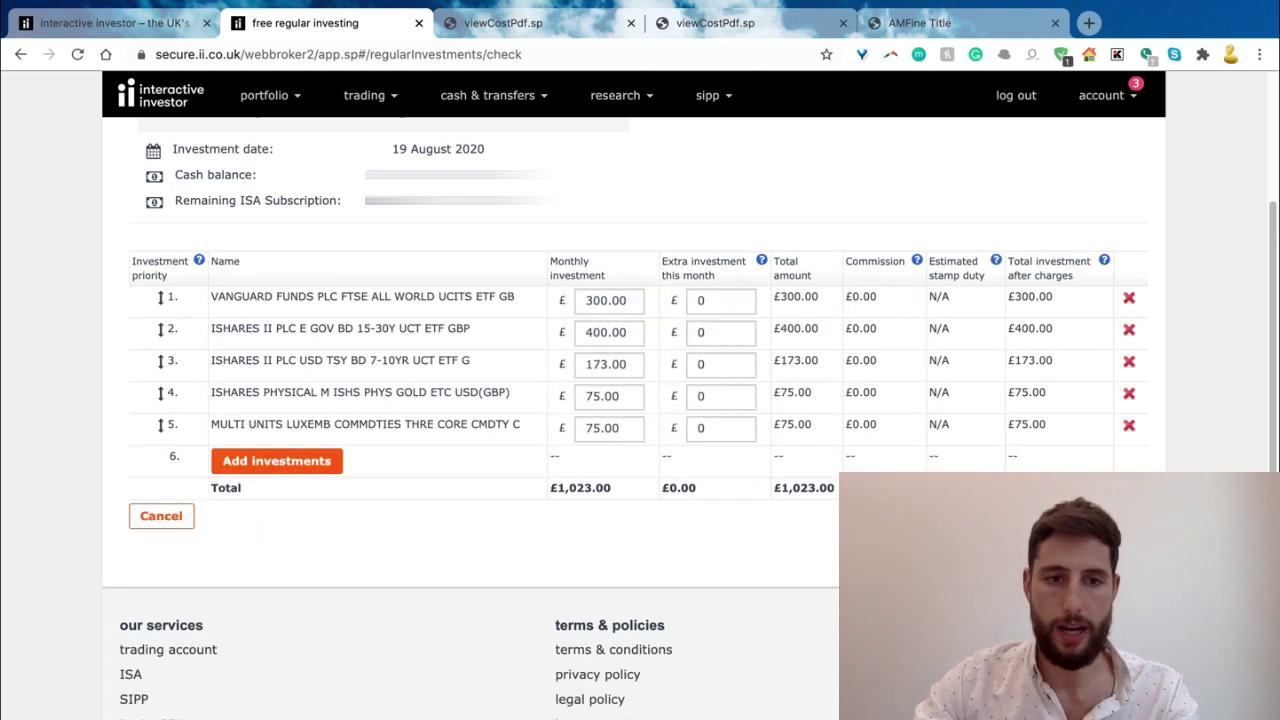
{"action": "left_click", "coordinate": [276, 461]}
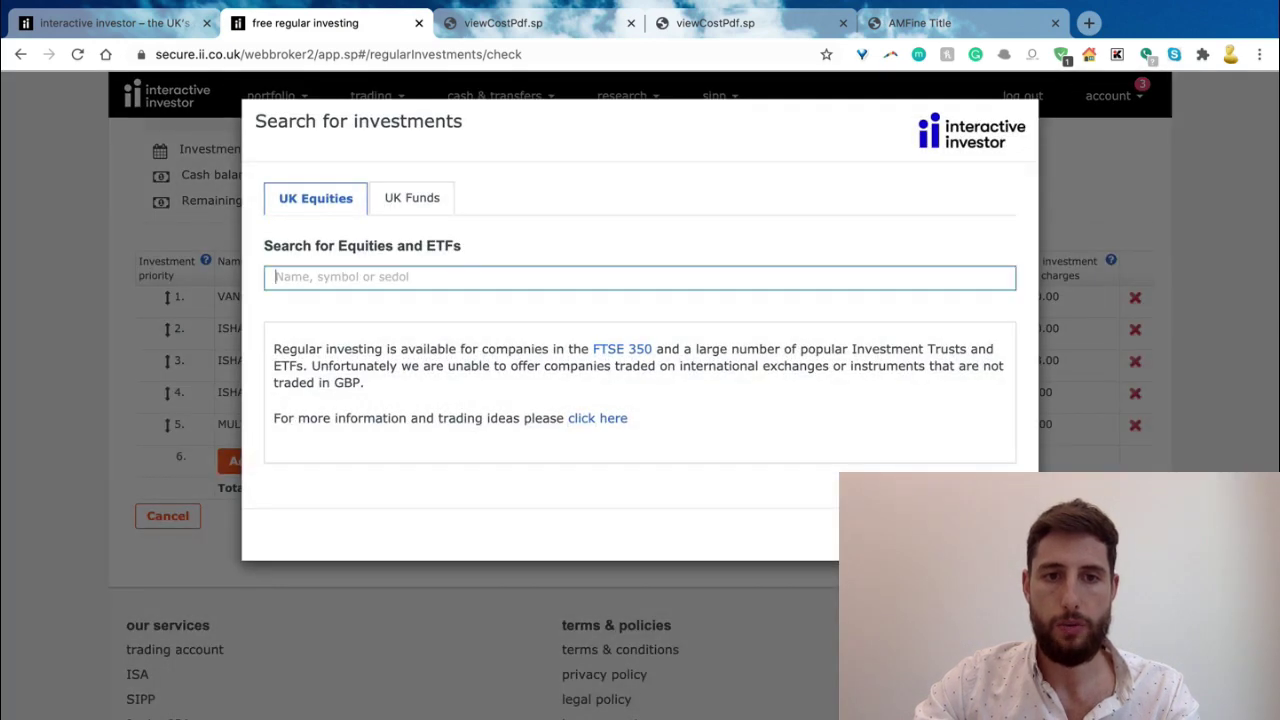
{"action": "type", "text": "comm"}
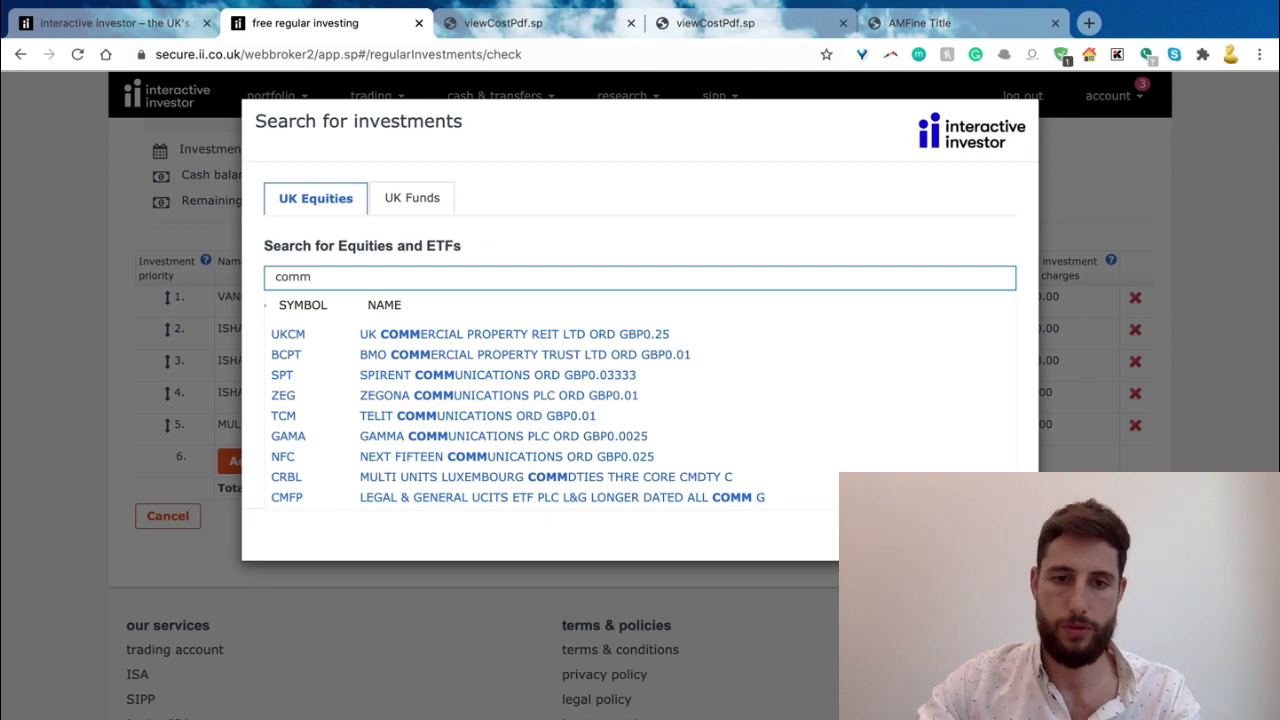
{"action": "key", "text": "shift+Left"}
{"action": "key", "text": "shift+Left"}
{"action": "key", "text": "shift+Left"}
{"action": "key", "text": "shift+Left"}
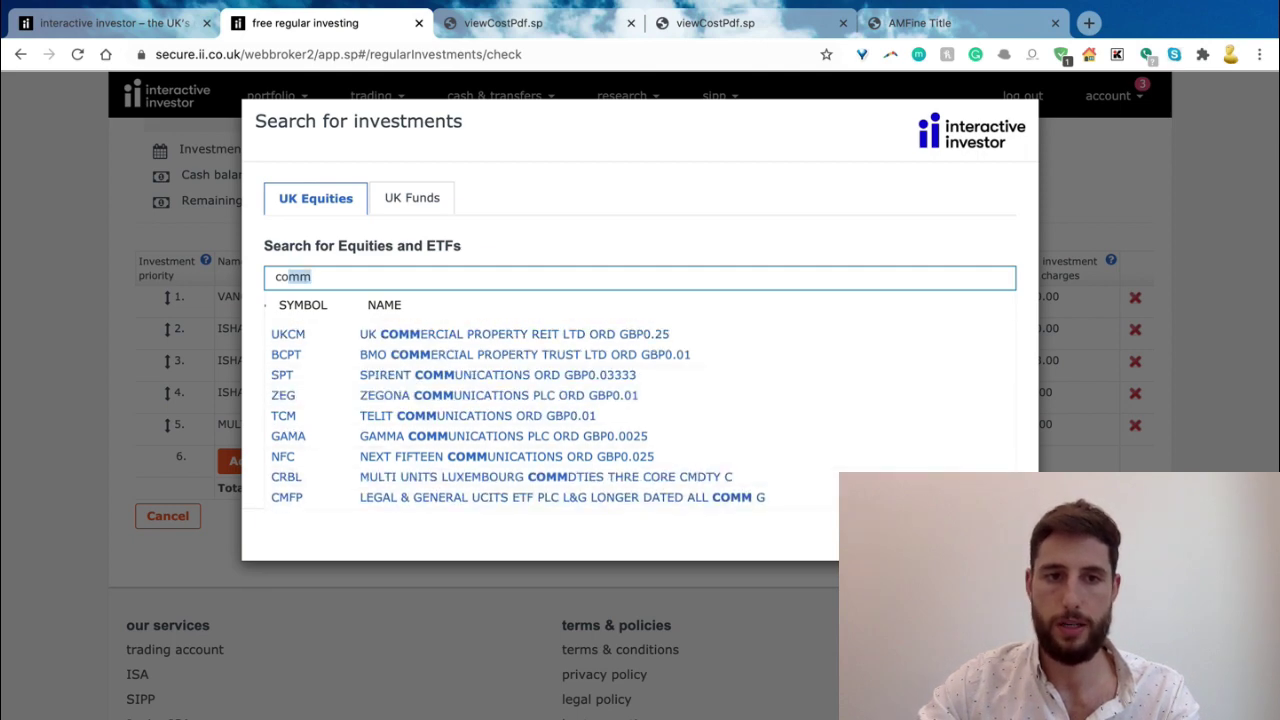
{"action": "type", "text": "bonds"}
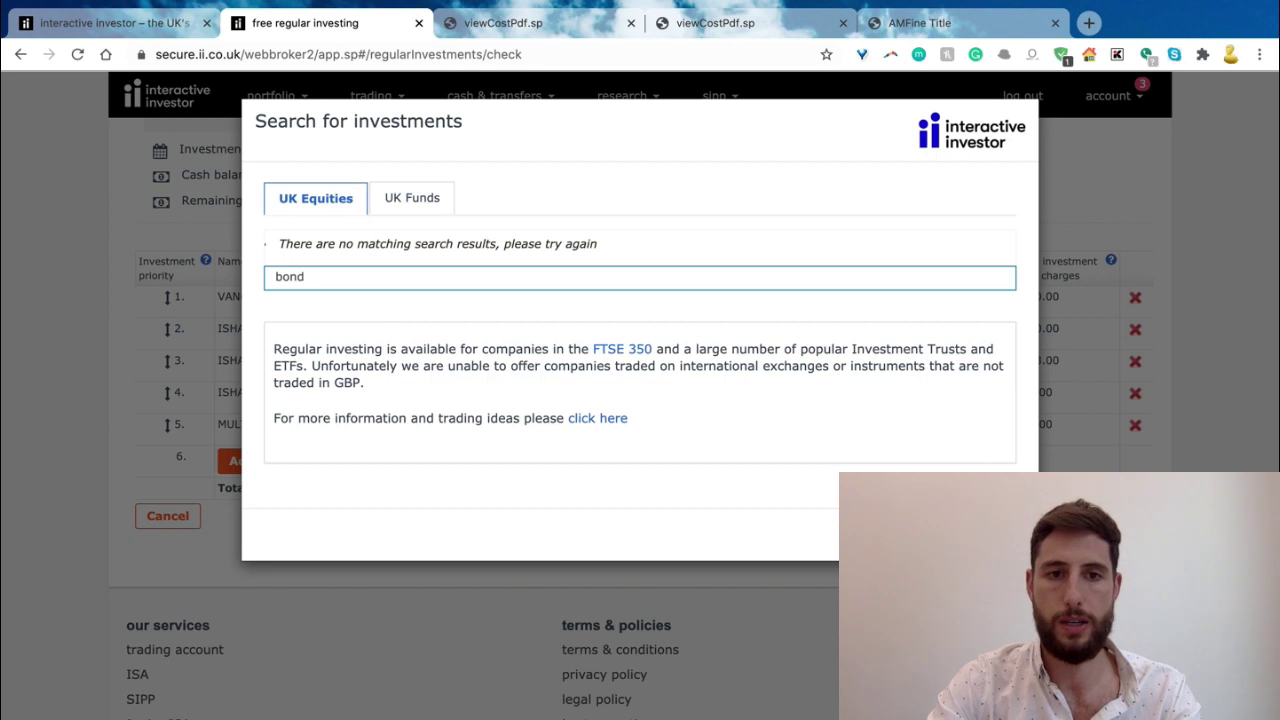
{"action": "key", "text": "BackSpace"}
{"action": "key", "text": "BackSpace"}
{"action": "key", "text": "BackSpace"}
{"action": "key", "text": "BackSpace"}
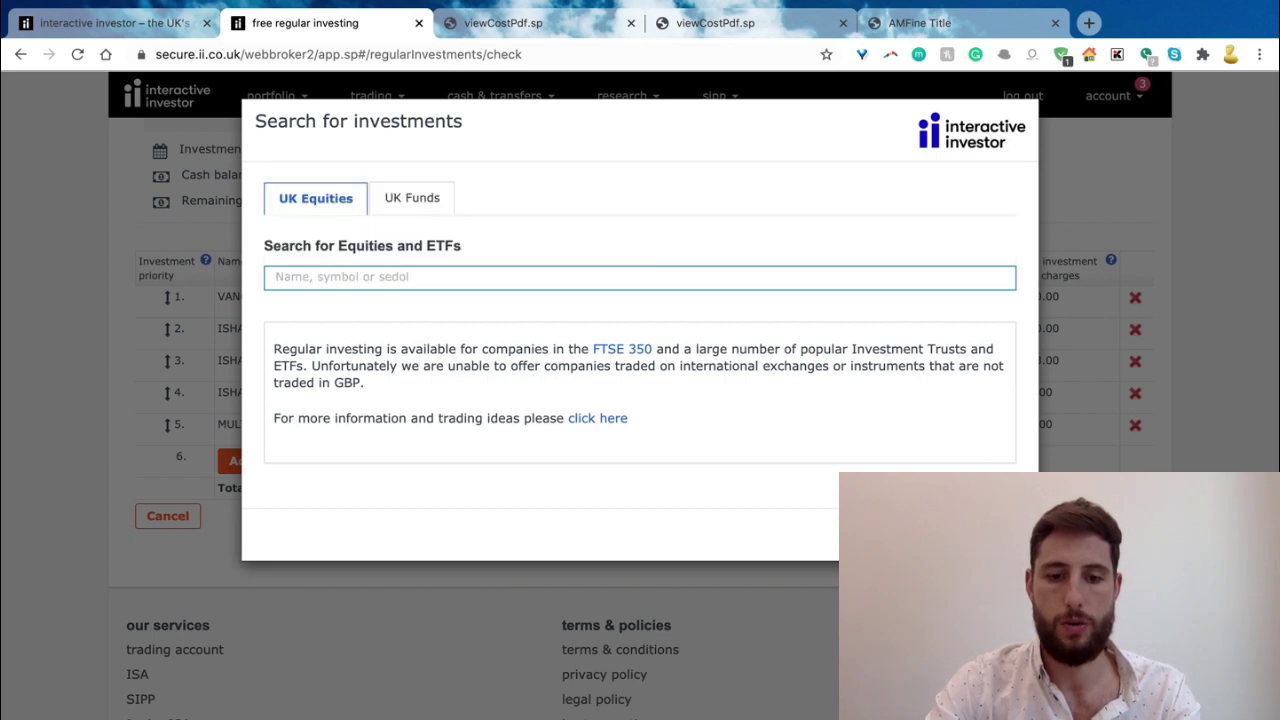
- Try 'government' and 'bnd' searches, then close the search without adding anything
{"action": "type", "text": "go vernmen"}
{"action": "key", "text": "BackSpace"}
{"action": "key", "text": "BackSpace"}
{"action": "key", "text": "BackSpace"}
{"action": "key", "text": "BackSpace"}
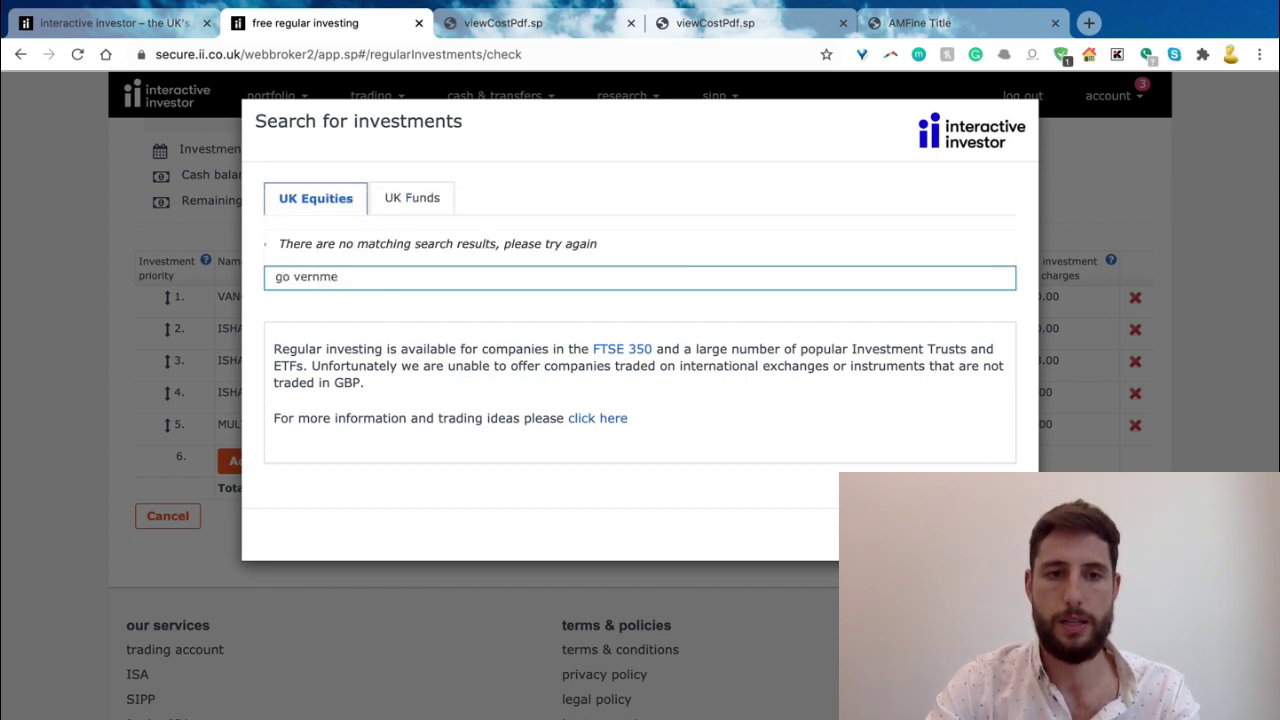
{"action": "type", "text": "er"}
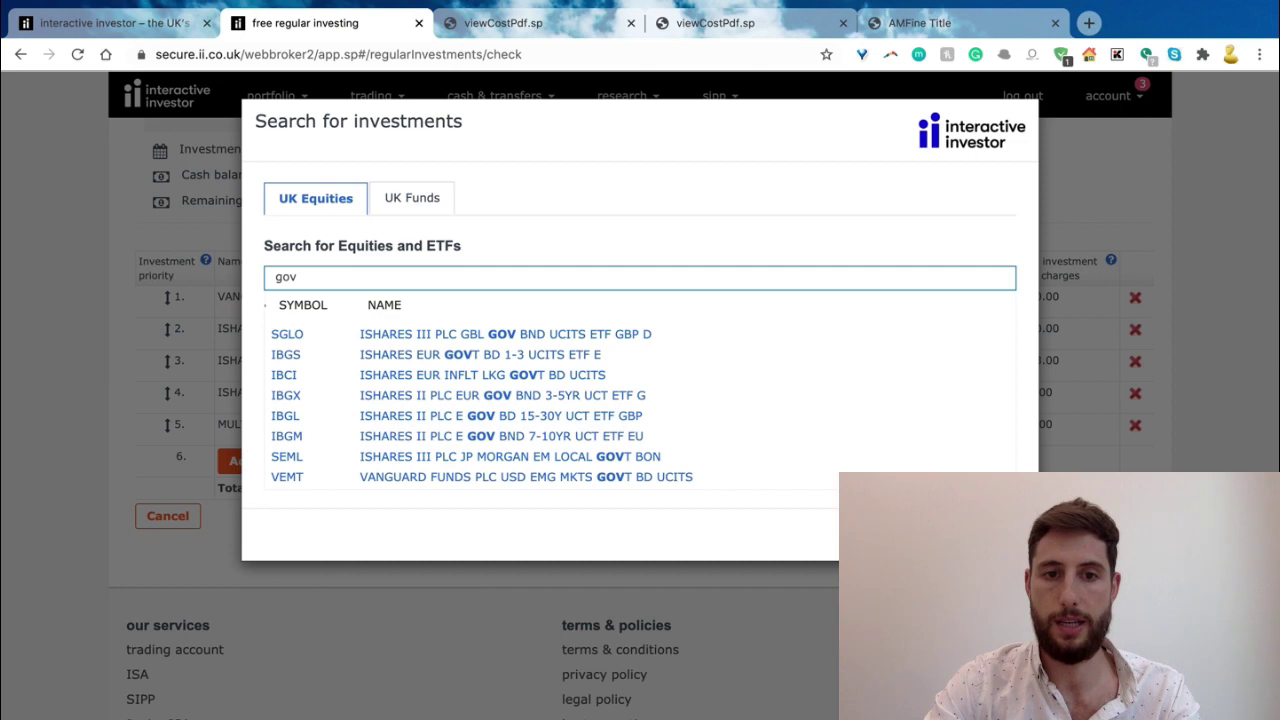
{"action": "key", "text": "BackSpace"}
{"action": "key", "text": "BackSpace"}
{"action": "type", "text": "bnd"}
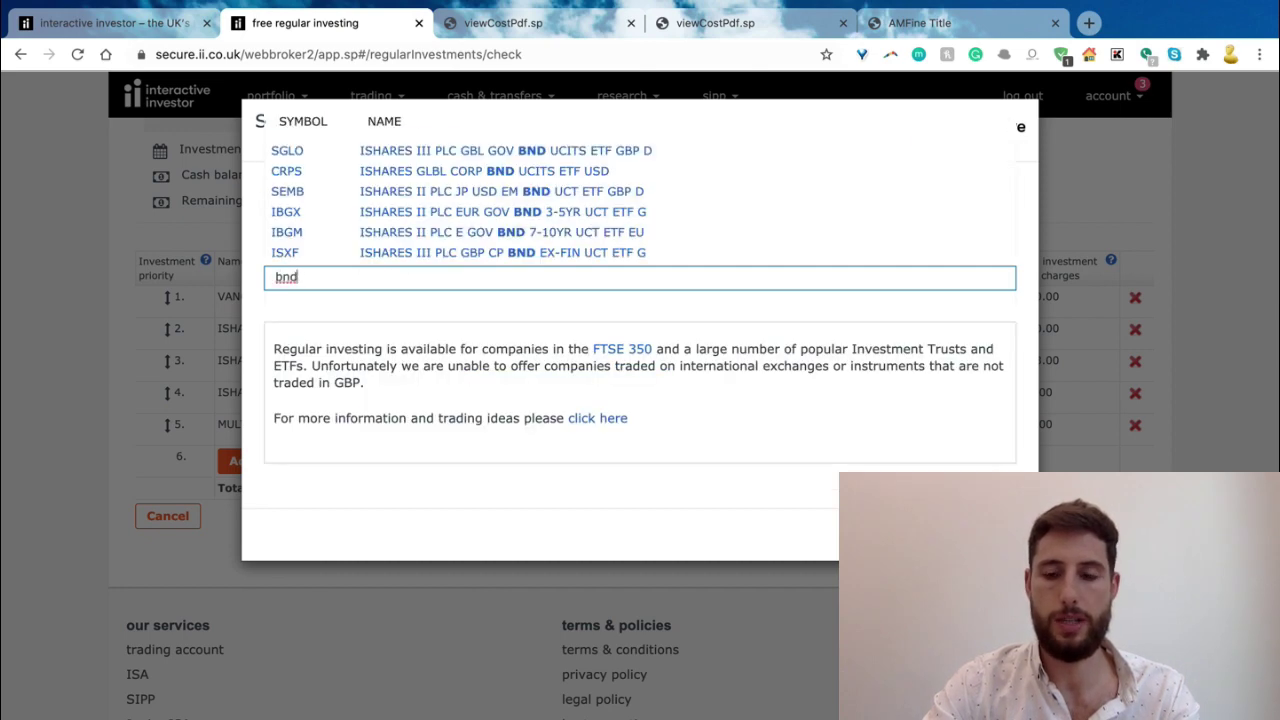
{"action": "key", "text": "BackSpace"}
{"action": "key", "text": "BackSpace"}
{"action": "key", "text": "BackSpace"}
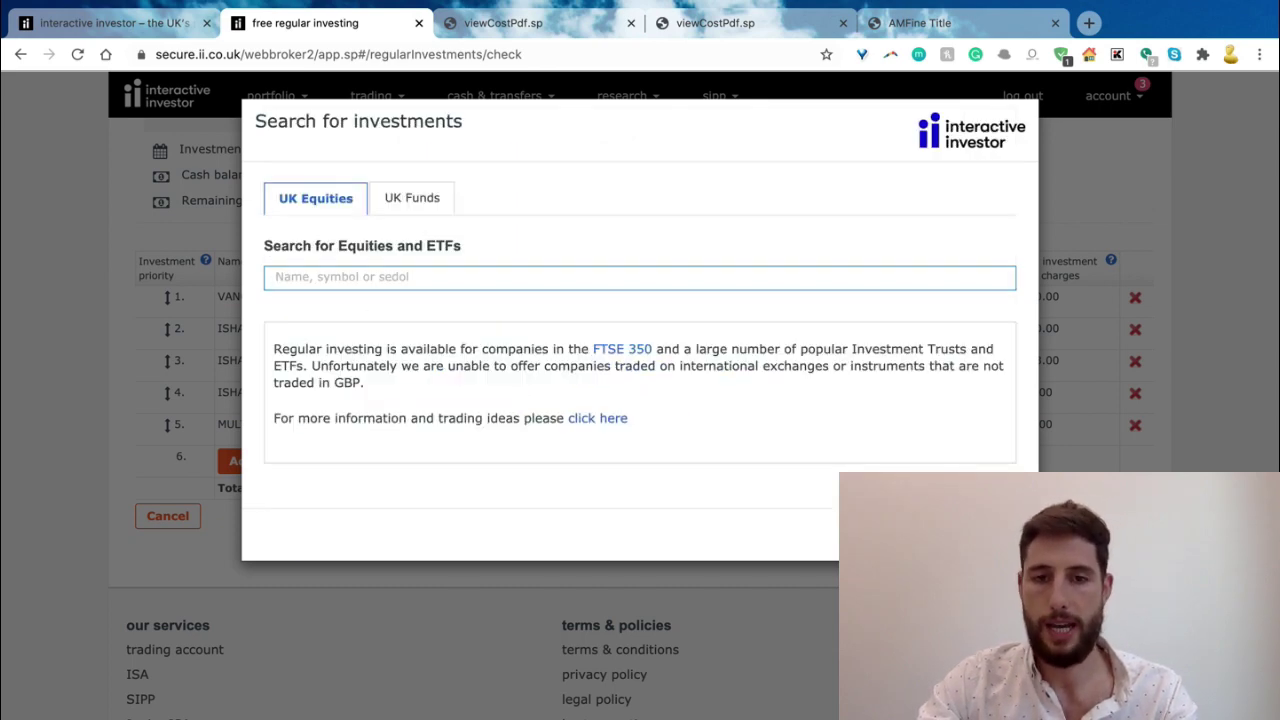
{"action": "key", "text": "Escape"}
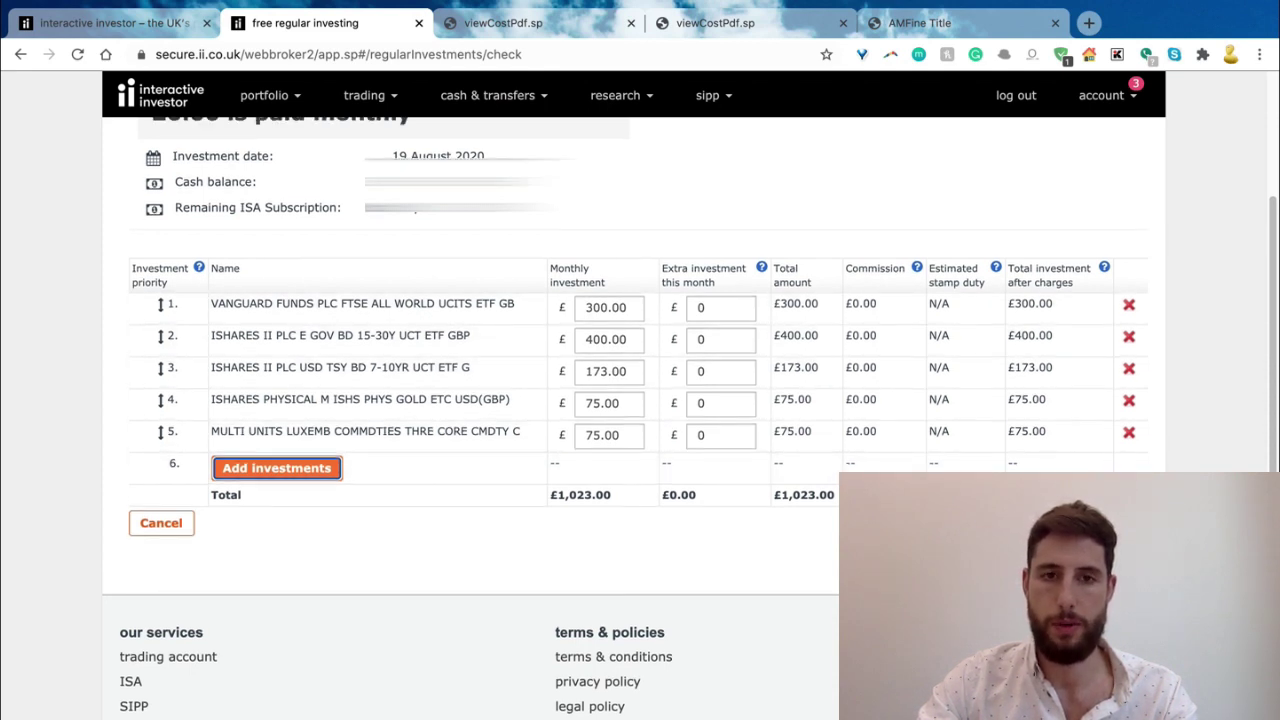
{"action": "scroll", "coordinate": [640, 400], "scroll_direction": "up", "scroll_amount": 3}
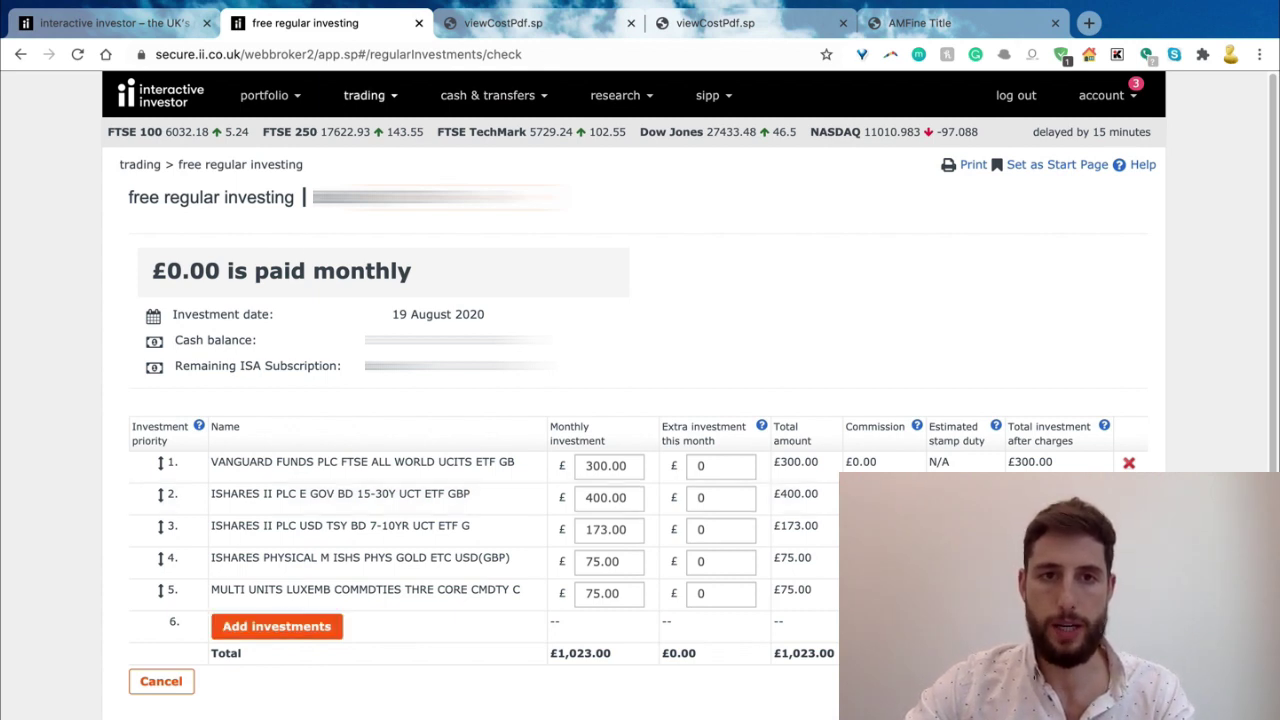
- Open the trade now form for UK Shares & ETFs and focus the Shares/ETF name field
{"action": "mouse_move", "coordinate": [364, 95]}
{"action": "left_click", "coordinate": [379, 181]}
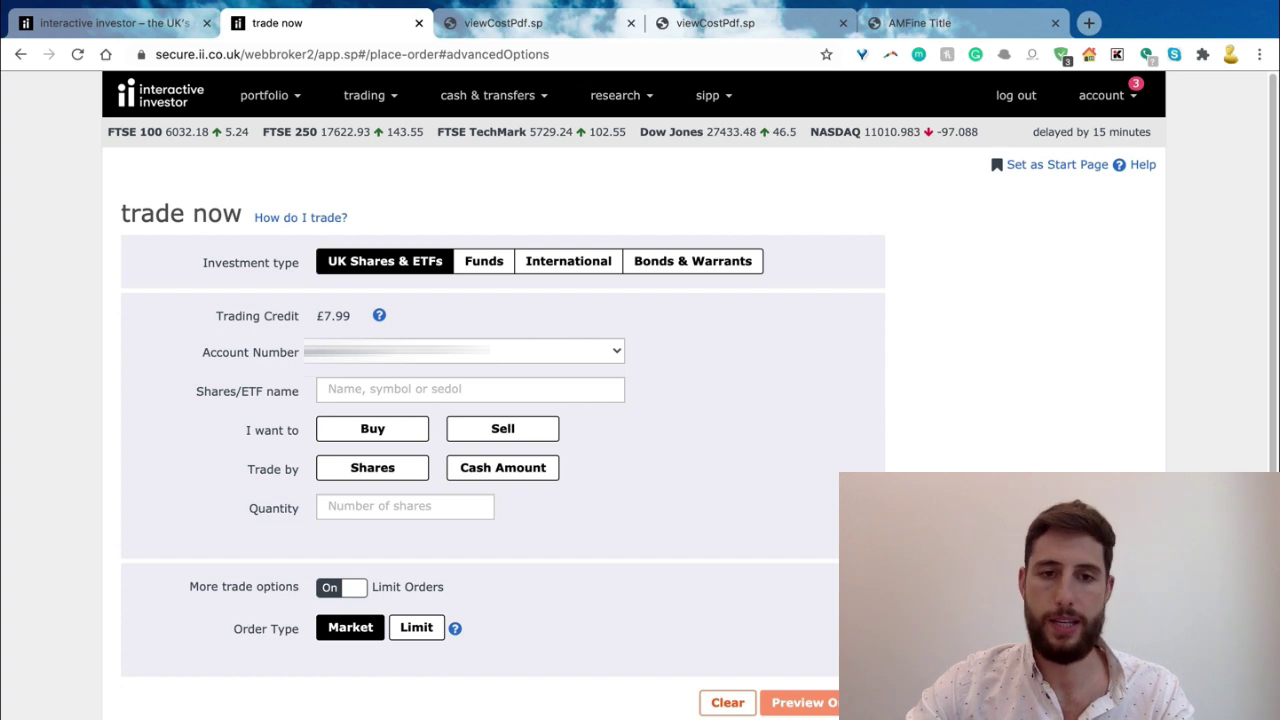
{"action": "left_click", "coordinate": [470, 389]}
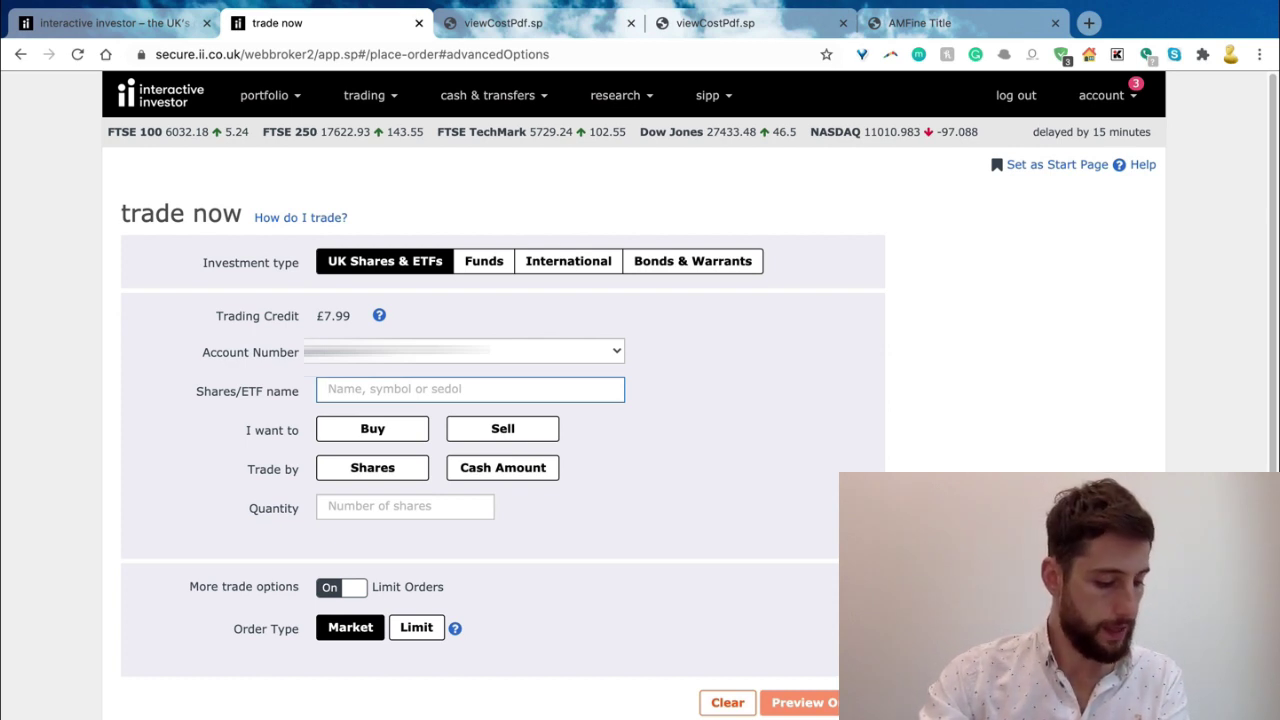
- Pick TRXS, the Invesco US Treasury 7-10Y UCITS ETF, from a '7-10' search and choose Buy
{"action": "type", "text": "7-10"}
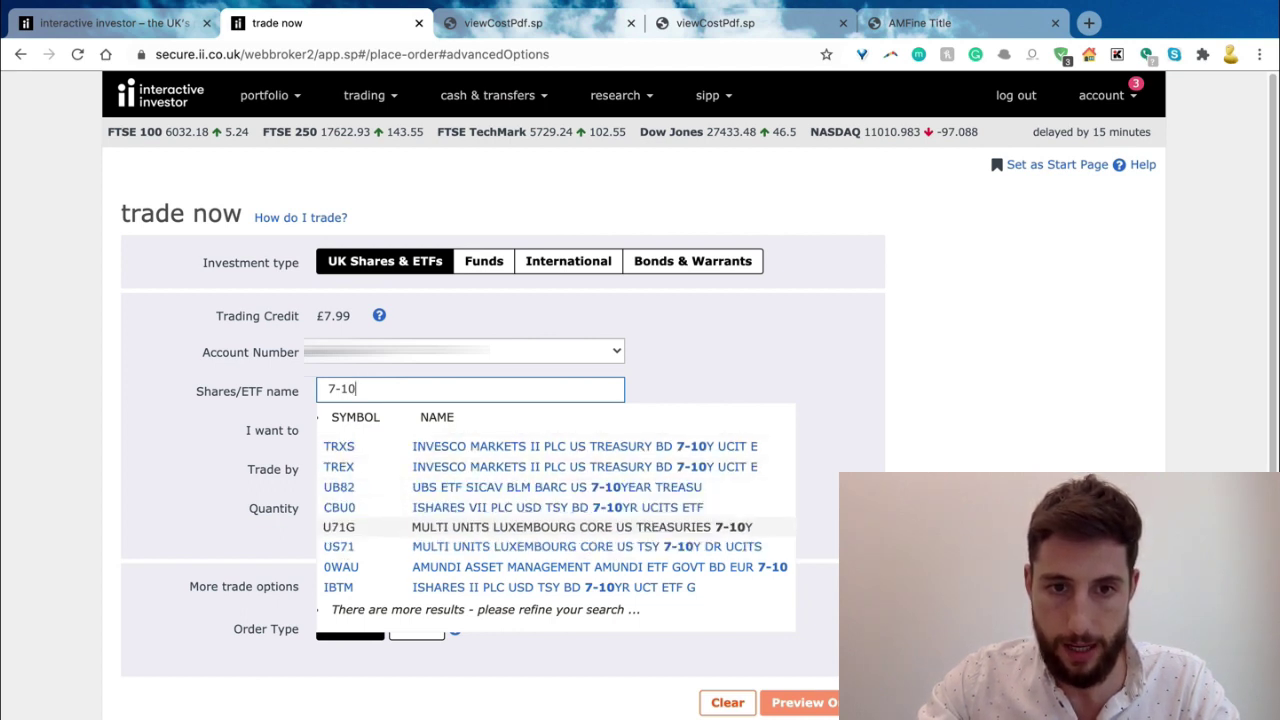
{"action": "key", "text": "Up"}
{"action": "key", "text": "Up"}
{"action": "key", "text": "Up"}
{"action": "key", "text": "Up"}
{"action": "key", "text": "Up"}
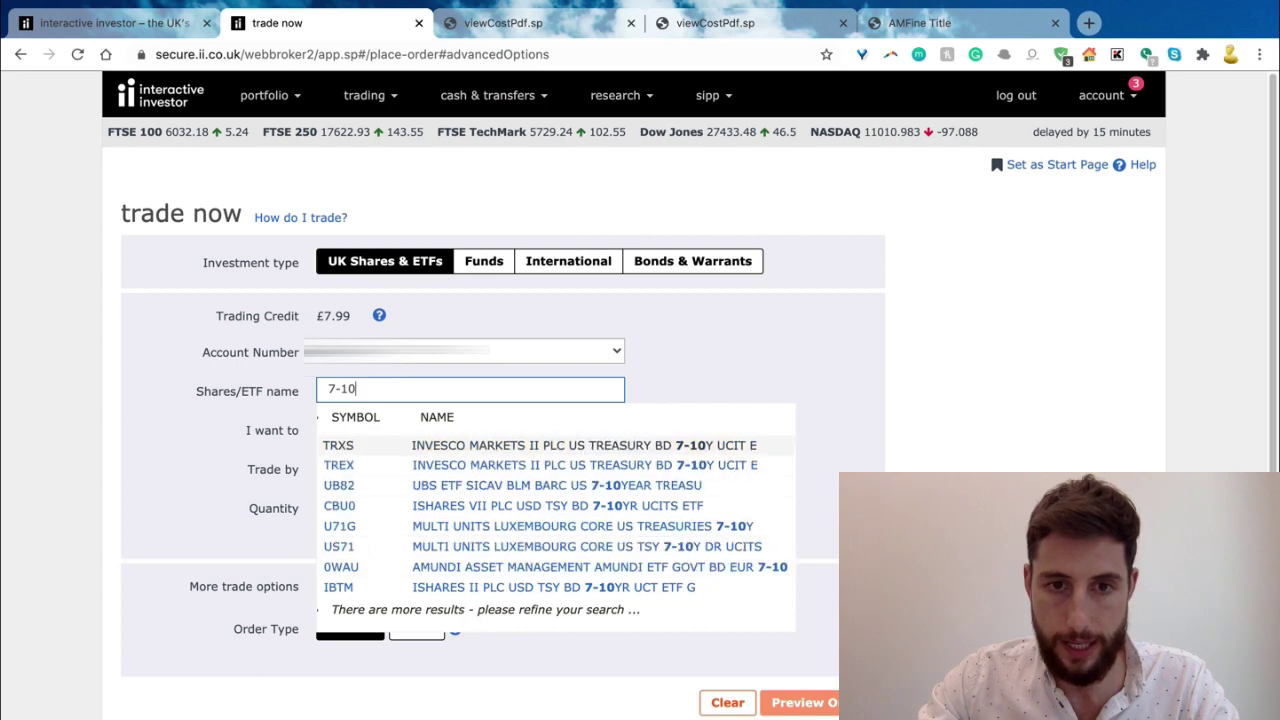
{"action": "key", "text": "Return"}
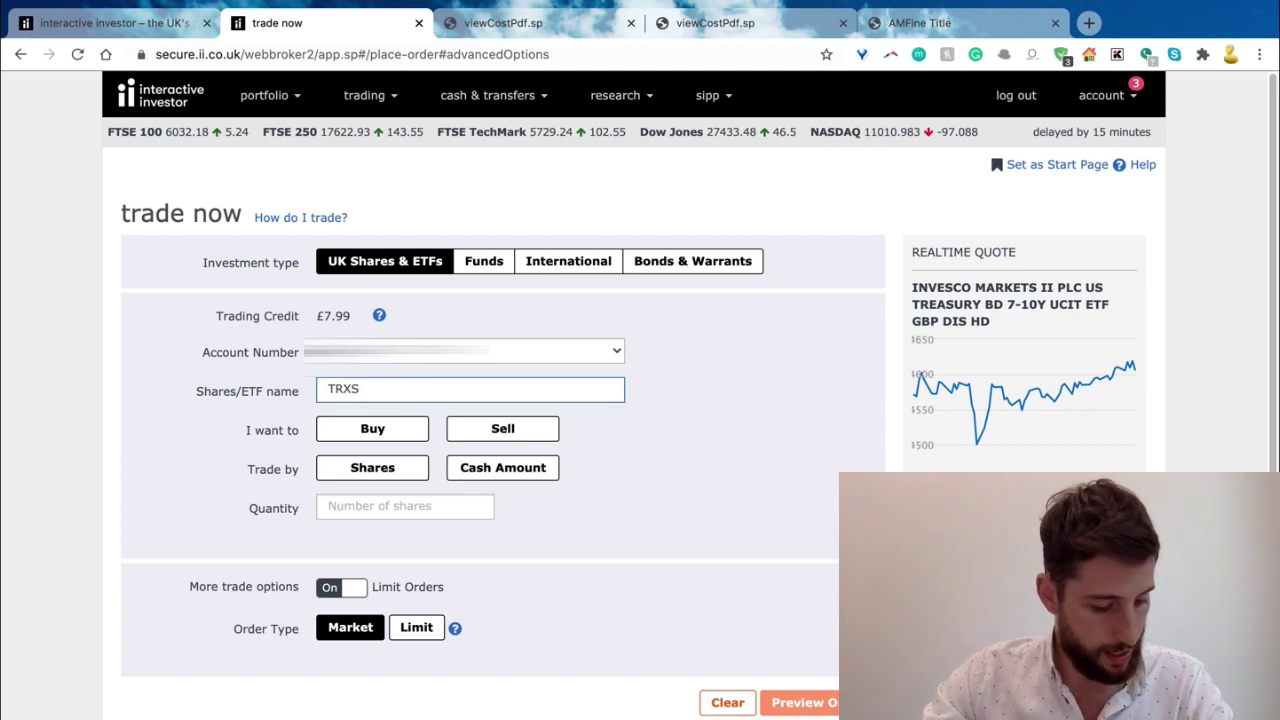
{"action": "key", "text": "Tab"}
{"action": "key", "text": "space"}
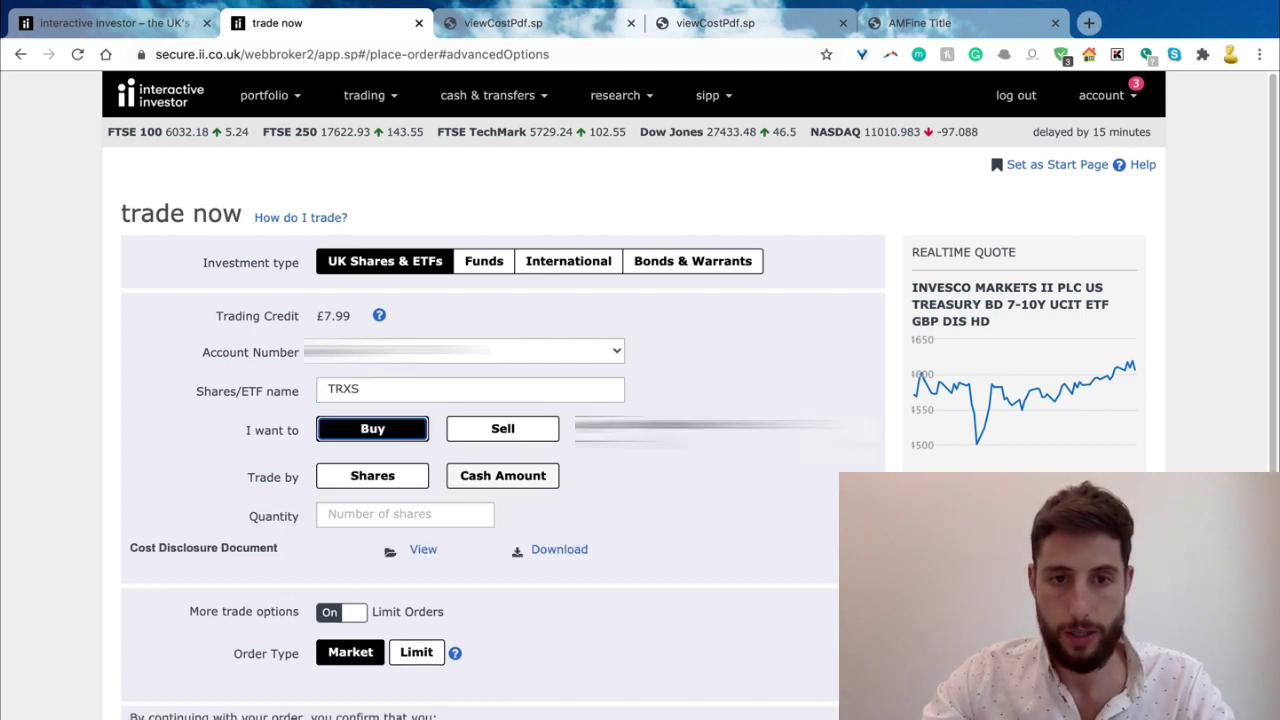
- Switch the TRXS order to a £100 cash amount
{"action": "left_click", "coordinate": [503, 475]}
{"action": "left_click", "coordinate": [405, 513]}
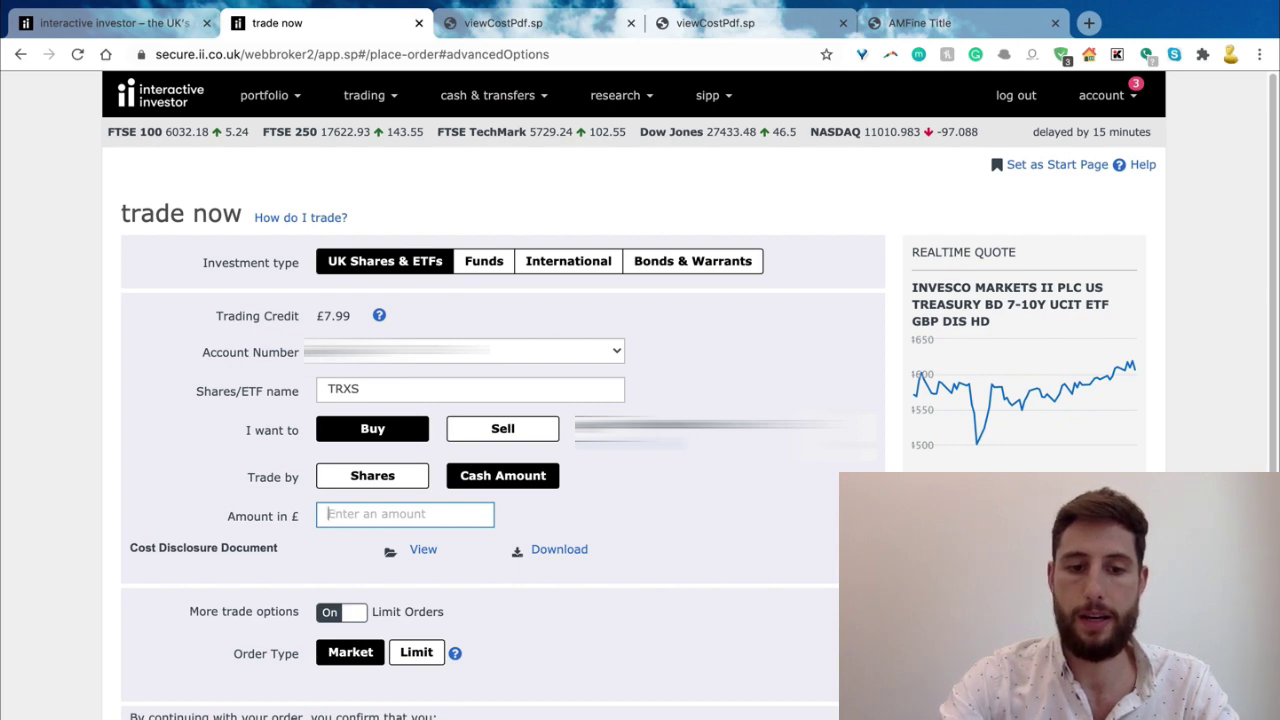
{"action": "type", "text": "100"}
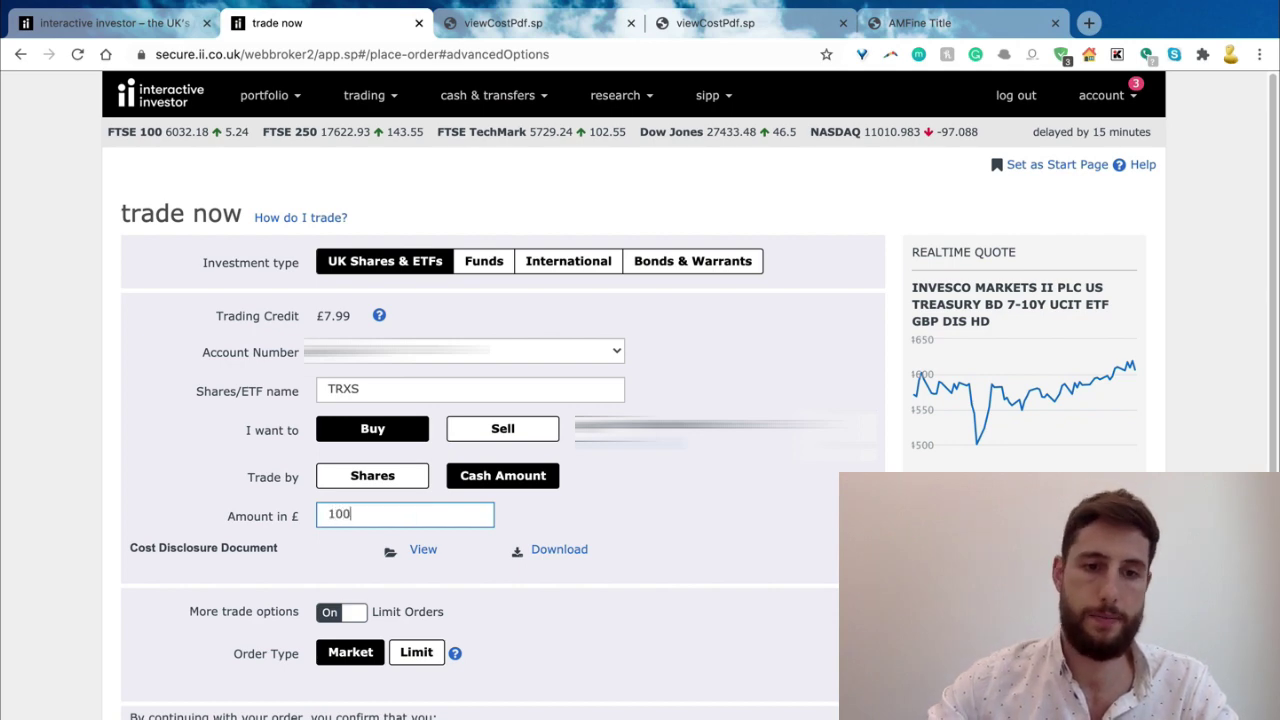
{"action": "scroll", "coordinate": [640, 400], "scroll_direction": "down", "scroll_amount": 2}
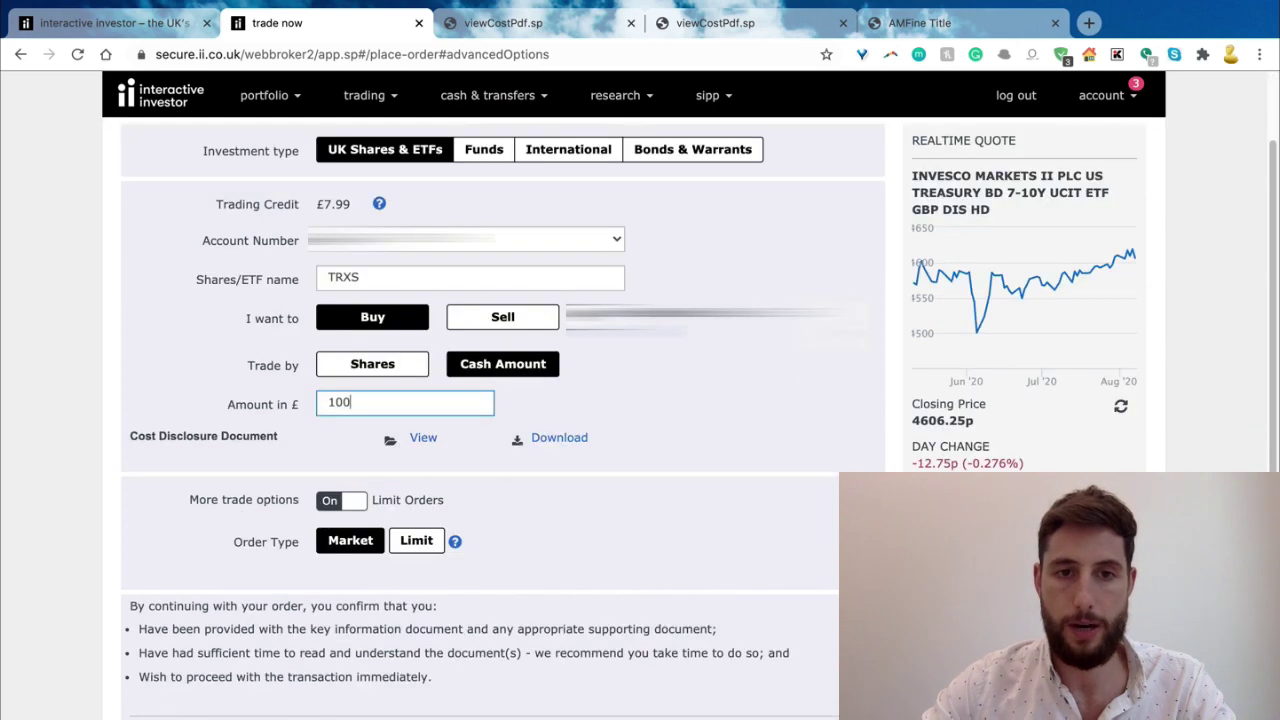
- Replace TRXS in the name field with a '7-10' search listing treasury ETFs
{"action": "left_click", "coordinate": [345, 277]}
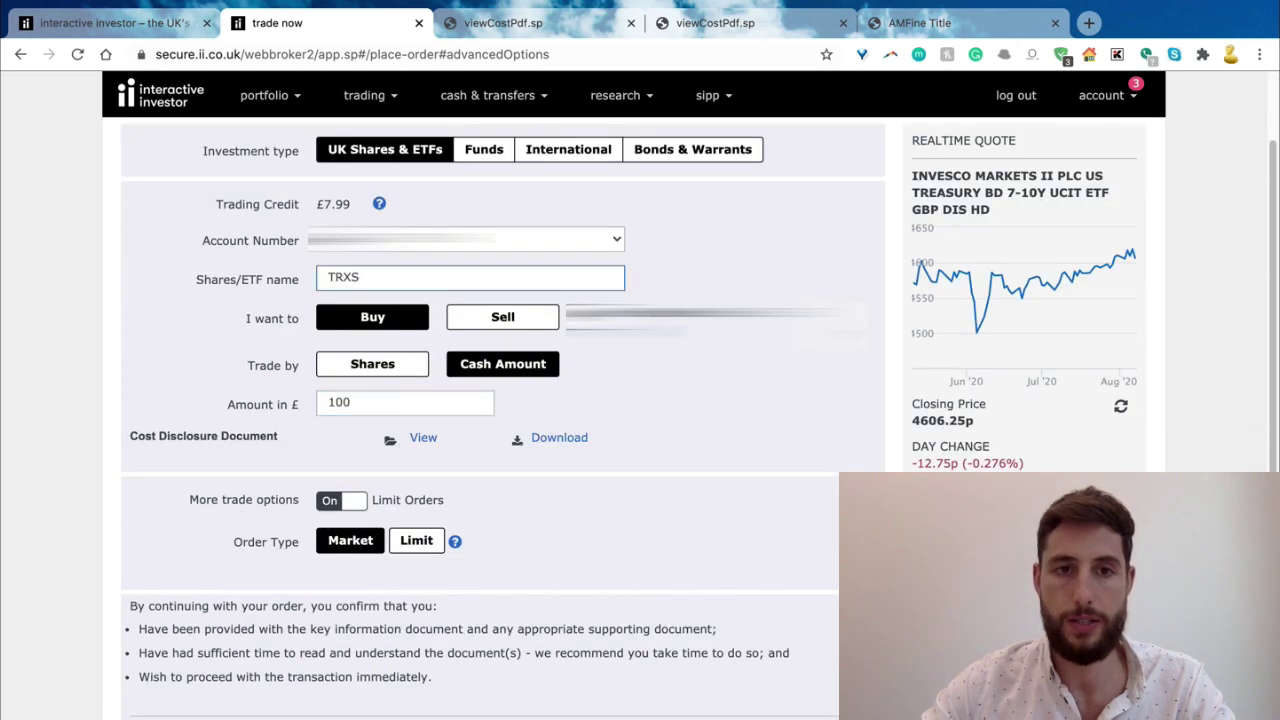
{"action": "double_click", "coordinate": [343, 277]}
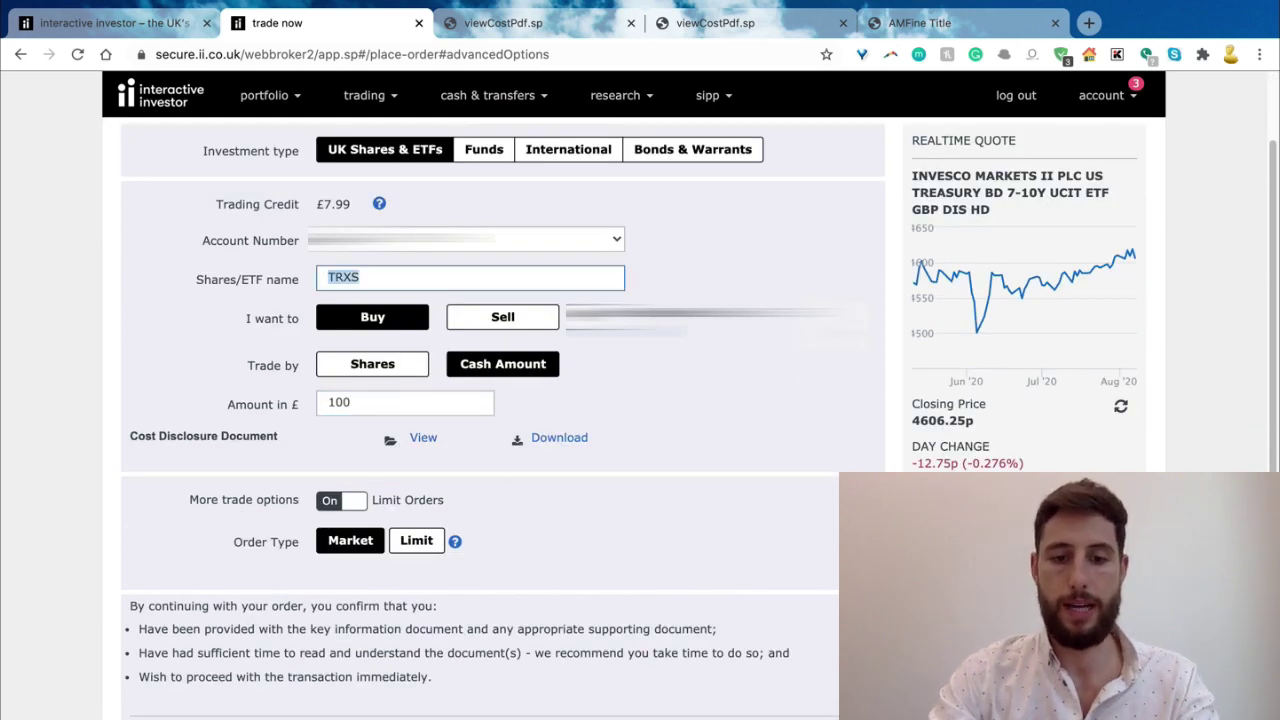
{"action": "type", "text": "7-10"}
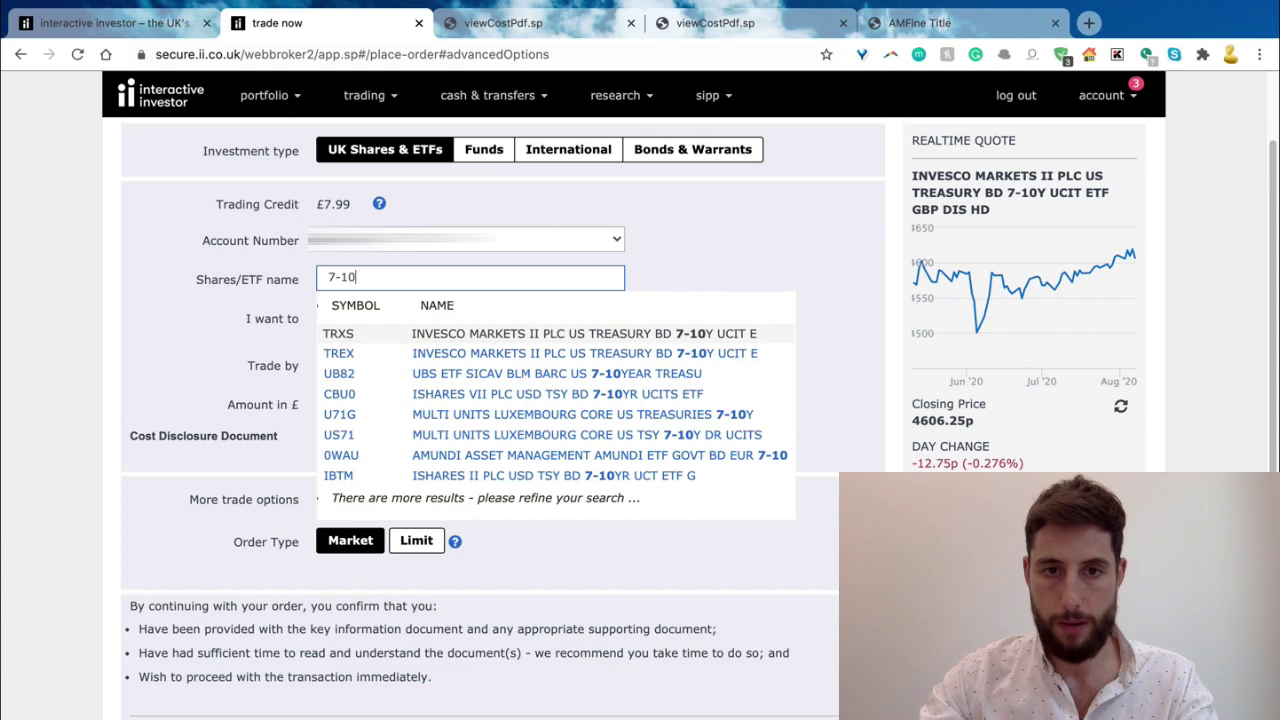
- Select IBTM from the '7-10' matches and check its £172.42 closing price
{"action": "key", "text": "Down"}
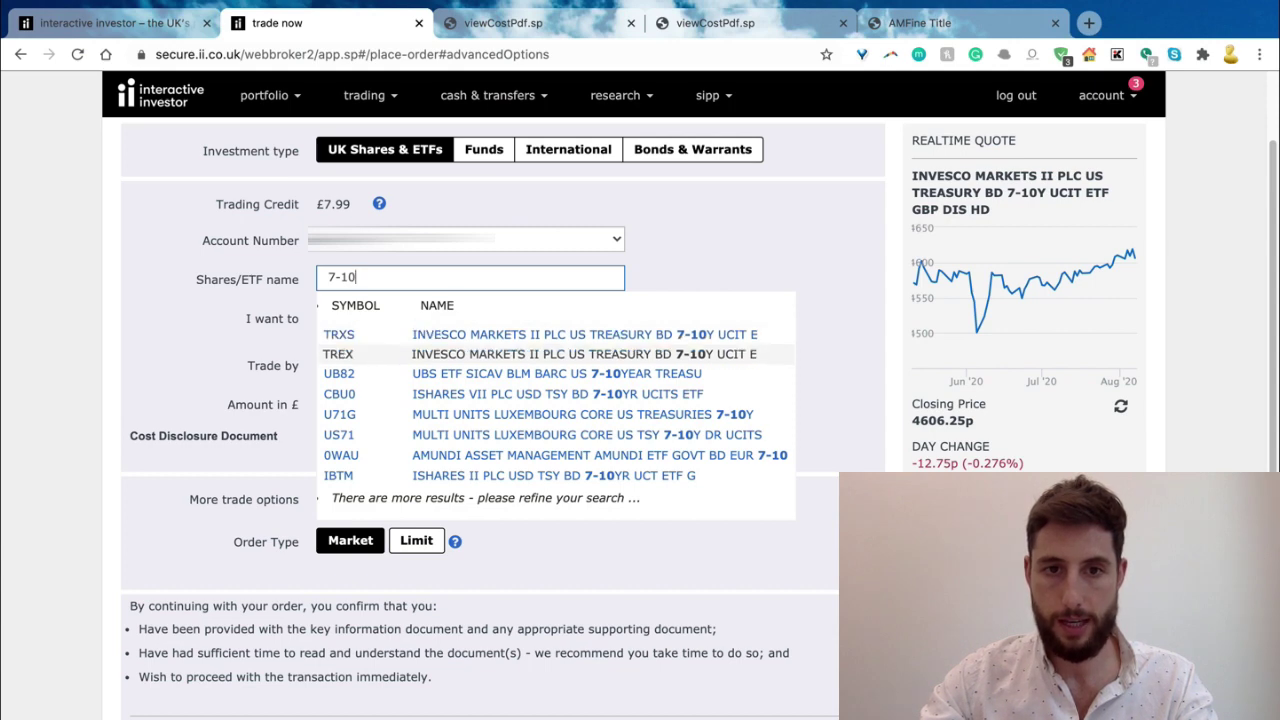
{"action": "key", "text": "Up"}
{"action": "key", "text": "Down"}
{"action": "key", "text": "Up"}
{"action": "key", "text": "Down"}
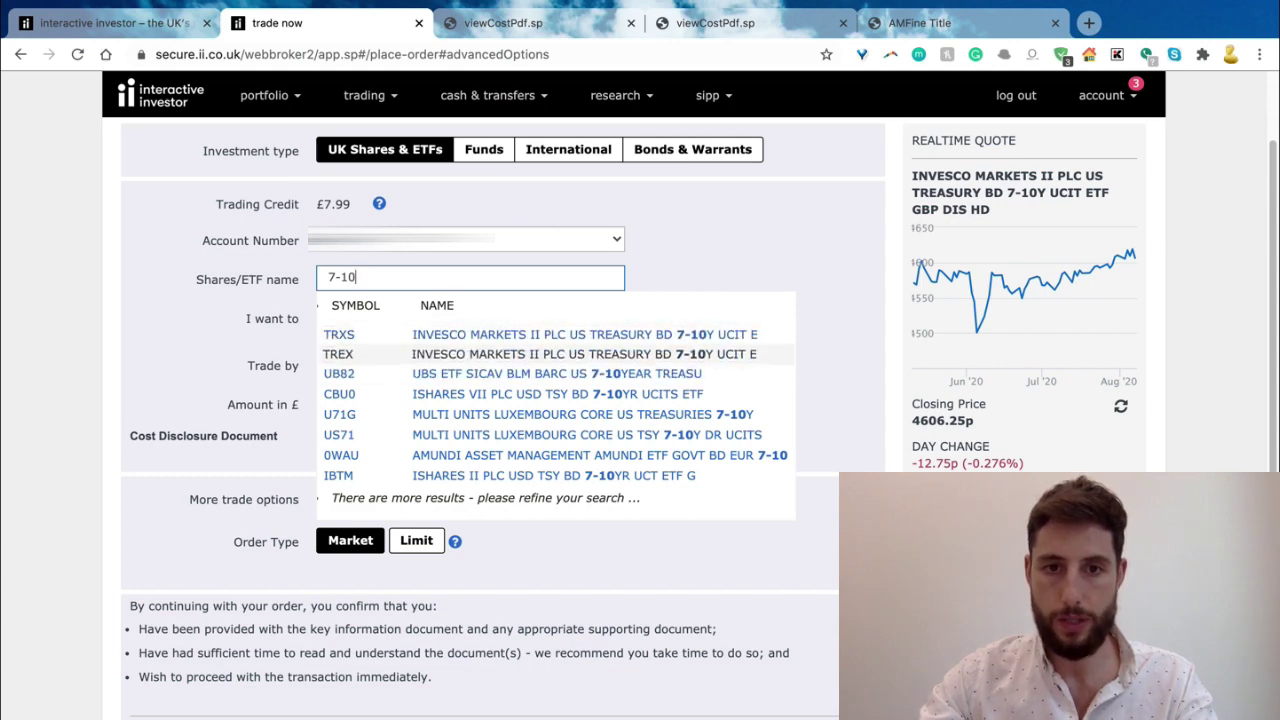
{"action": "key", "text": "Down"}
{"action": "key", "text": "Down"}
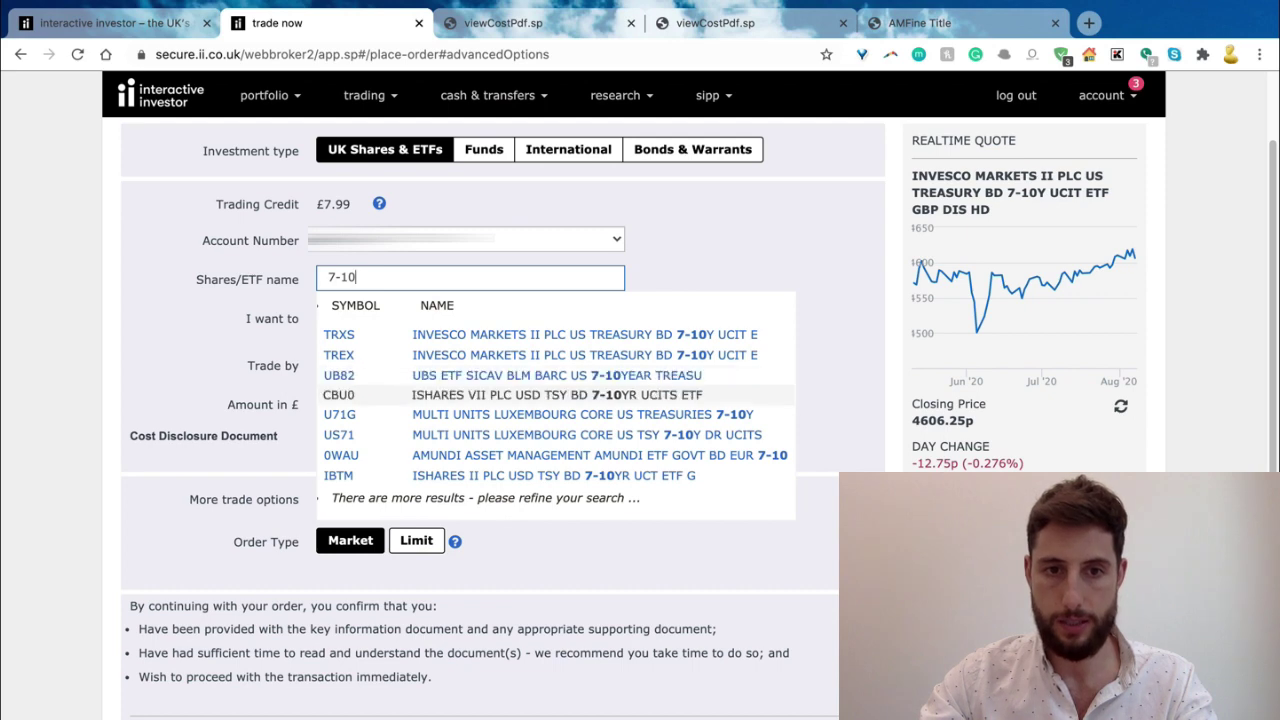
{"action": "key", "text": "Down"}
{"action": "key", "text": "Down"}
{"action": "key", "text": "Down"}
{"action": "key", "text": "Down"}
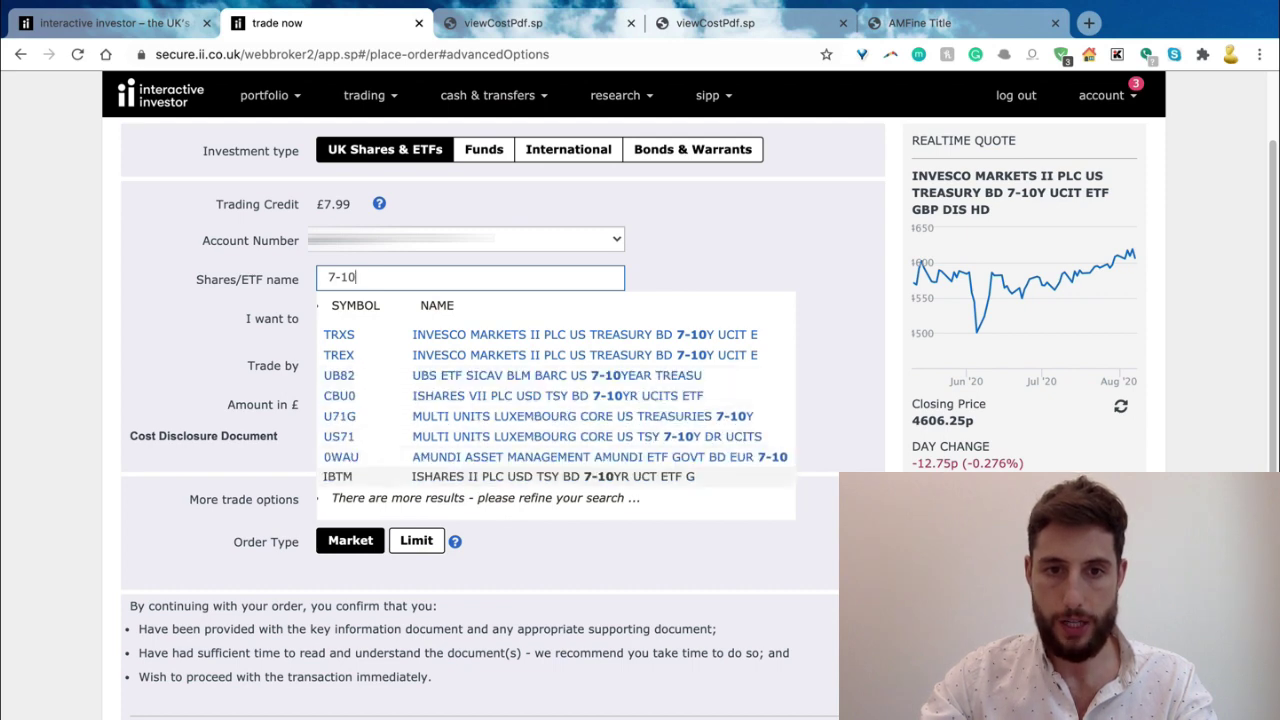
{"action": "key", "text": "Return"}
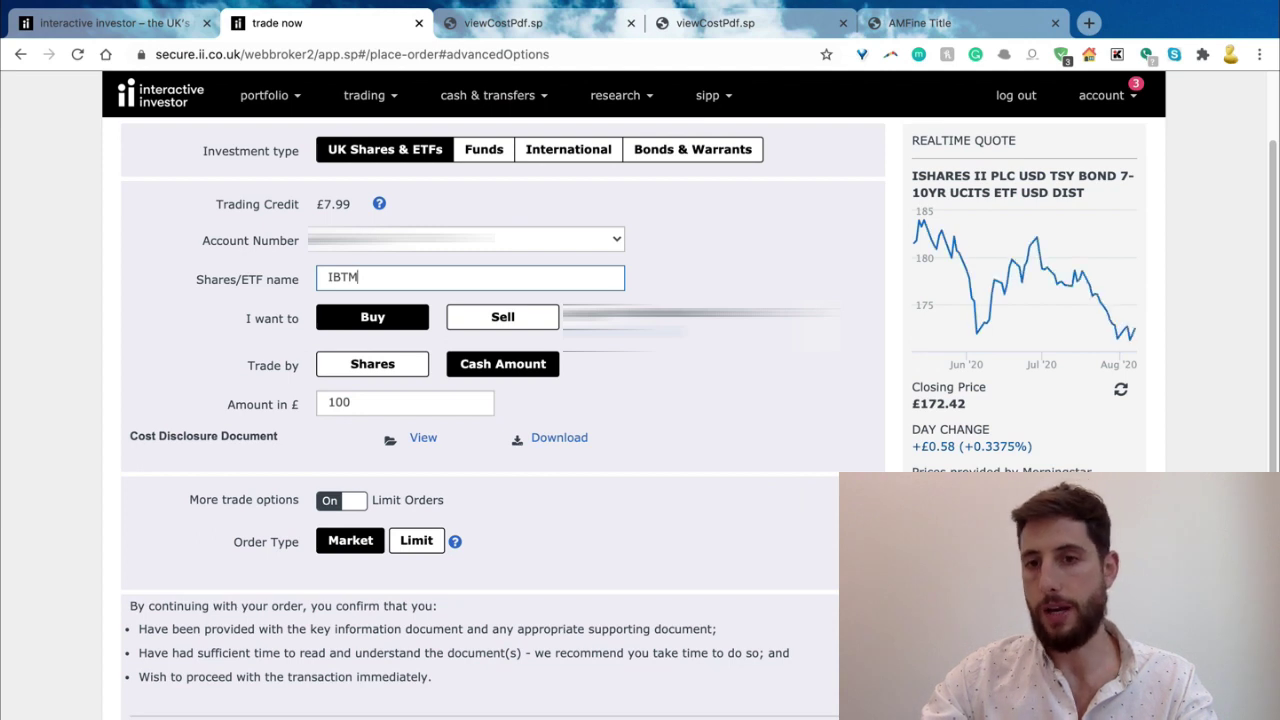
{"action": "left_click_drag", "start_coordinate": [966, 404], "coordinate": [912, 404]}
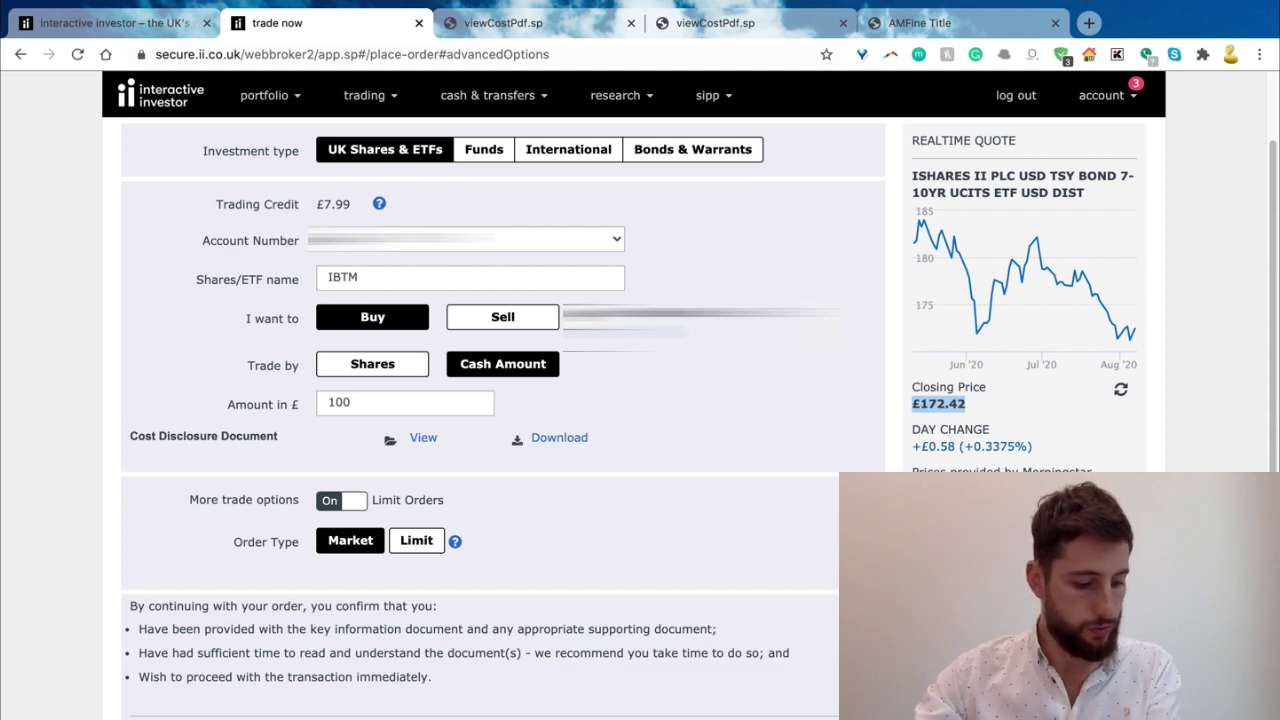
- Search '7-10' again and switch the order back to the Invesco TRXS ETF
{"action": "left_click", "coordinate": [356, 277]}
{"action": "double_click", "coordinate": [352, 277]}
{"action": "type", "text": "7"}
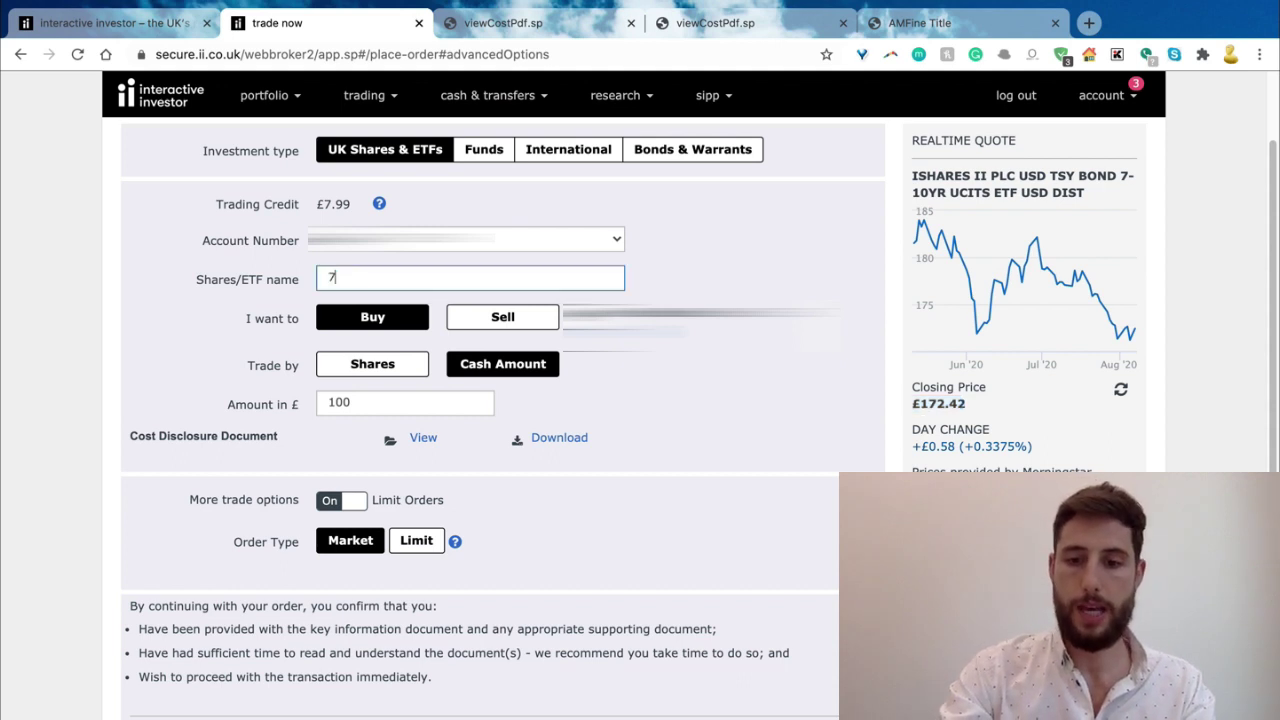
{"action": "type", "text": "-10"}
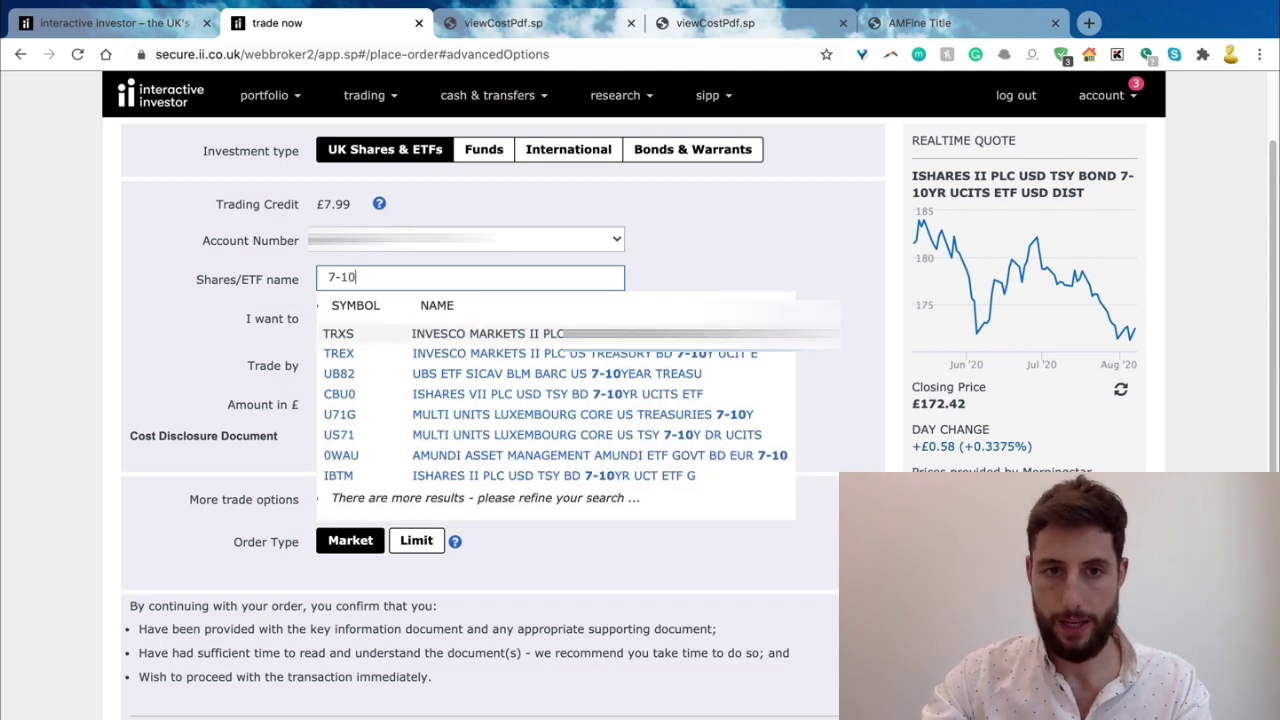
{"action": "key", "text": "Down"}
{"action": "key", "text": "Down"}
{"action": "key", "text": "Down"}
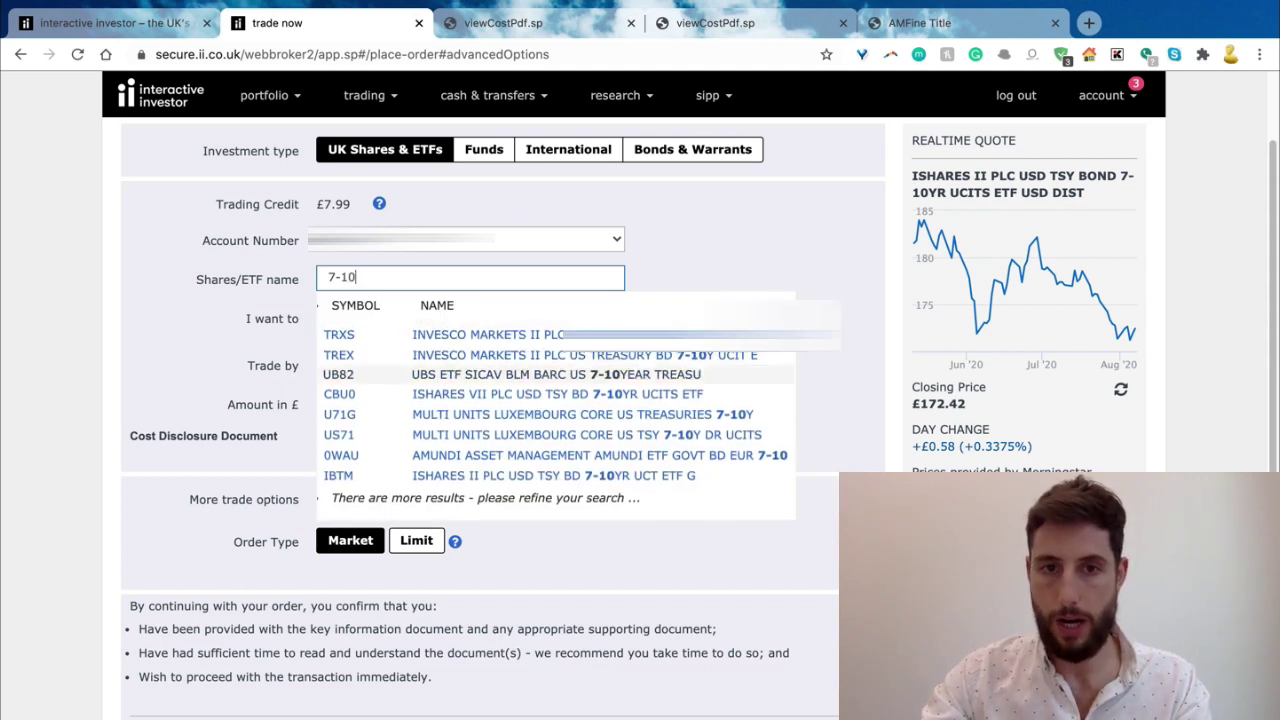
{"action": "key", "text": "Up"}
{"action": "key", "text": "Up"}
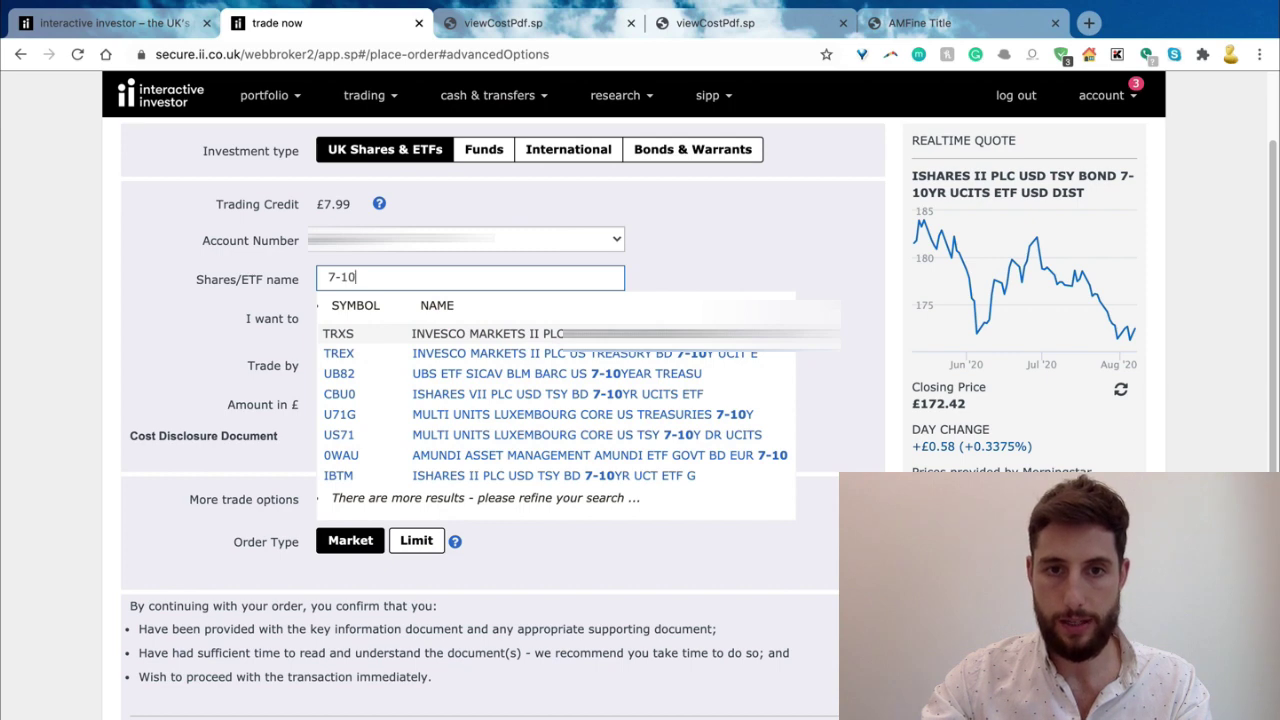
{"action": "key", "text": "Return"}
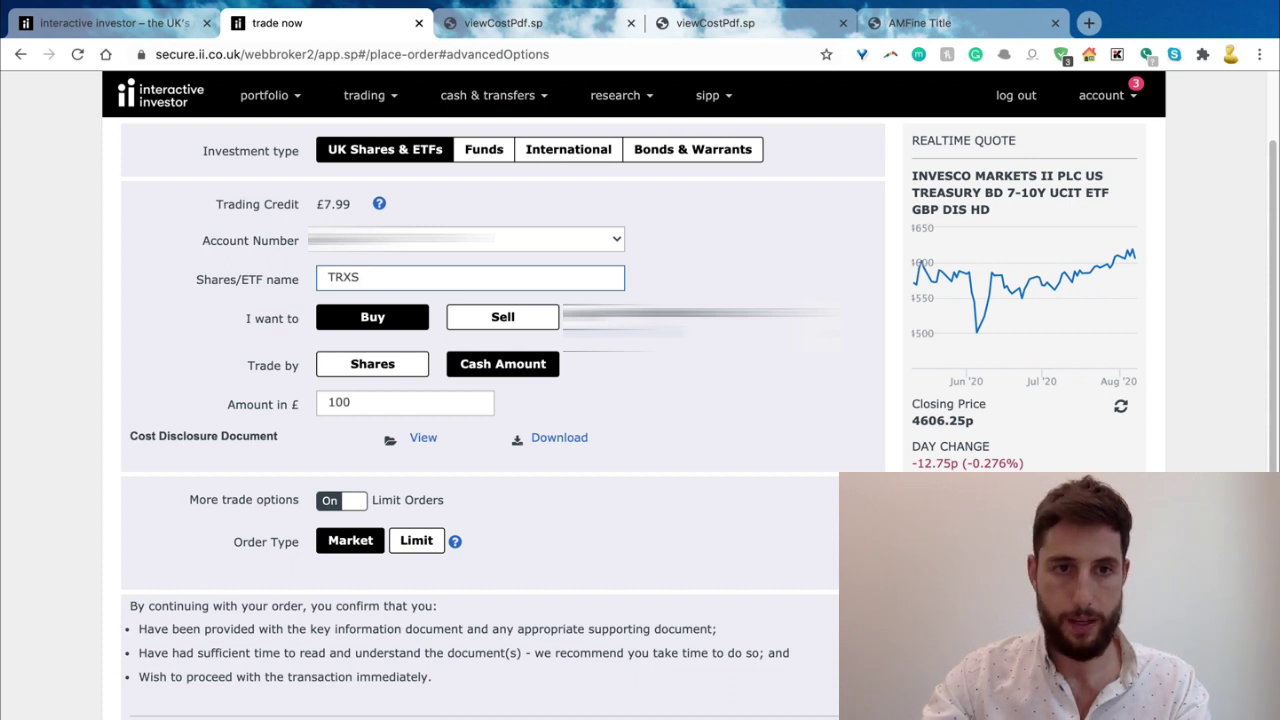
- Re-enter £100 for the TRXS cash-amount buy and review the order with limit options off
{"action": "key", "text": "shift+Left"}
{"action": "key", "text": "shift+Left"}
{"action": "key", "text": "shift+Left"}
{"action": "key", "text": "shift+Left"}
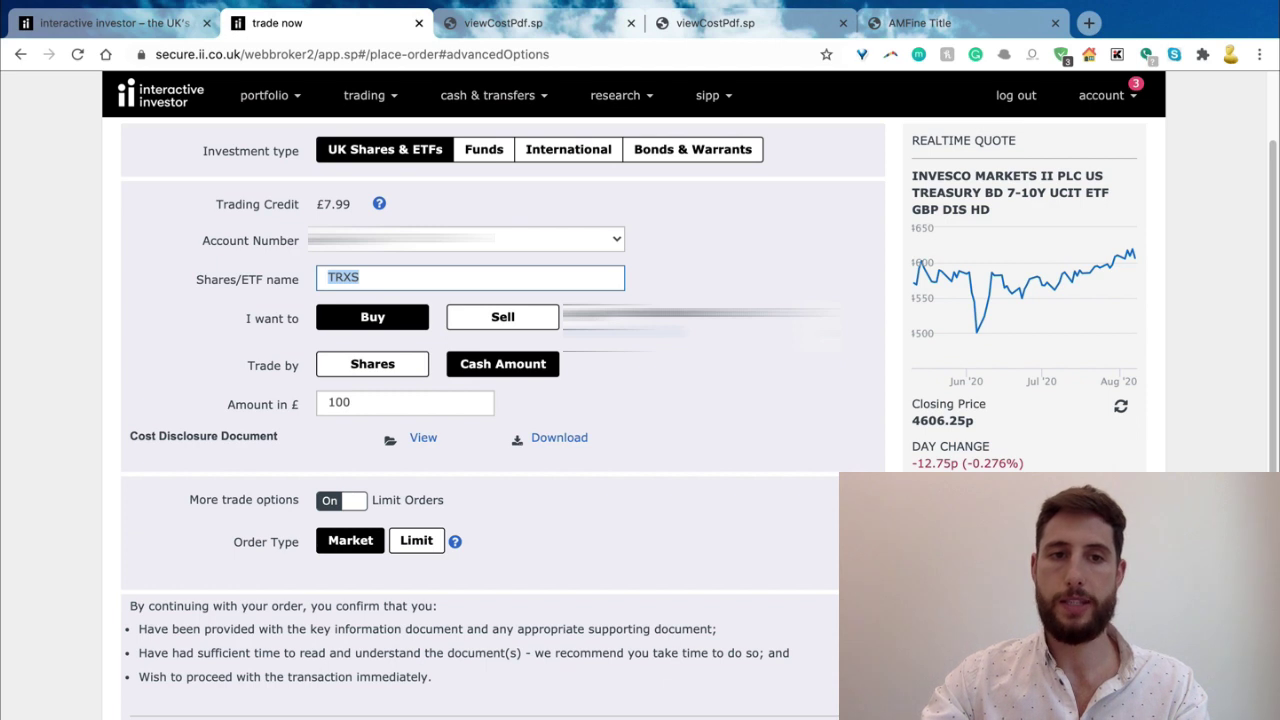
{"action": "key", "text": "Right"}
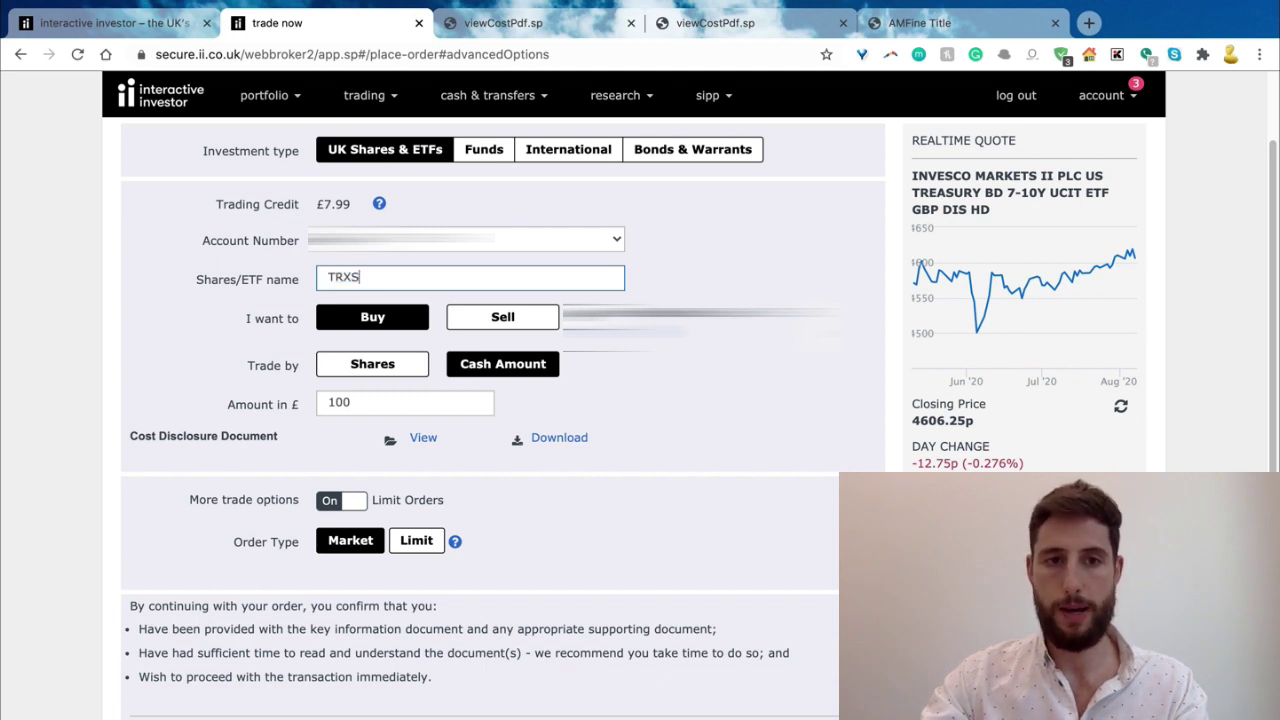
{"action": "key", "text": "ctrl+a"}
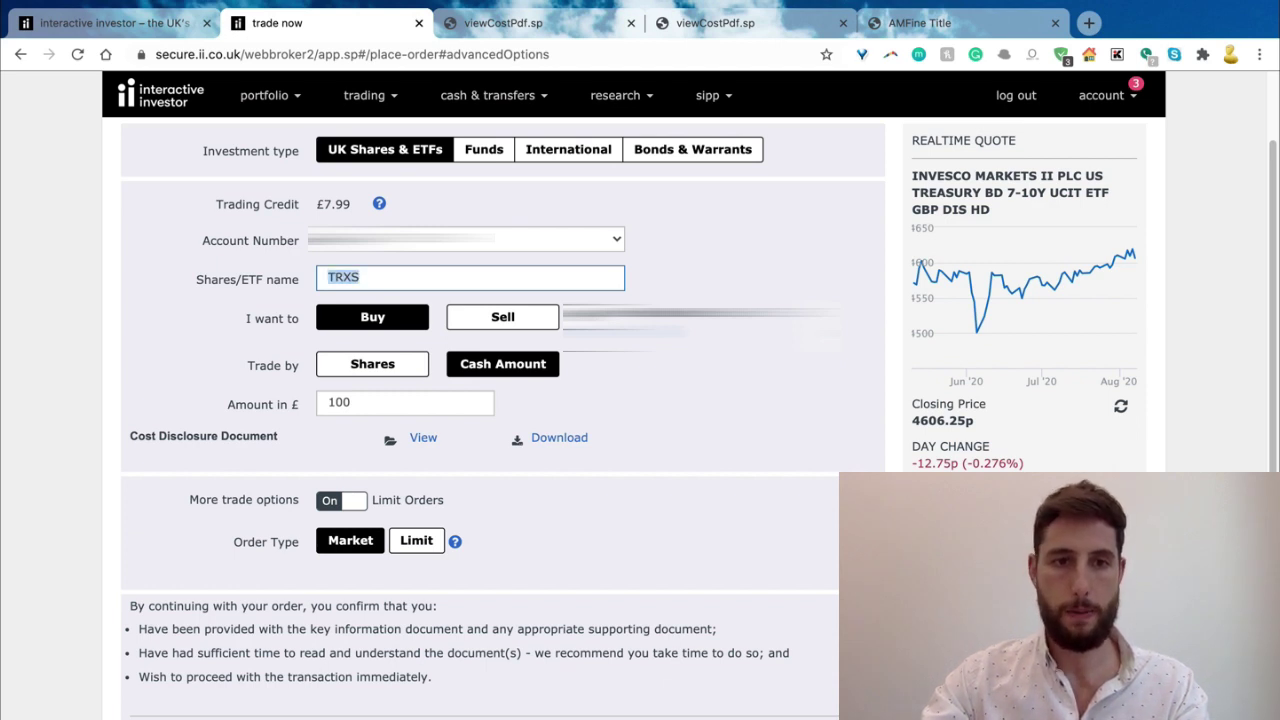
{"action": "key", "text": "Tab"}
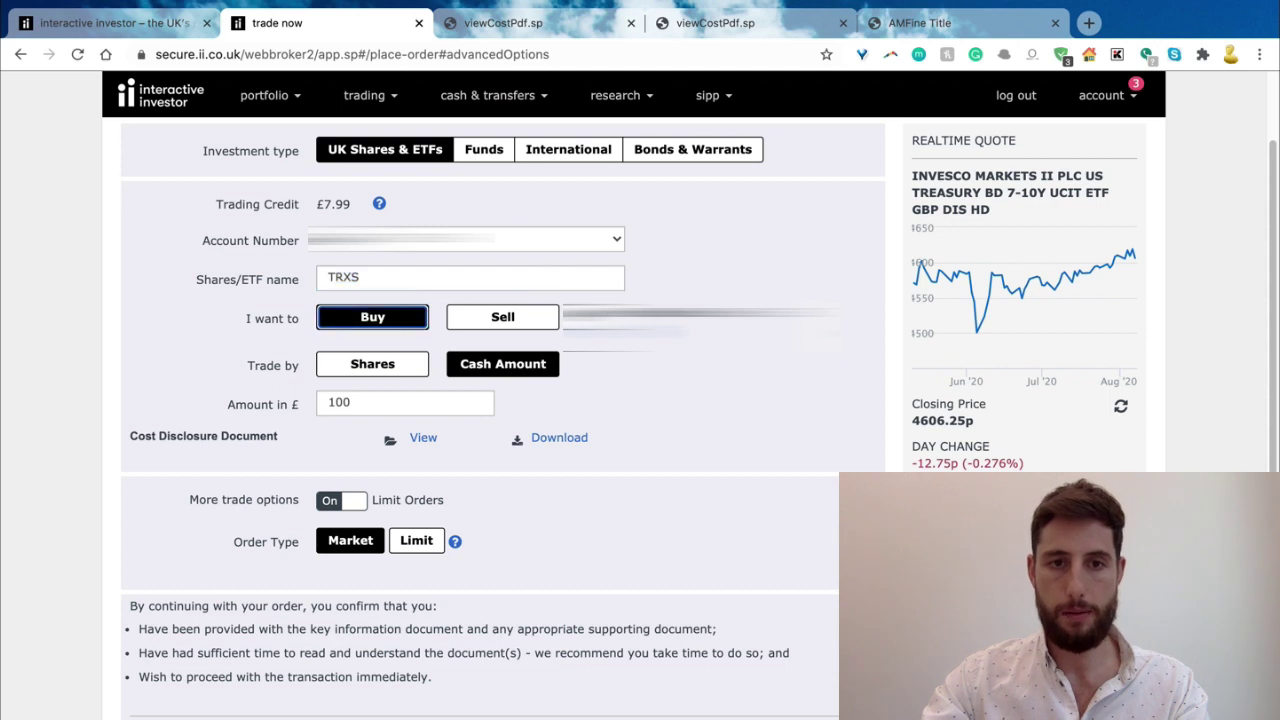
{"action": "key", "text": "Tab"}
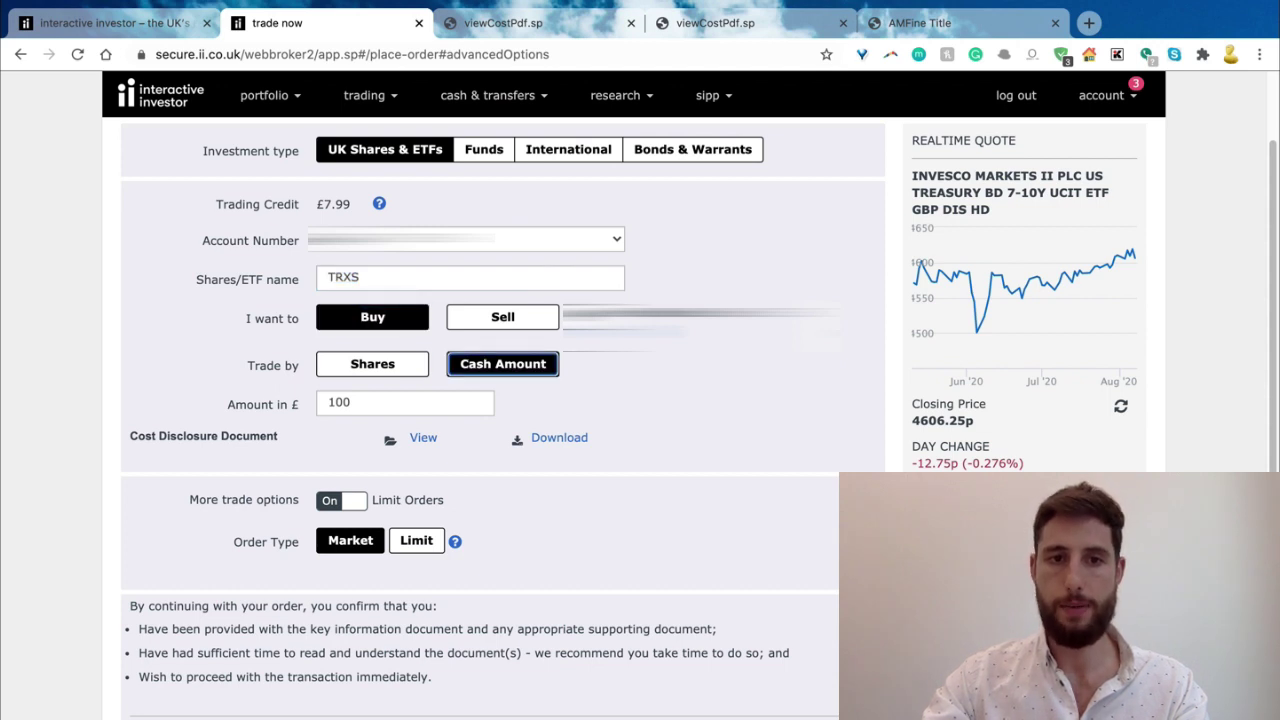
{"action": "key", "text": "Tab"}
{"action": "type", "text": "100"}
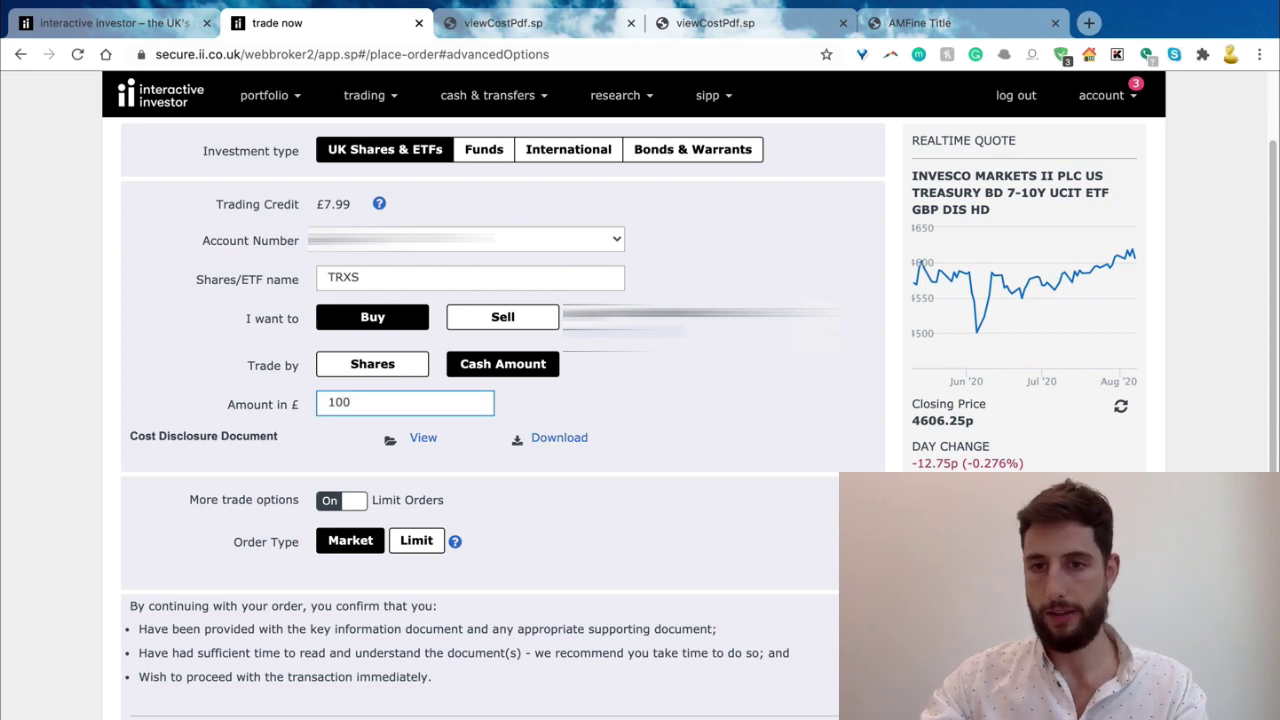
{"action": "scroll", "coordinate": [480, 400], "scroll_direction": "down", "scroll_amount": 2}
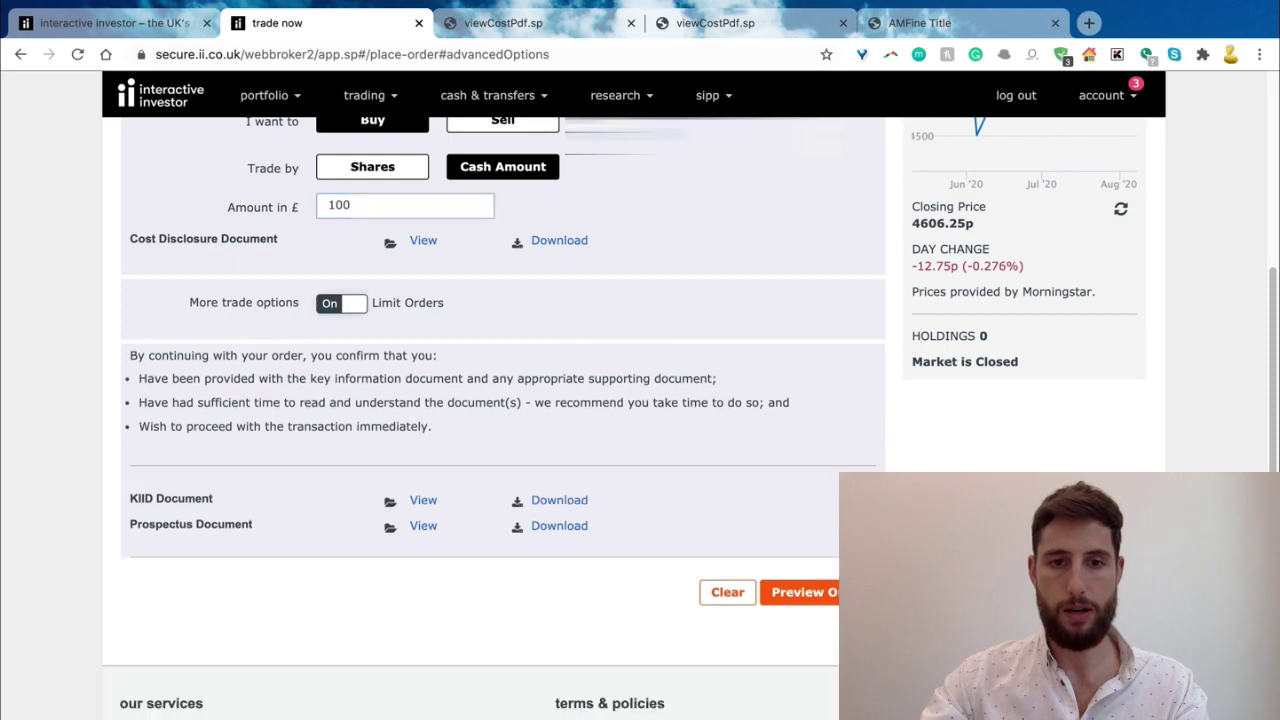
{"action": "scroll", "coordinate": [480, 400], "scroll_direction": "down", "scroll_amount": 3}
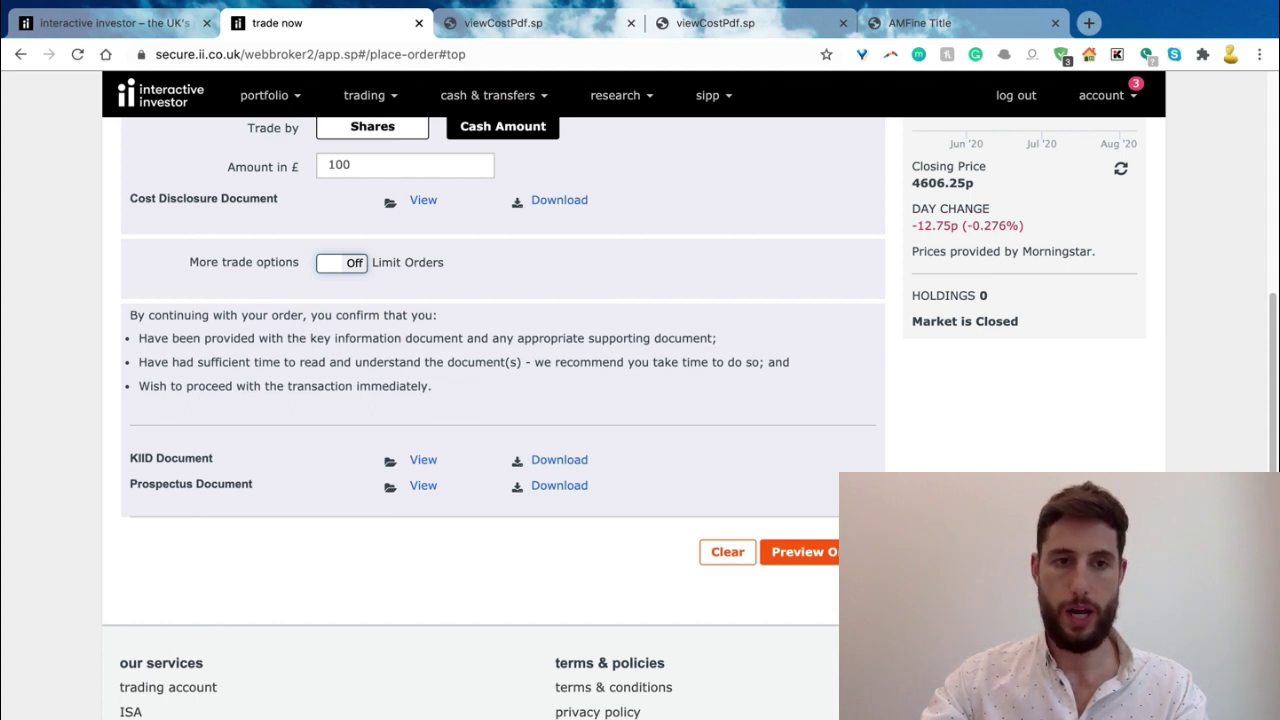
{"action": "scroll", "coordinate": [500, 350], "scroll_direction": "up", "scroll_amount": 1}
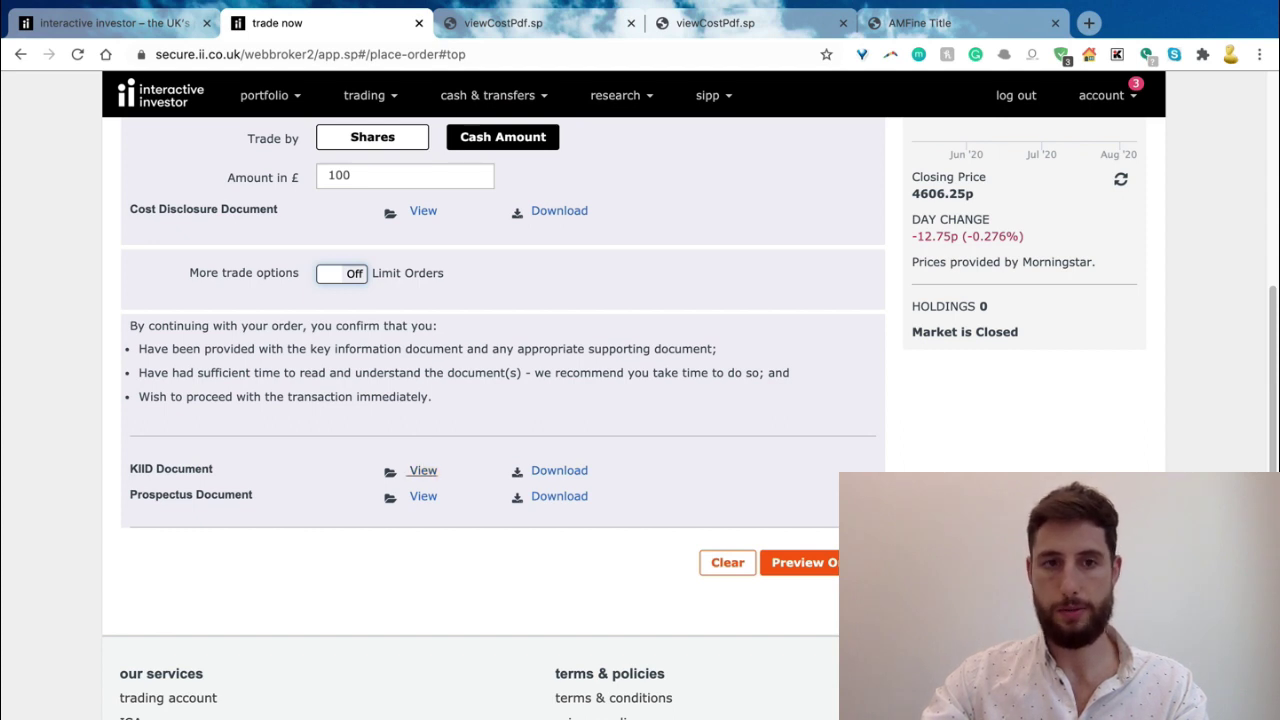
- Open the fund's KIID and highlight its objectives: passively managed ETF, Total Return, Bloomberg Barclays US Treasury 7-10 Year Index
{"action": "left_click", "coordinate": [423, 470]}
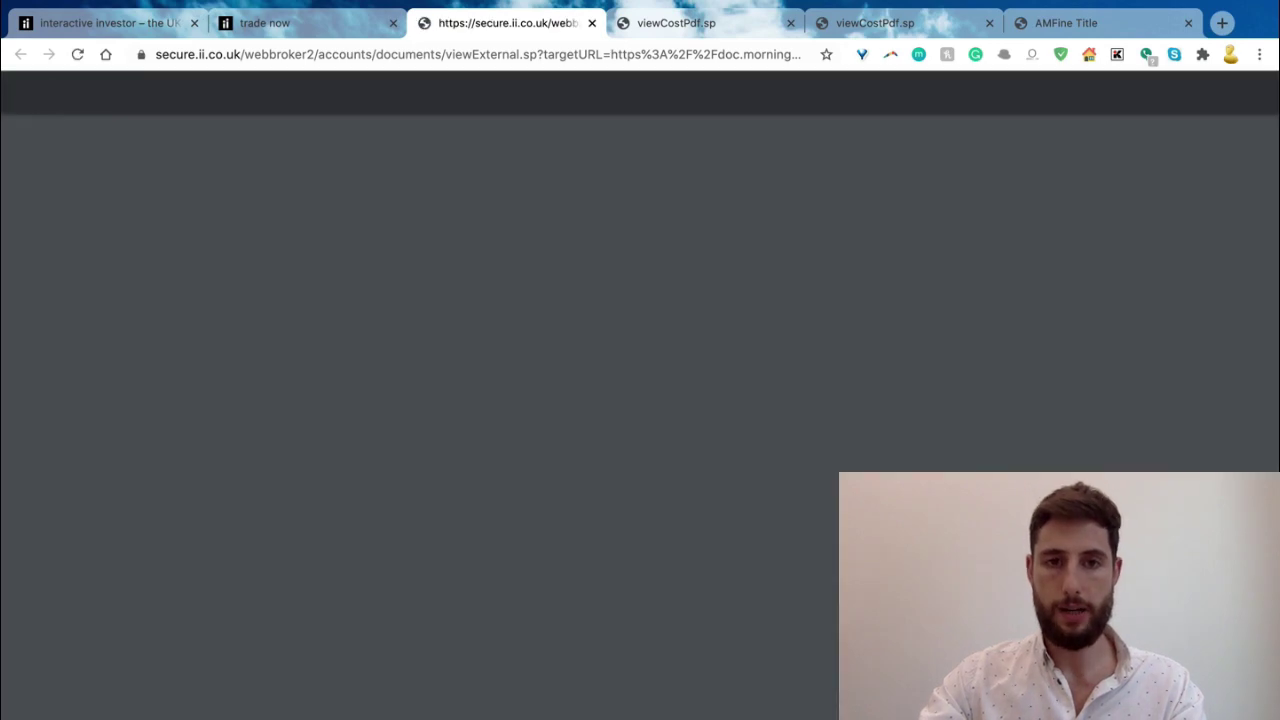
{"action": "scroll", "coordinate": [450, 345], "scroll_direction": "up", "scroll_amount": 3}
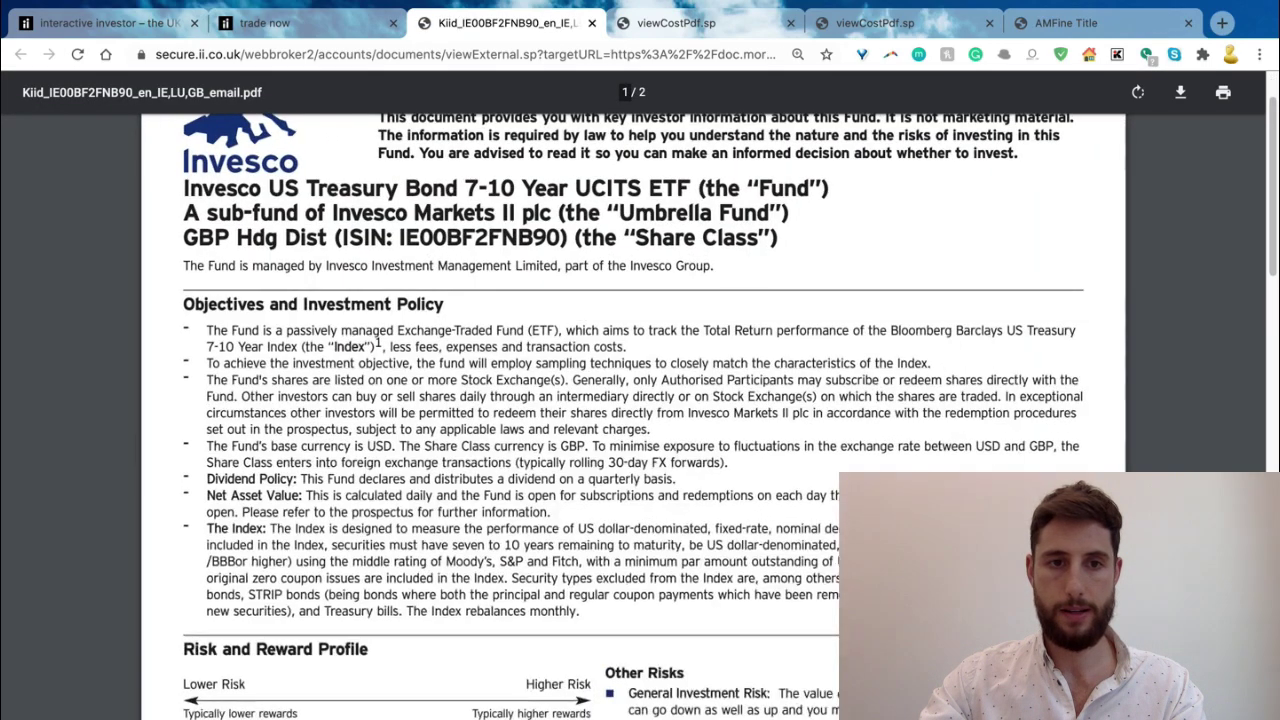
{"action": "left_click_drag", "start_coordinate": [287, 331], "coordinate": [558, 331]}
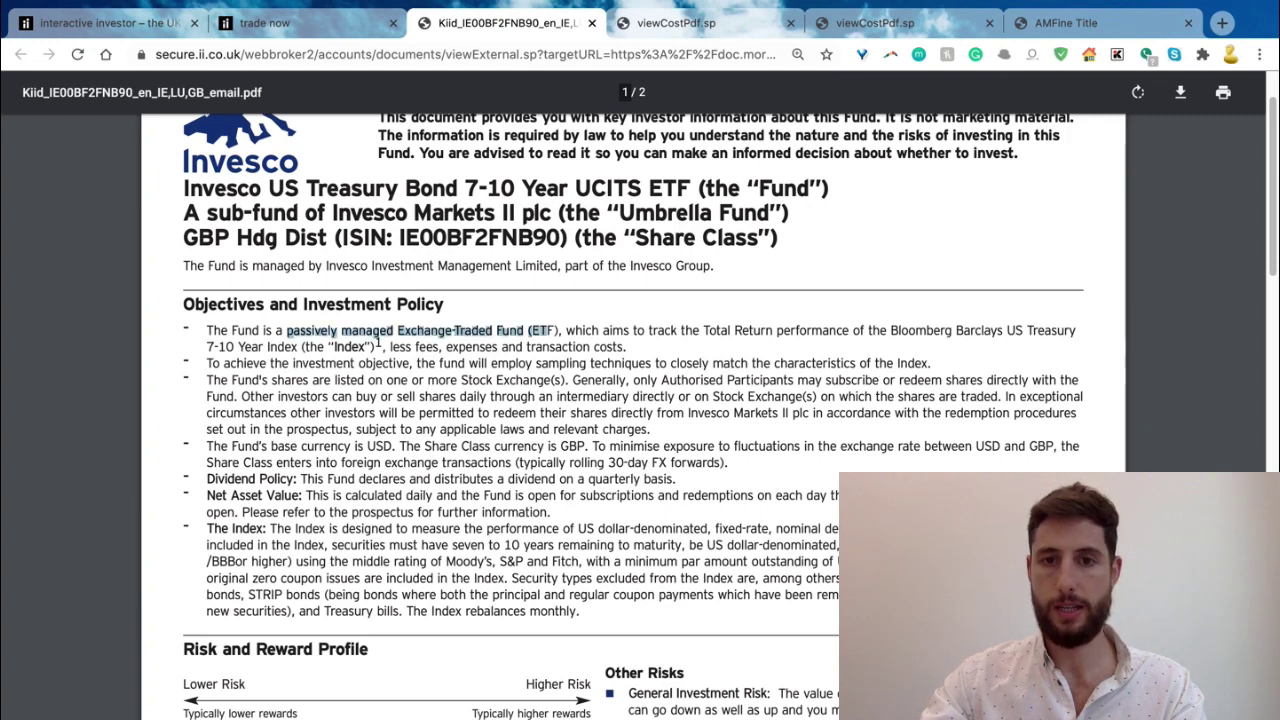
{"action": "left_click_drag", "start_coordinate": [703, 331], "coordinate": [773, 331]}
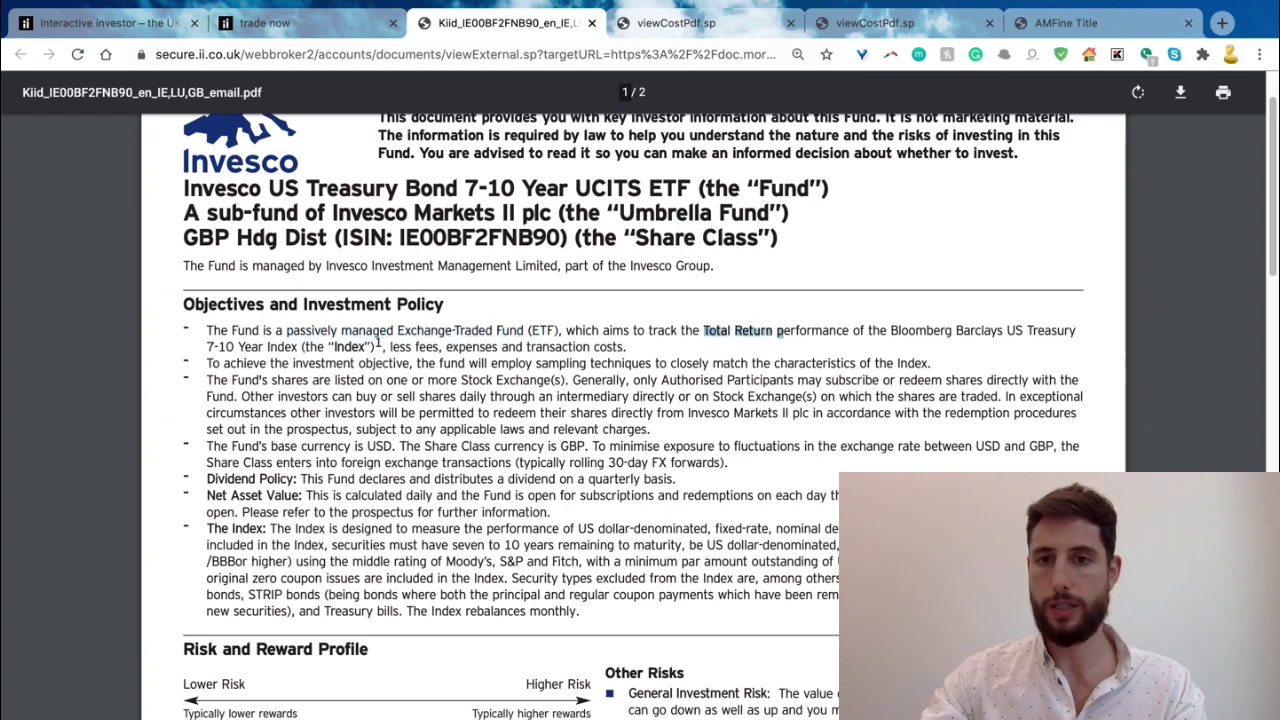
{"action": "left_click_drag", "start_coordinate": [891, 331], "coordinate": [1076, 331]}
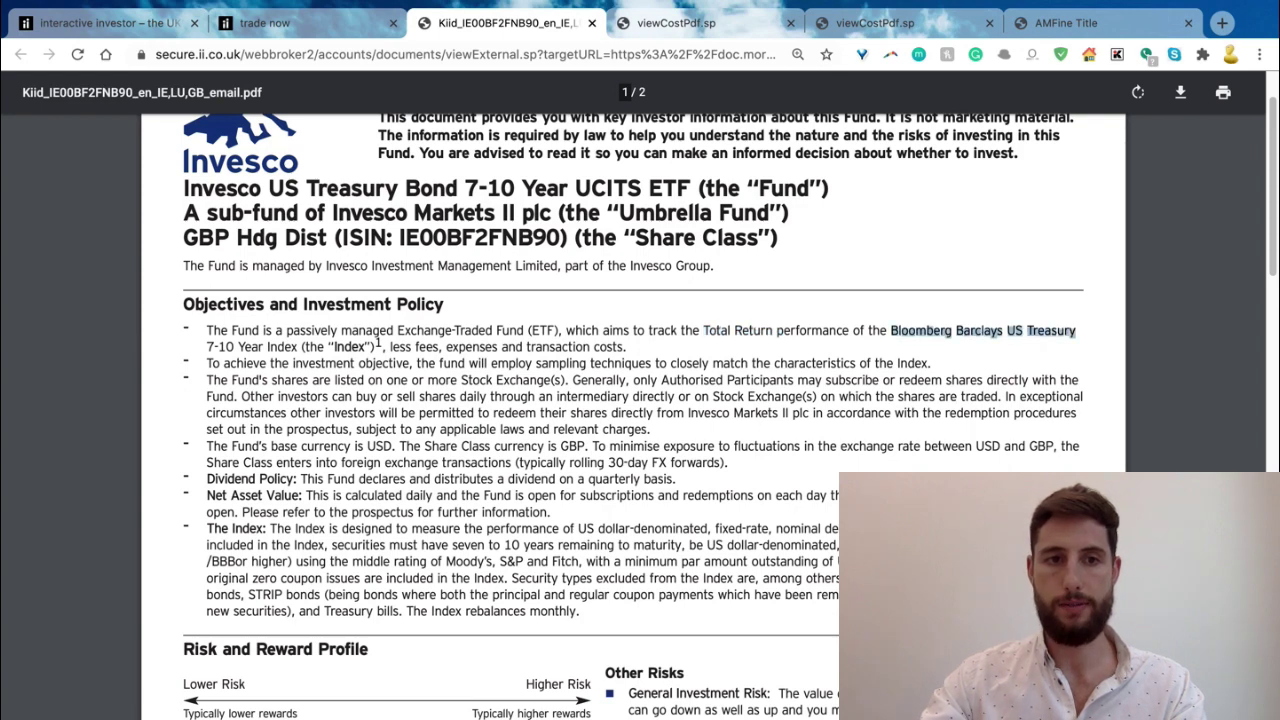
{"action": "left_click_drag", "start_coordinate": [207, 347], "coordinate": [323, 347]}
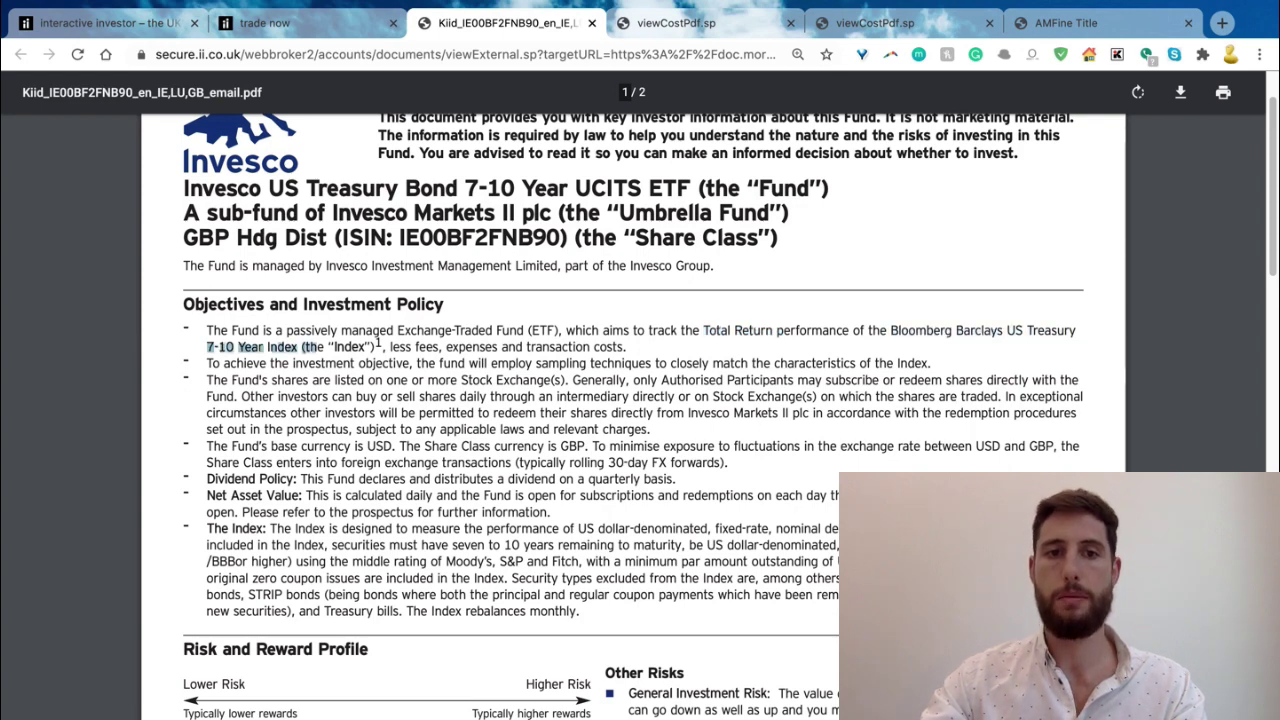
- Scroll to the Charges section and highlight the 0.10% ongoing charge
{"action": "scroll", "coordinate": [378, 343], "scroll_direction": "down", "scroll_amount": 5}
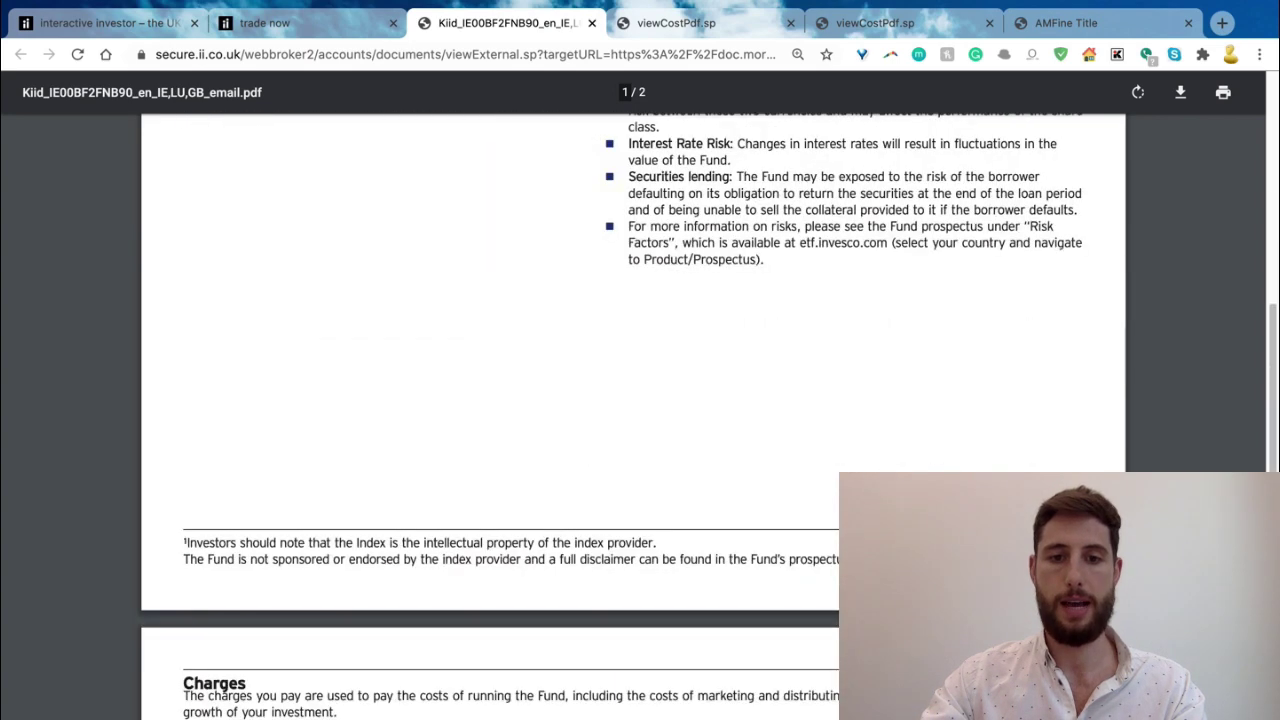
{"action": "scroll", "coordinate": [378, 343], "scroll_direction": "down", "scroll_amount": 5}
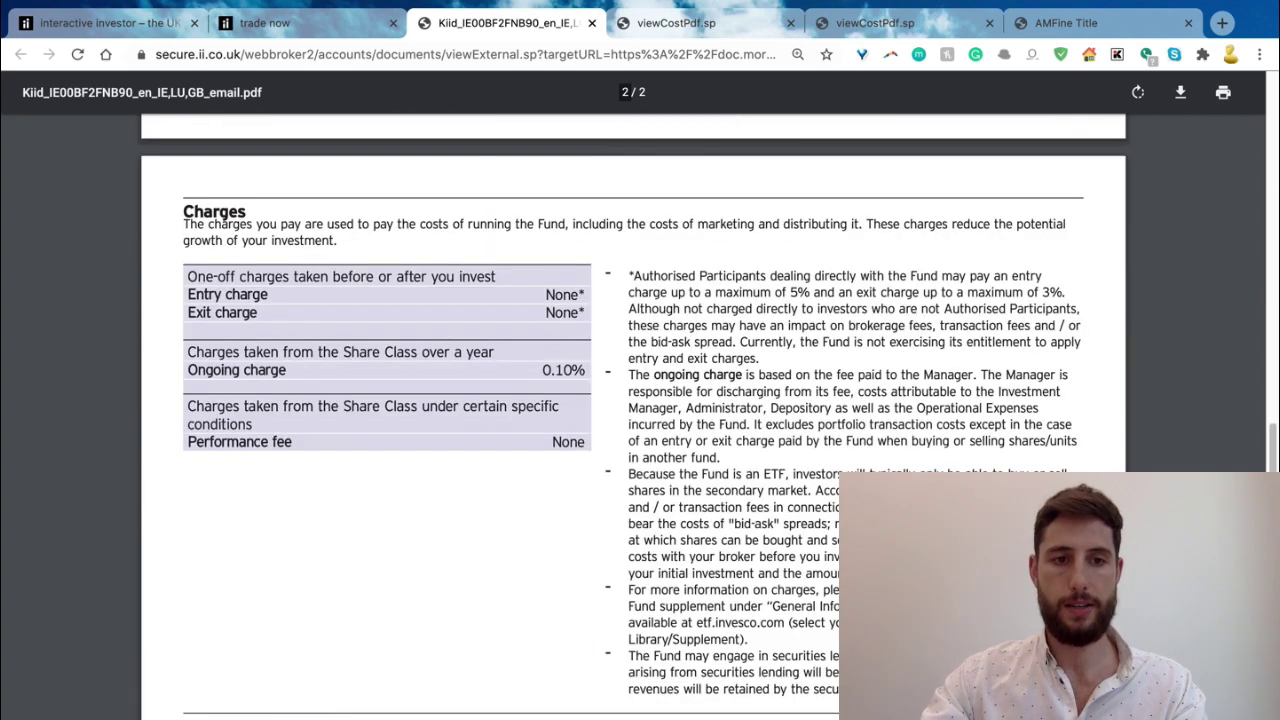
{"action": "left_click_drag", "start_coordinate": [542, 370], "coordinate": [586, 370]}
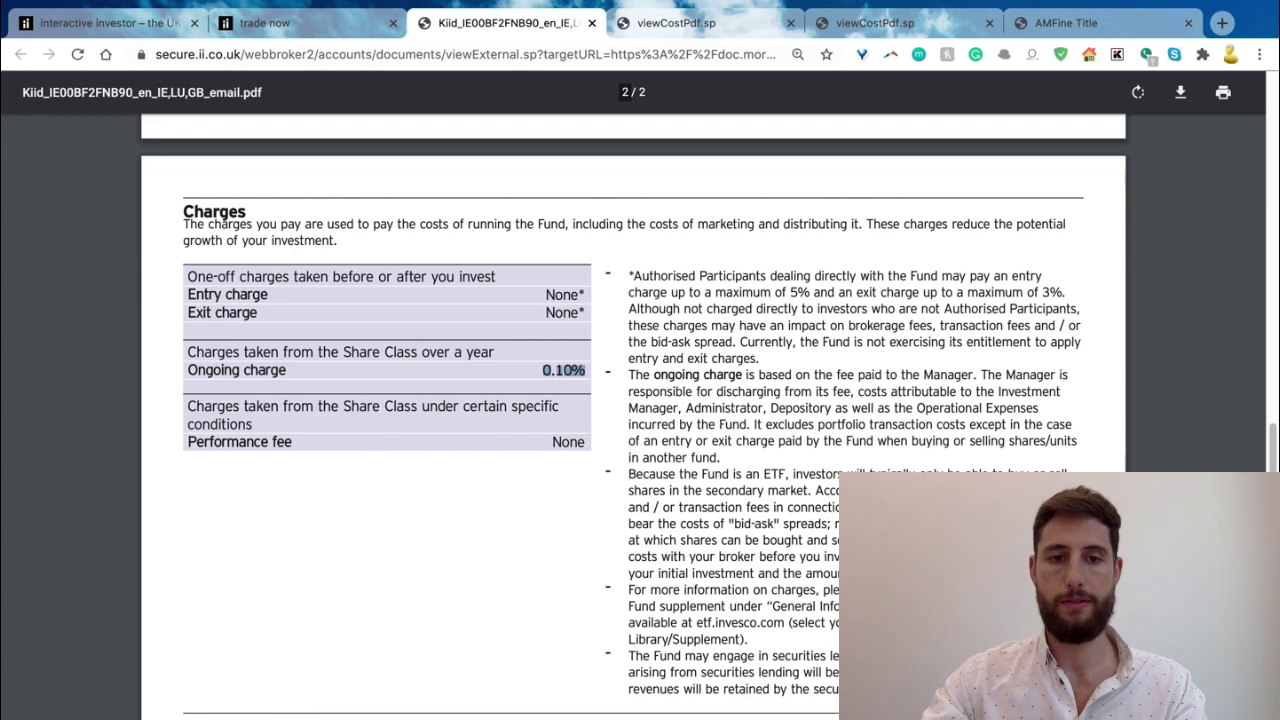
- Return to the £100 TRXS buy order form and preview the order
{"action": "left_click", "coordinate": [290, 22]}
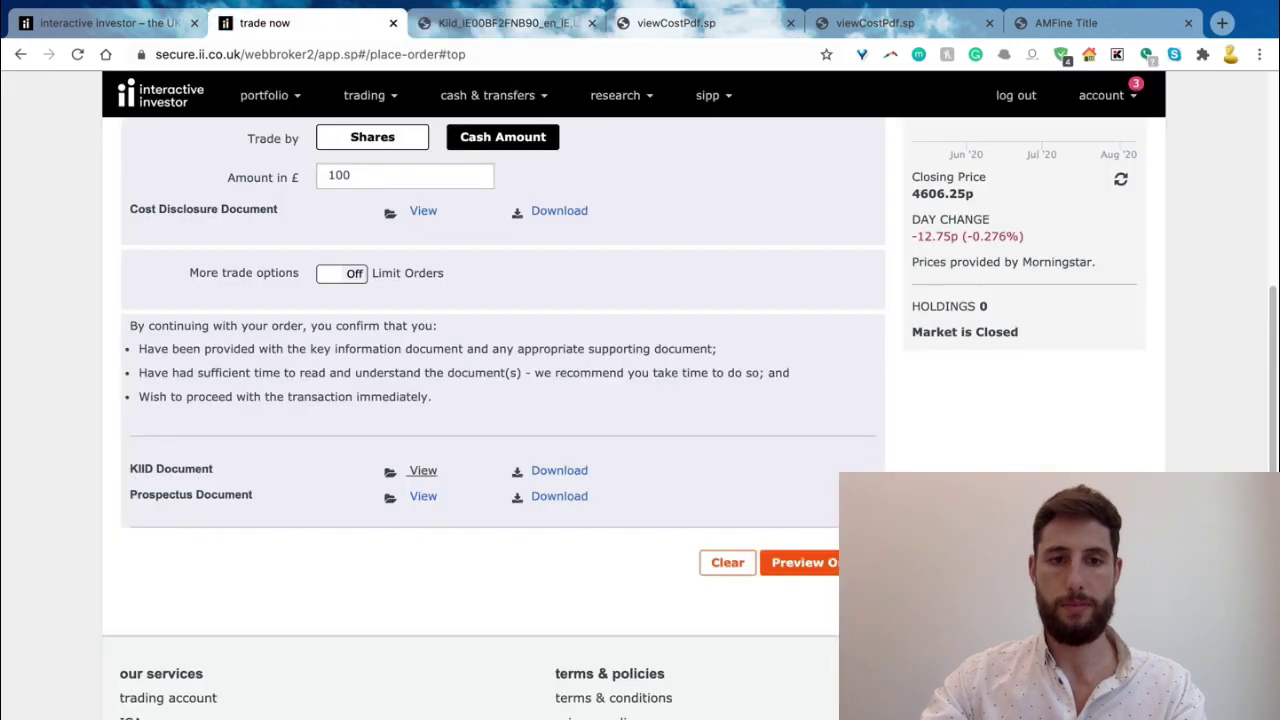
{"action": "scroll", "coordinate": [500, 400], "scroll_direction": "up", "scroll_amount": 4}
{"action": "scroll", "coordinate": [500, 400], "scroll_direction": "down", "scroll_amount": 1}
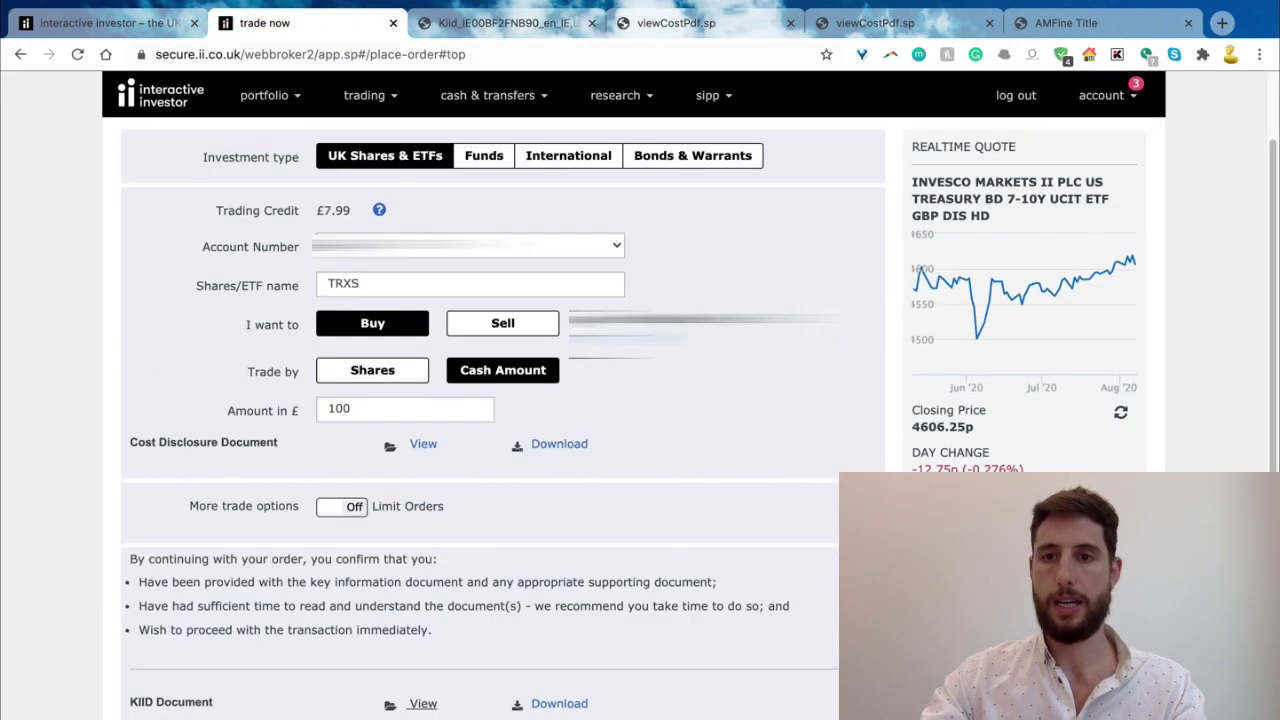
{"action": "scroll", "coordinate": [500, 400], "scroll_direction": "down", "scroll_amount": 1}
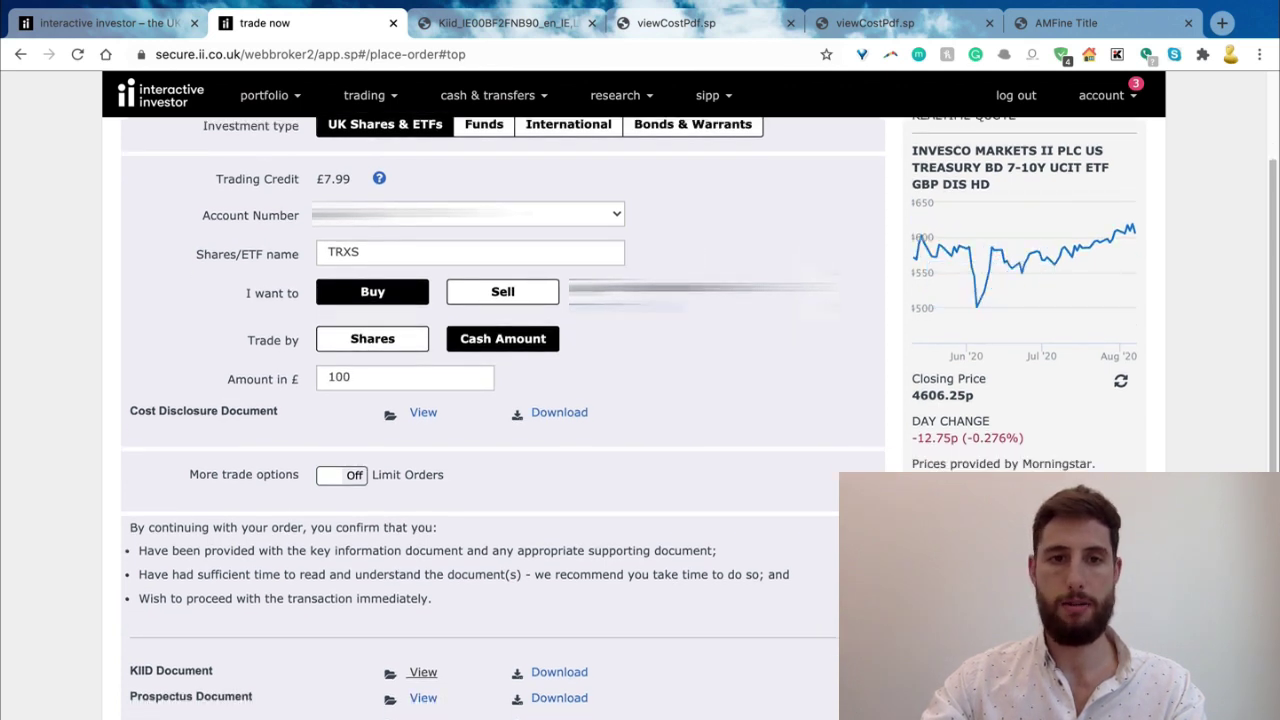
{"action": "scroll", "coordinate": [480, 400], "scroll_direction": "down", "scroll_amount": 3}
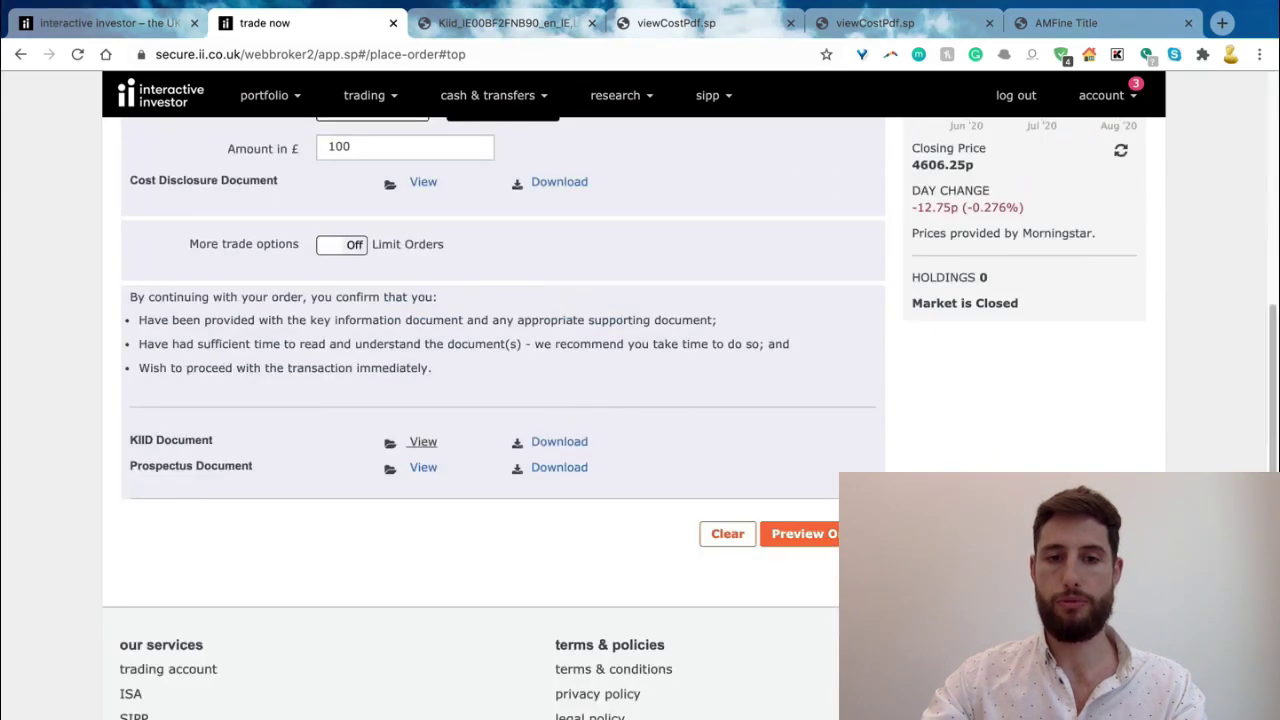
{"action": "left_click", "coordinate": [800, 533]}
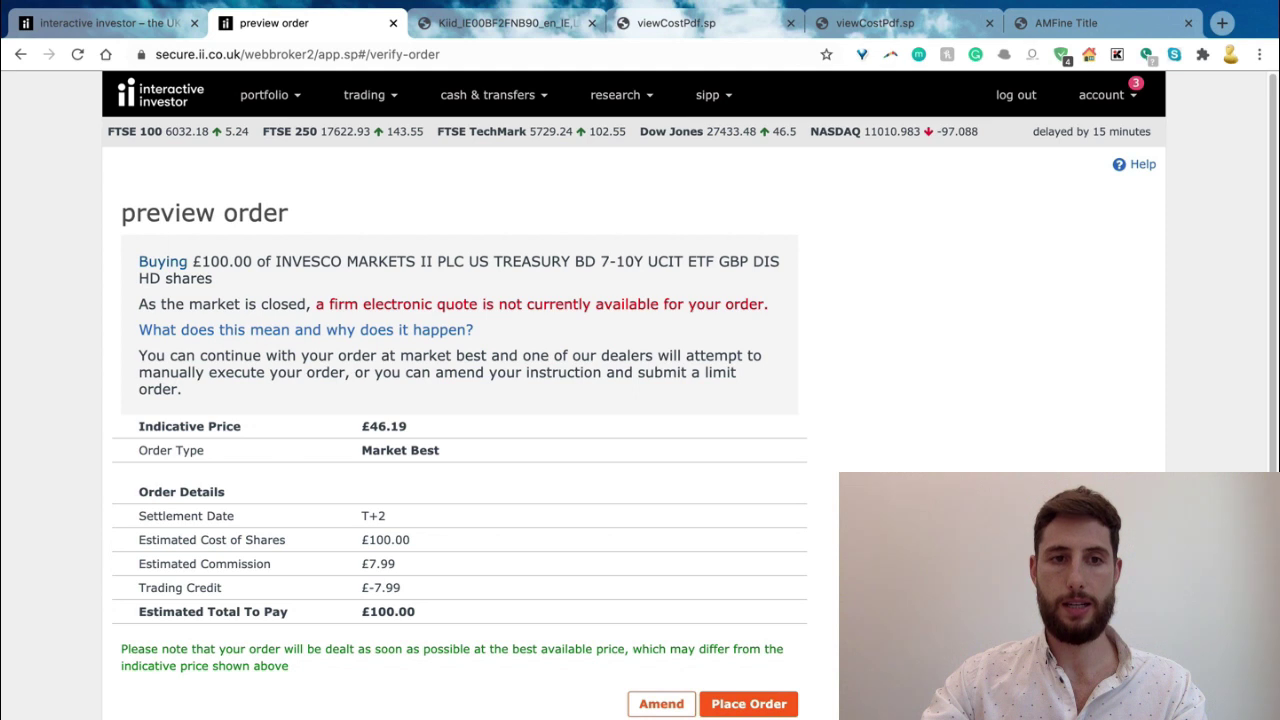
{"action": "left_click_drag", "start_coordinate": [139, 261], "coordinate": [439, 450]}
{"action": "left_click", "coordinate": [439, 450]}
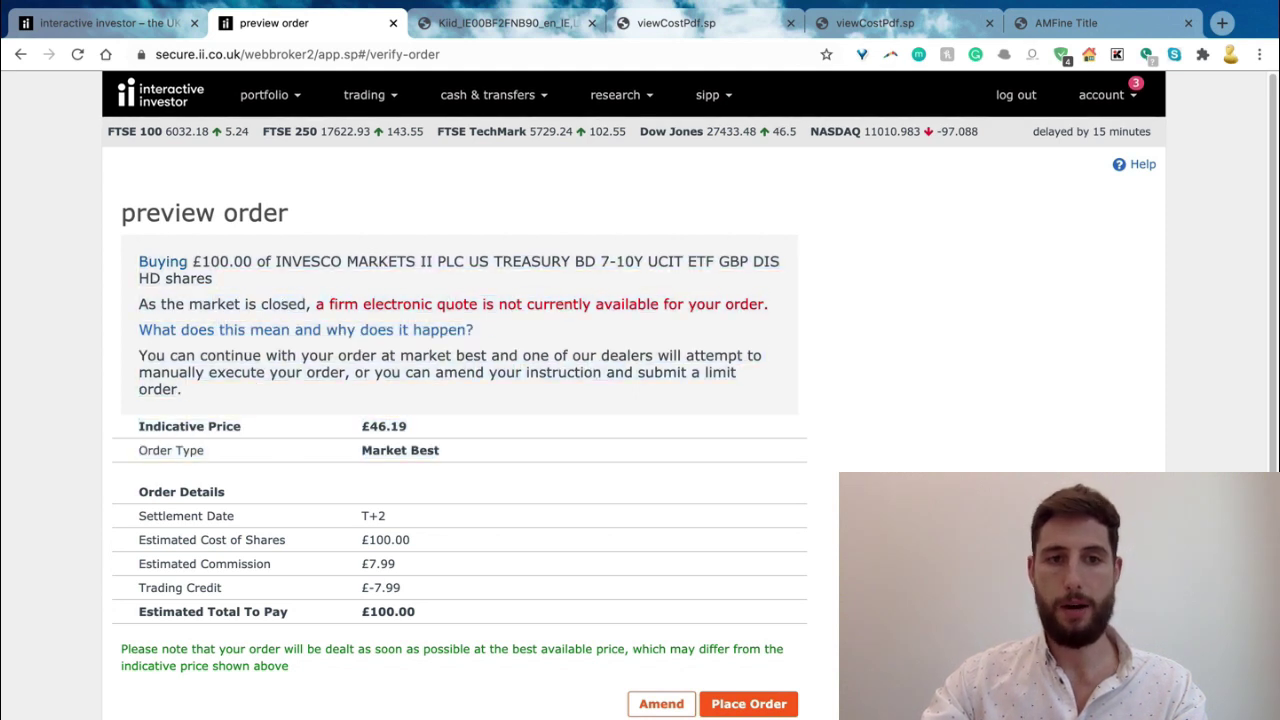
{"action": "left_click_drag", "start_coordinate": [210, 304], "coordinate": [312, 304]}
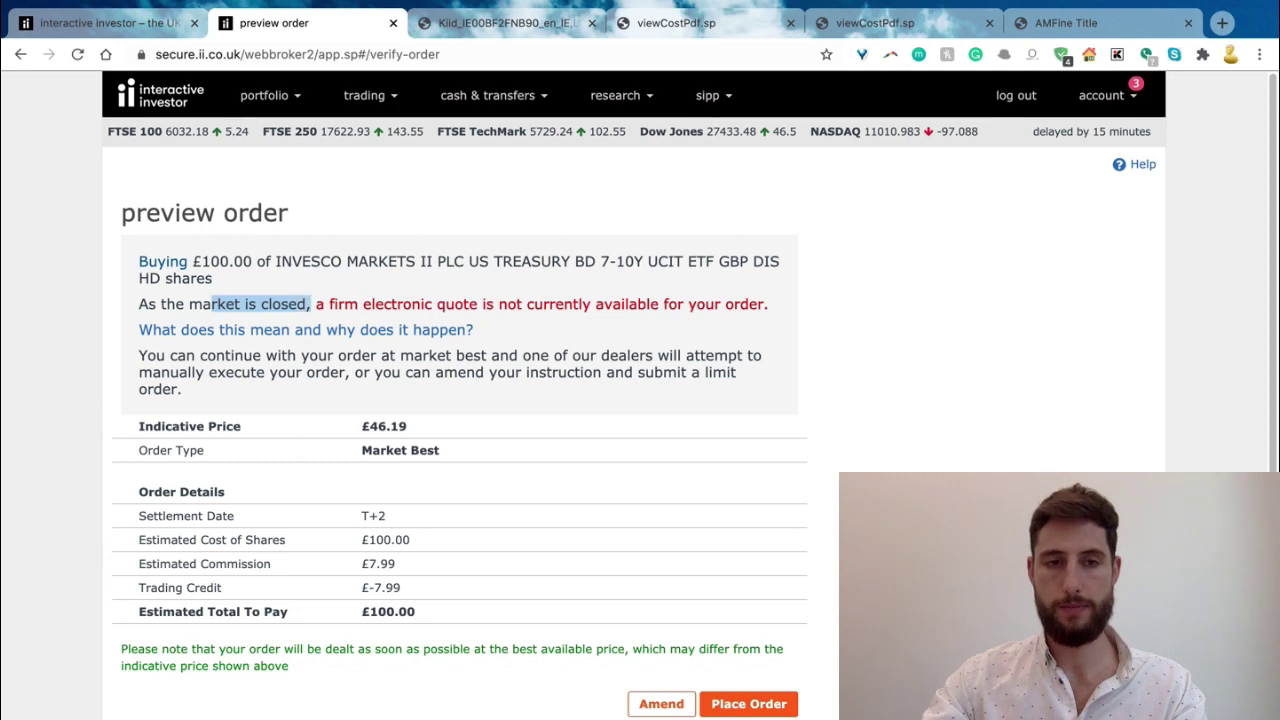
{"action": "left_click", "coordinate": [312, 304]}
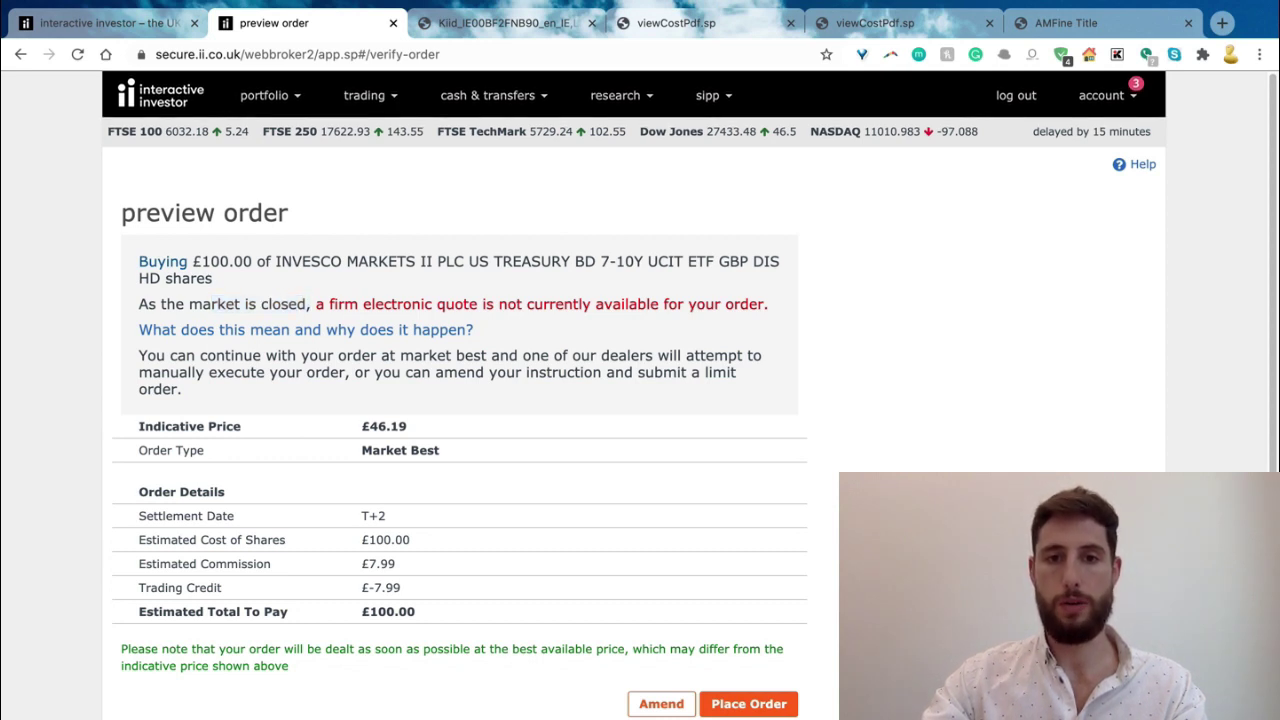
{"action": "scroll", "coordinate": [460, 450], "scroll_direction": "down", "scroll_amount": 1}
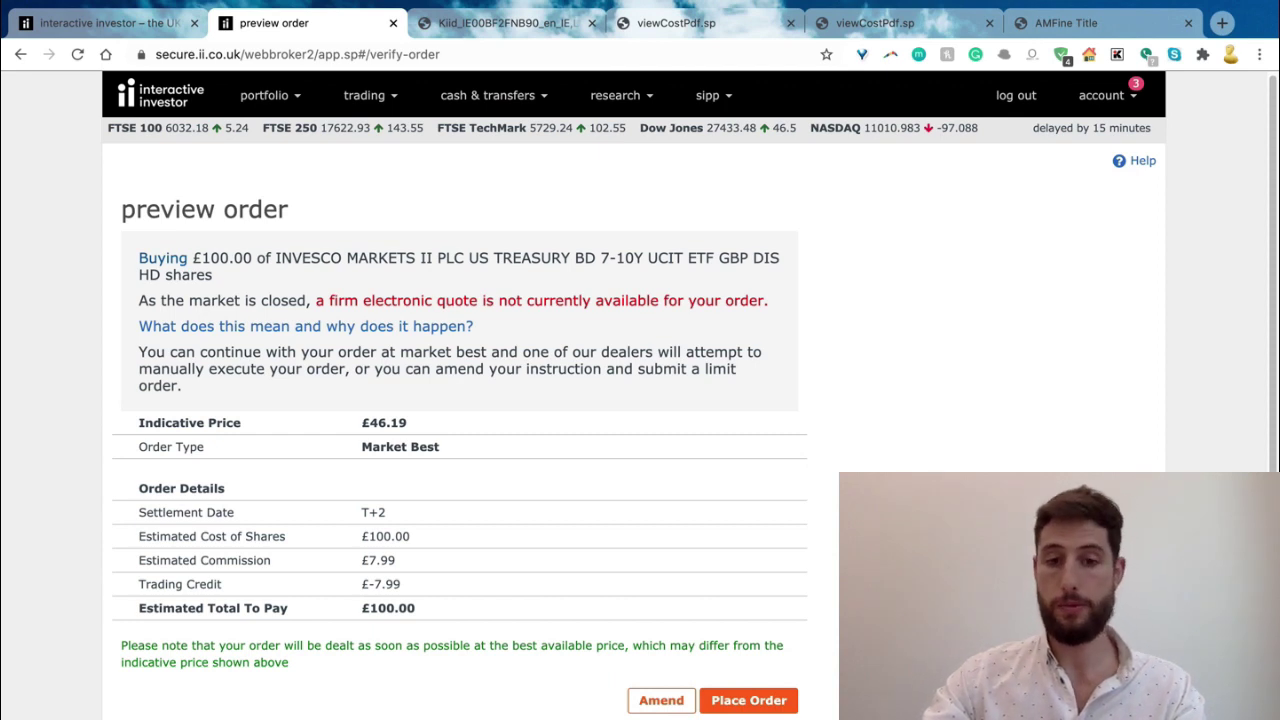
{"action": "scroll", "coordinate": [640, 400], "scroll_direction": "down", "scroll_amount": 1}
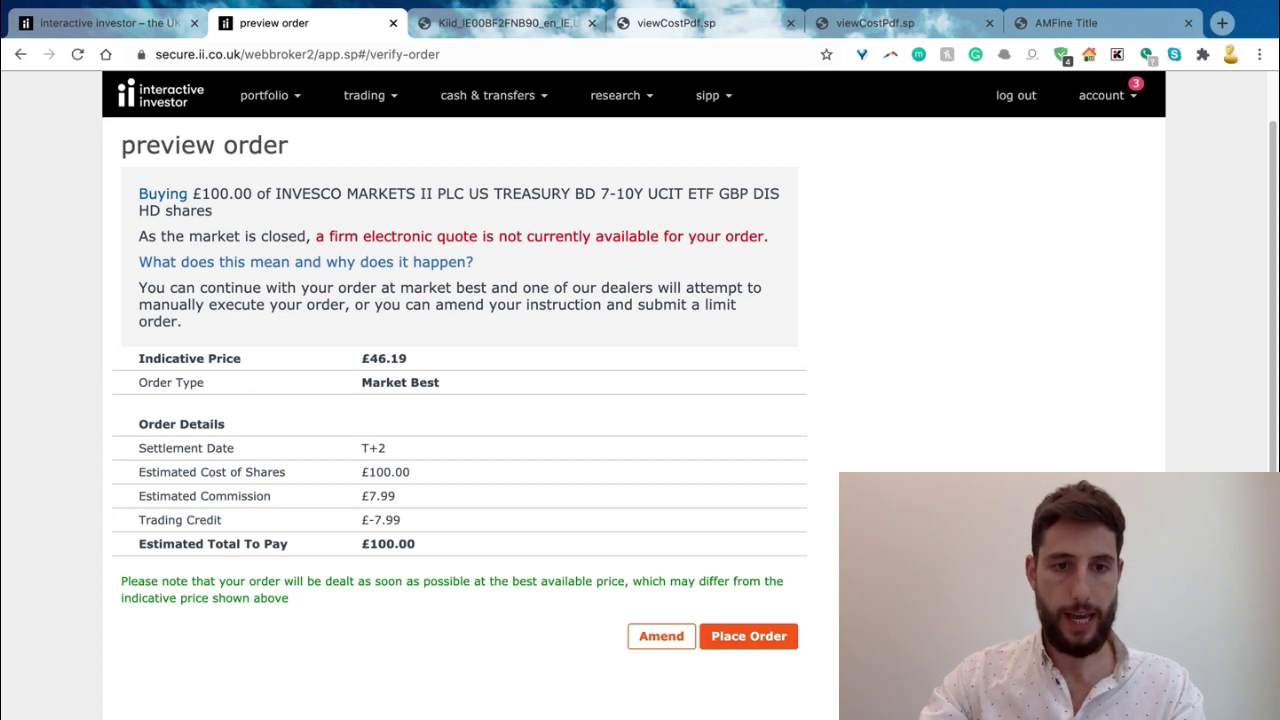
{"action": "left_click_drag", "start_coordinate": [139, 472], "coordinate": [410, 472]}
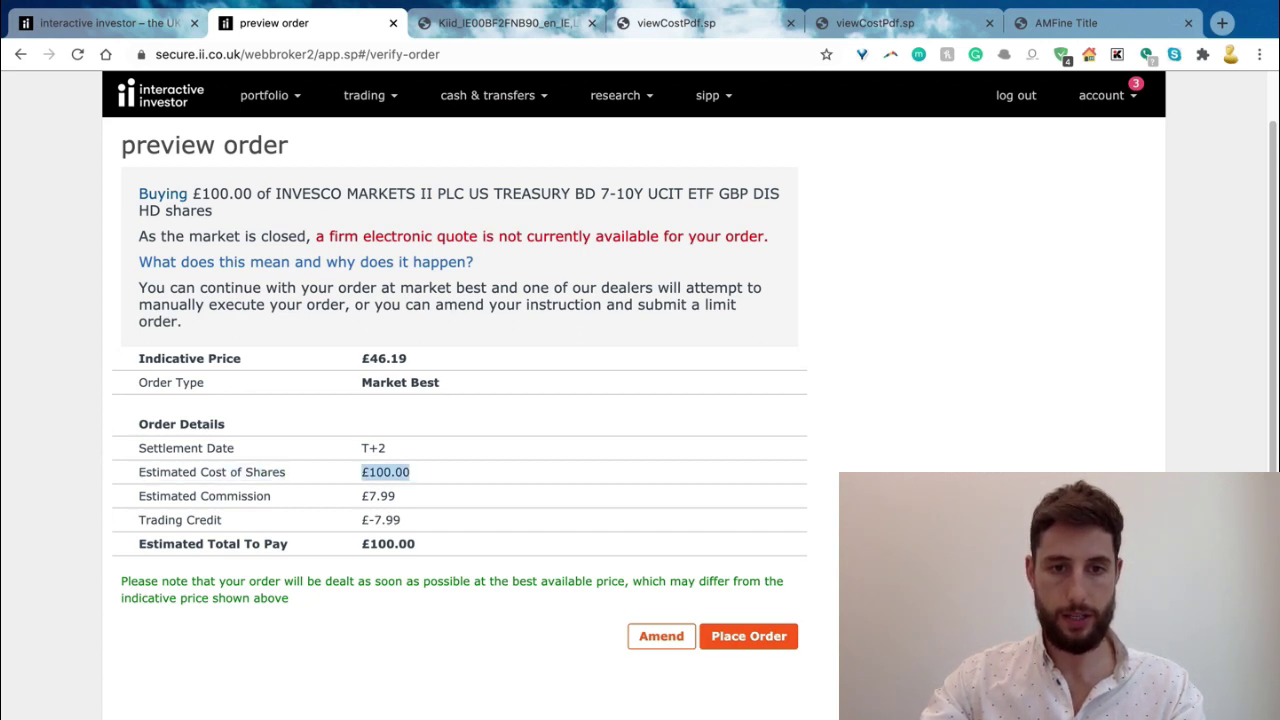
{"action": "left_click_drag", "start_coordinate": [139, 496], "coordinate": [271, 496]}
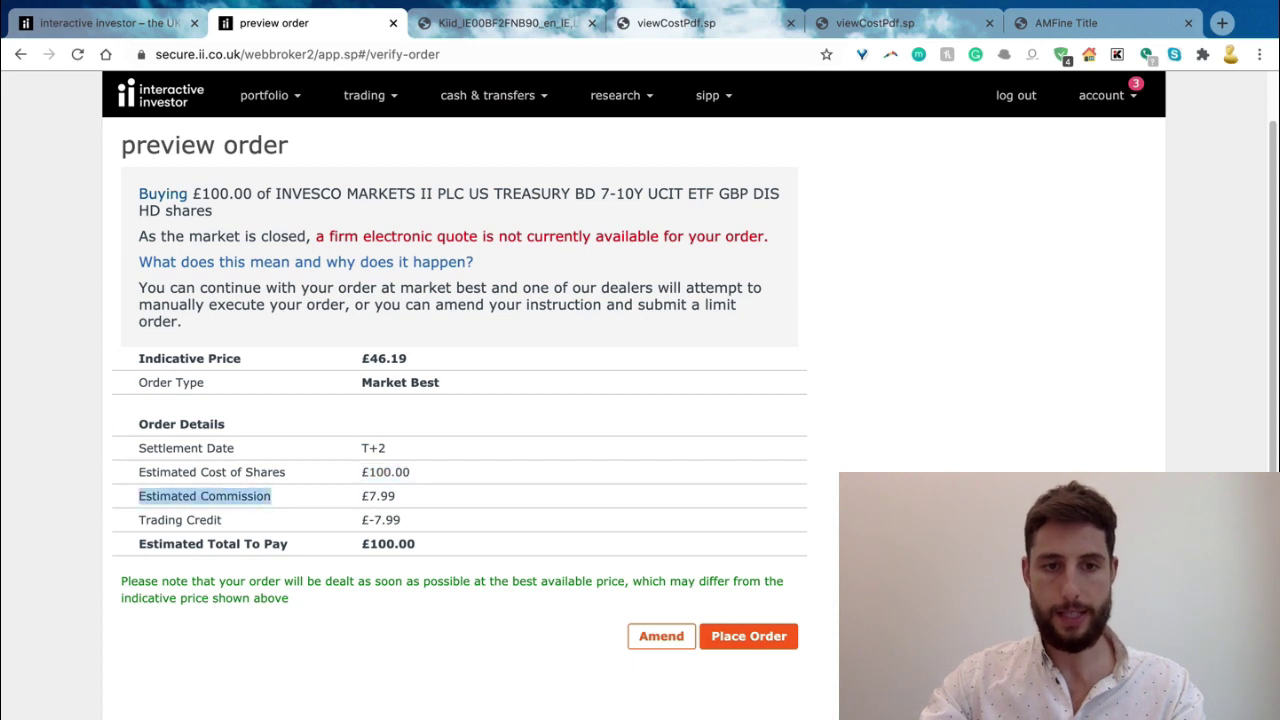
{"action": "left_click", "coordinate": [271, 496]}
{"action": "left_click_drag", "start_coordinate": [361, 496], "coordinate": [396, 496]}
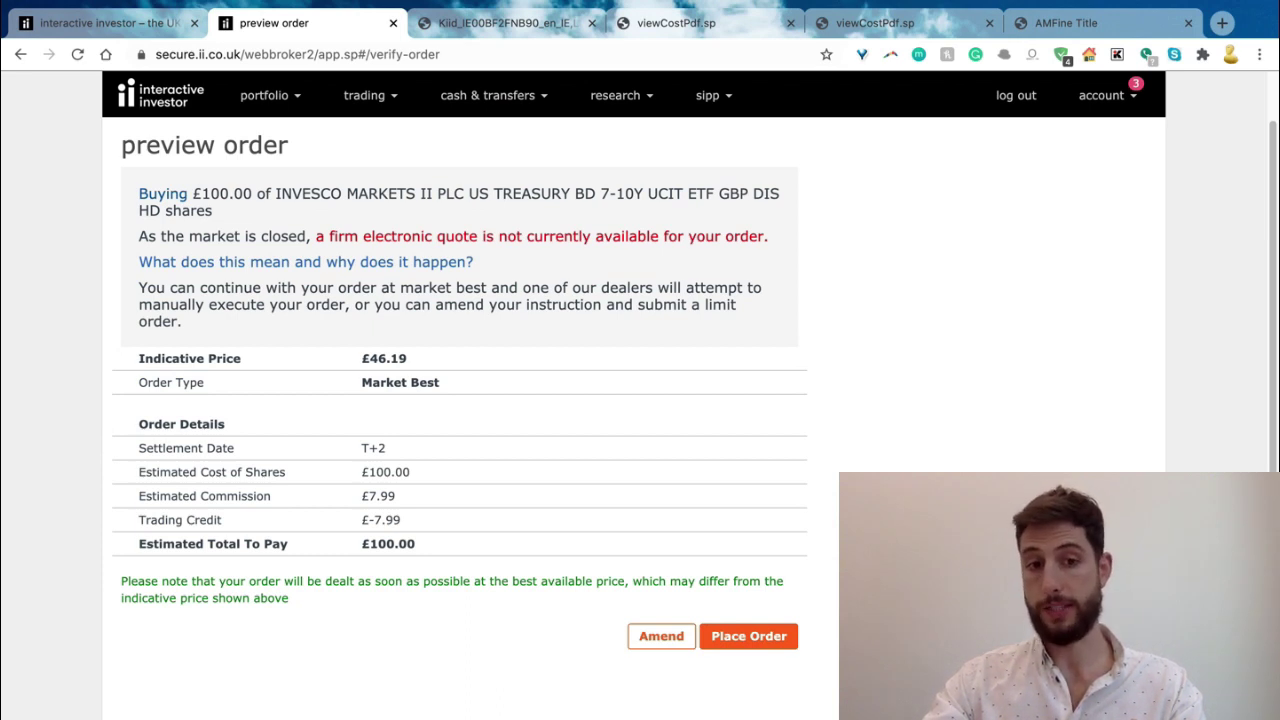
{"action": "left_click_drag", "start_coordinate": [402, 520], "coordinate": [138, 520]}
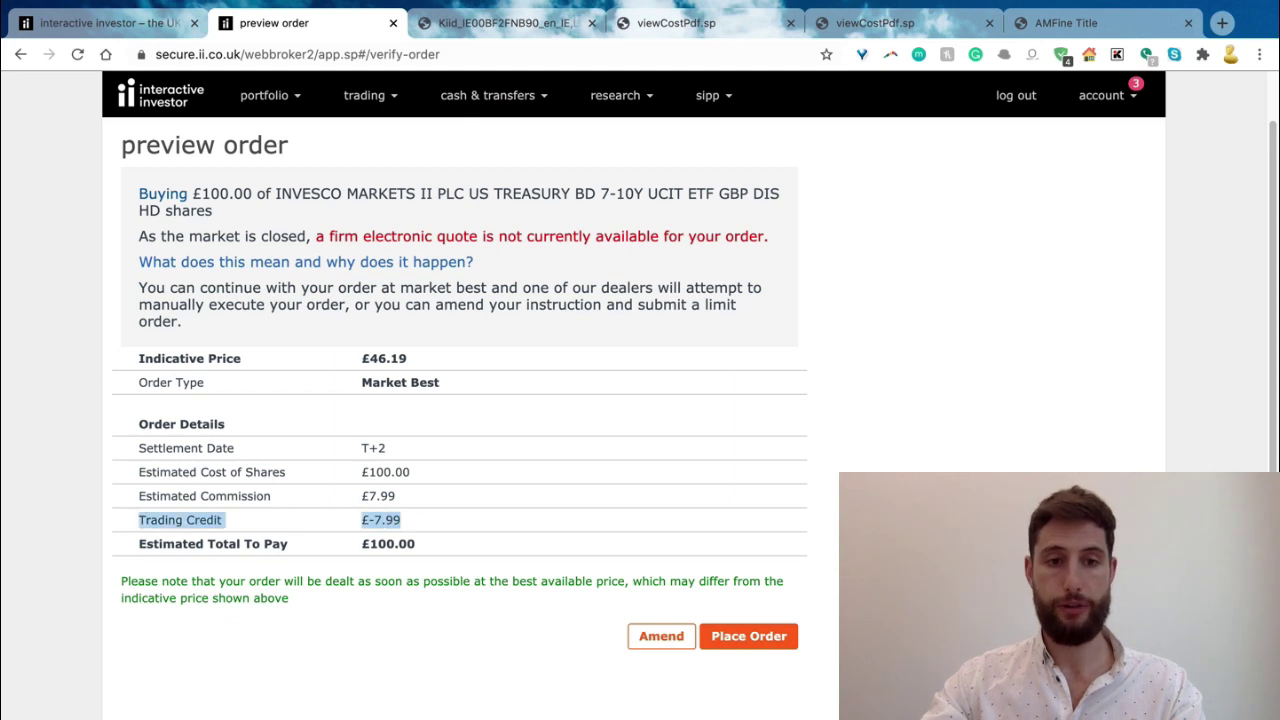
{"action": "left_click_drag", "start_coordinate": [402, 520], "coordinate": [138, 520]}
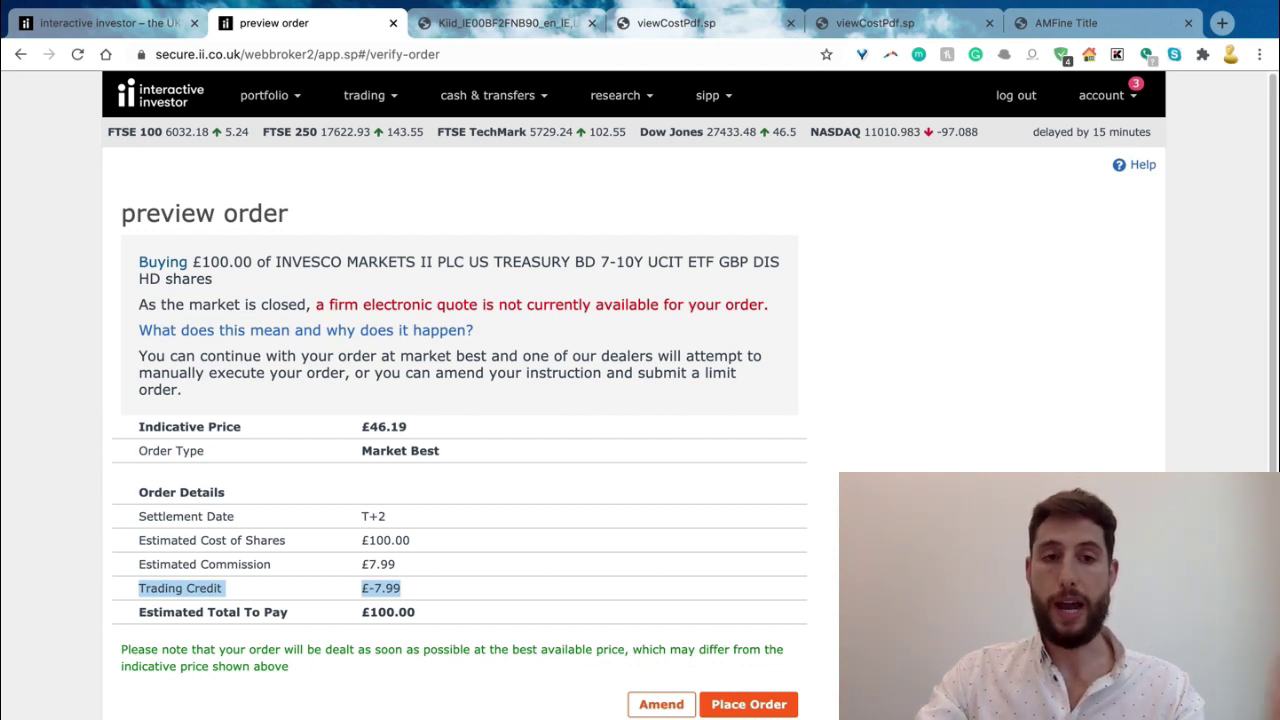
- Show the free regular investing plan and highlight the treasury ETF's £173.00 monthly amount
{"action": "left_click", "coordinate": [364, 95]}
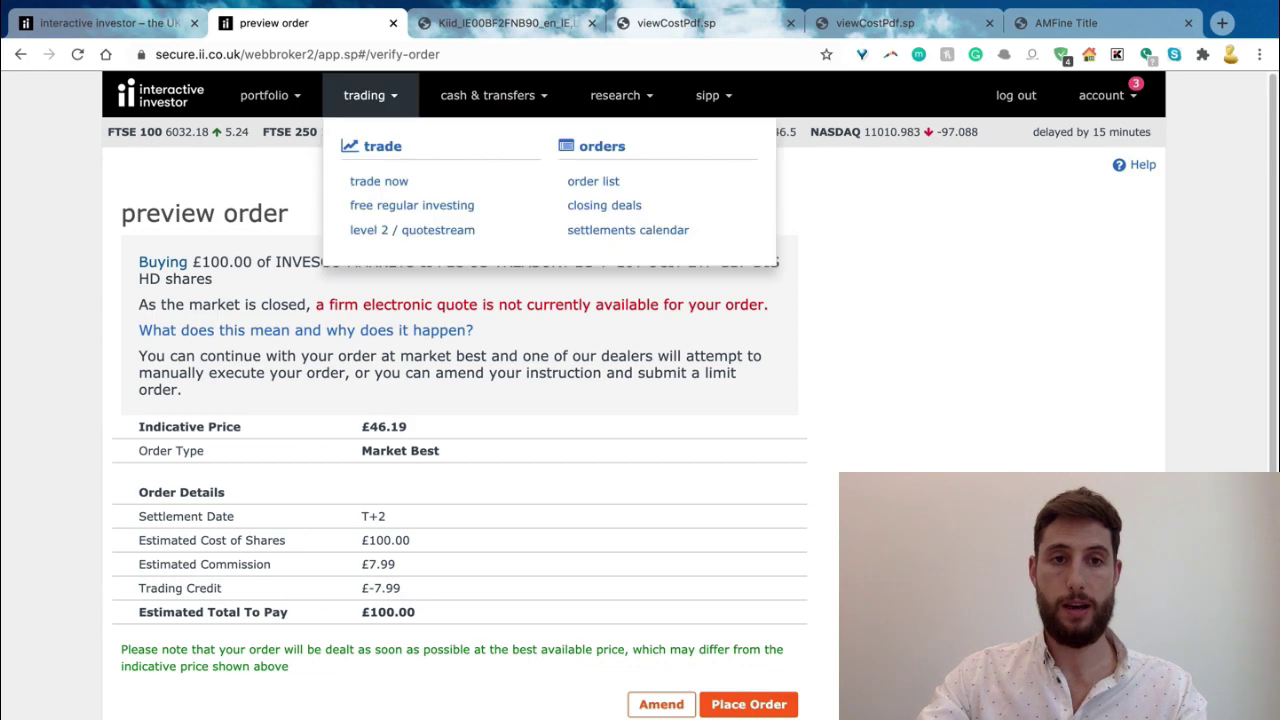
{"action": "left_click", "coordinate": [412, 205]}
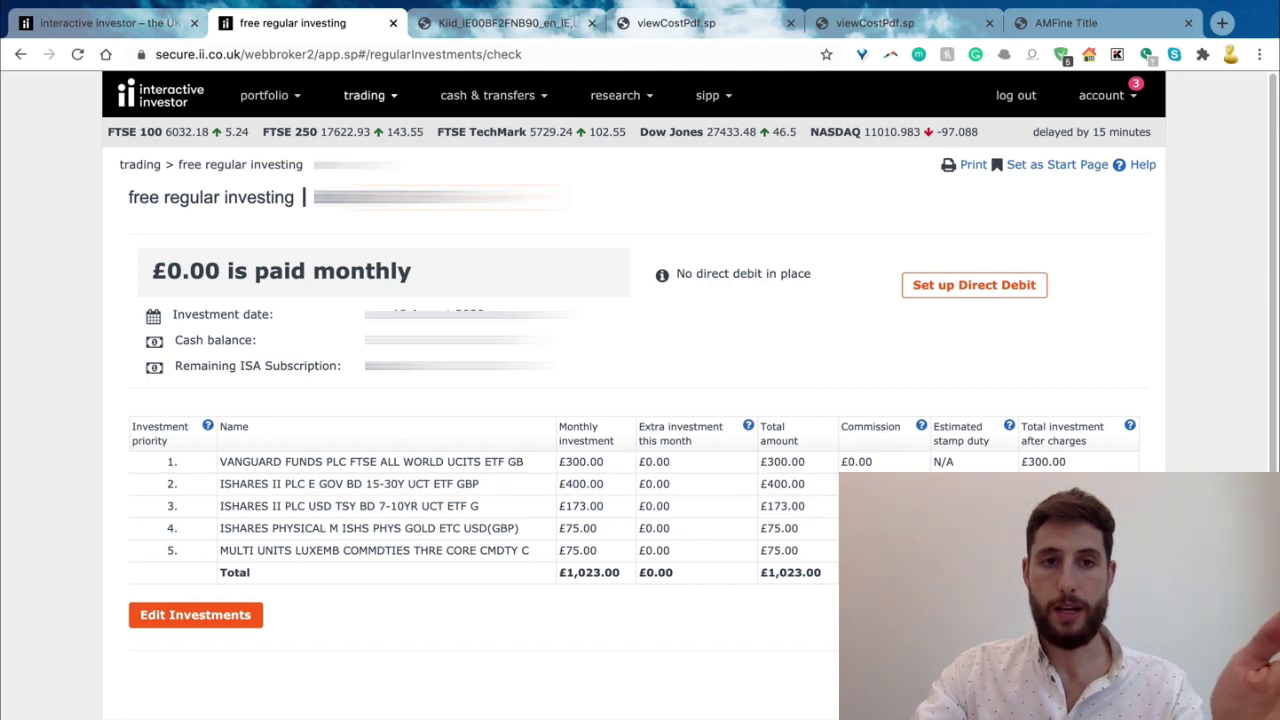
{"action": "left_click", "coordinate": [364, 95]}
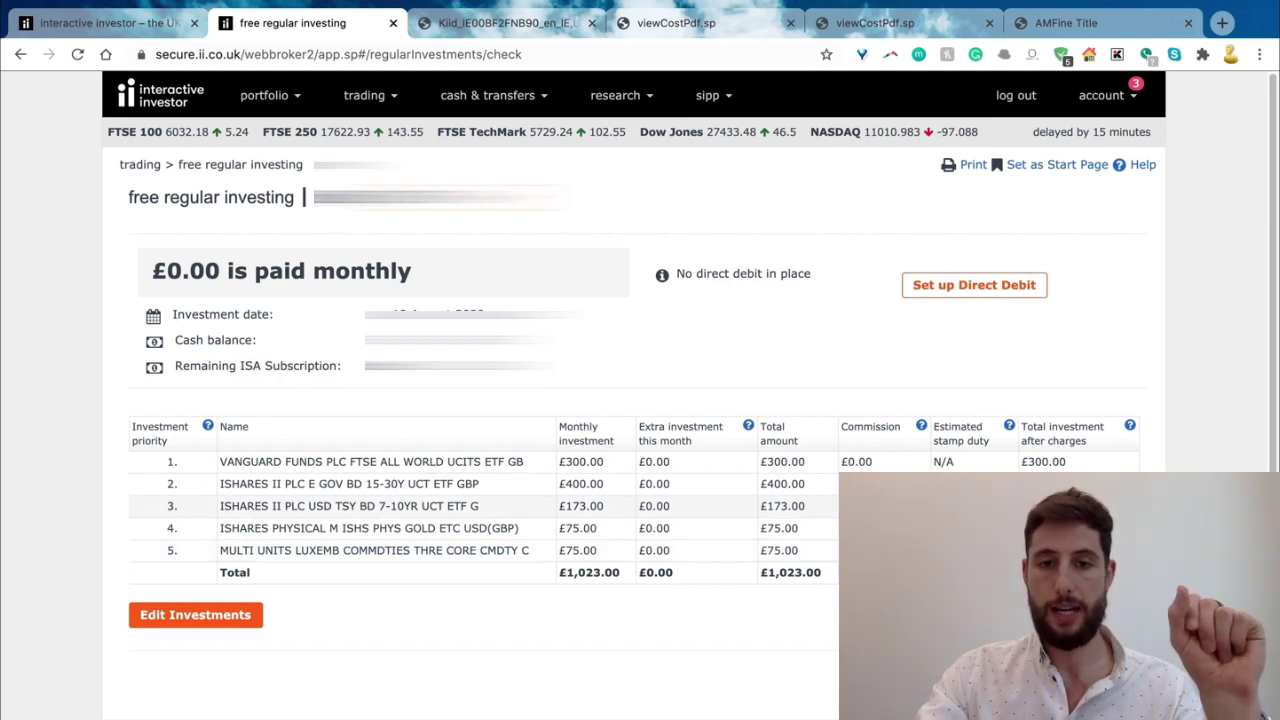
{"action": "left_click_drag", "start_coordinate": [605, 506], "coordinate": [558, 506]}
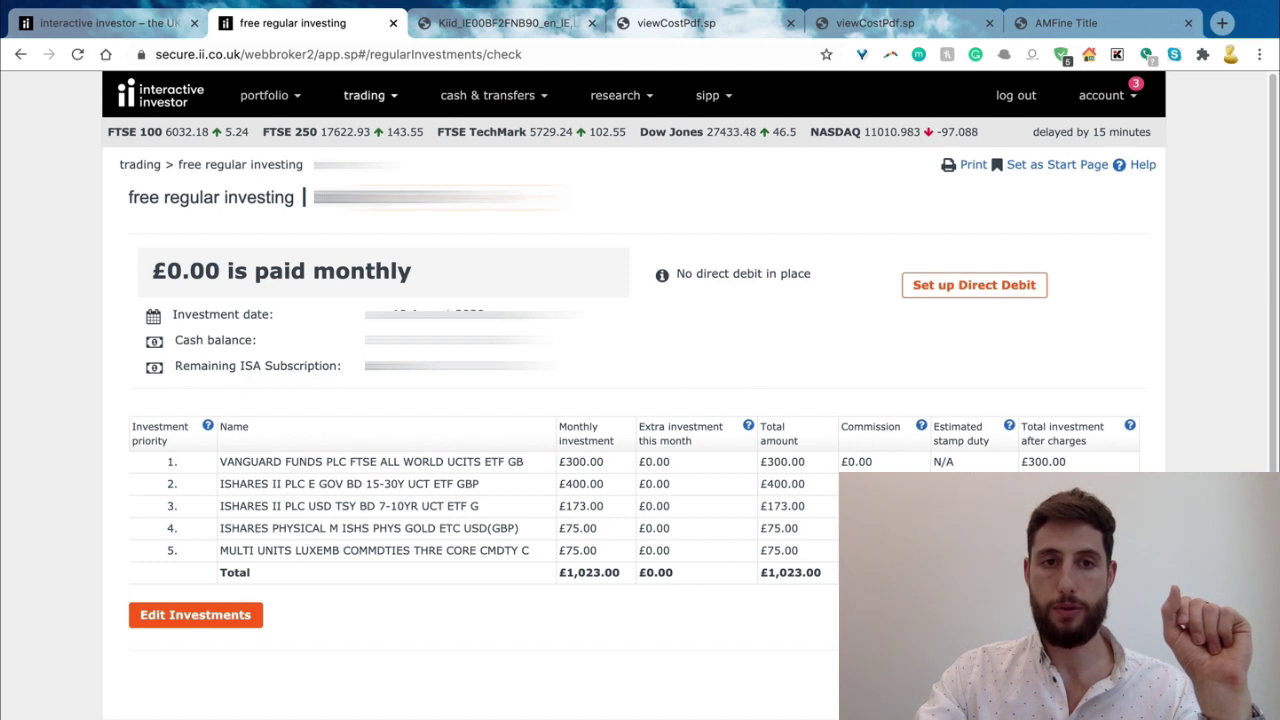
{"action": "left_click", "coordinate": [364, 95]}
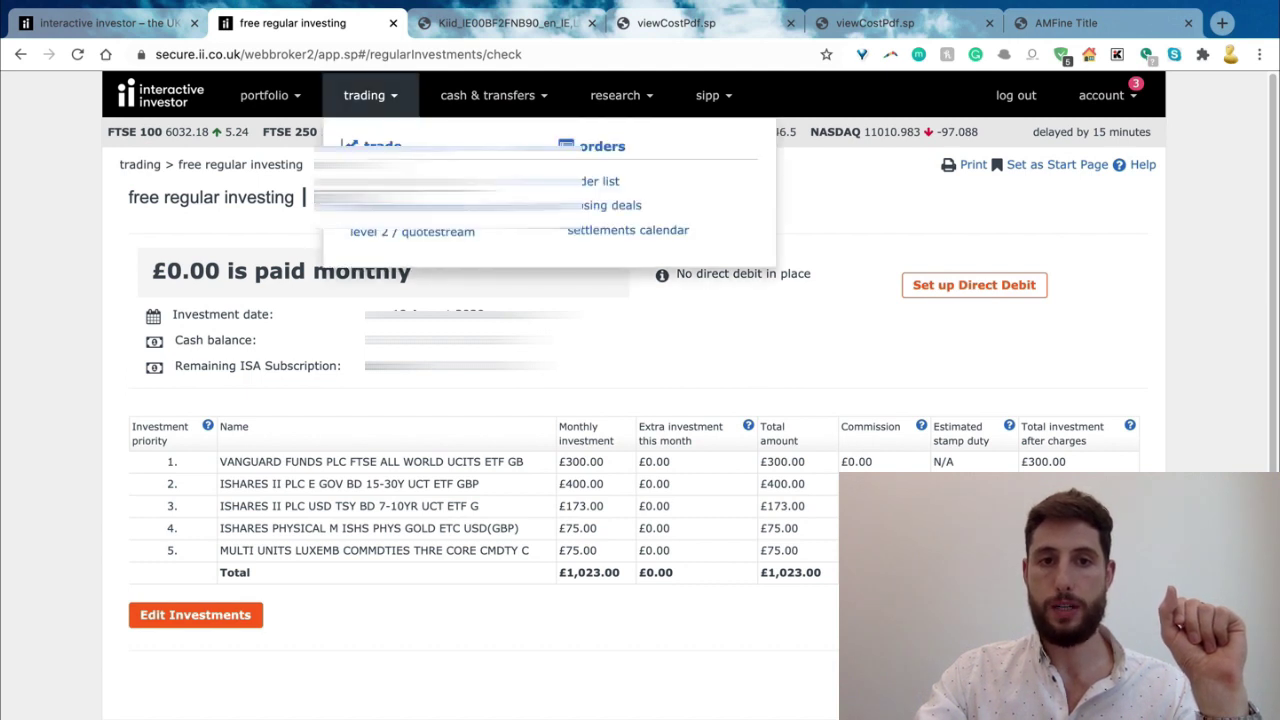